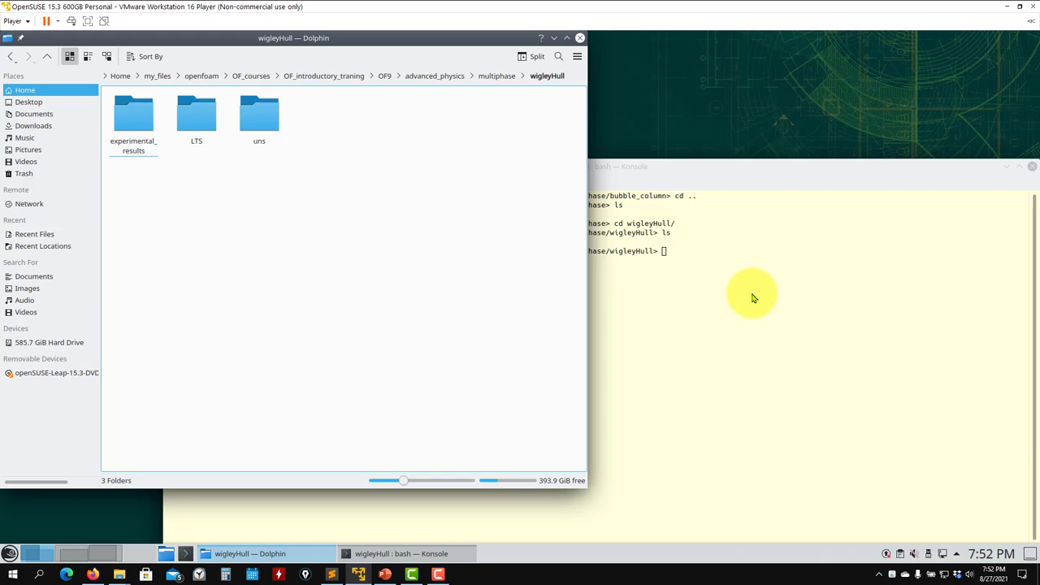
Step: Enter the wigleyHull case folder uns in the terminal, list its contents, and open the same folder in the file manager
{"action": "left_click", "coordinate": [753, 298]}
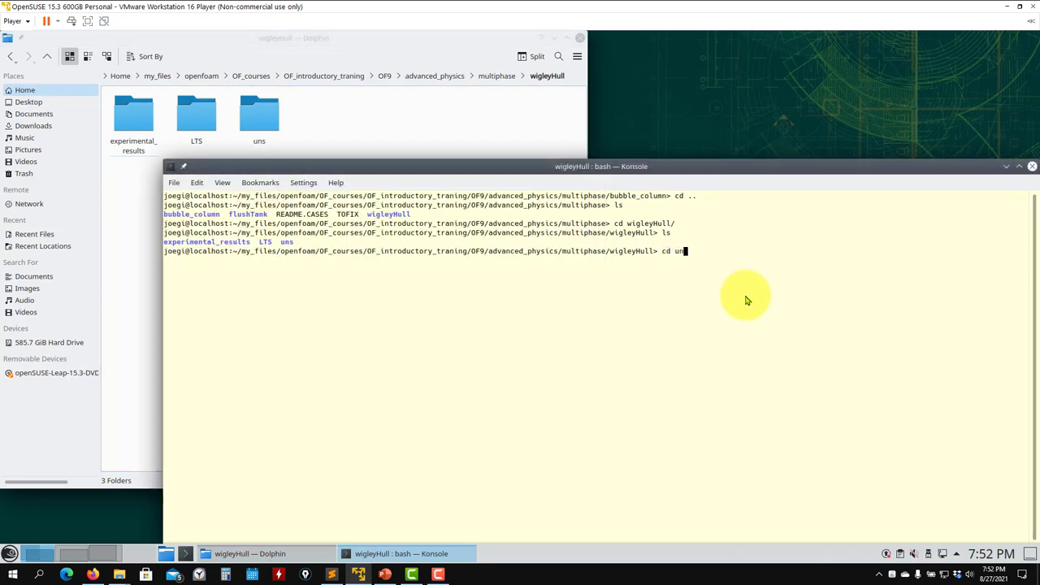
{"action": "type", "text": "cd uns/"}
{"action": "key", "text": "Return"}
{"action": "type", "text": "ls"}
{"action": "key", "text": "Return"}
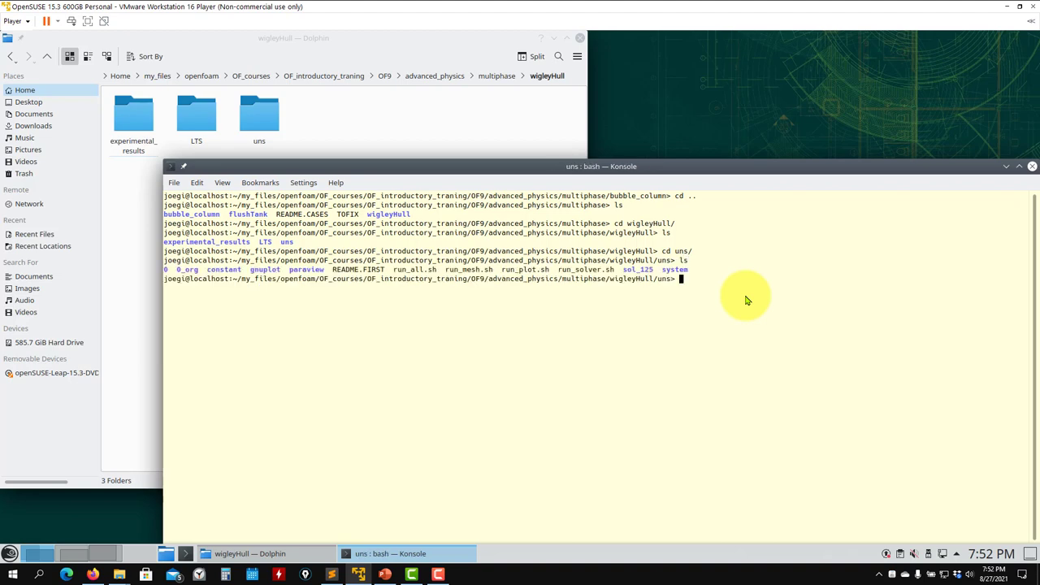
{"action": "double_click", "coordinate": [259, 118]}
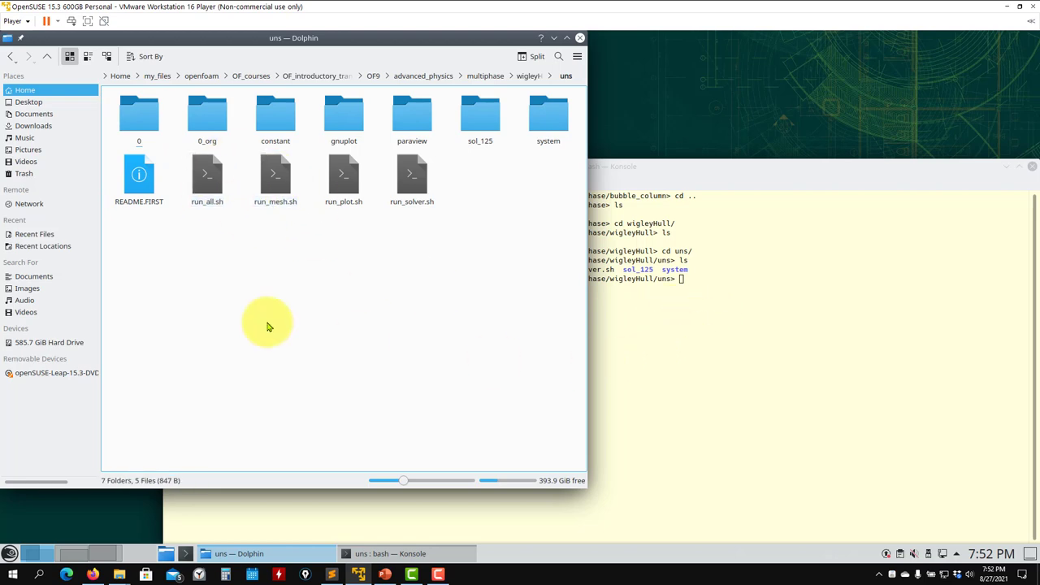
Step: Run the run_mesh.sh script in the terminal and open that script in Text Editor to review its setFields command
{"action": "left_click", "coordinate": [723, 269]}
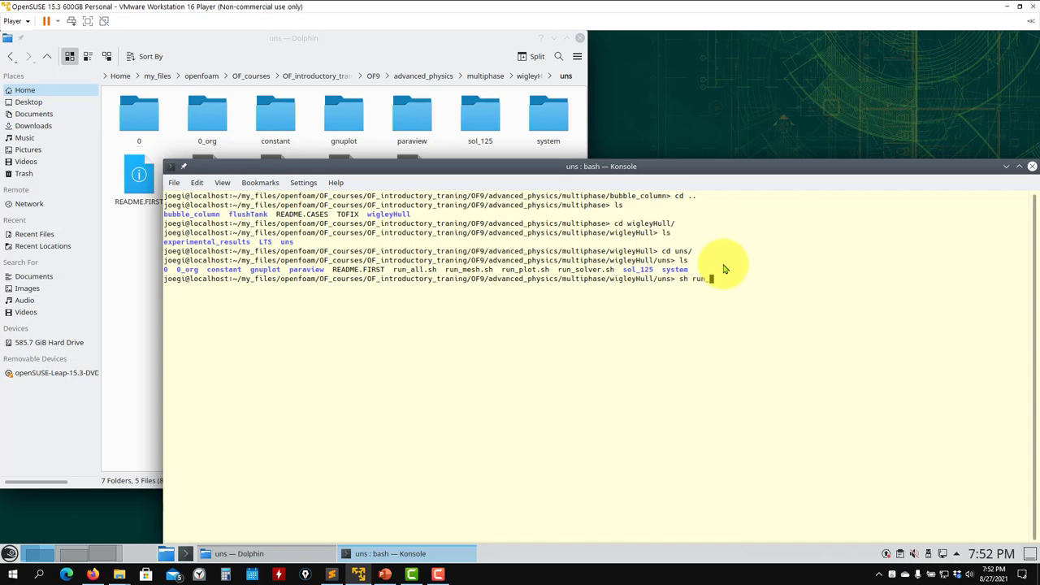
{"action": "key", "text": "Return"}
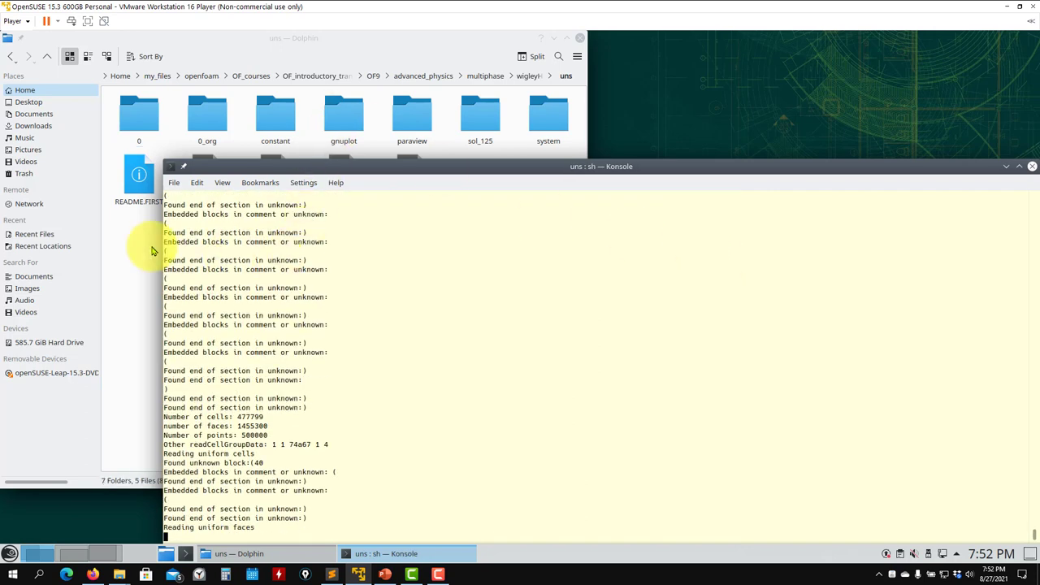
{"action": "left_click", "coordinate": [154, 249]}
{"action": "right_click", "coordinate": [280, 208]}
{"action": "mouse_move", "coordinate": [309, 200]}
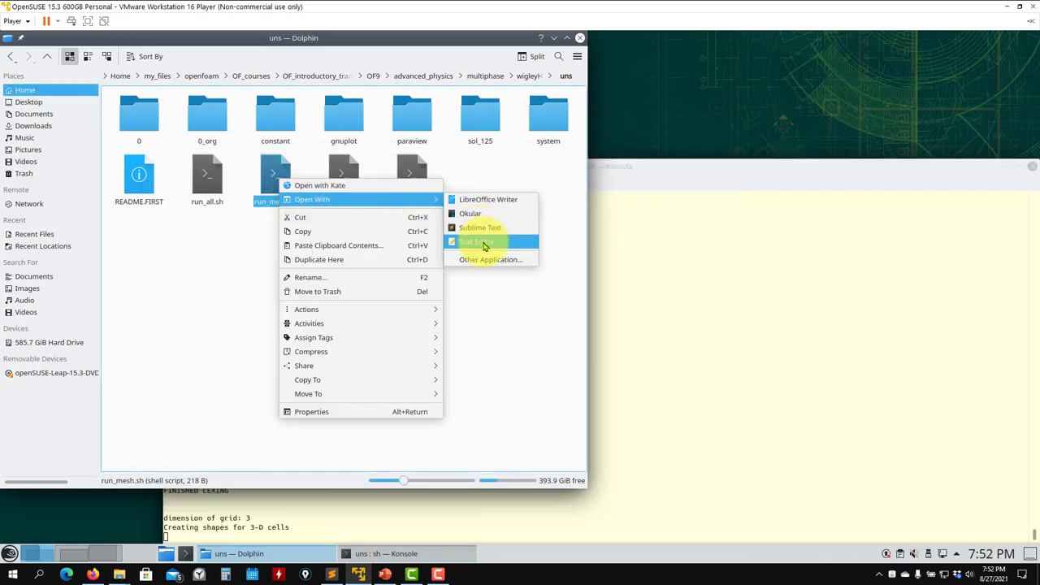
{"action": "left_click", "coordinate": [492, 240]}
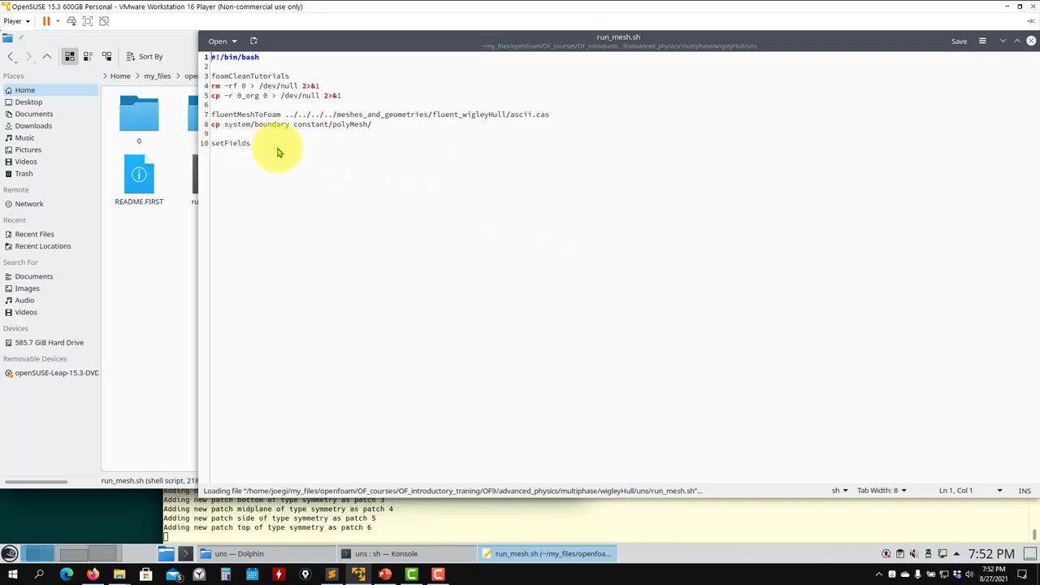
{"action": "left_click_drag", "start_coordinate": [274, 146], "coordinate": [209, 149]}
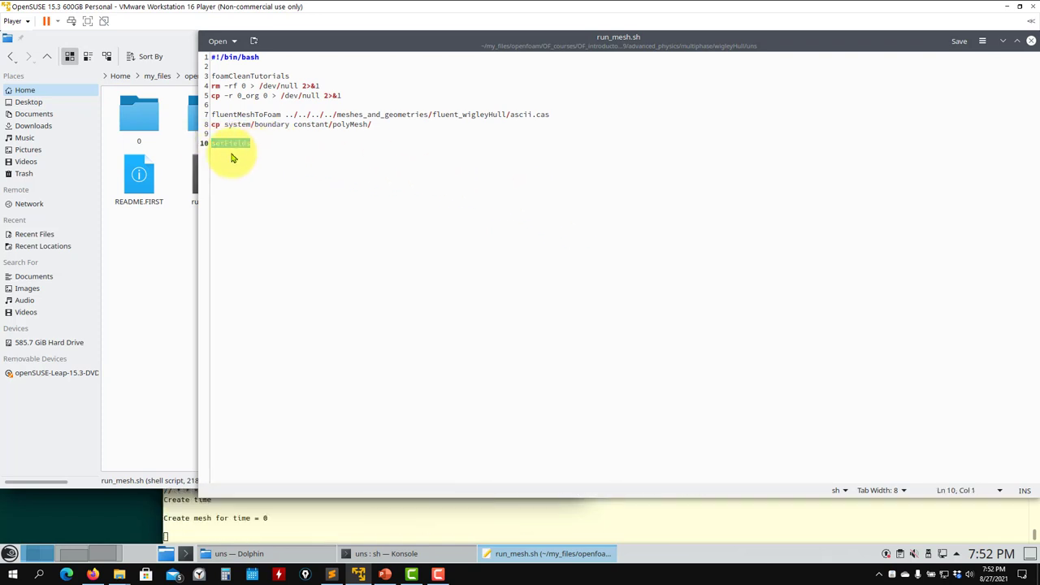
Step: Open setFieldsDict from the case's system folder in Text Editor and review its default values and regions
{"action": "left_click", "coordinate": [139, 298]}
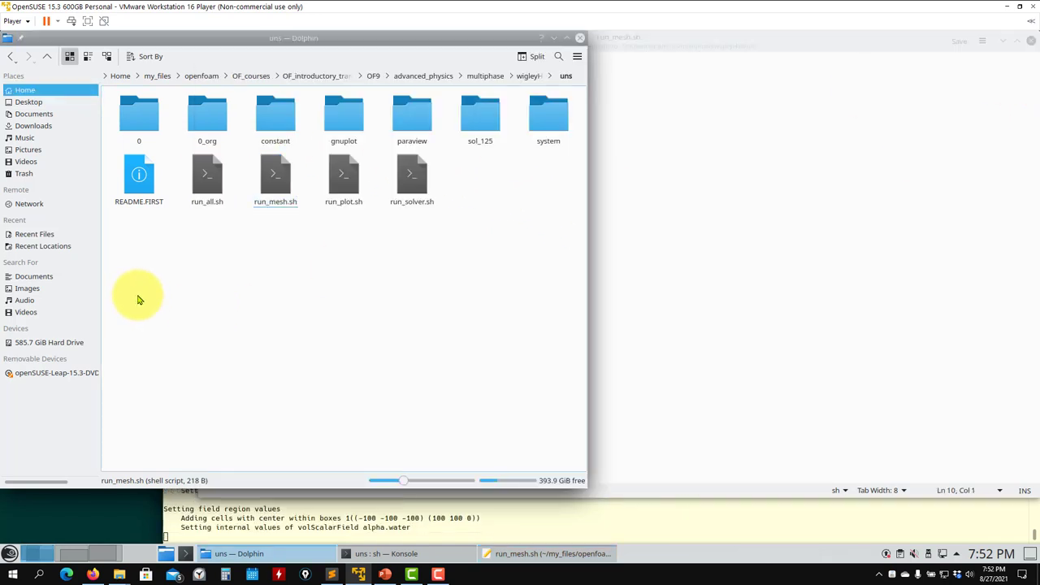
{"action": "double_click", "coordinate": [550, 128]}
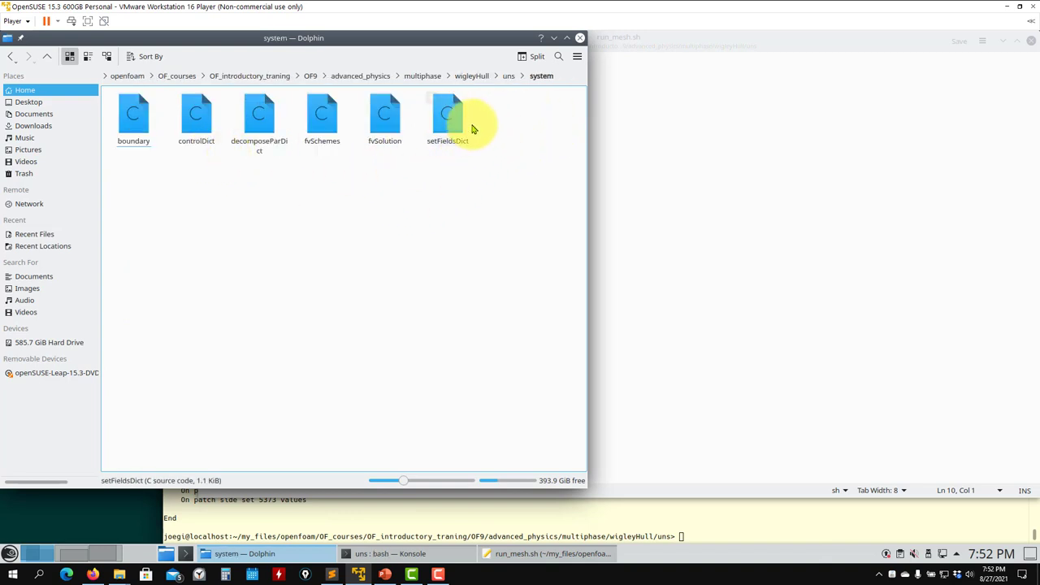
{"action": "left_click_drag", "start_coordinate": [473, 128], "coordinate": [759, 170]}
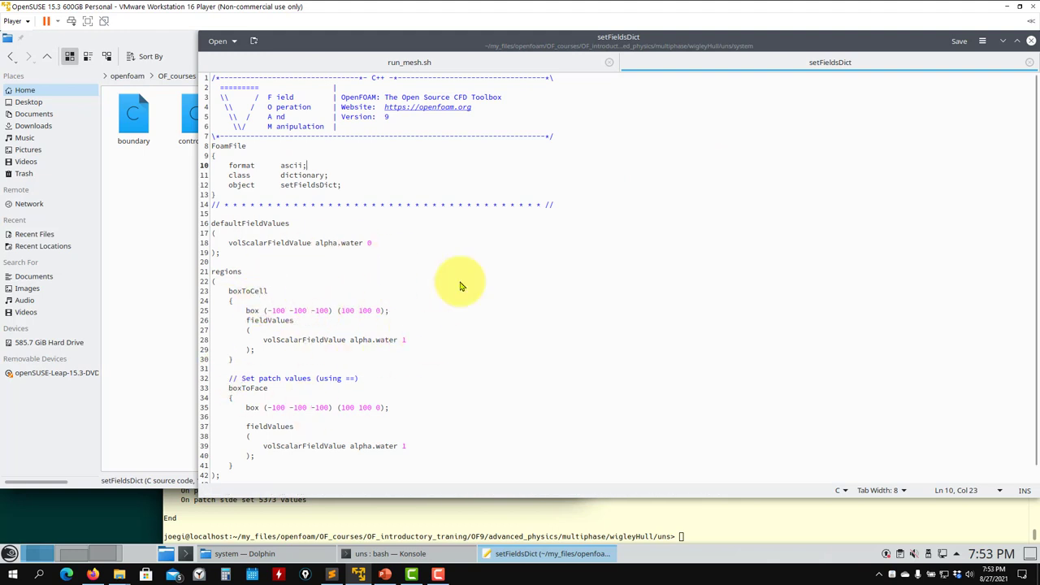
{"action": "scroll", "coordinate": [420, 317], "scroll_direction": "down", "scroll_amount": 1}
Step: Launch paraFoam from the terminal in the uns case folder and load the uns.OpenFOAM data
{"action": "left_click", "coordinate": [436, 518]}
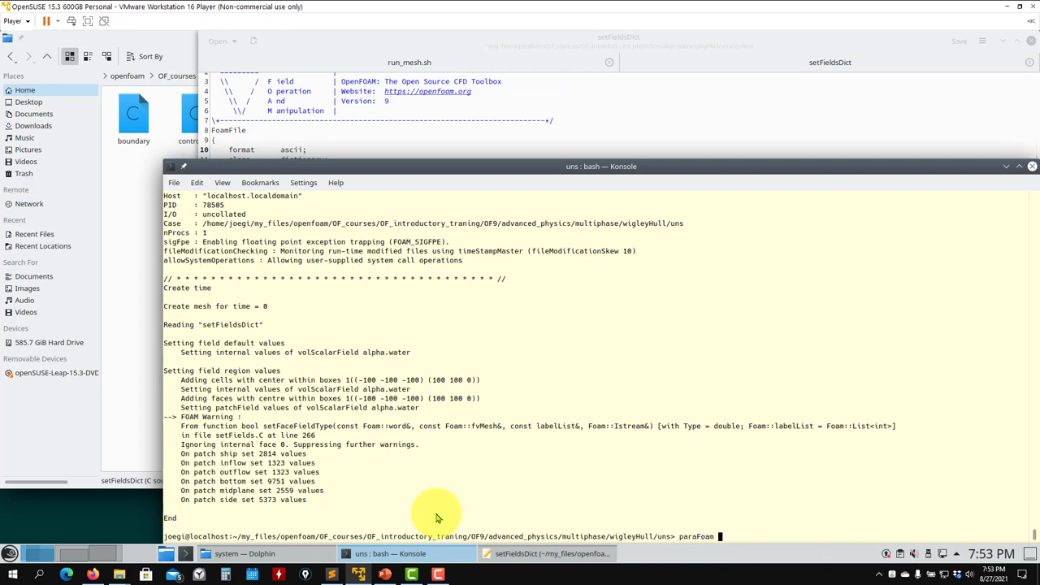
{"action": "key", "text": "Return"}
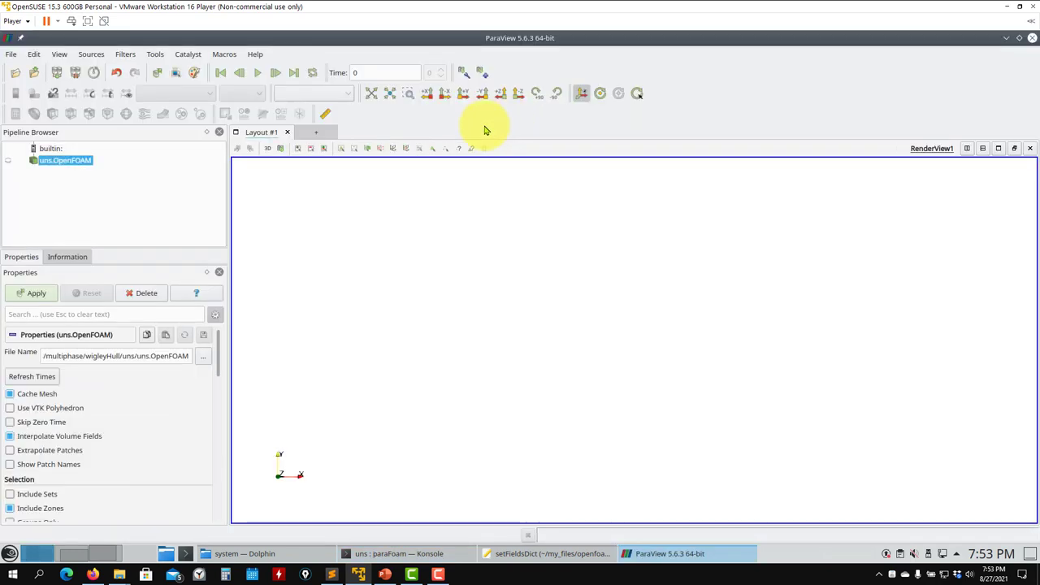
{"action": "left_click", "coordinate": [33, 292]}
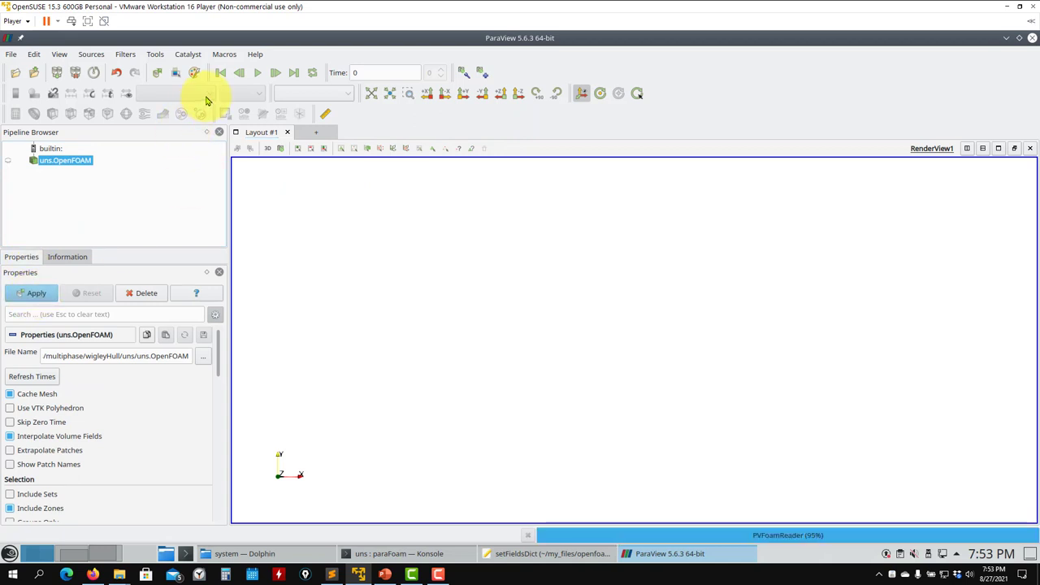
Step: Color the domain by the alpha.water point field and examine the initial water level around the hull in 3D
{"action": "left_click", "coordinate": [206, 96]}
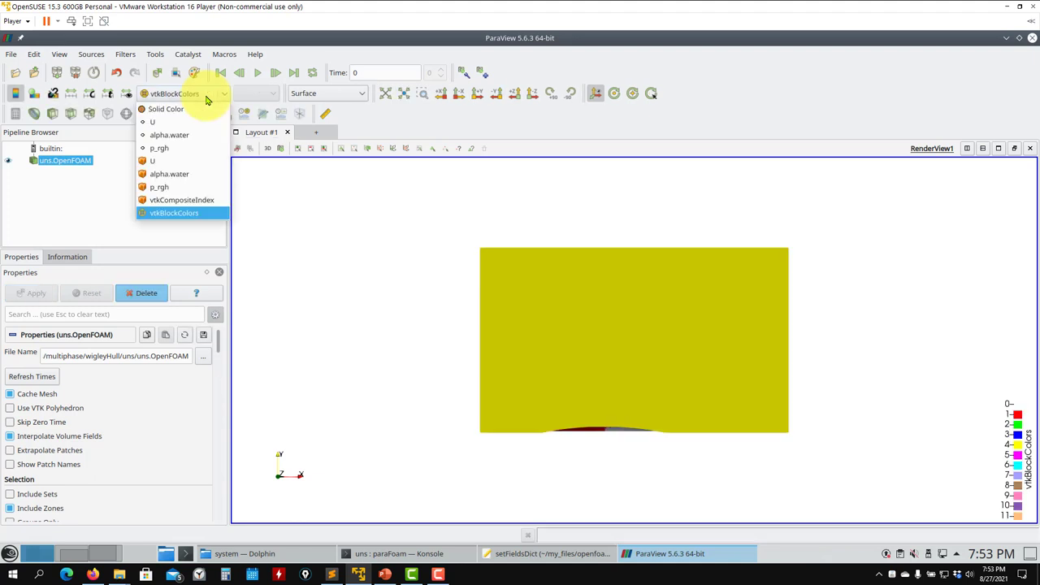
{"action": "left_click", "coordinate": [199, 135]}
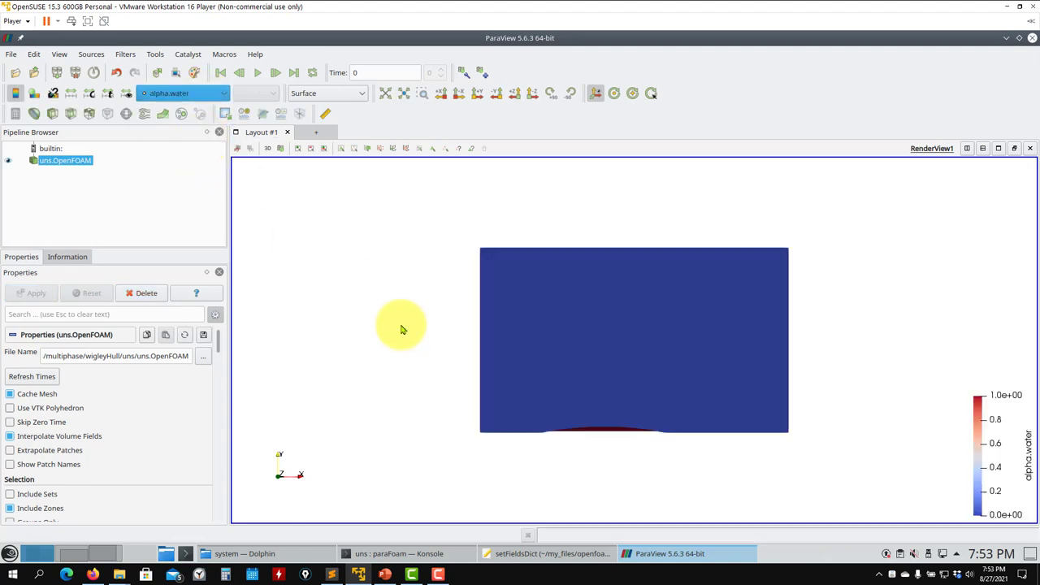
{"action": "left_click_drag", "start_coordinate": [402, 325], "coordinate": [675, 338]}
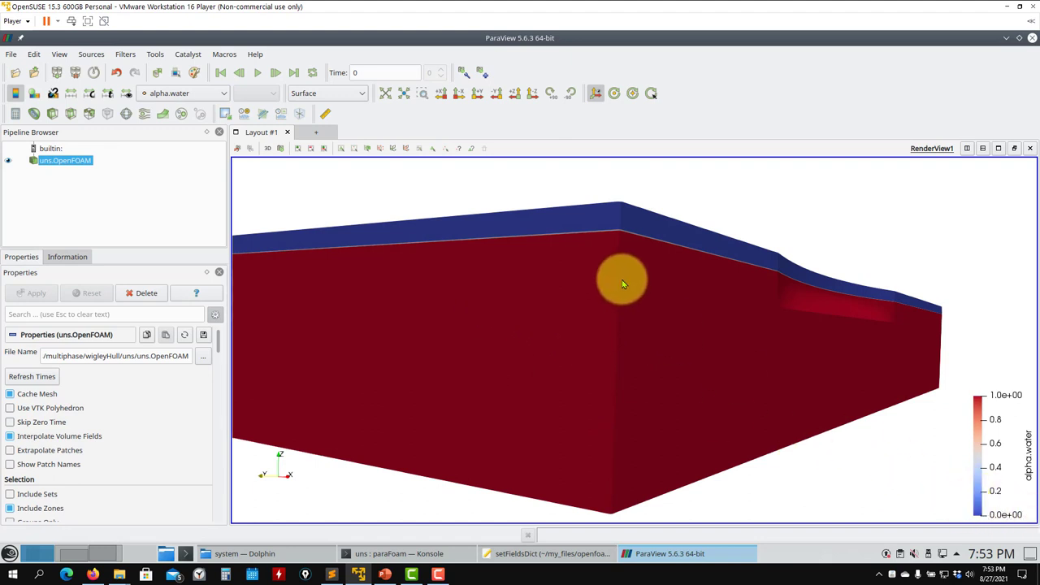
Step: Return to setFieldsDict, review the boxToCell and boxToFace regions, close the file and put the text editor out of the way
{"action": "left_click", "coordinate": [507, 555]}
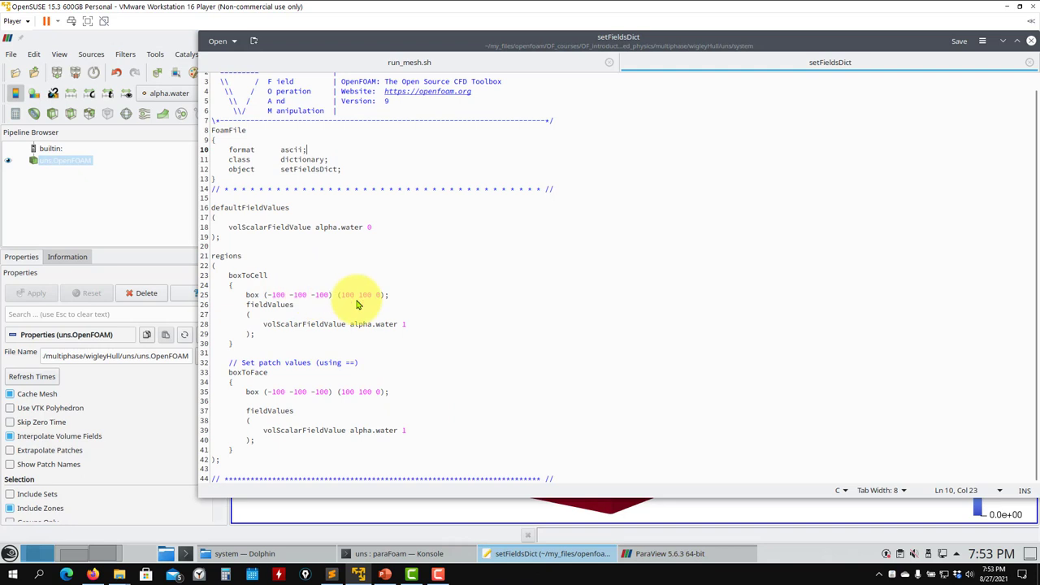
{"action": "left_click_drag", "start_coordinate": [430, 326], "coordinate": [236, 343]}
{"action": "left_click_drag", "start_coordinate": [252, 455], "coordinate": [218, 267]}
{"action": "left_click", "coordinate": [1032, 64]}
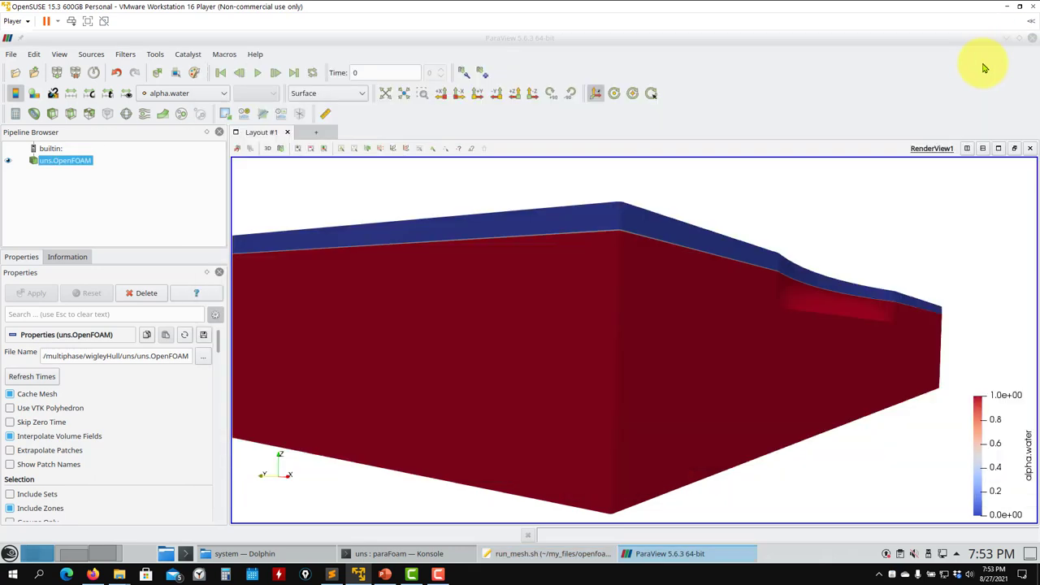
{"action": "left_click", "coordinate": [1003, 40]}
Step: Inspect the alpha.water distribution on the domain from several angles and close ParaView
{"action": "left_click_drag", "start_coordinate": [709, 358], "coordinate": [616, 355]}
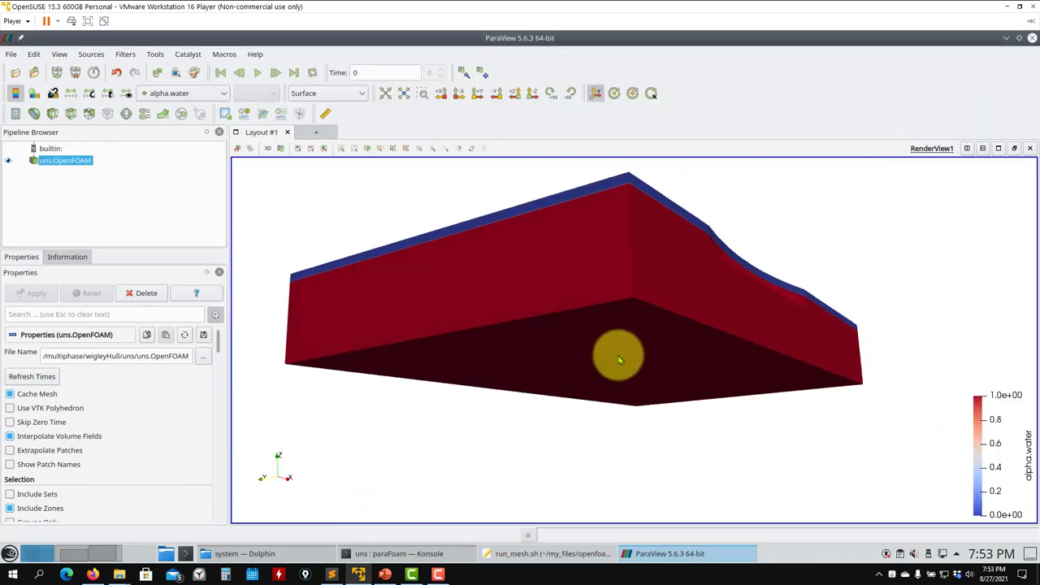
{"action": "left_click_drag", "start_coordinate": [529, 302], "coordinate": [961, 147]}
{"action": "left_click", "coordinate": [1033, 38]}
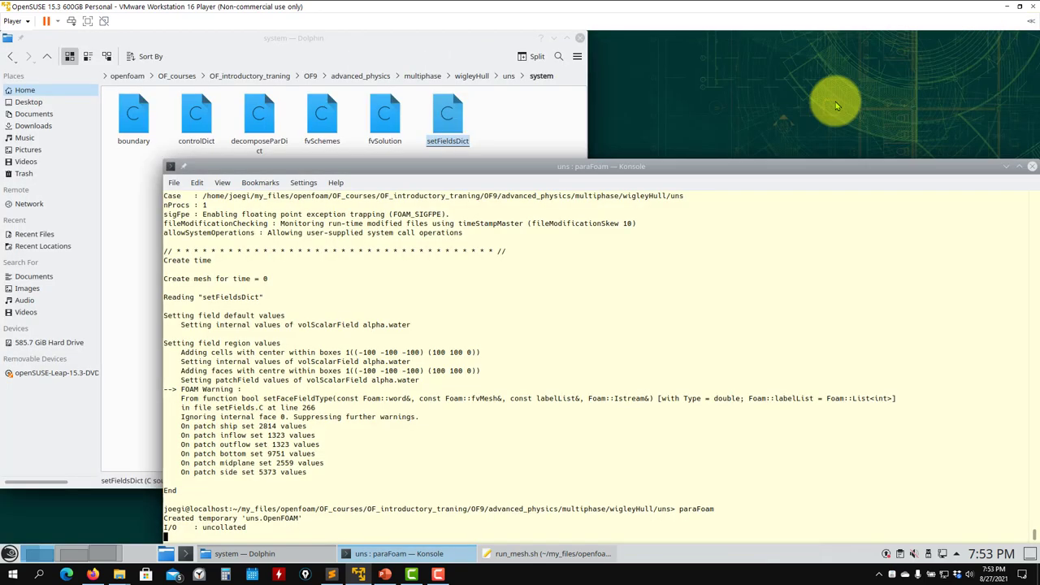
Step: Navigate in the file manager from the system folder to the uns case's constant folder
{"action": "left_click", "coordinate": [128, 197]}
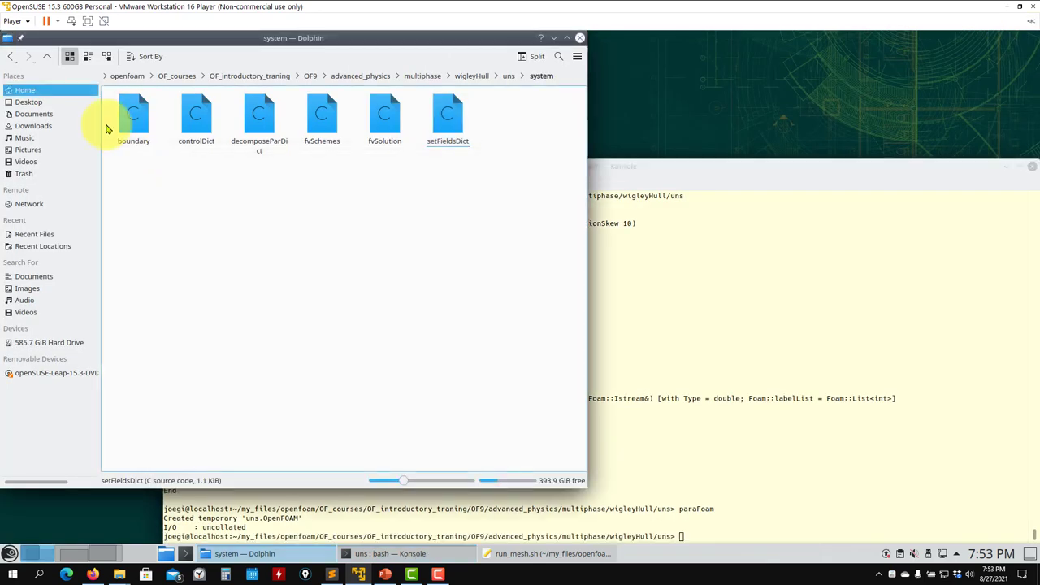
{"action": "left_click", "coordinate": [49, 57]}
{"action": "left_click", "coordinate": [49, 57]}
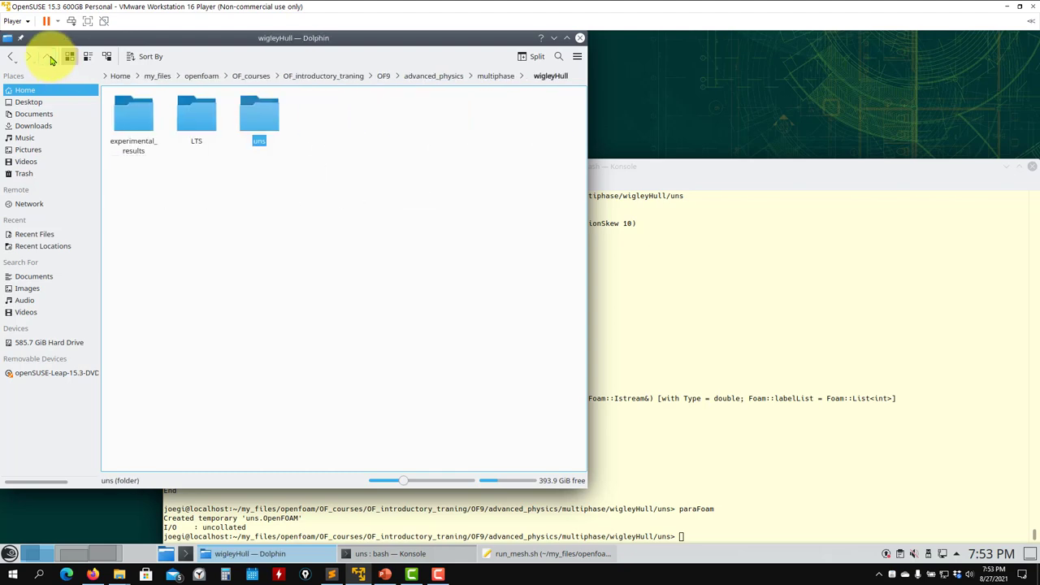
{"action": "left_click", "coordinate": [255, 109]}
{"action": "left_click", "coordinate": [276, 114]}
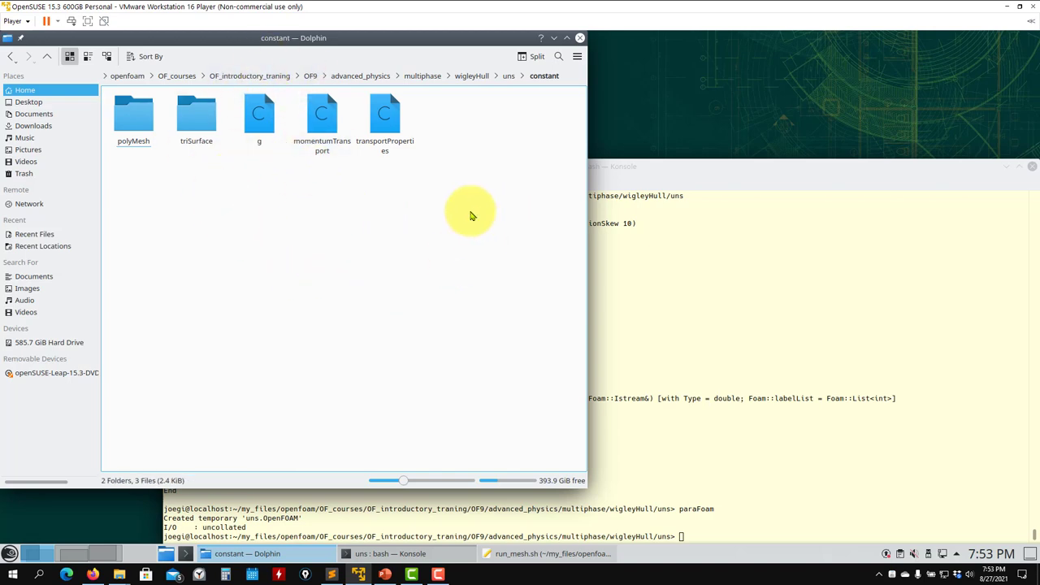
Step: Open the g, momentumTransport and transportProperties files together in Text Editor
{"action": "left_click_drag", "start_coordinate": [479, 192], "coordinate": [255, 117]}
{"action": "right_click", "coordinate": [257, 121]}
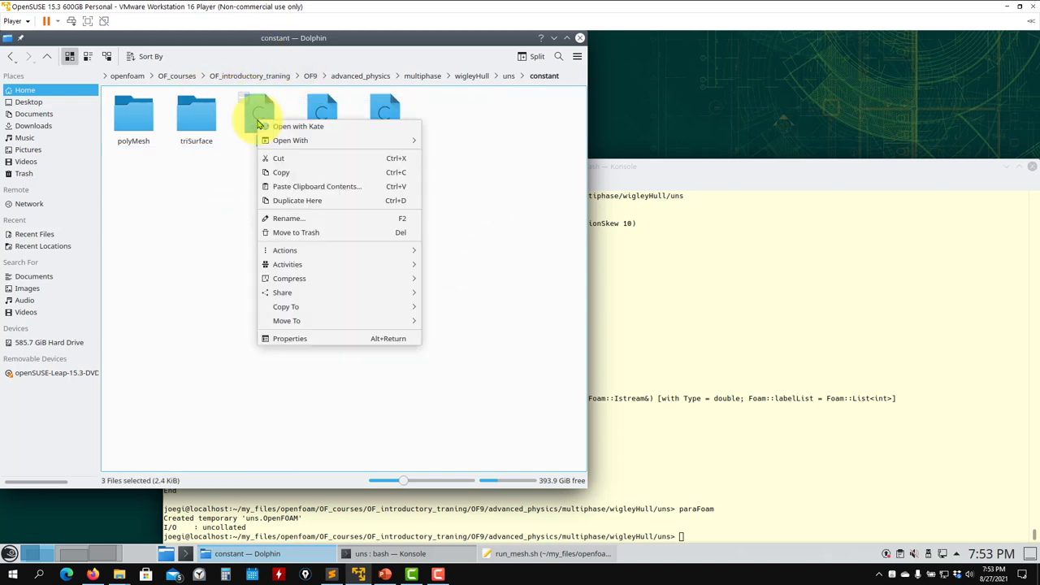
{"action": "mouse_move", "coordinate": [382, 146]}
{"action": "left_click", "coordinate": [452, 186]}
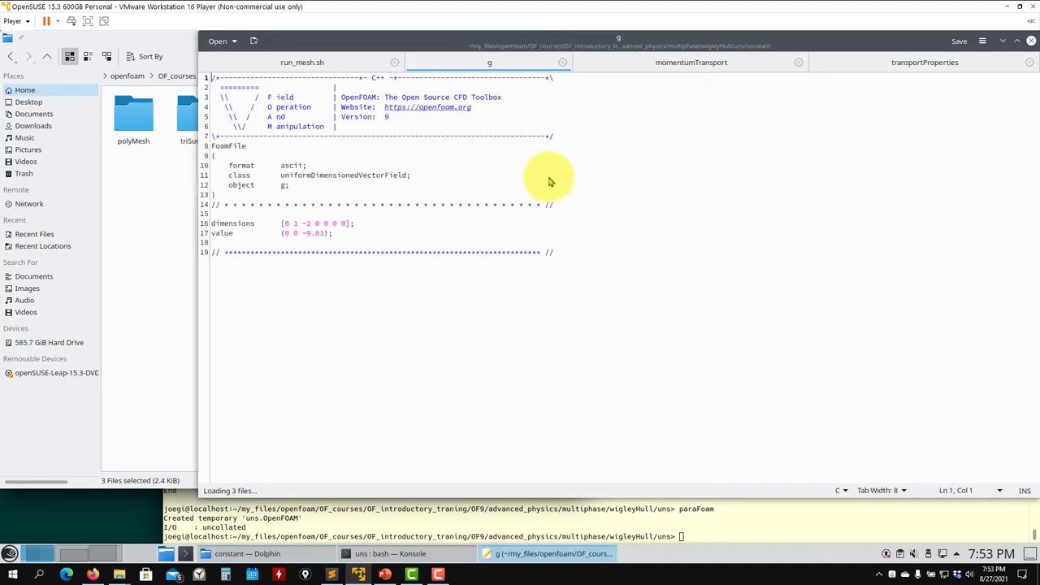
Step: Review the gravity vector in g and the turbulence settings in momentumTransport, closing each file
{"action": "left_click_drag", "start_coordinate": [342, 236], "coordinate": [207, 236]}
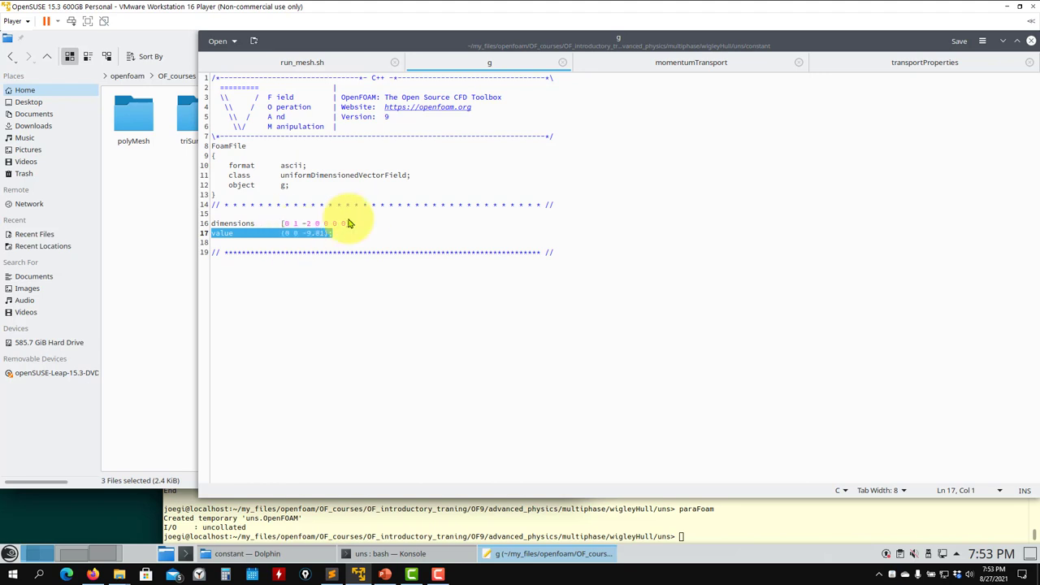
{"action": "left_click", "coordinate": [559, 63]}
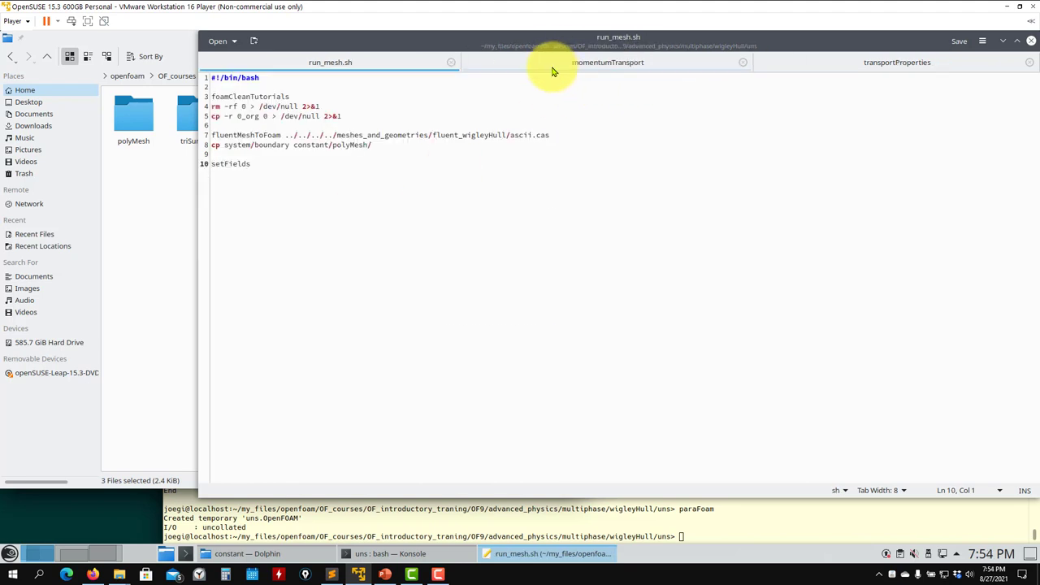
{"action": "left_click", "coordinate": [557, 67]}
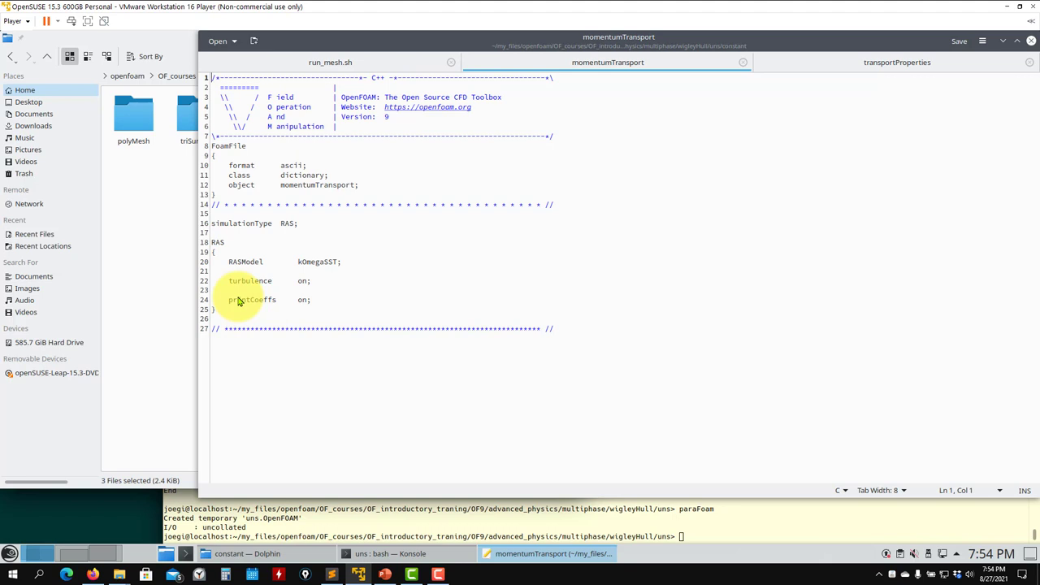
{"action": "left_click", "coordinate": [744, 65]}
Step: Review the phases, water and air properties, and surface tension sigma in transportProperties, and close the file
{"action": "left_click", "coordinate": [801, 65]}
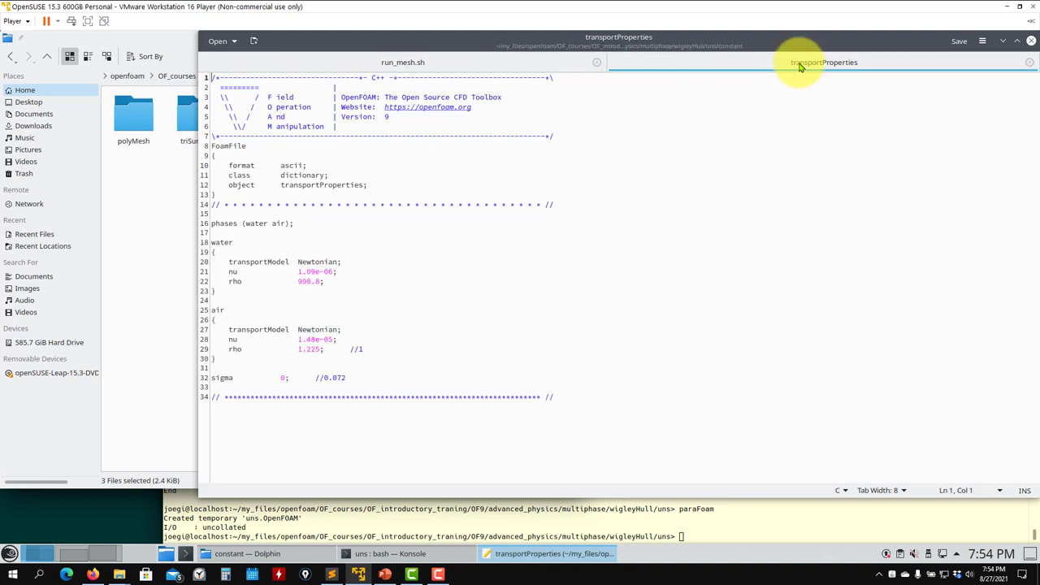
{"action": "left_click", "coordinate": [321, 221]}
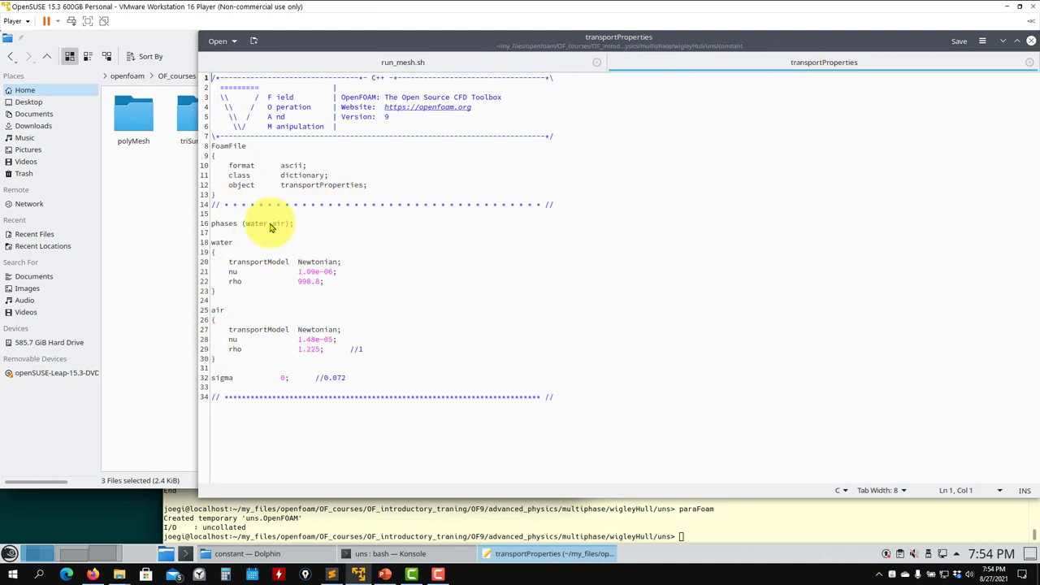
{"action": "key", "text": "shift+Home"}
{"action": "left_click_drag", "start_coordinate": [213, 300], "coordinate": [211, 242]}
{"action": "left_click_drag", "start_coordinate": [345, 377], "coordinate": [210, 384]}
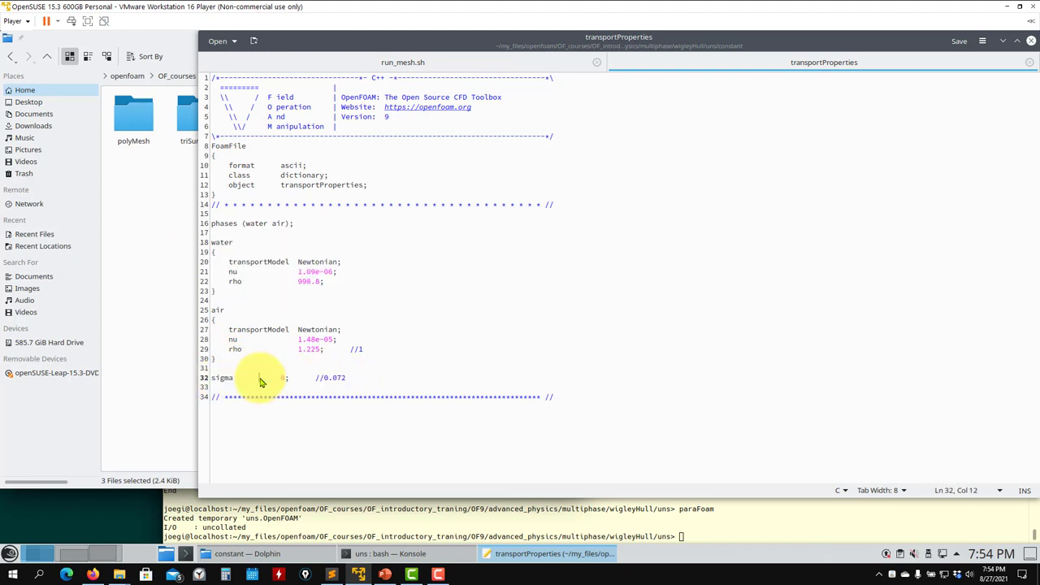
{"action": "left_click_drag", "start_coordinate": [290, 379], "coordinate": [217, 386]}
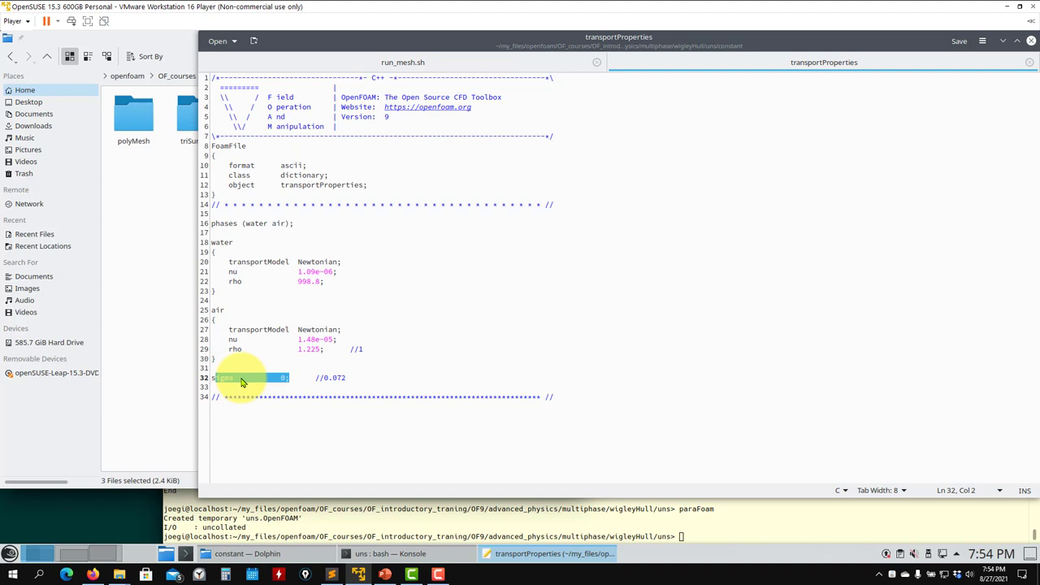
{"action": "left_click", "coordinate": [241, 379]}
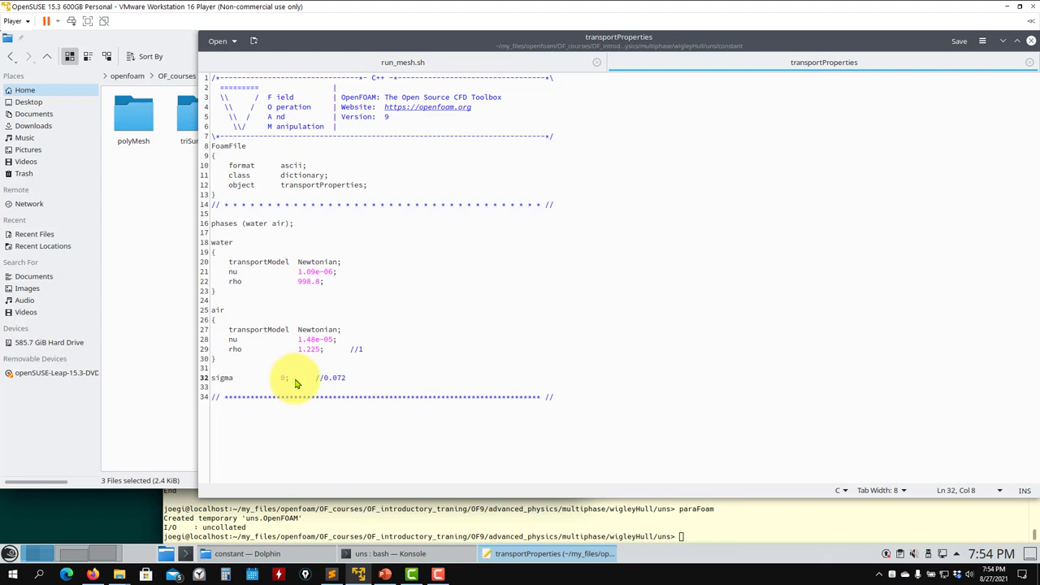
{"action": "left_click", "coordinate": [1031, 63]}
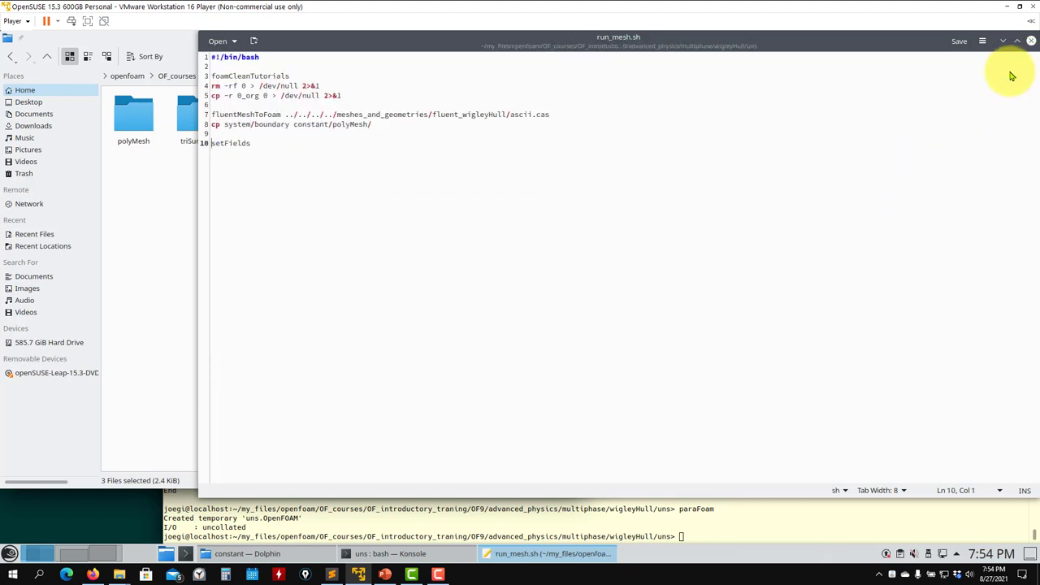
Step: Navigate in the file manager from constant to the uns case's 0_org folder and open p_rgh and U together in Text Editor
{"action": "left_click", "coordinate": [137, 232]}
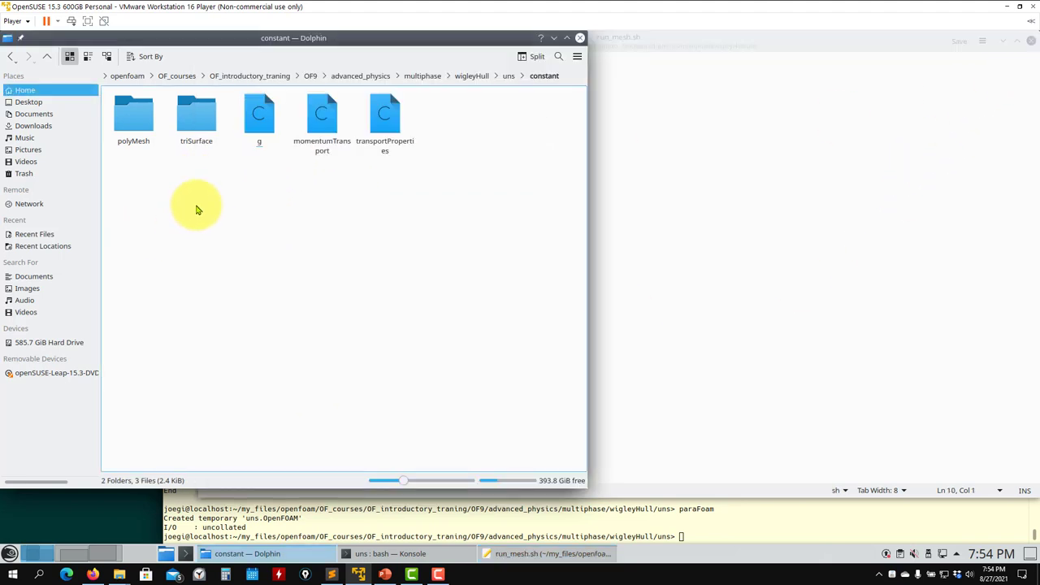
{"action": "left_click", "coordinate": [48, 60]}
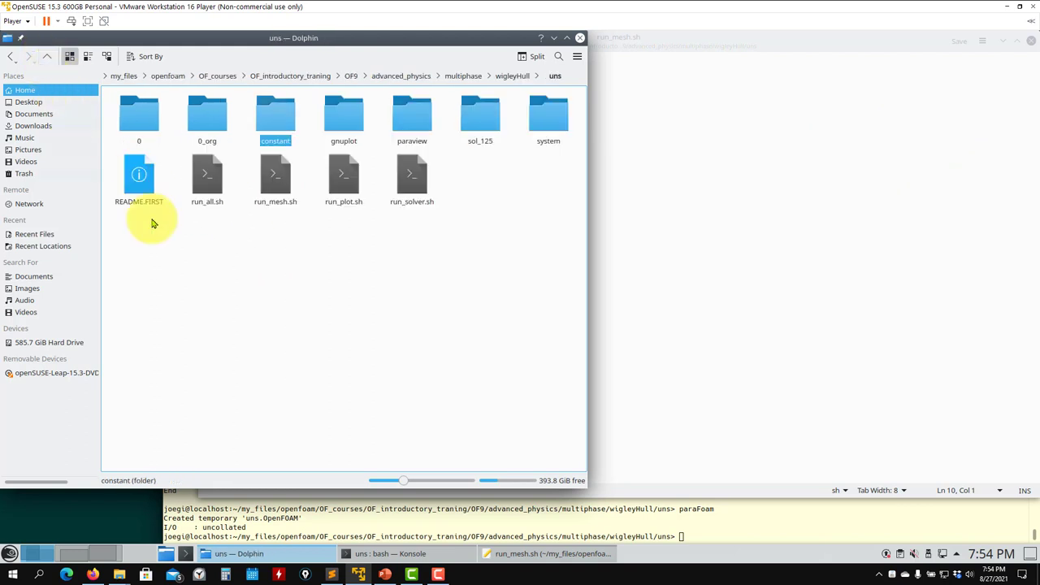
{"action": "left_click", "coordinate": [210, 123]}
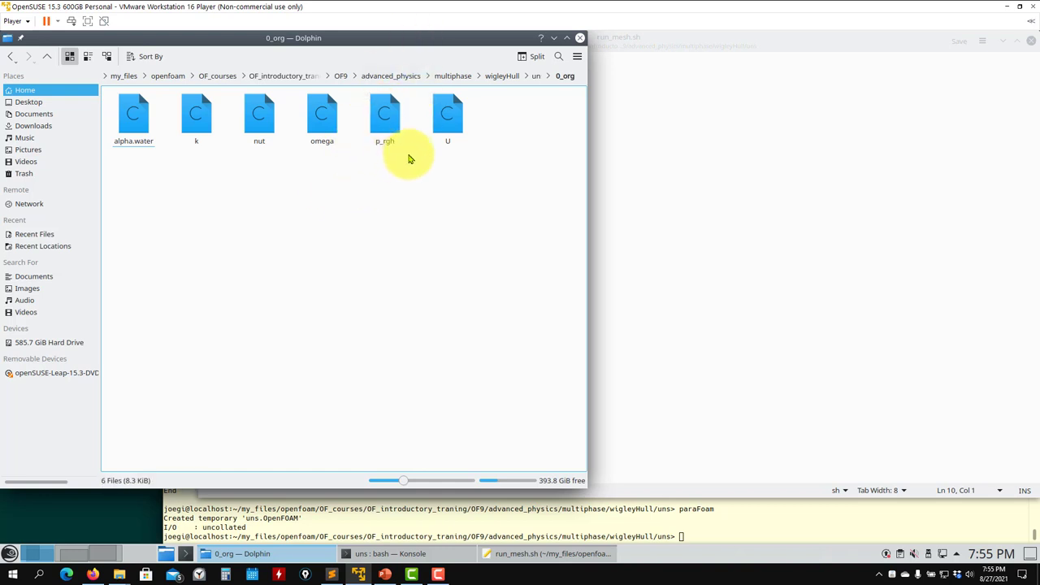
{"action": "left_click_drag", "start_coordinate": [464, 151], "coordinate": [687, 189]}
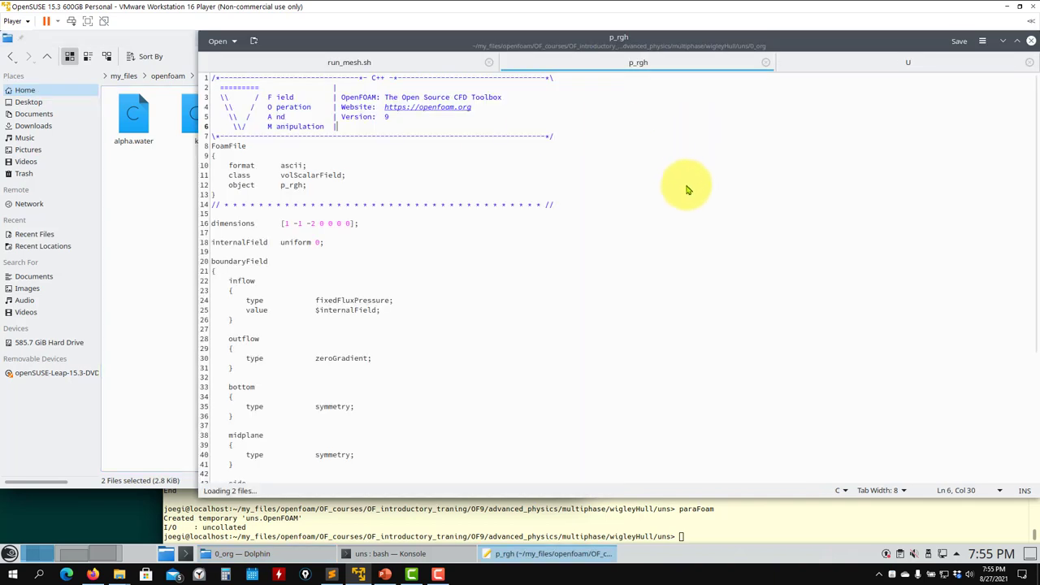
Step: Look up the p_rgh inflow condition fixedFluxPressure with foamInfo in the terminal, read its description, and check the velocity conditions in U
{"action": "scroll", "coordinate": [382, 220], "scroll_direction": "down", "scroll_amount": 7}
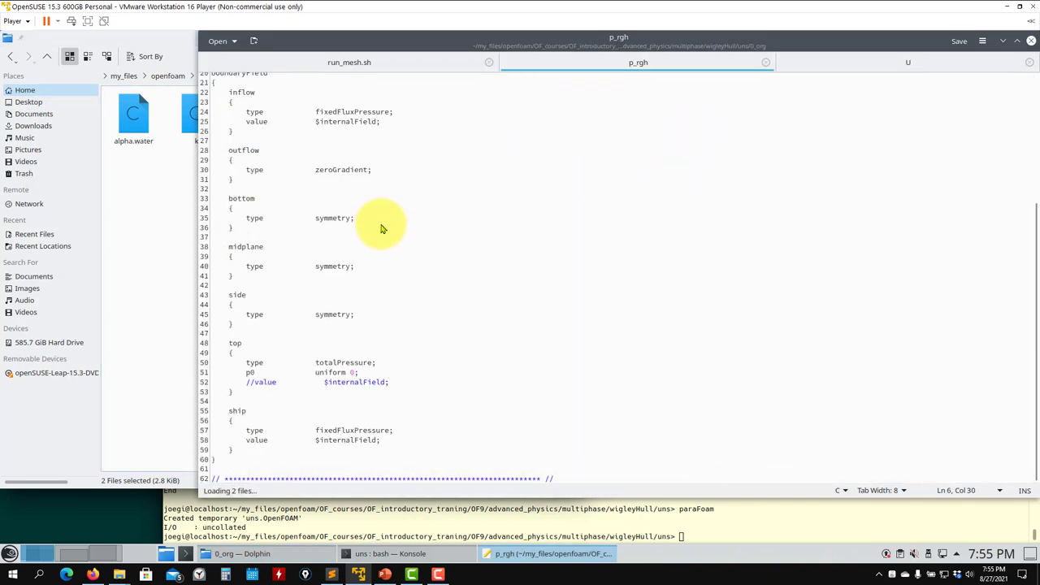
{"action": "middle_click", "coordinate": [464, 506]}
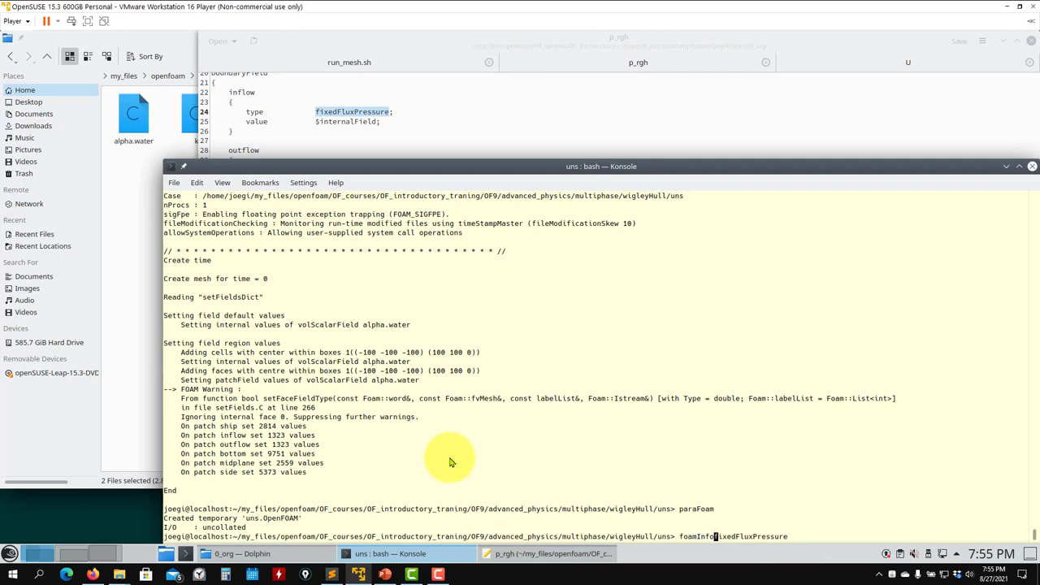
{"action": "key", "text": "Return"}
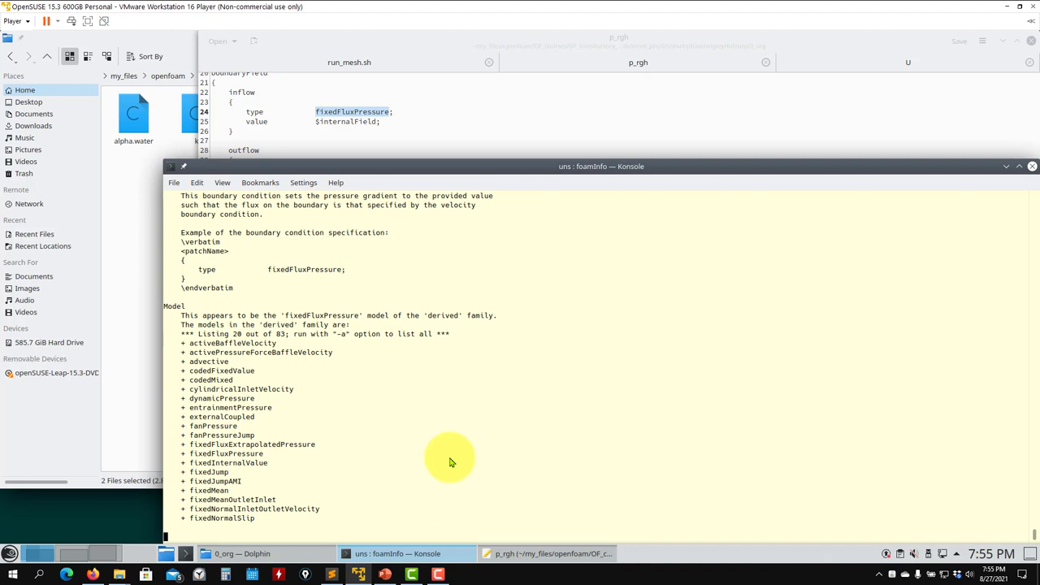
{"action": "scroll", "coordinate": [261, 415], "scroll_direction": "up", "scroll_amount": 3}
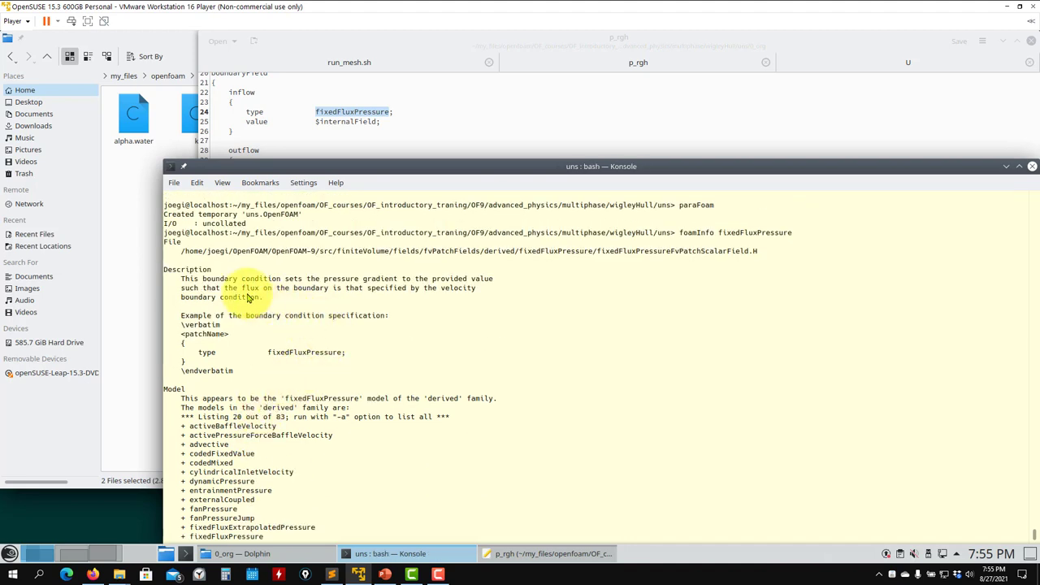
{"action": "left_click_drag", "start_coordinate": [180, 279], "coordinate": [277, 299]}
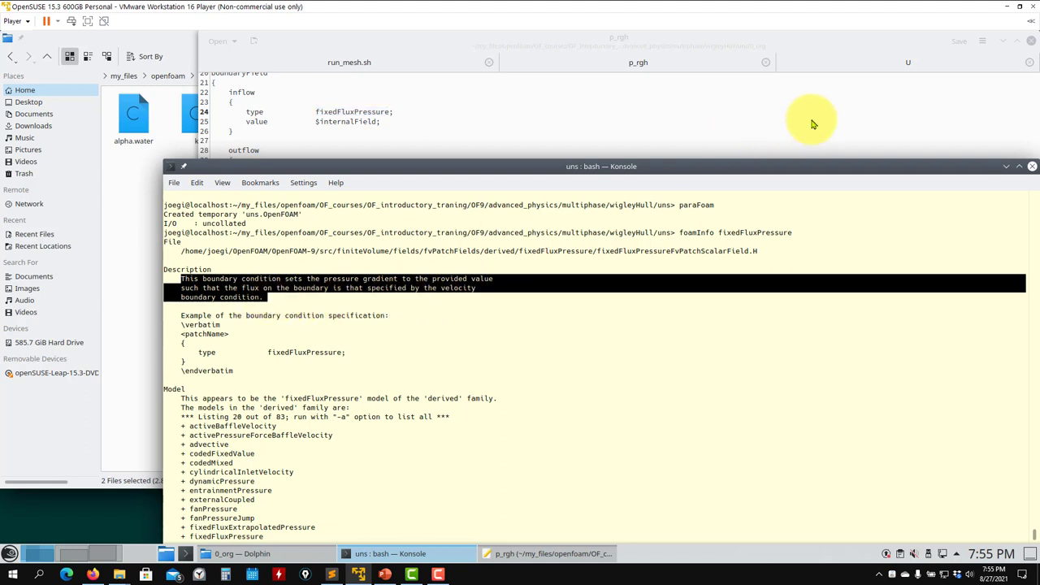
{"action": "left_click", "coordinate": [887, 68]}
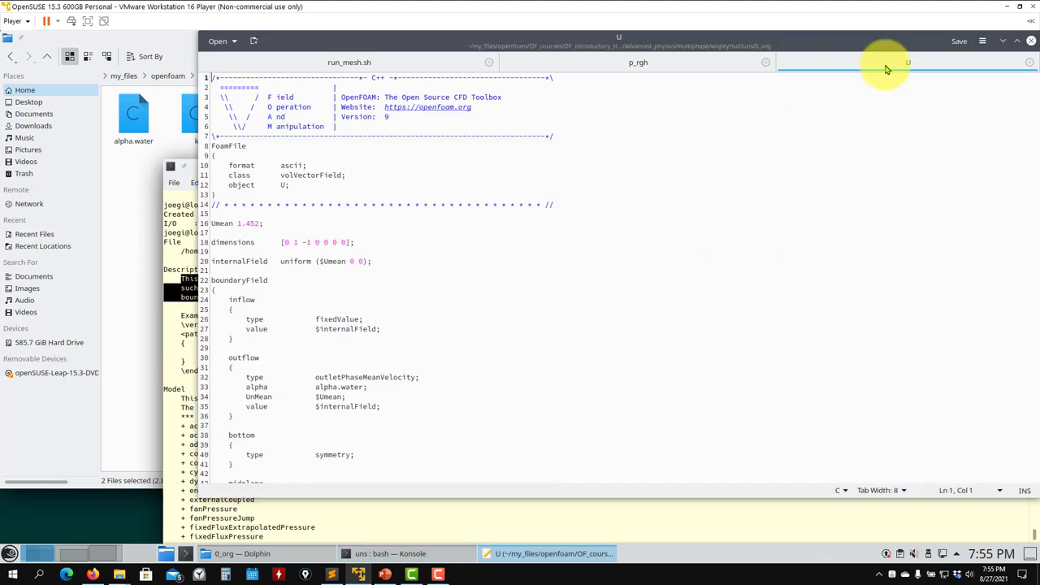
{"action": "left_click", "coordinate": [642, 66]}
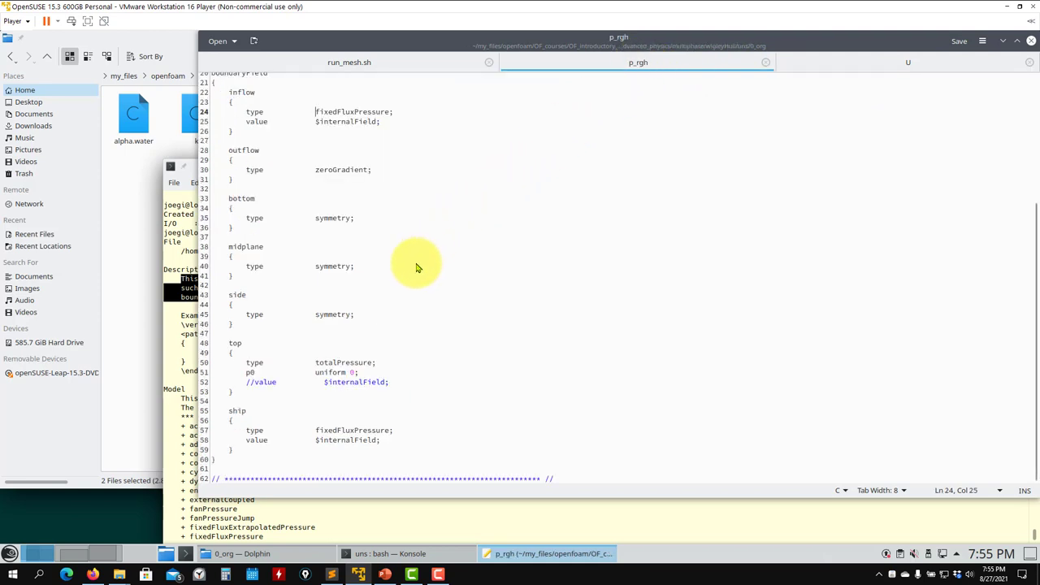
Step: Clear the terminal output and list the contents of the uns case folder
{"action": "left_click", "coordinate": [185, 366]}
{"action": "scroll", "coordinate": [289, 348], "scroll_direction": "down", "scroll_amount": 7}
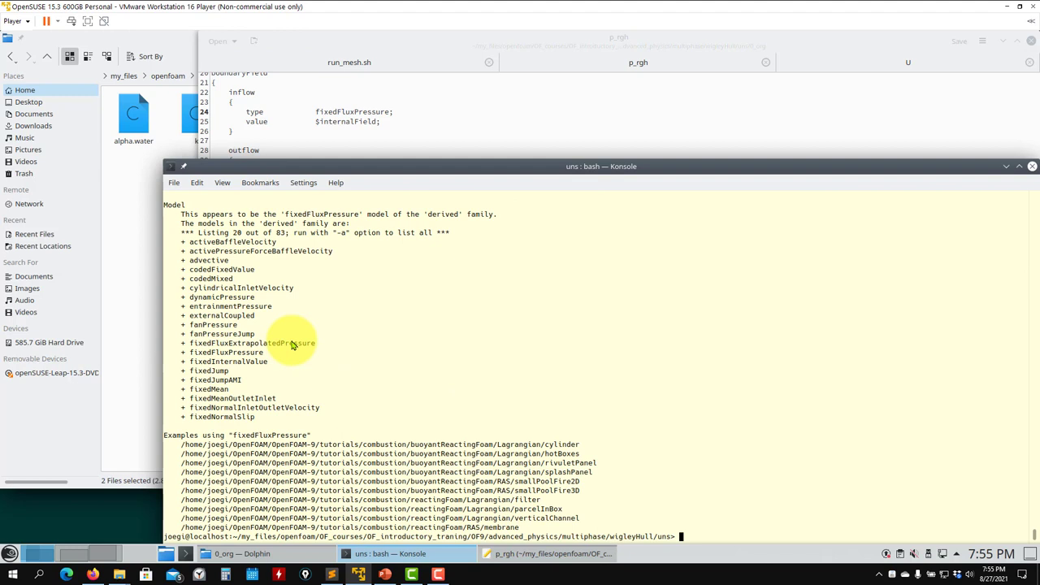
{"action": "type", "text": "clear"}
{"action": "key", "text": "Return"}
{"action": "type", "text": "ls"}
{"action": "key", "text": "Return"}
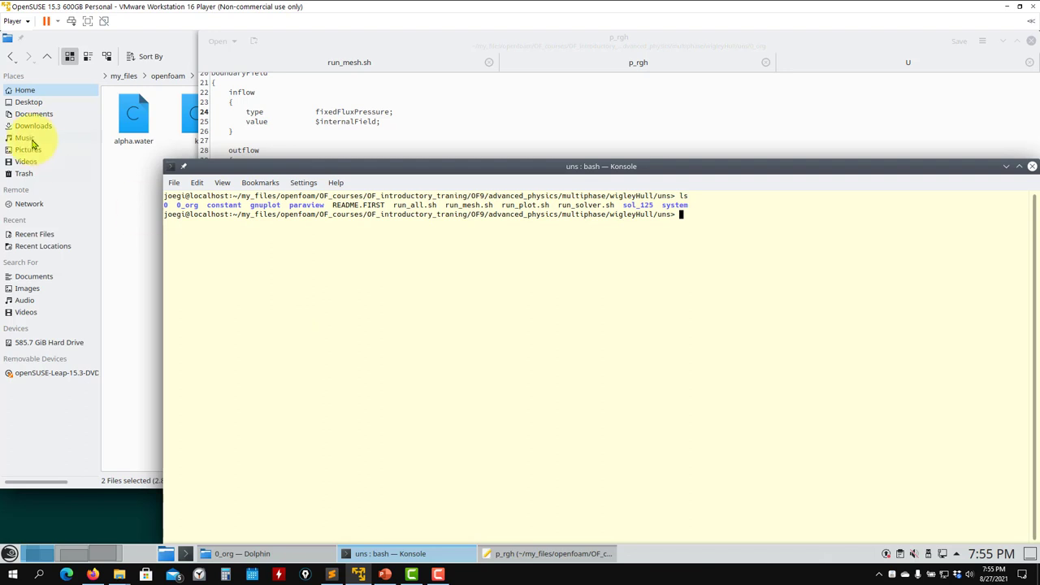
Step: Look up the totalPressure condition of the top patch in p_rgh by running foamInfo totalPressure in the terminal
{"action": "left_click", "coordinate": [380, 126]}
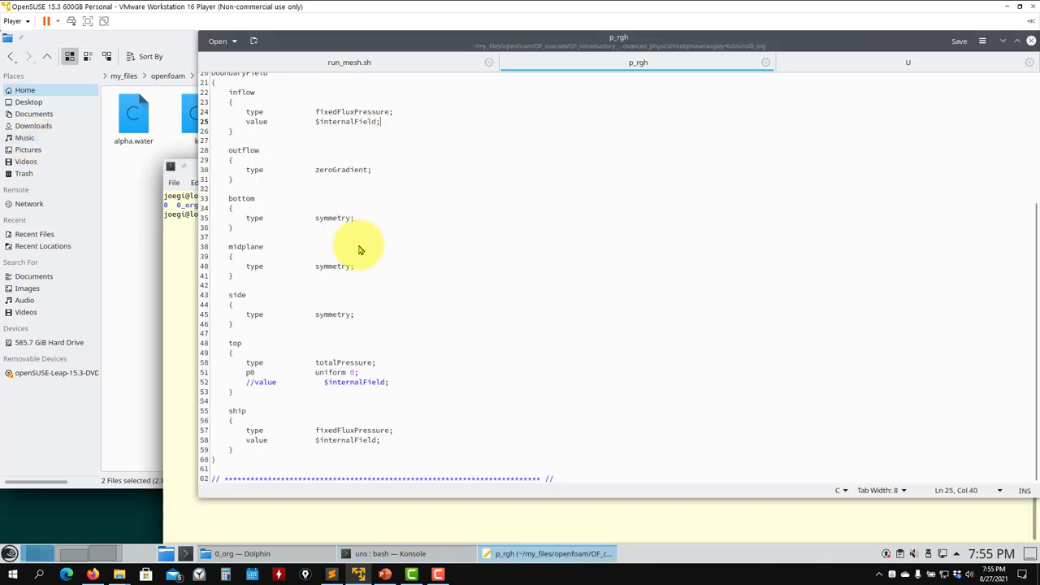
{"action": "double_click", "coordinate": [340, 364]}
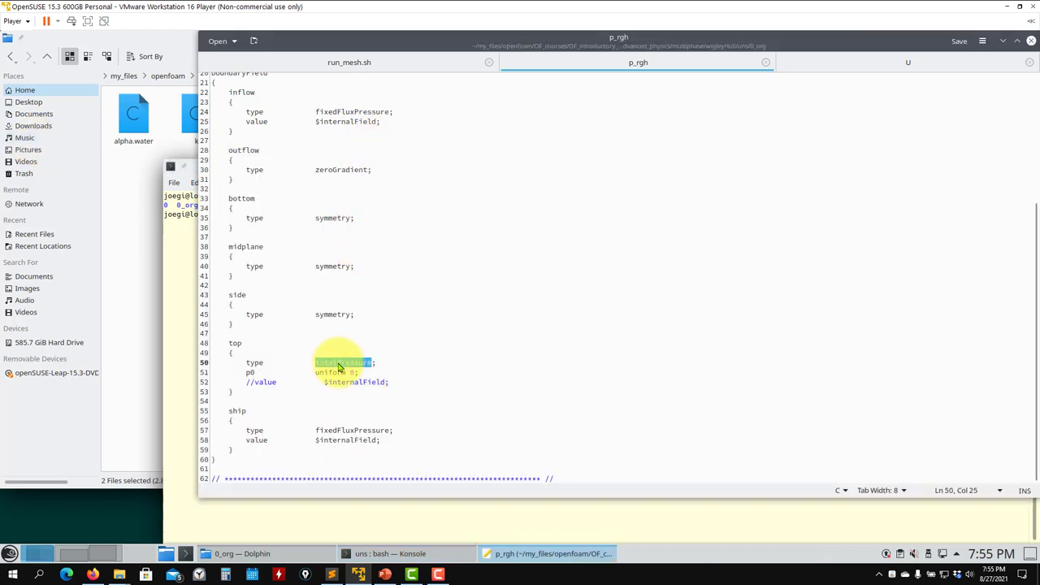
{"action": "left_click", "coordinate": [352, 525]}
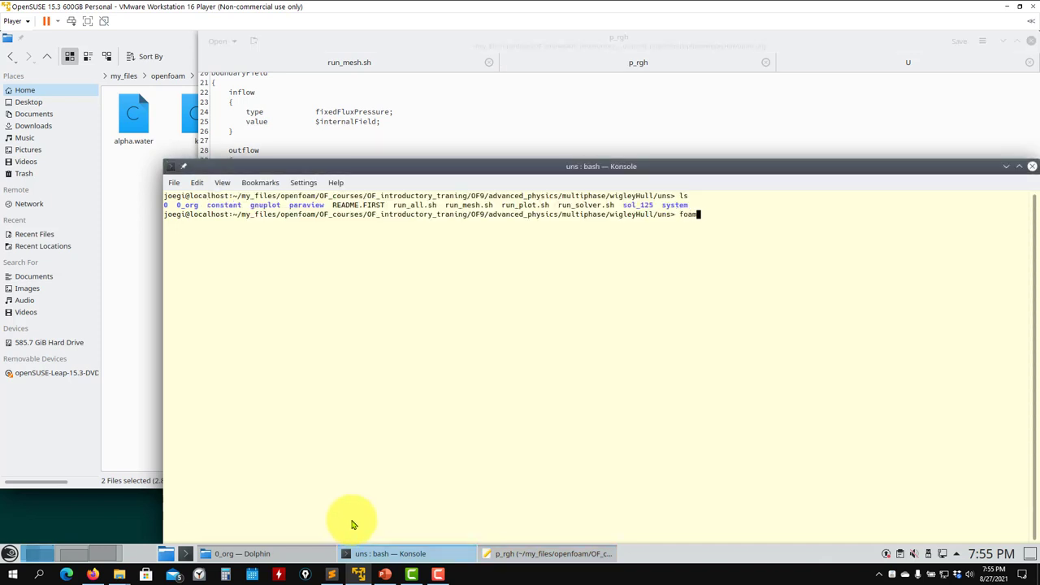
{"action": "type", "text": "foamInfo"}
{"action": "middle_click", "coordinate": [420, 433]}
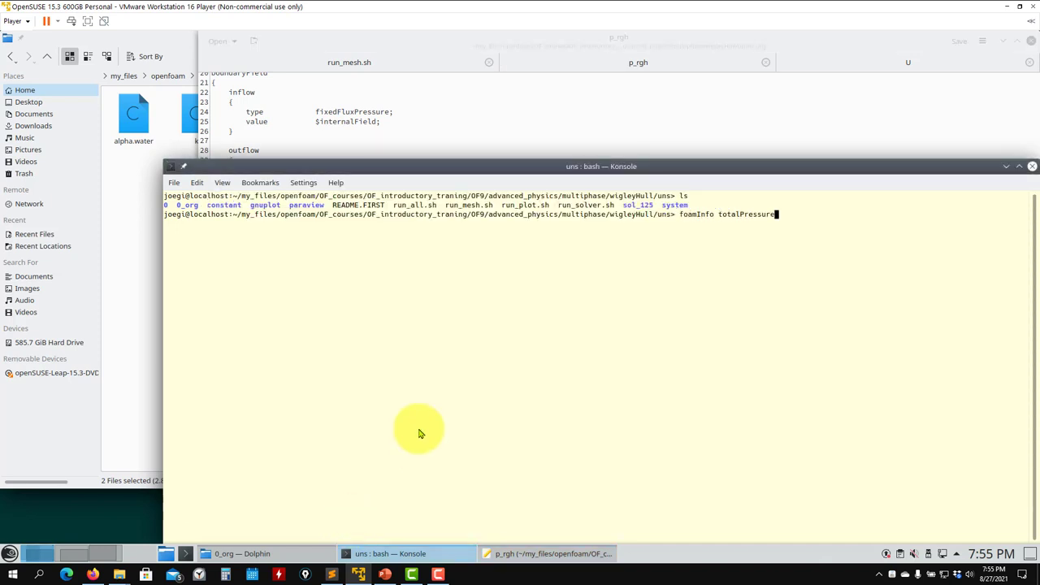
{"action": "key", "text": "Return"}
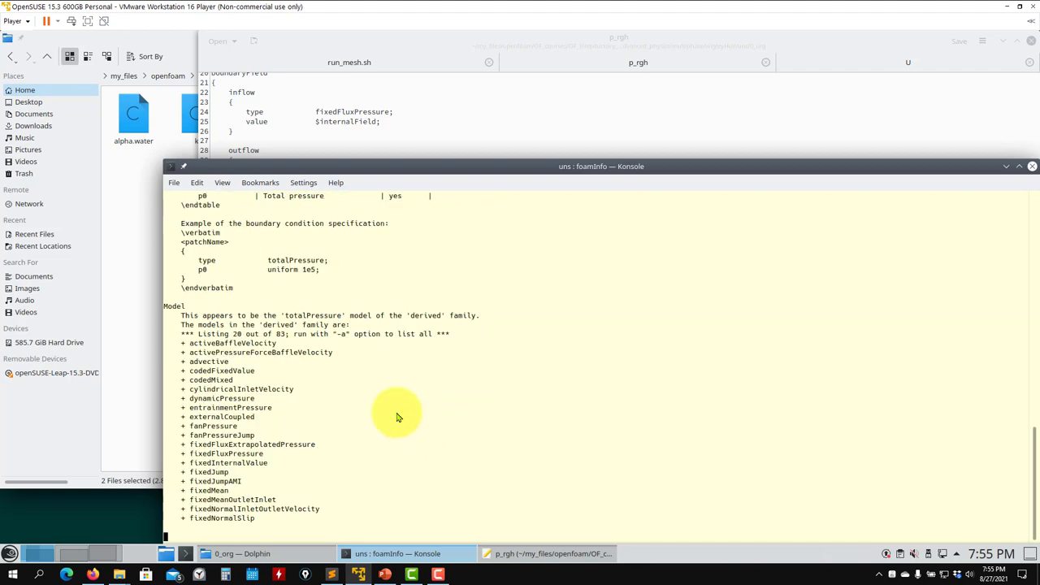
{"action": "key", "text": "ctrl+c"}
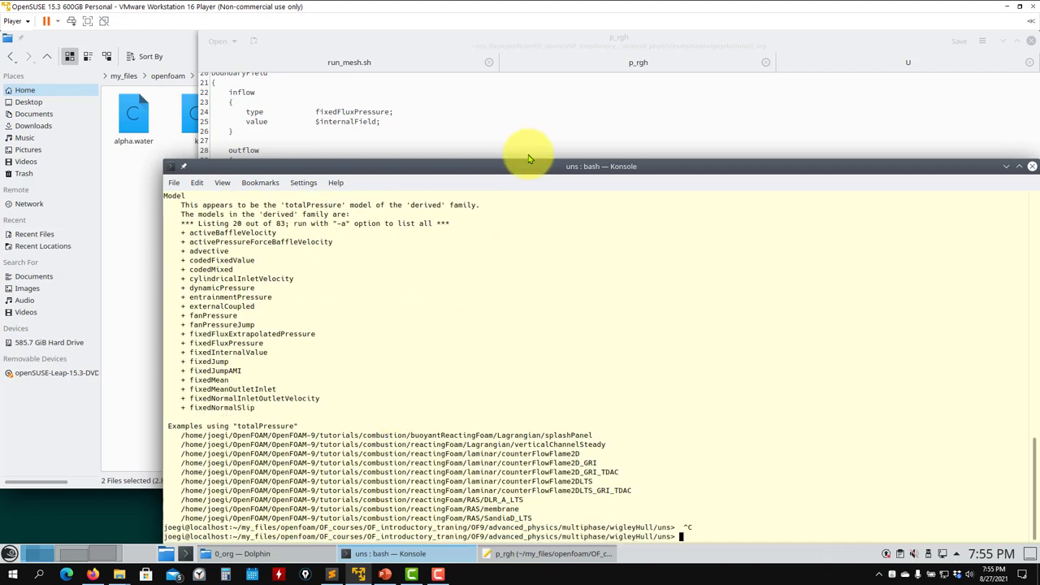
Step: Open alpha.water from the 0_org folder in Text Editor and review its dimensions and its inflow and outflow conditions
{"action": "left_click", "coordinate": [529, 112]}
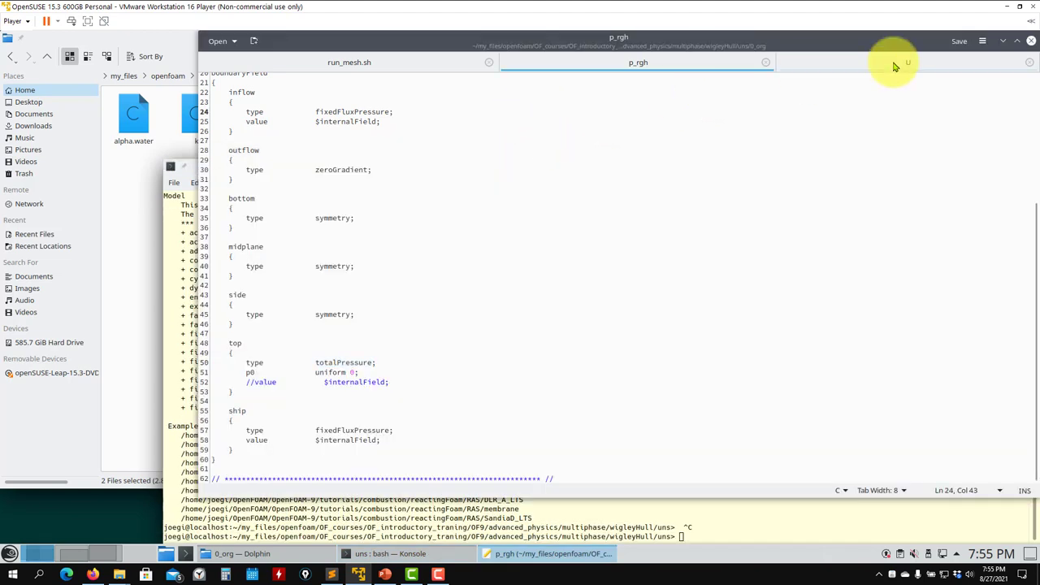
{"action": "left_click", "coordinate": [134, 195]}
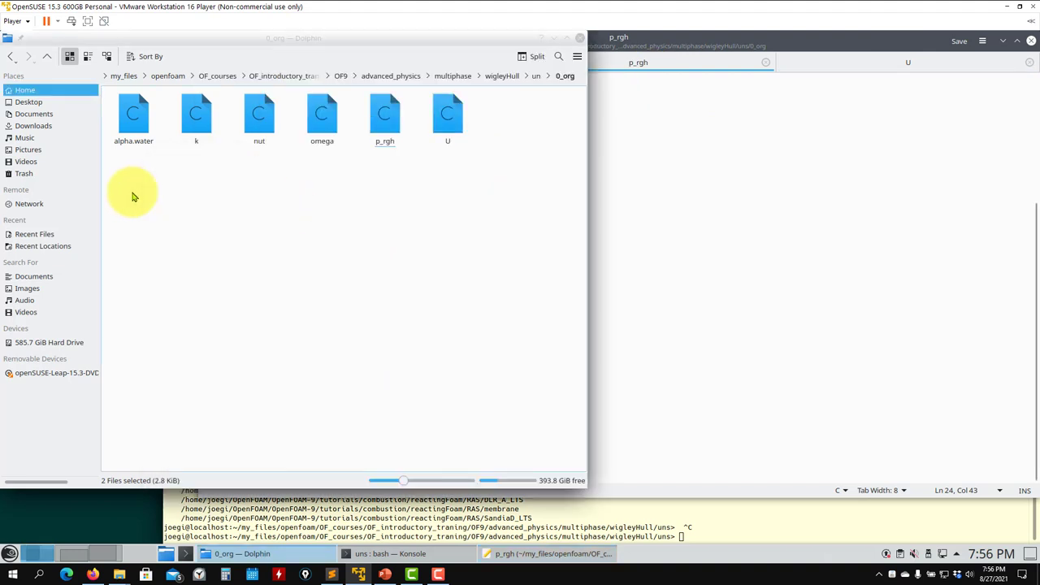
{"action": "left_click", "coordinate": [130, 114]}
{"action": "key", "text": "Return"}
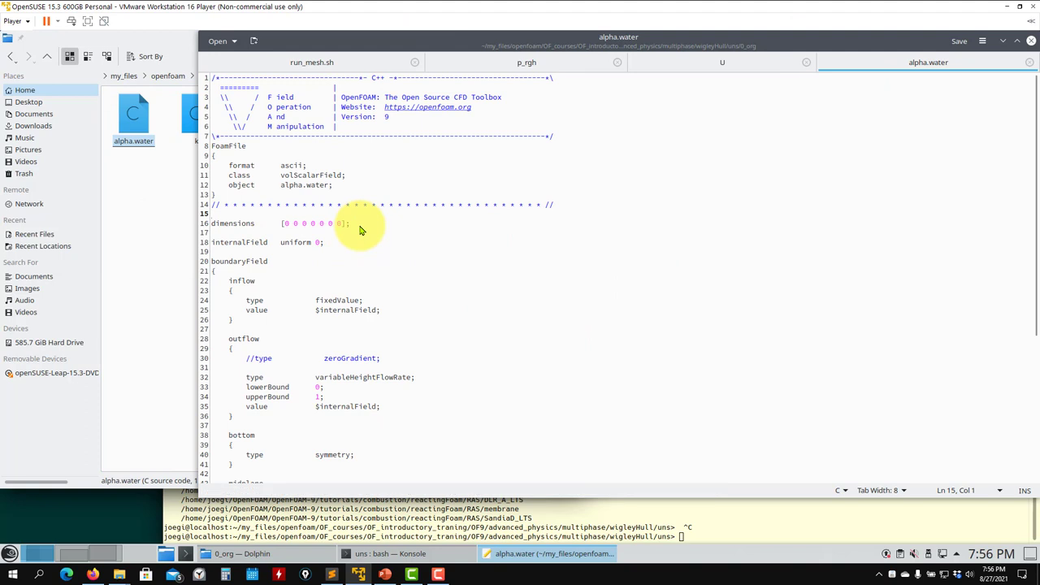
{"action": "left_click_drag", "start_coordinate": [349, 225], "coordinate": [165, 230]}
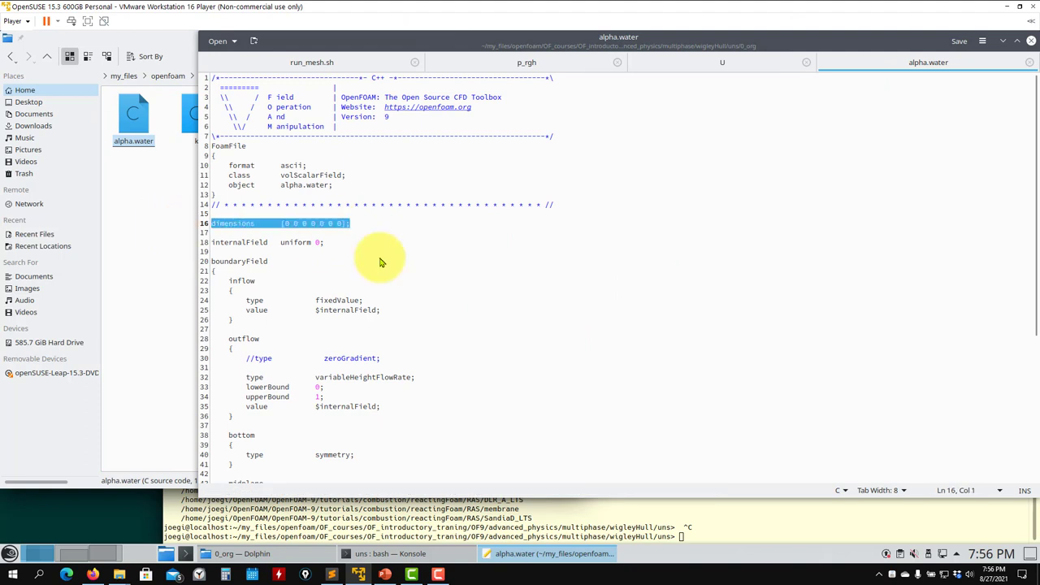
{"action": "scroll", "coordinate": [380, 262], "scroll_direction": "down", "scroll_amount": 3}
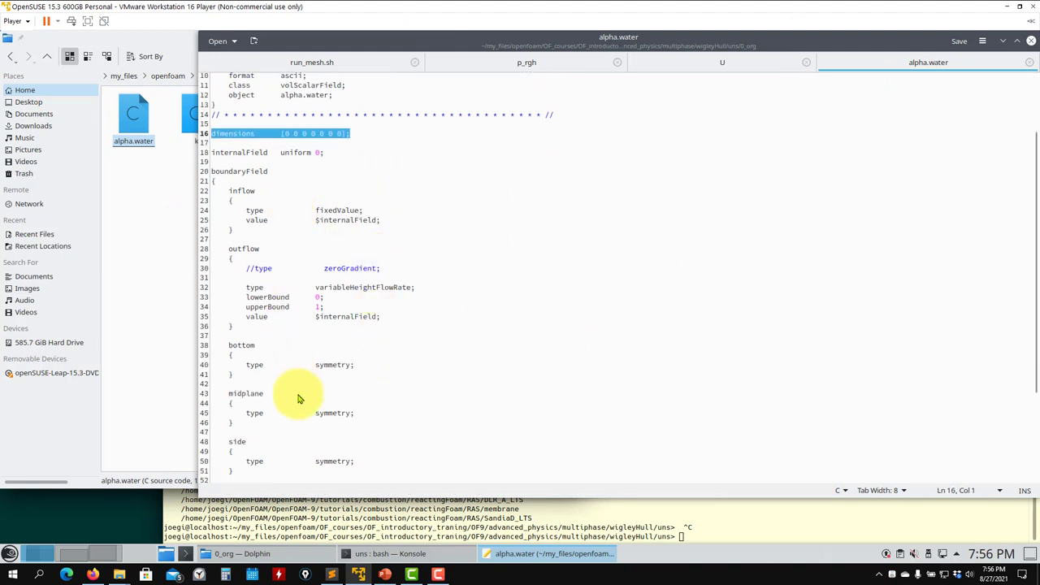
Step: Run foamInfo variableHeightFlowRate in the terminal for the outflow condition of alpha.water, correcting the misspelled command name
{"action": "double_click", "coordinate": [376, 289]}
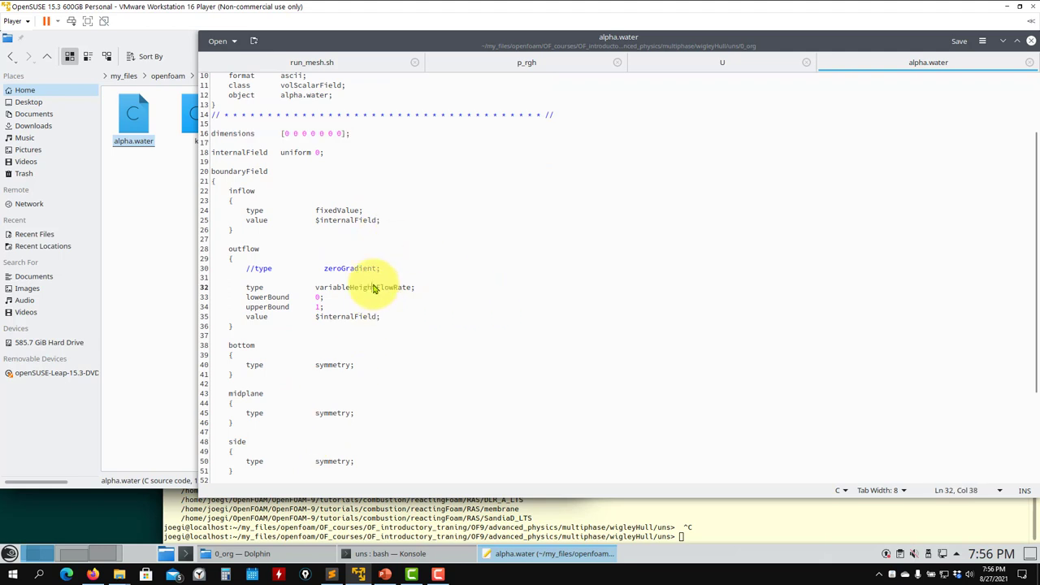
{"action": "left_click", "coordinate": [394, 517]}
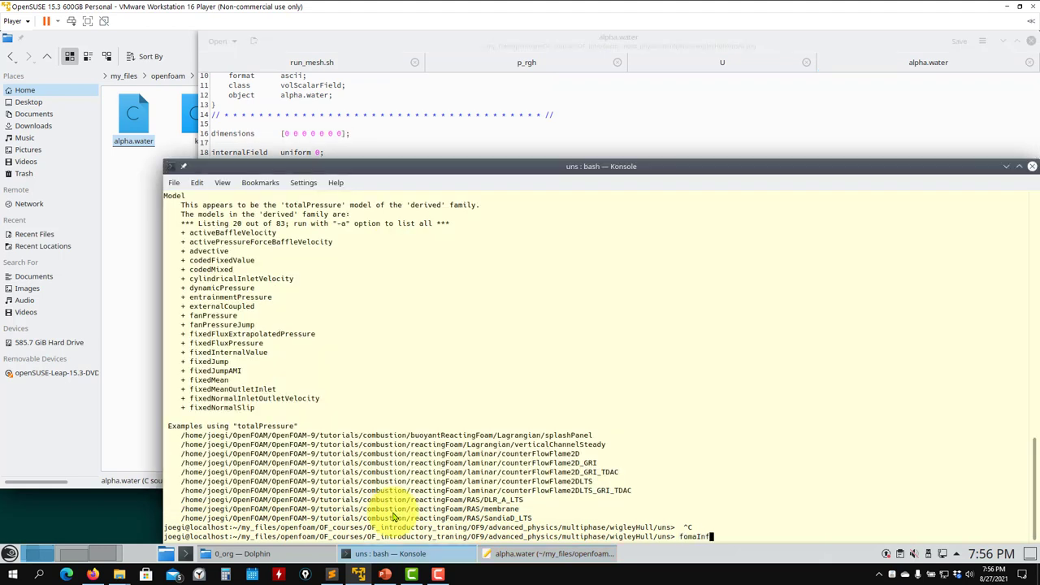
{"action": "type", "text": "fomaInfo"}
{"action": "middle_click", "coordinate": [480, 464]}
{"action": "key", "text": "Return"}
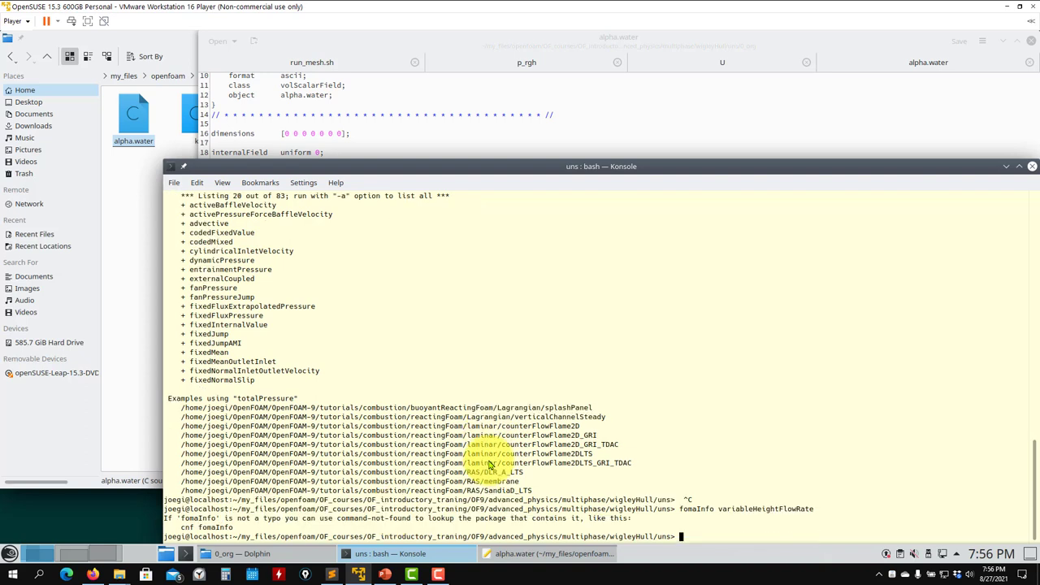
{"action": "key", "text": "Up"}
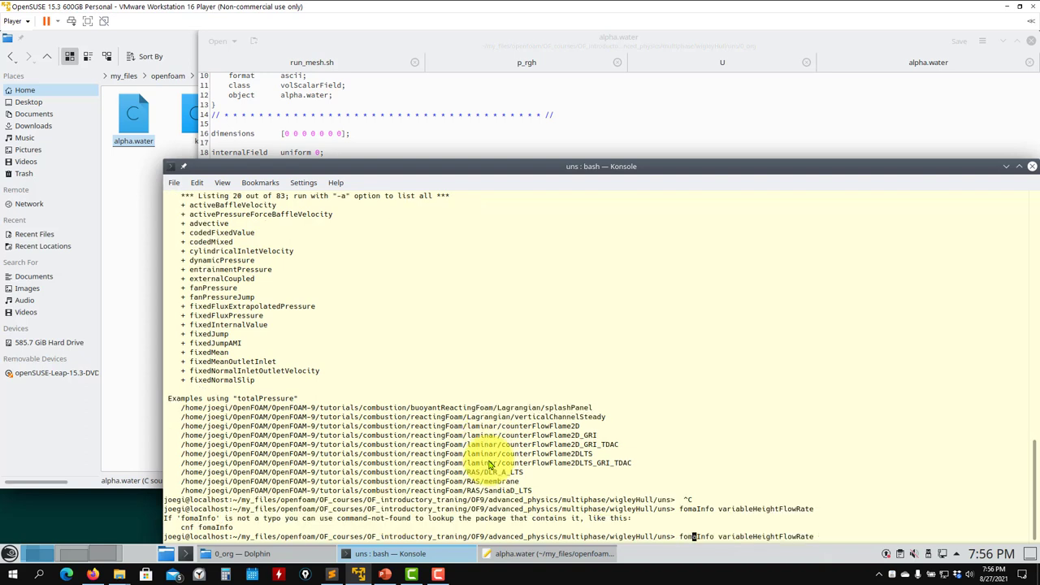
{"action": "key", "text": "BackSpace"}
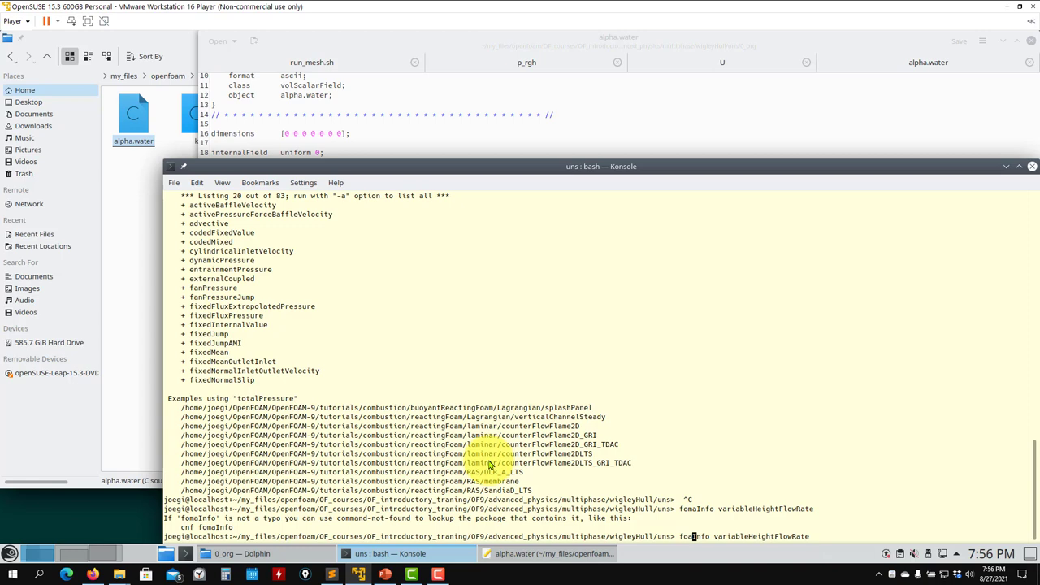
{"action": "type", "text": "m"}
{"action": "key", "text": "Return"}
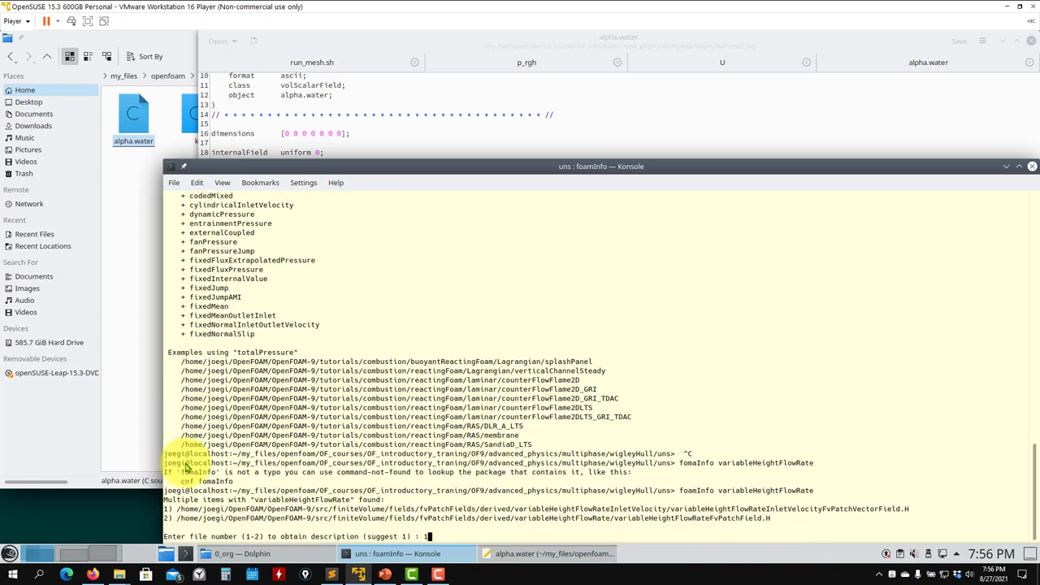
Step: Choose file number 1 for the foamInfo description, read its usage and example, and return to the terminal's prompt
{"action": "type", "text": "1"}
{"action": "key", "text": "Return"}
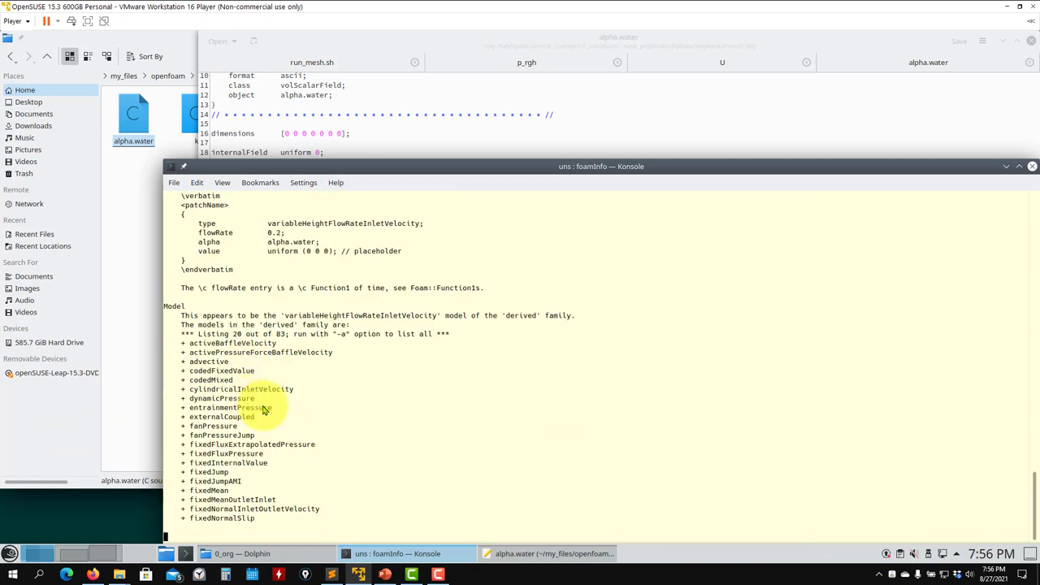
{"action": "scroll", "coordinate": [263, 411], "scroll_direction": "up", "scroll_amount": 3}
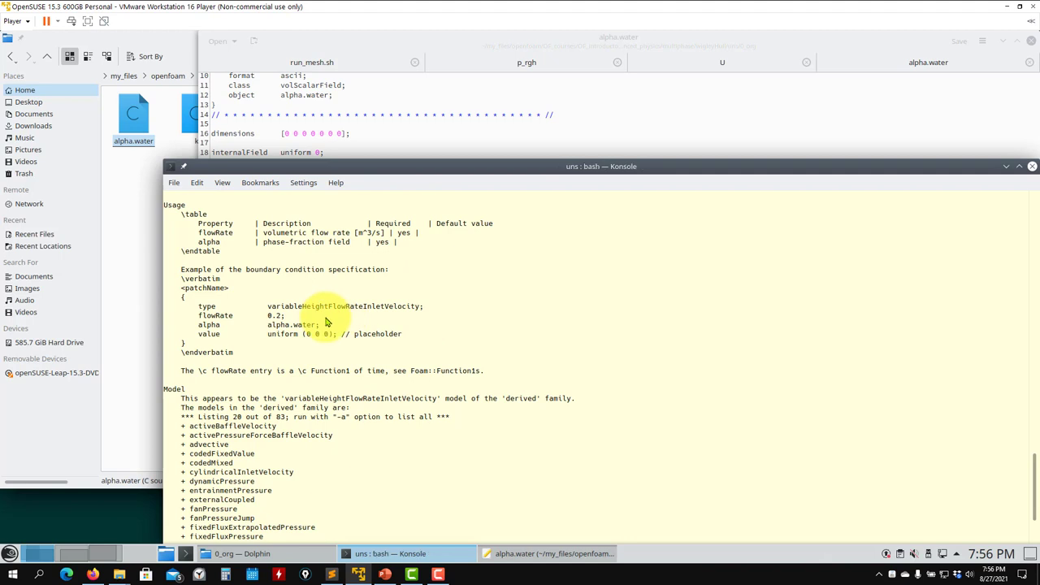
{"action": "key", "text": "Return"}
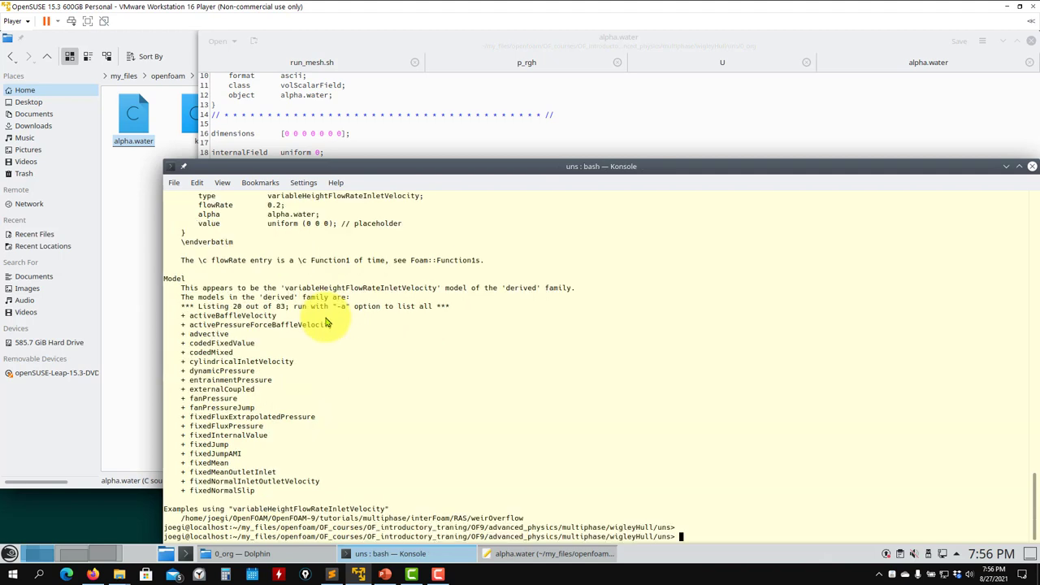
Step: Return to alpha.water in Text Editor and review the remaining boundary conditions down to the top and ship patches
{"action": "left_click", "coordinate": [132, 271]}
{"action": "left_click", "coordinate": [739, 130]}
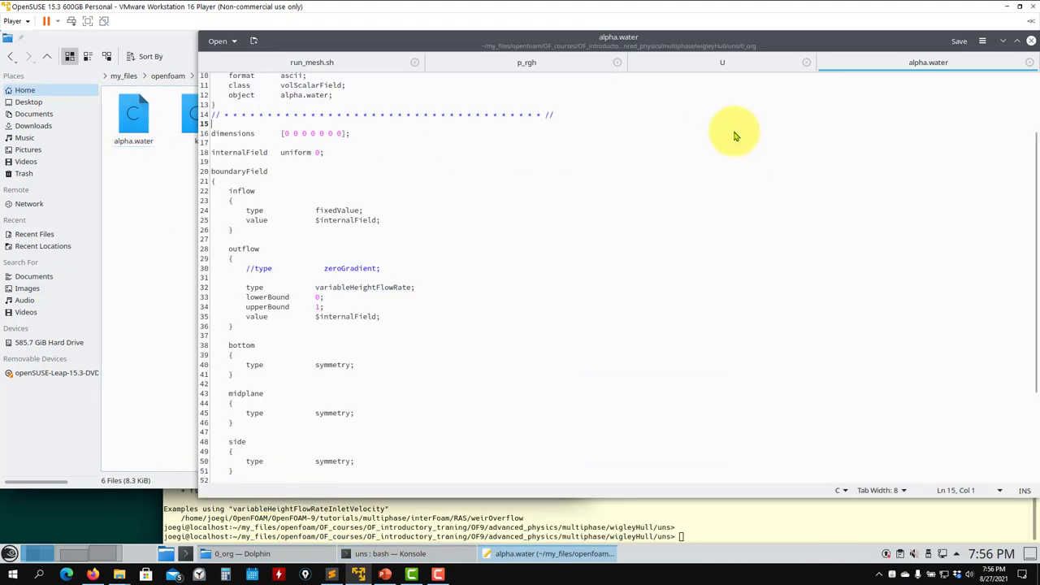
{"action": "scroll", "coordinate": [418, 219], "scroll_direction": "down", "scroll_amount": 3}
{"action": "scroll", "coordinate": [395, 379], "scroll_direction": "down", "scroll_amount": 2}
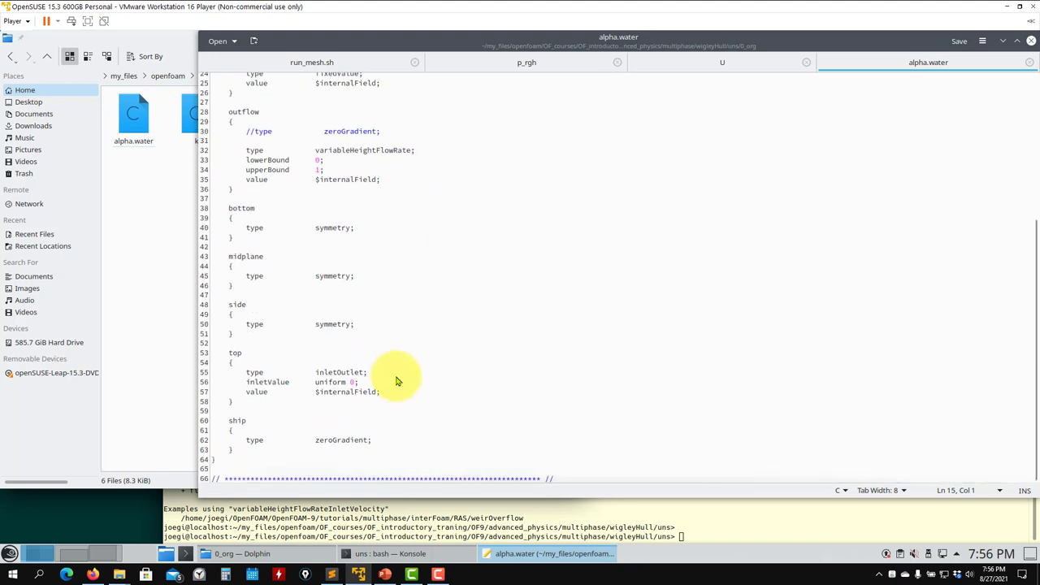
Step: Open controlDict, fvSchemes and fvSolution from the case's system folder in Text Editor
{"action": "left_click", "coordinate": [92, 128]}
{"action": "left_click", "coordinate": [47, 57]}
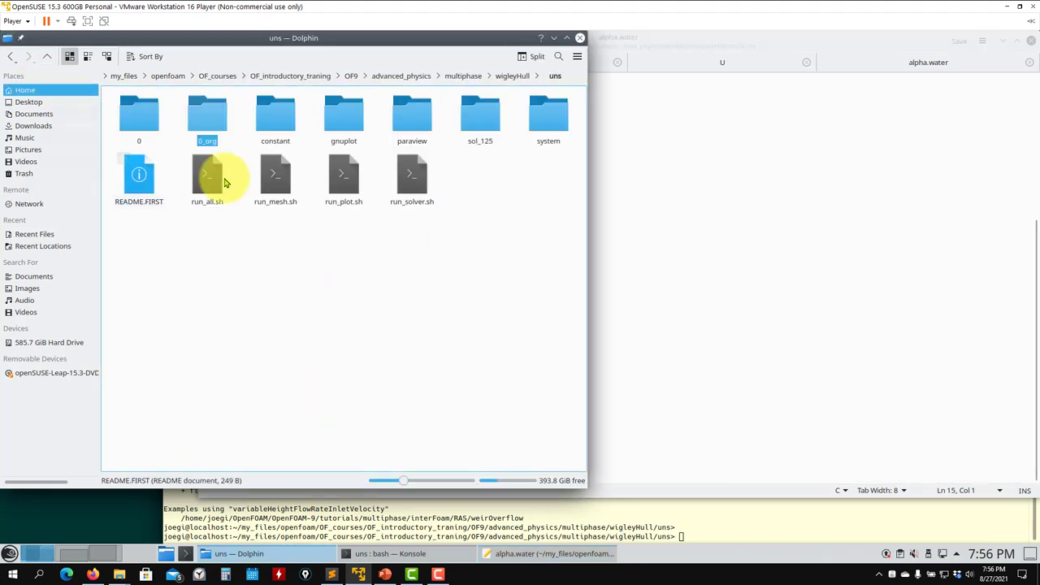
{"action": "left_click", "coordinate": [543, 132]}
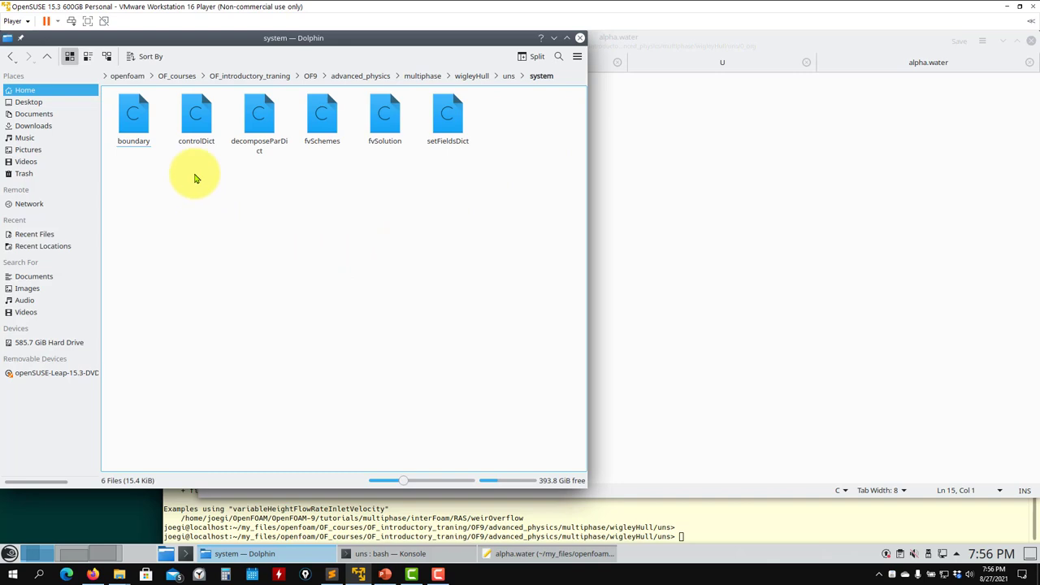
{"action": "left_click_drag", "start_coordinate": [189, 118], "coordinate": [642, 254]}
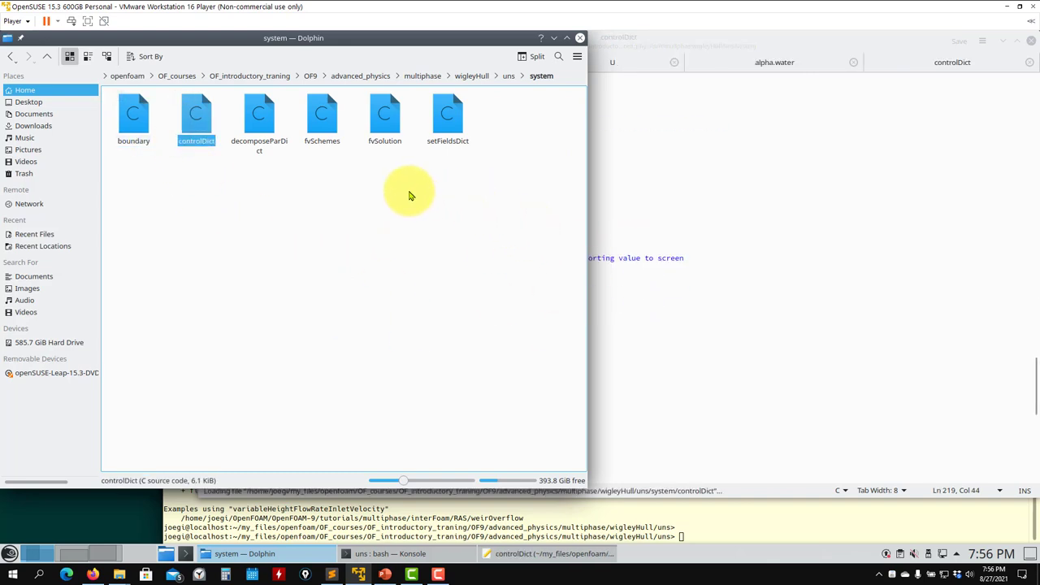
{"action": "left_click_drag", "start_coordinate": [409, 193], "coordinate": [837, 233]}
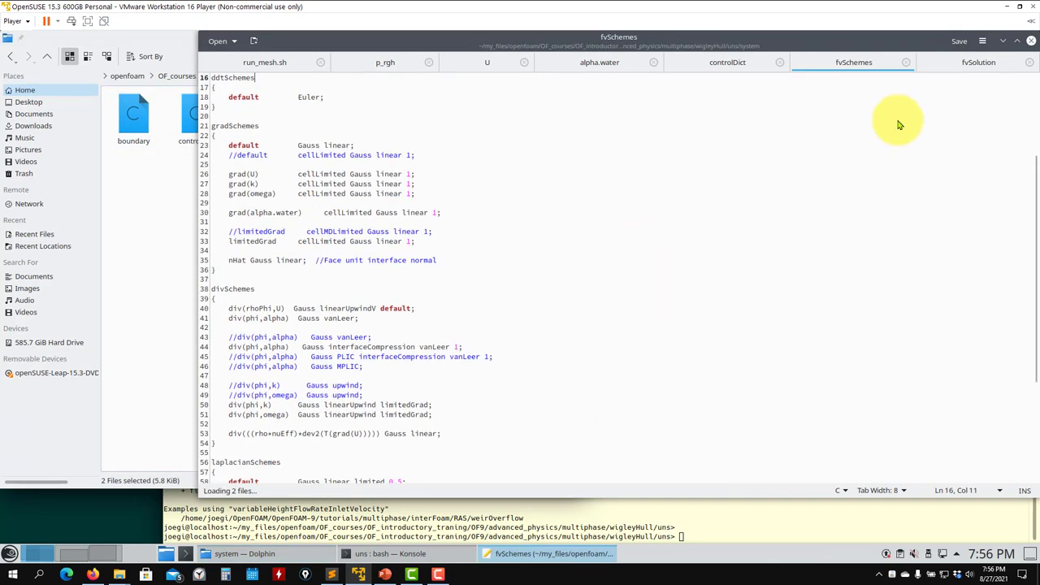
Step: Review the time-step controls in controlDict, comparing the maxAlphaCo setting for accurate surface tracking with the commented fast-solution alternative
{"action": "left_click", "coordinate": [731, 64]}
{"action": "scroll", "coordinate": [573, 243], "scroll_direction": "up", "scroll_amount": 1}
{"action": "scroll", "coordinate": [569, 266], "scroll_direction": "up", "scroll_amount": 20}
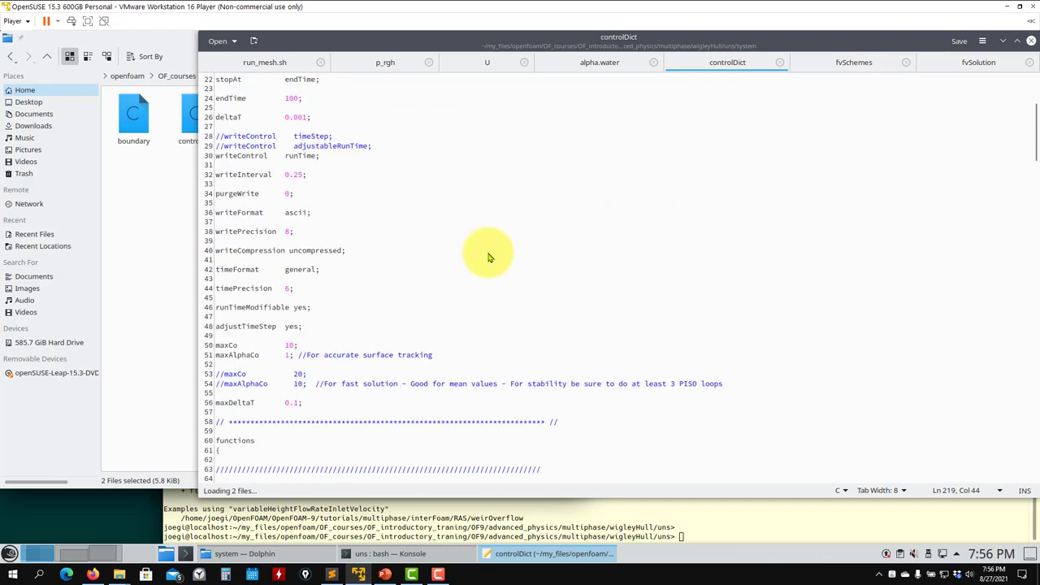
{"action": "left_click_drag", "start_coordinate": [322, 395], "coordinate": [279, 387]}
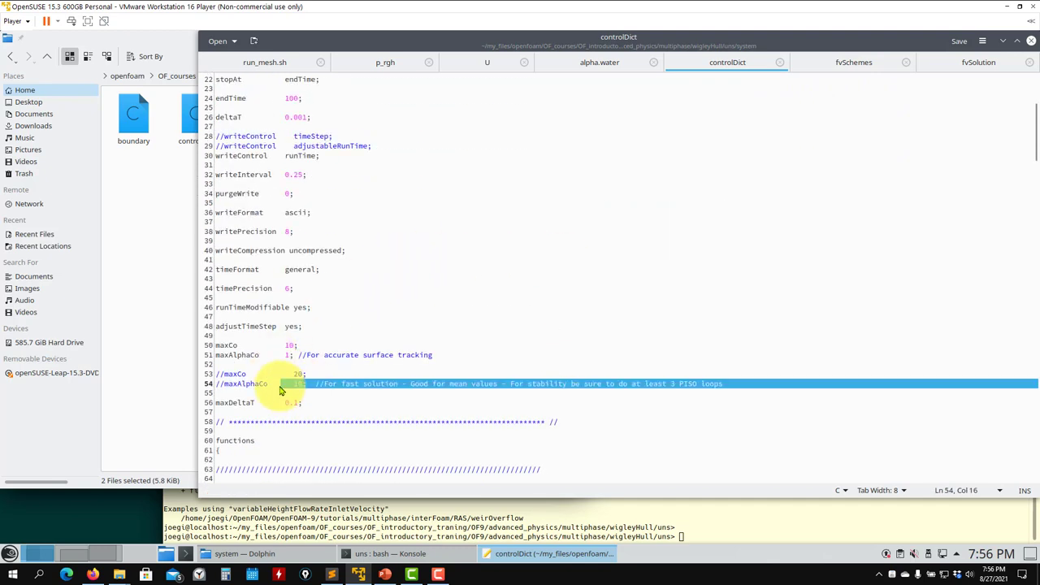
{"action": "triple_click", "coordinate": [238, 357]}
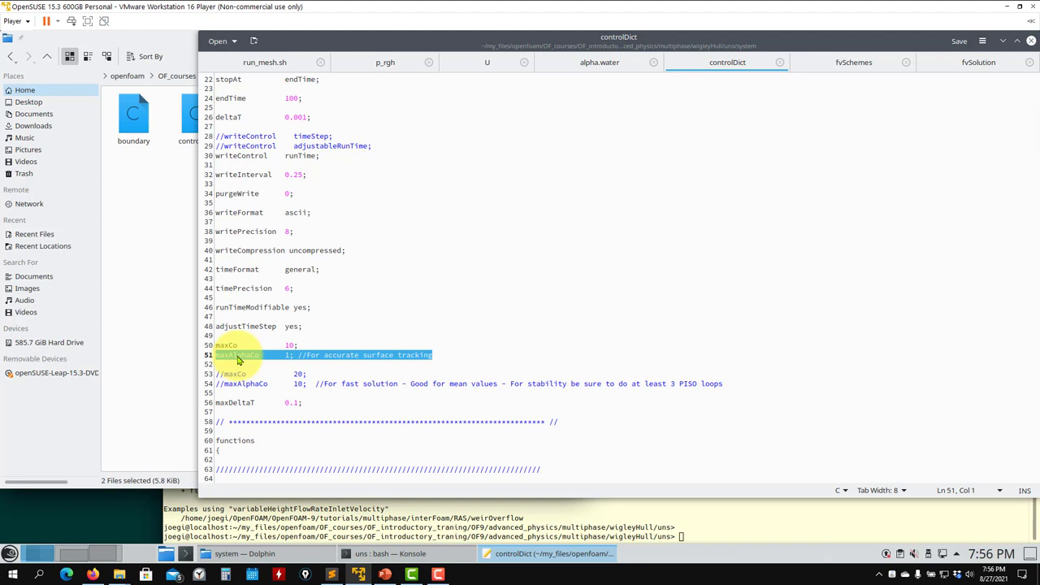
{"action": "left_click", "coordinate": [255, 358]}
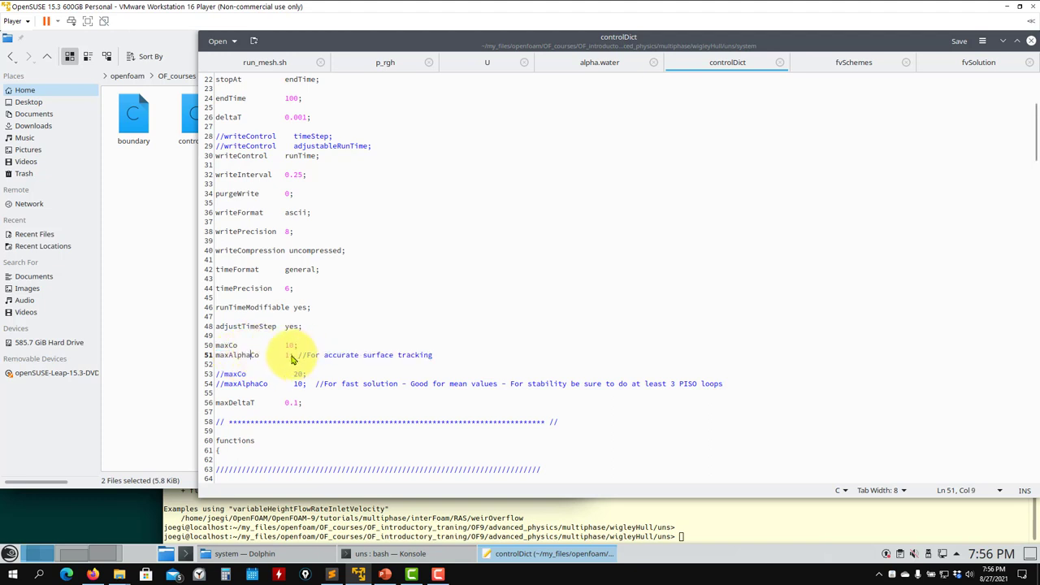
{"action": "left_click", "coordinate": [438, 358]}
{"action": "left_click_drag", "start_coordinate": [439, 358], "coordinate": [201, 359]}
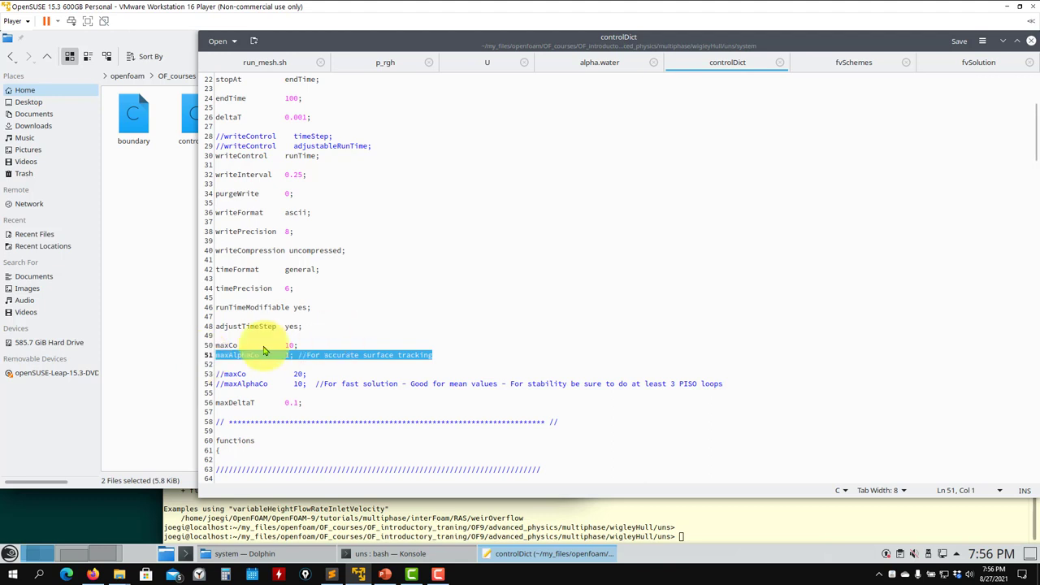
Step: Try a maxCo of 100 in controlDict, restore it to 10, and save the file
{"action": "left_click", "coordinate": [291, 348]}
{"action": "type", "text": "0"}
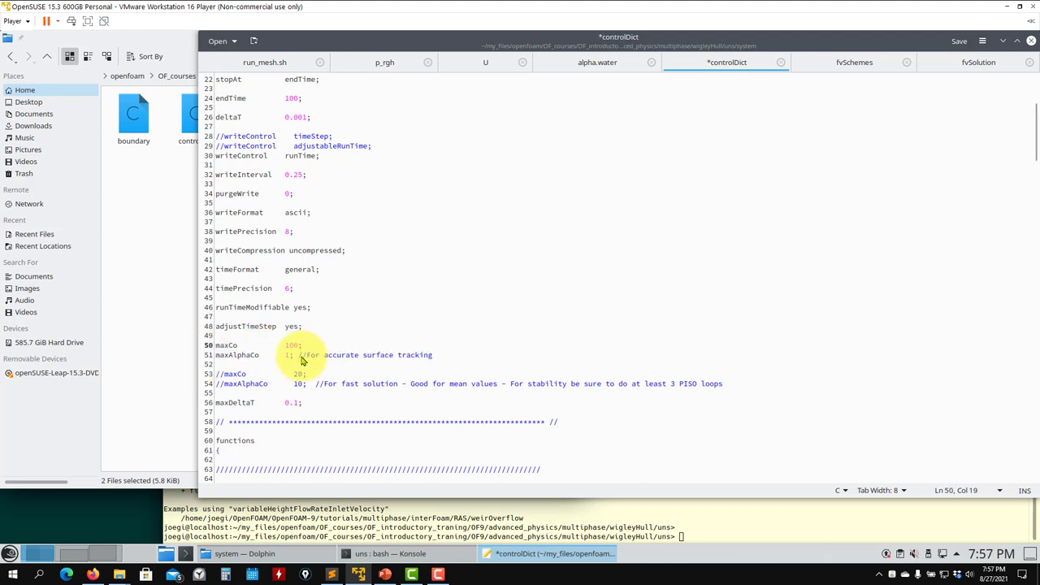
{"action": "left_click_drag", "start_coordinate": [299, 356], "coordinate": [216, 355]}
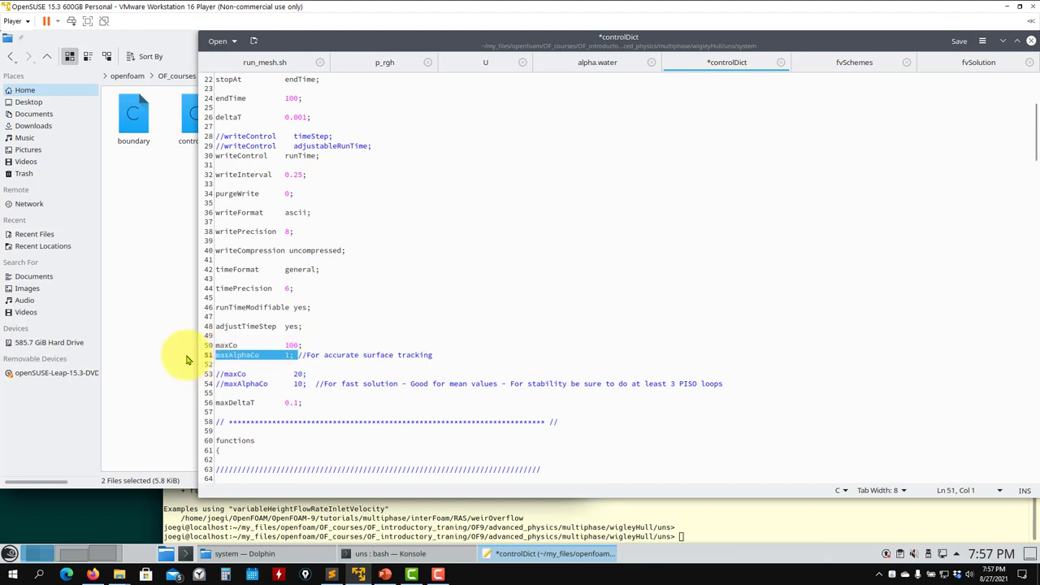
{"action": "left_click", "coordinate": [297, 347]}
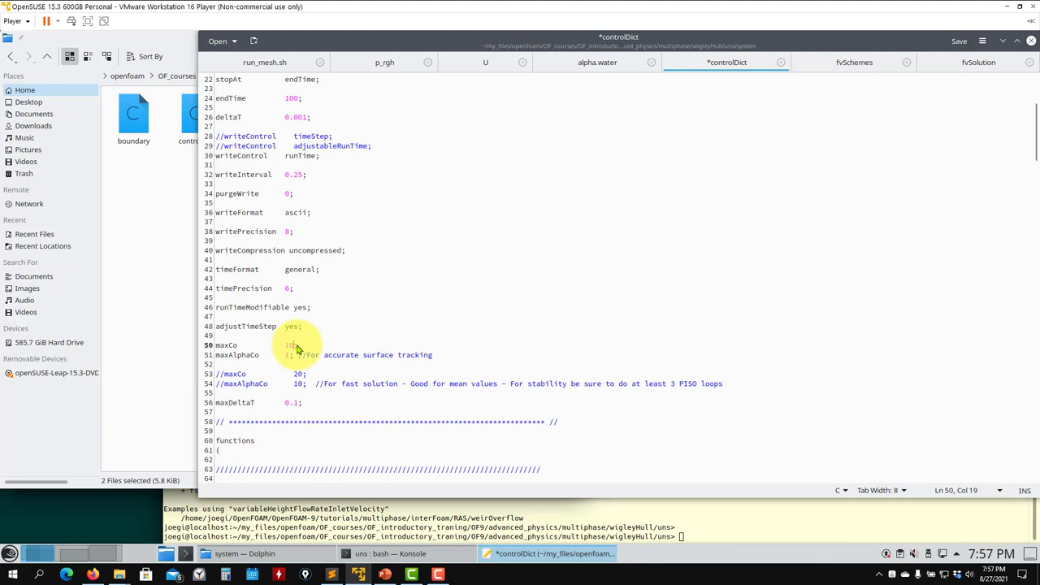
{"action": "left_click_drag", "start_coordinate": [299, 356], "coordinate": [195, 363]}
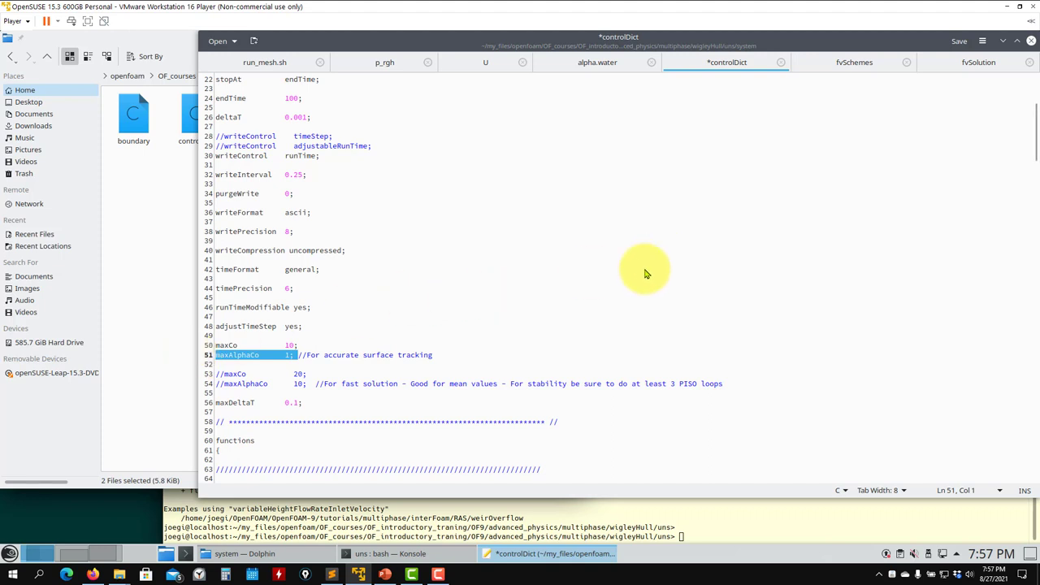
{"action": "key", "text": "ctrl+s"}
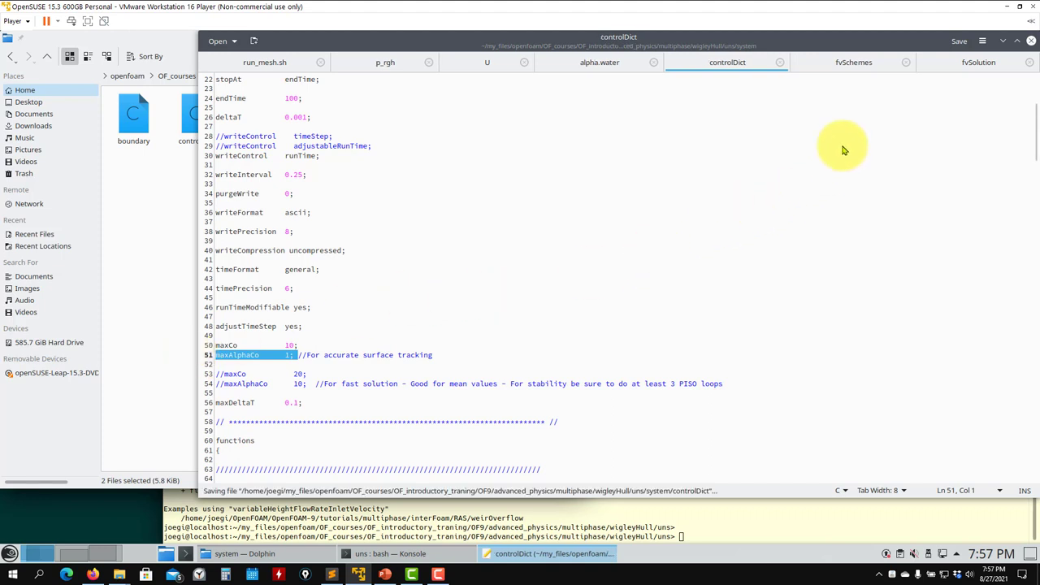
Step: Review the discretization schemes in fvSchemes from ddtSchemes down to the wallDist method
{"action": "left_click", "coordinate": [858, 67]}
{"action": "scroll", "coordinate": [566, 229], "scroll_direction": "up", "scroll_amount": 5}
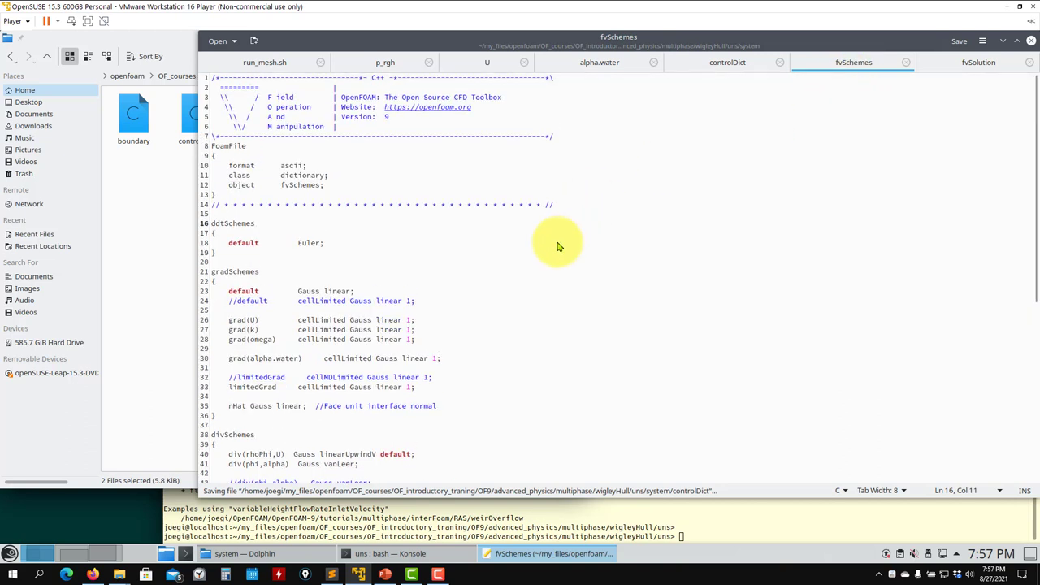
{"action": "scroll", "coordinate": [559, 246], "scroll_direction": "down", "scroll_amount": 6}
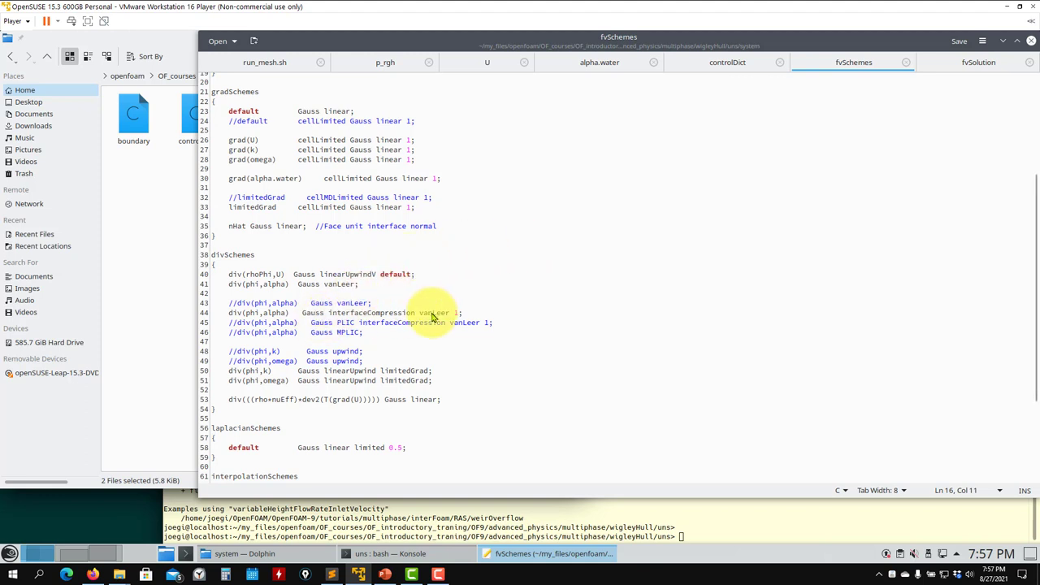
{"action": "scroll", "coordinate": [432, 317], "scroll_direction": "down", "scroll_amount": 5}
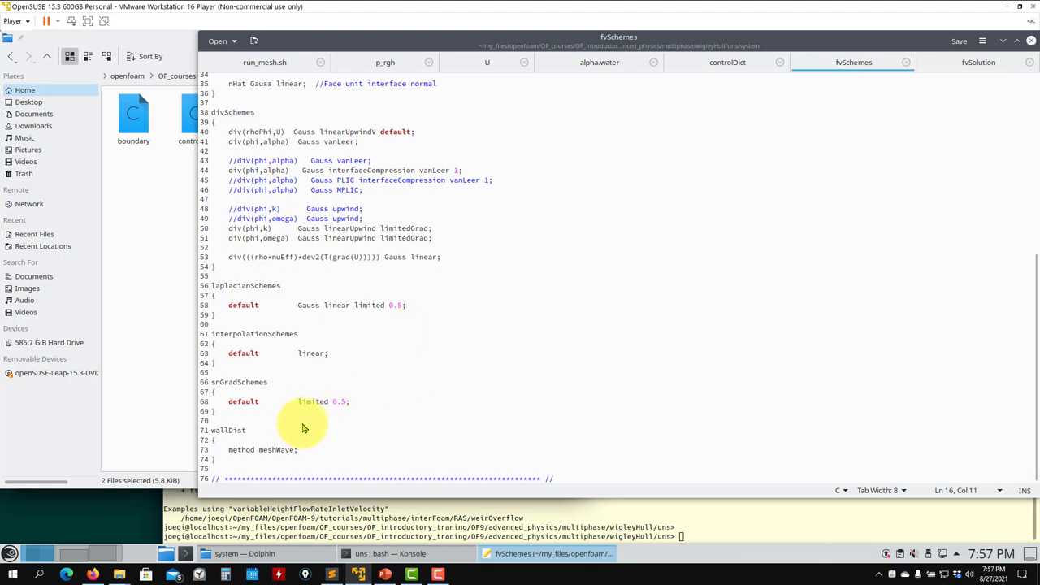
{"action": "triple_click", "coordinate": [241, 453]}
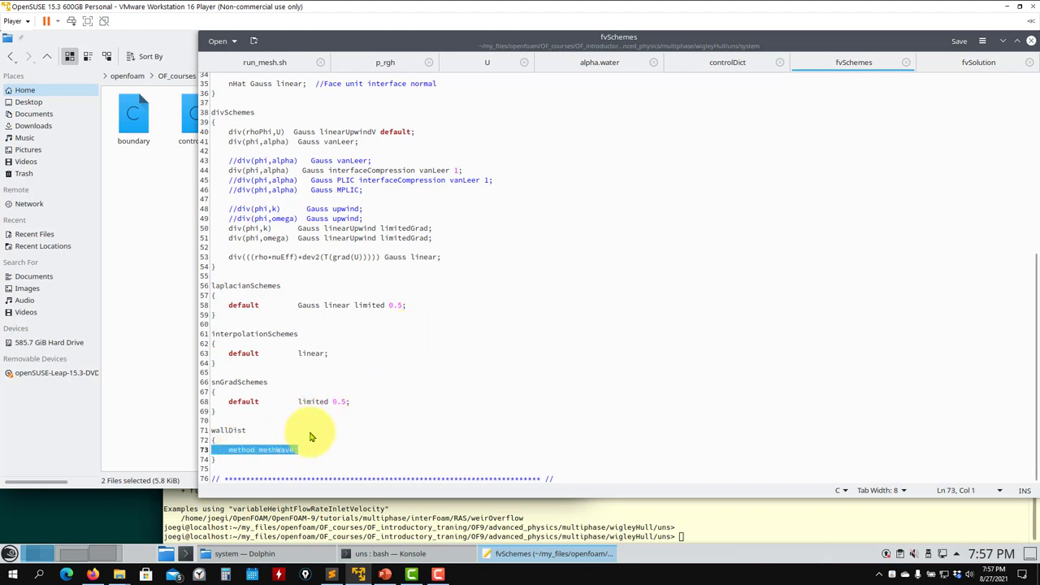
{"action": "scroll", "coordinate": [304, 443], "scroll_direction": "up", "scroll_amount": 2}
{"action": "scroll", "coordinate": [298, 447], "scroll_direction": "down", "scroll_amount": 2}
{"action": "scroll", "coordinate": [297, 447], "scroll_direction": "up", "scroll_amount": 2}
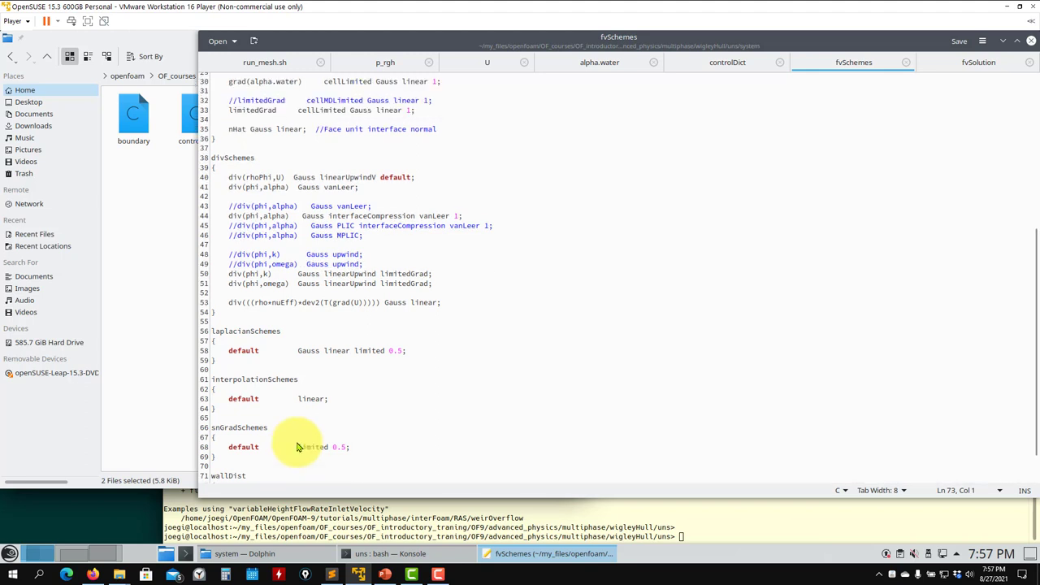
{"action": "scroll", "coordinate": [298, 447], "scroll_direction": "up", "scroll_amount": 5}
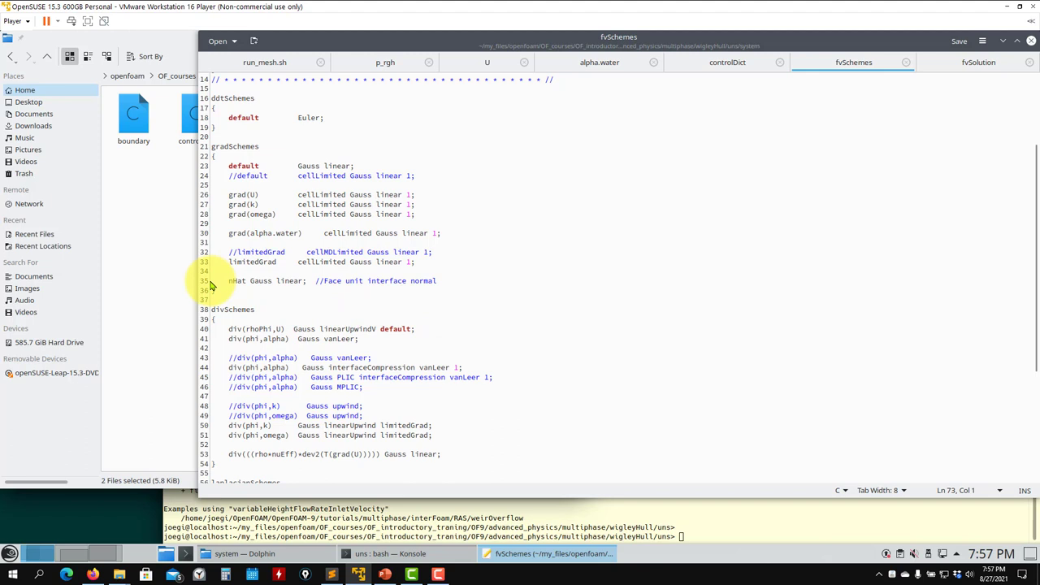
Step: Examine the nHat face unit interface normal scheme in gradSchemes and compare it with the cellLimited gradient schemes for U and k
{"action": "left_click_drag", "start_coordinate": [215, 280], "coordinate": [461, 288]}
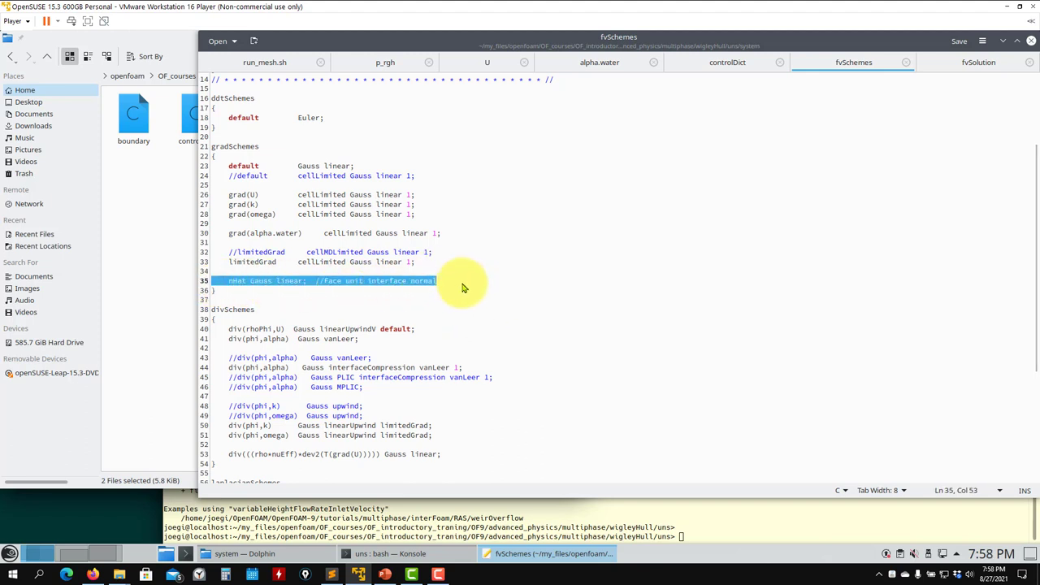
{"action": "left_click", "coordinate": [462, 287]}
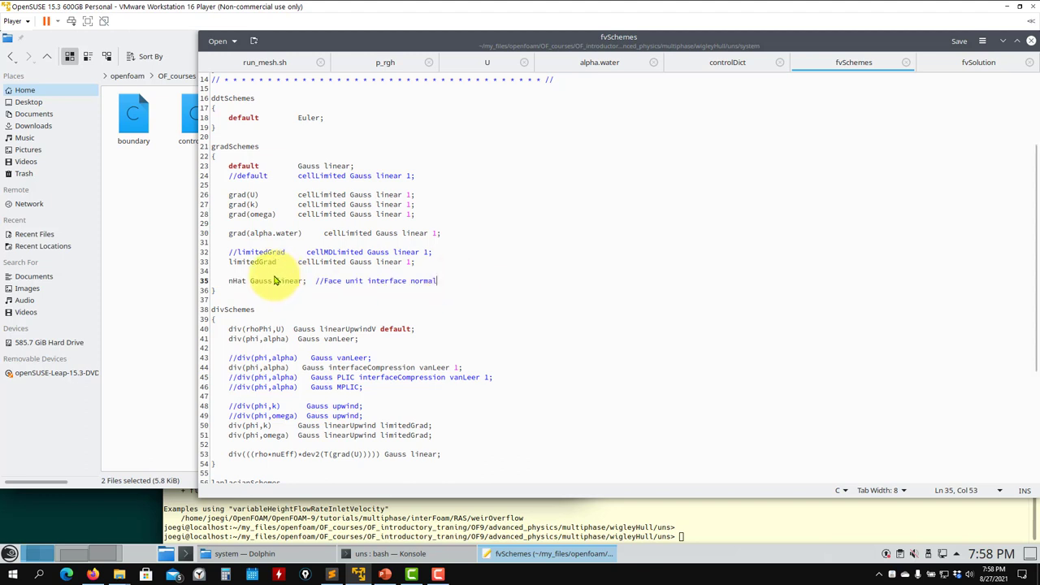
{"action": "triple_click", "coordinate": [253, 284]}
{"action": "left_click", "coordinate": [253, 284]}
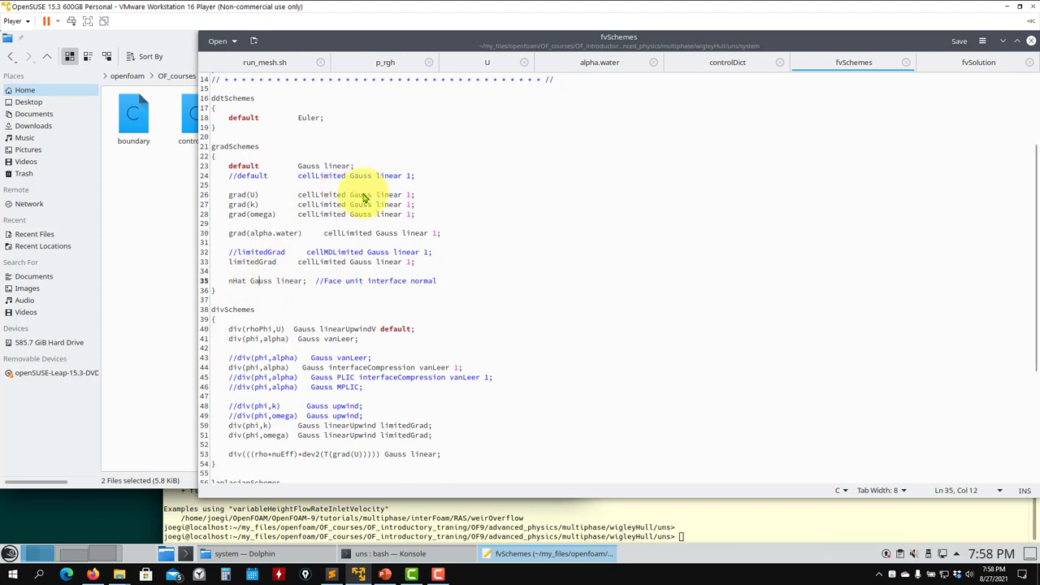
{"action": "double_click", "coordinate": [333, 196]}
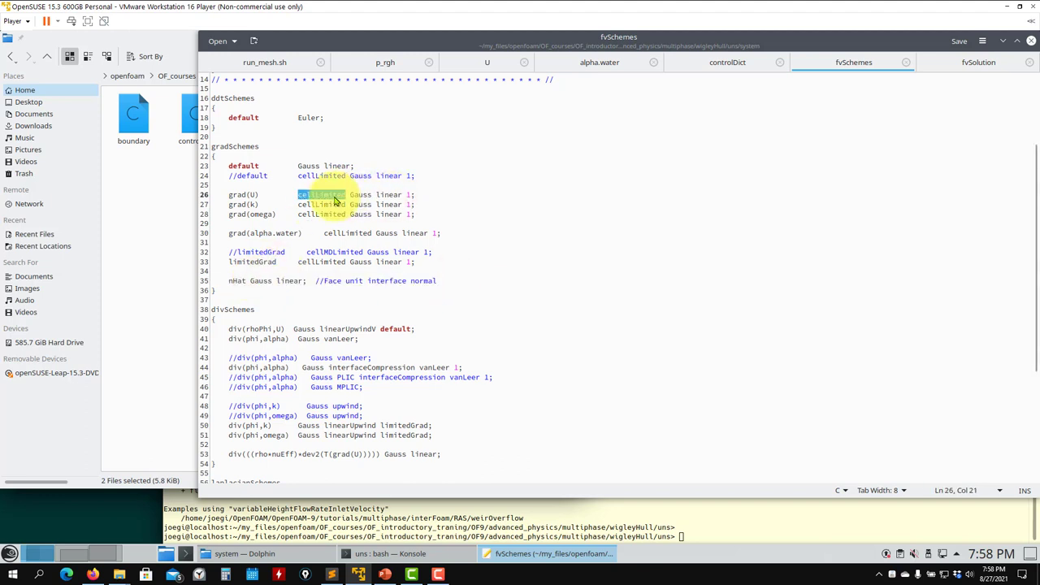
{"action": "left_click", "coordinate": [302, 285]}
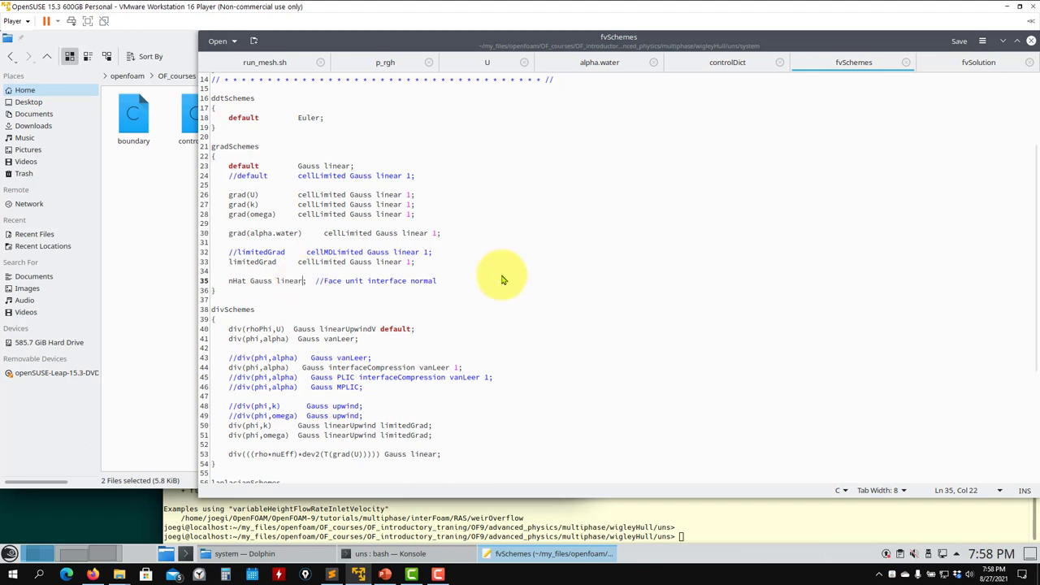
{"action": "left_click_drag", "start_coordinate": [449, 284], "coordinate": [208, 282]}
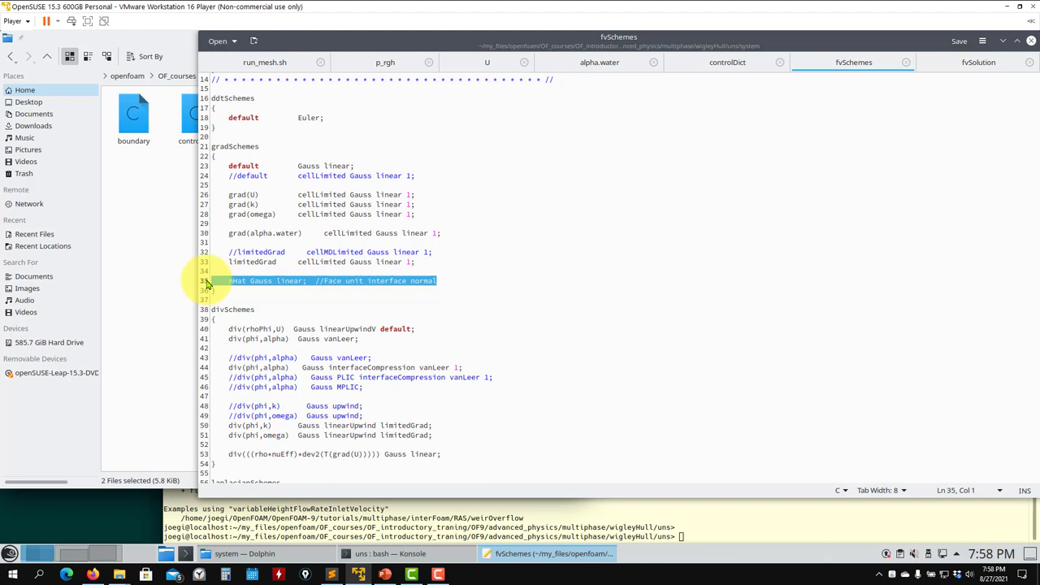
{"action": "left_click", "coordinate": [295, 291]}
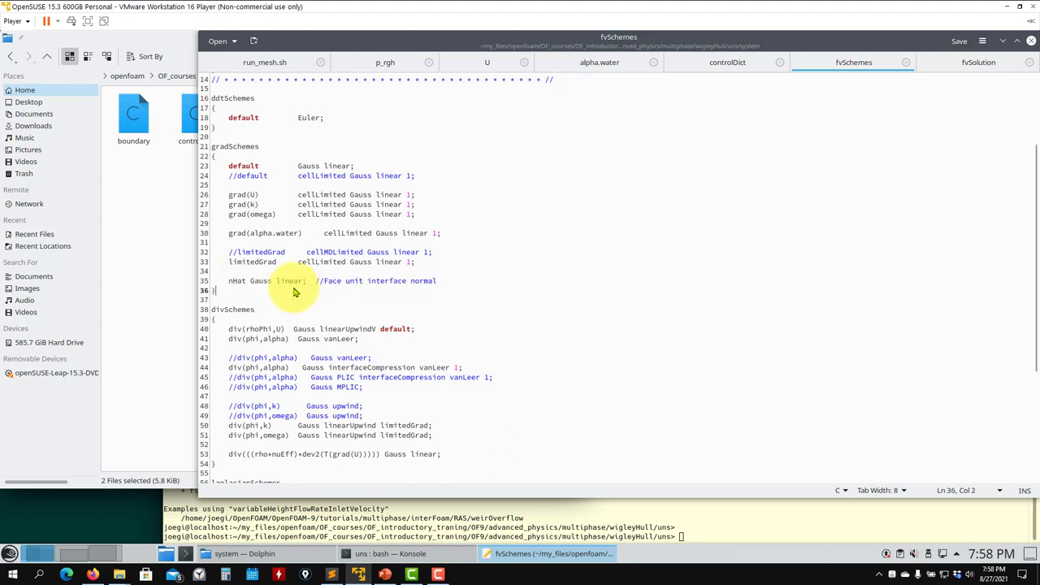
{"action": "double_click", "coordinate": [325, 204]}
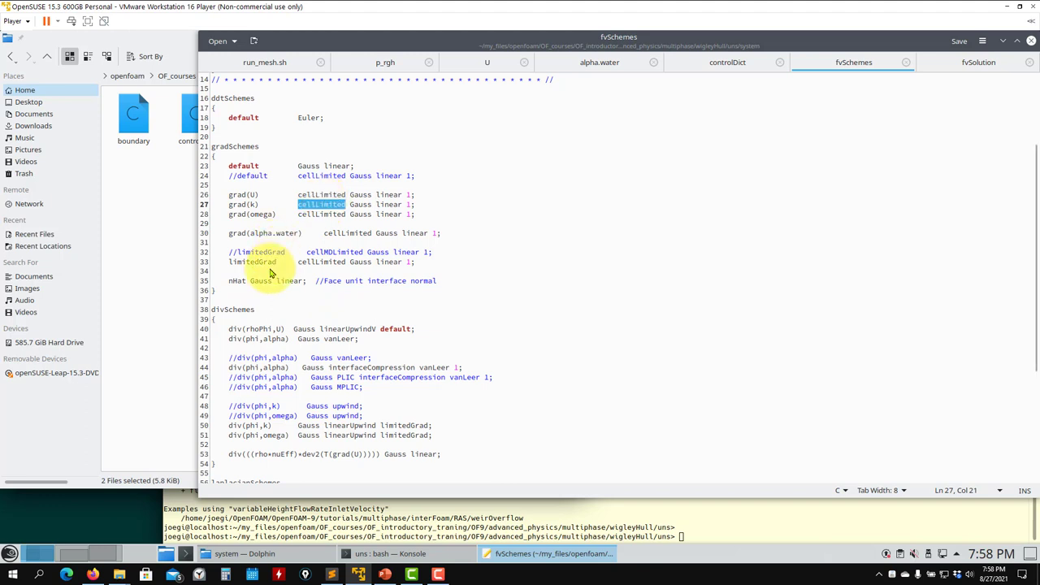
{"action": "left_click", "coordinate": [261, 282]}
{"action": "triple_click", "coordinate": [262, 282]}
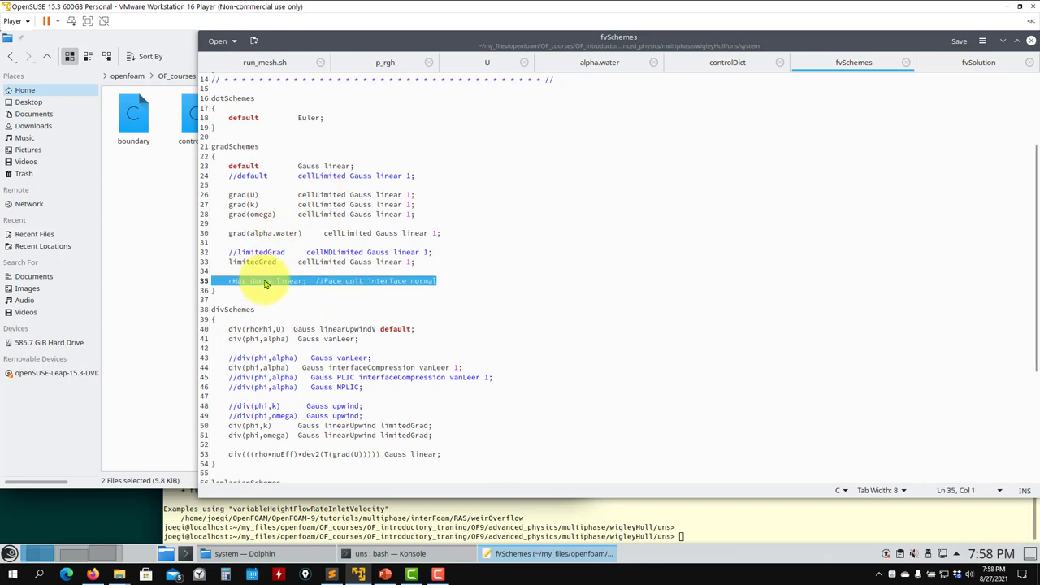
{"action": "left_click_drag", "start_coordinate": [306, 282], "coordinate": [251, 282]}
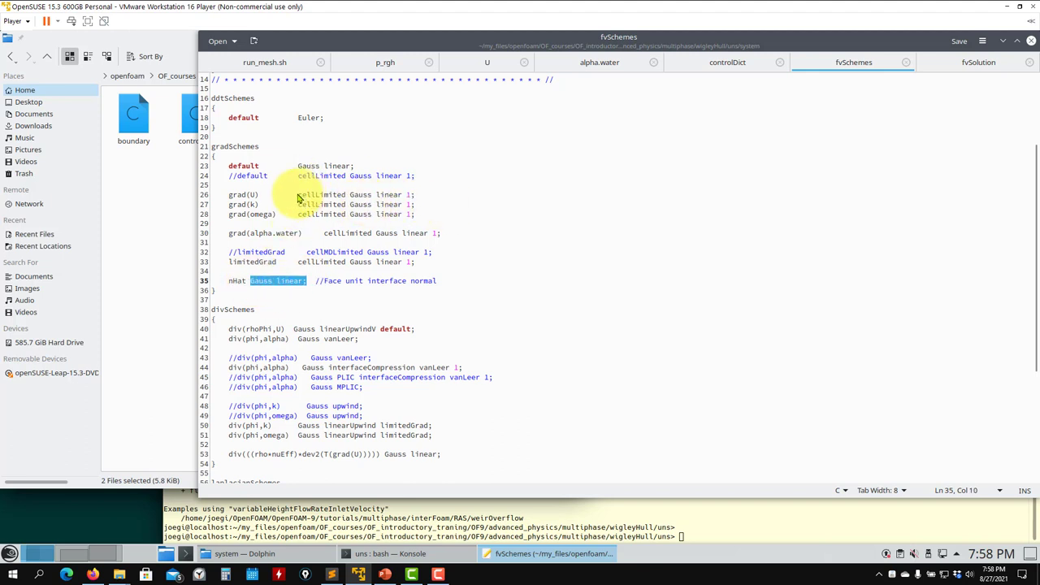
{"action": "left_click", "coordinate": [206, 272]}
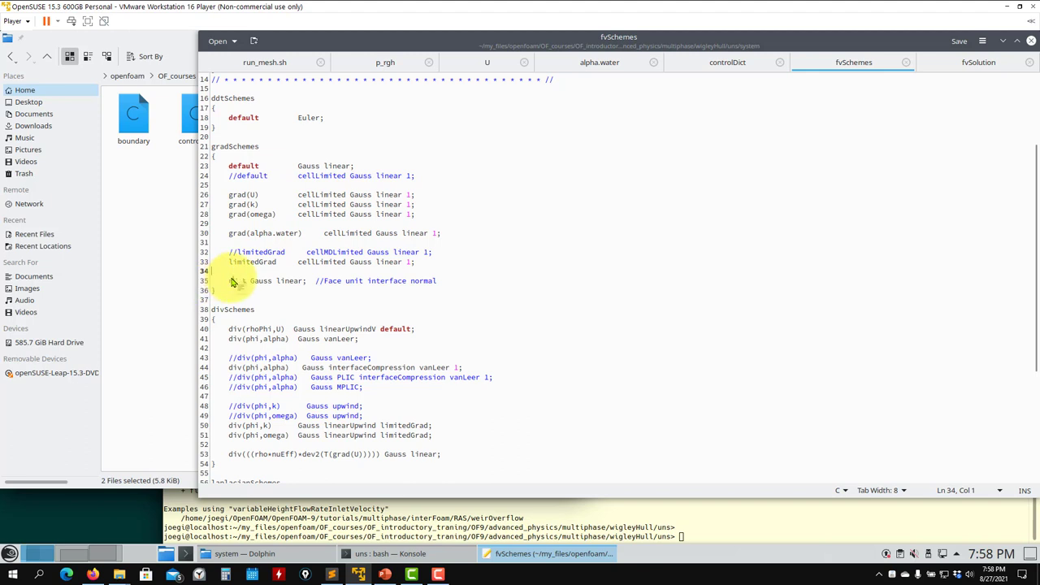
{"action": "left_click", "coordinate": [246, 281]}
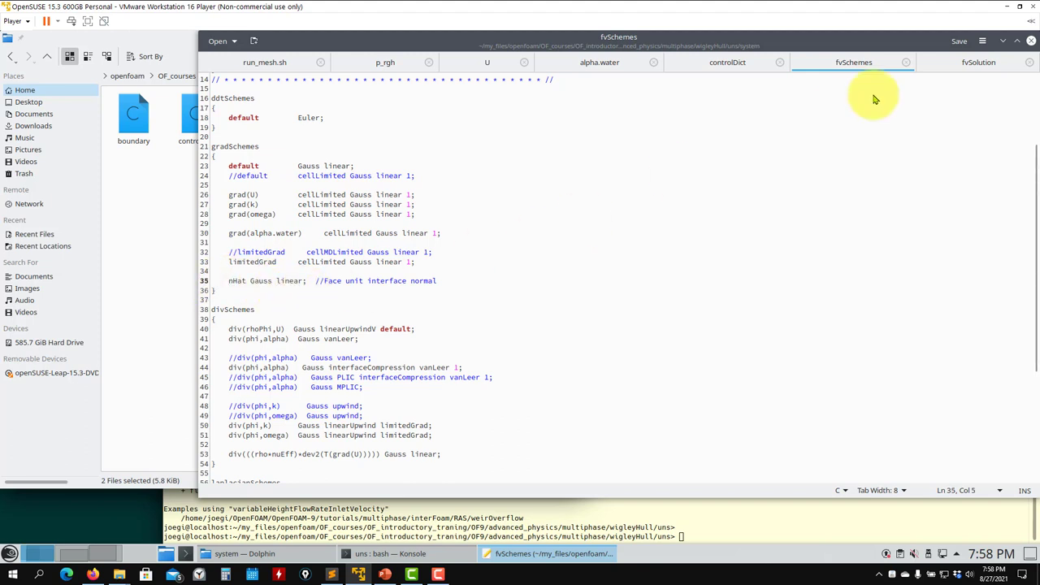
Step: Review the alpha.water solver entries in fvSolution, focusing on nAlphaCorr, nAlphaSubCycles, cAlpha and icAlpha
{"action": "left_click", "coordinate": [985, 63]}
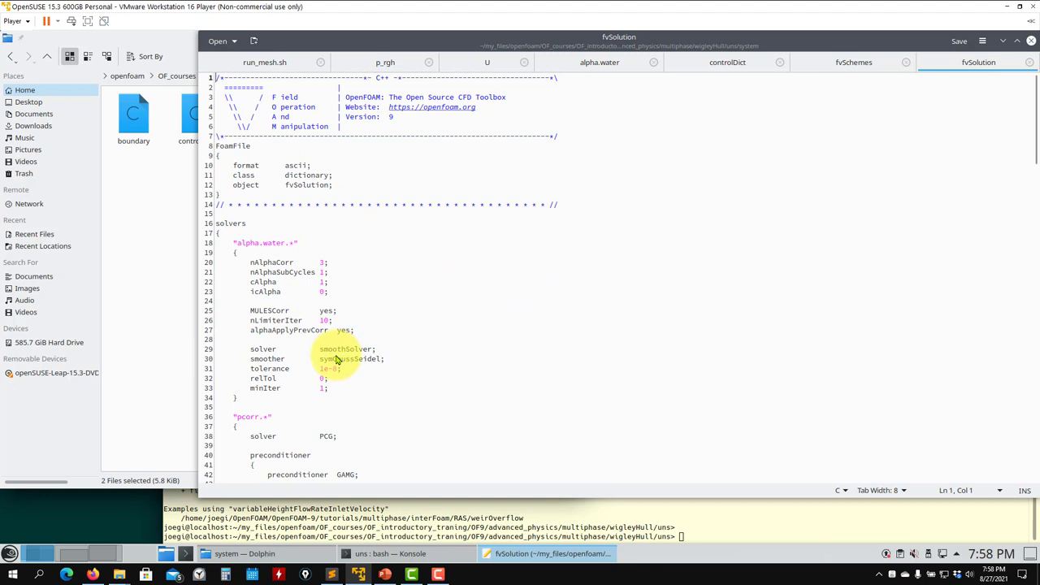
{"action": "left_click_drag", "start_coordinate": [327, 388], "coordinate": [218, 262]}
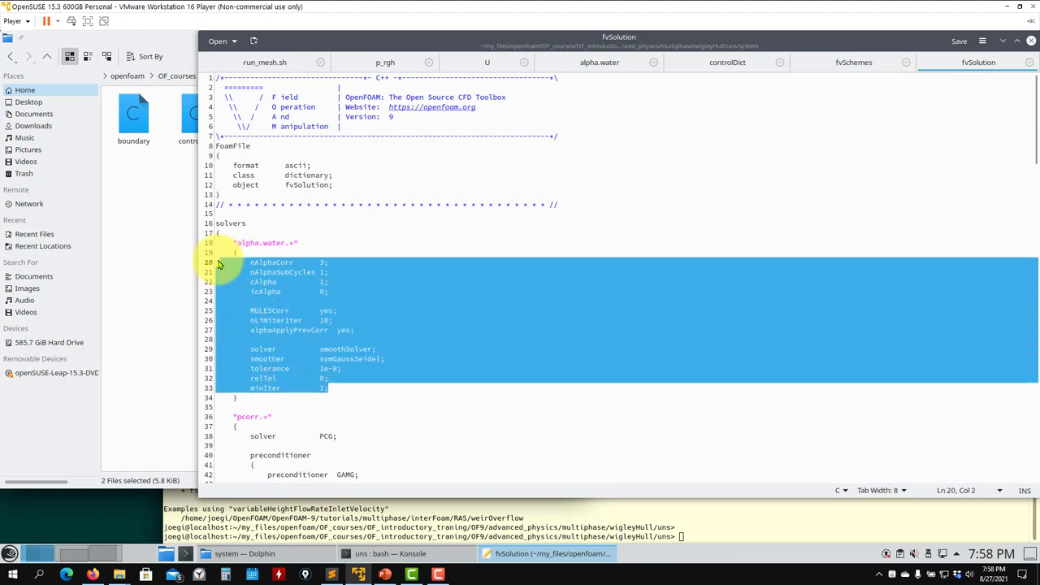
{"action": "left_click", "coordinate": [333, 294]}
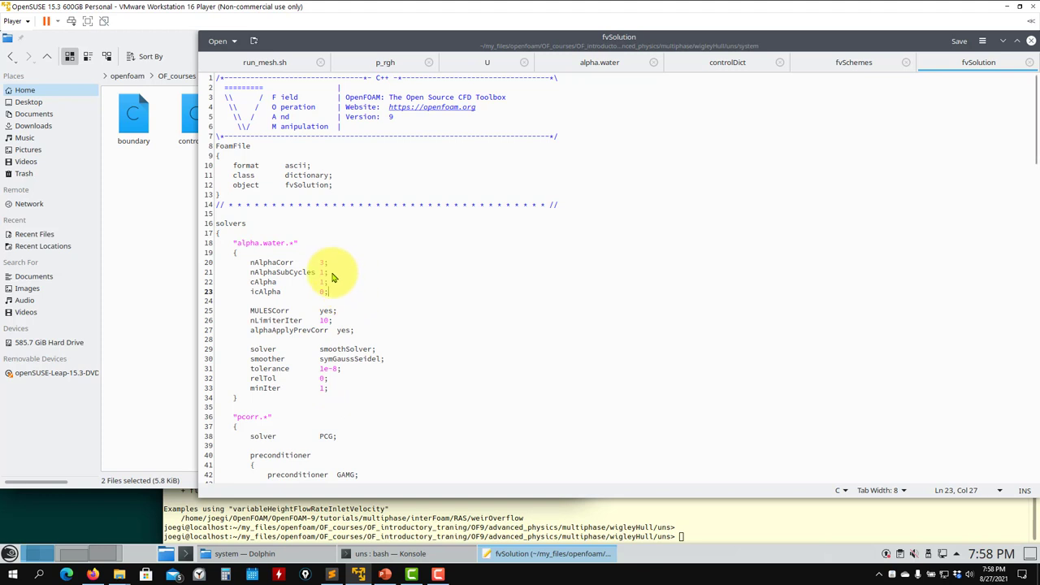
{"action": "left_click_drag", "start_coordinate": [335, 272], "coordinate": [189, 268]}
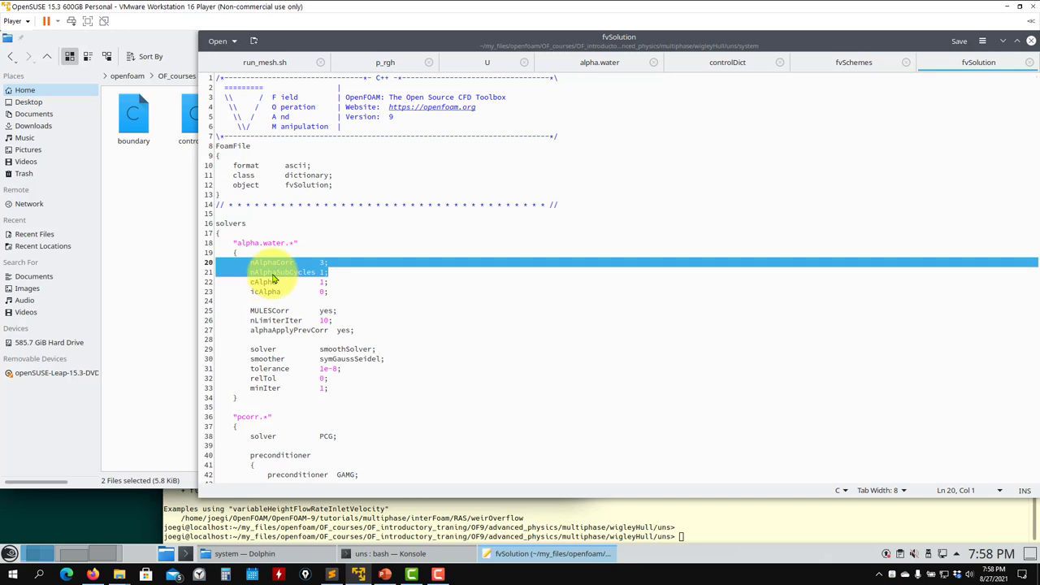
{"action": "left_click", "coordinate": [337, 274]}
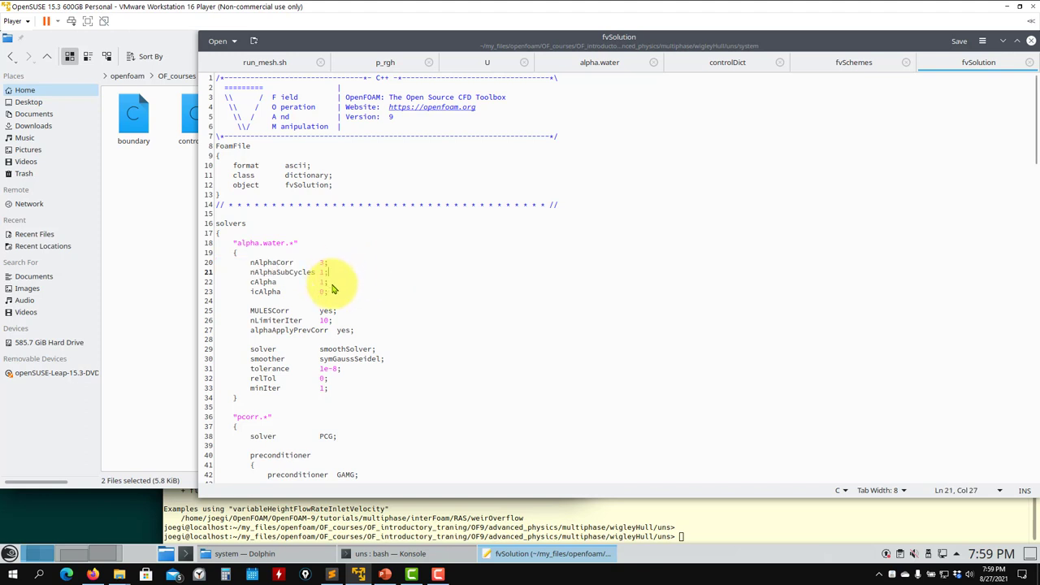
{"action": "left_click_drag", "start_coordinate": [333, 281], "coordinate": [215, 284]}
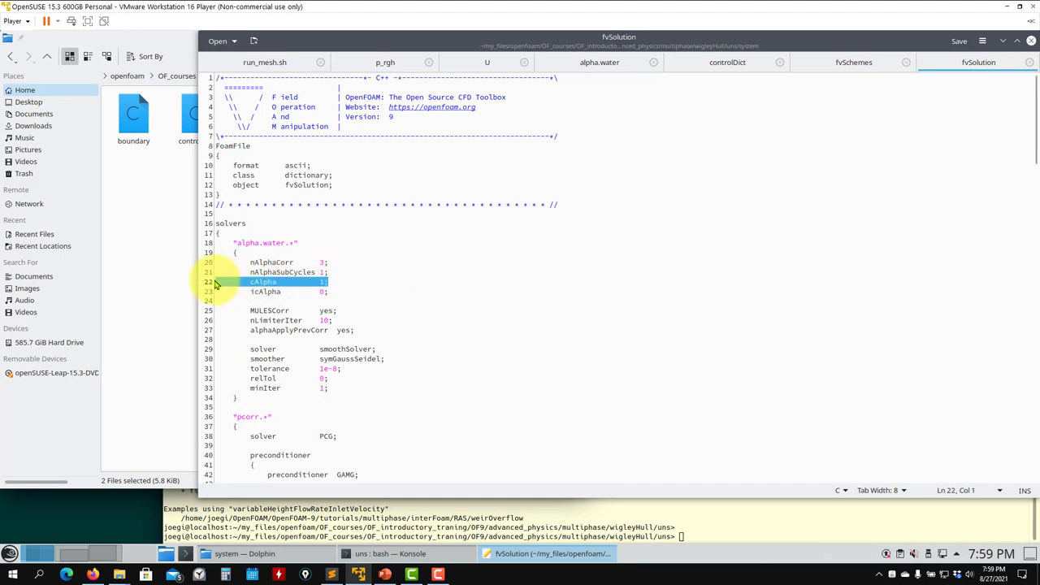
{"action": "left_click", "coordinate": [330, 291]}
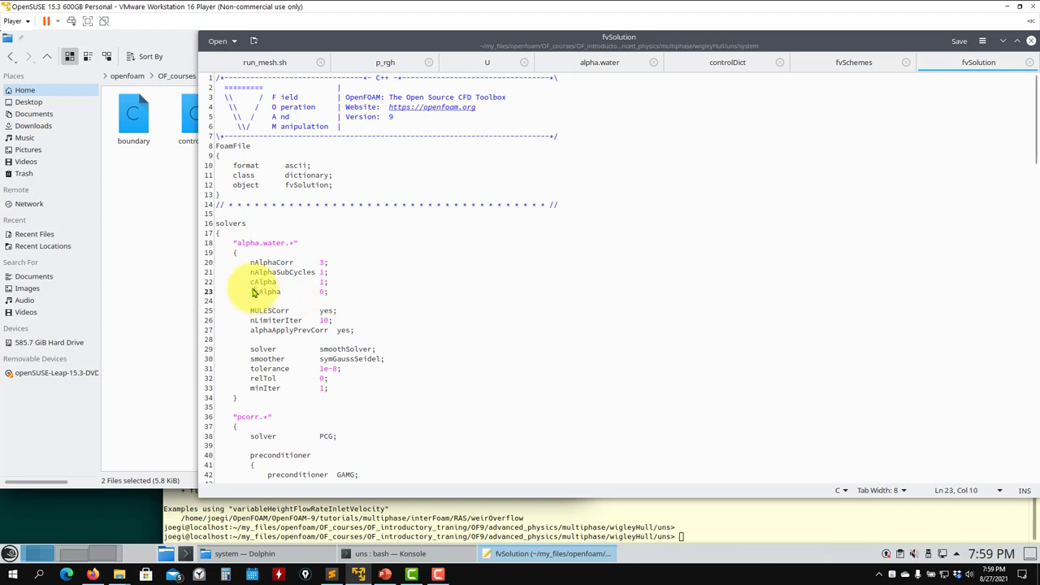
{"action": "type", "text": "/c"}
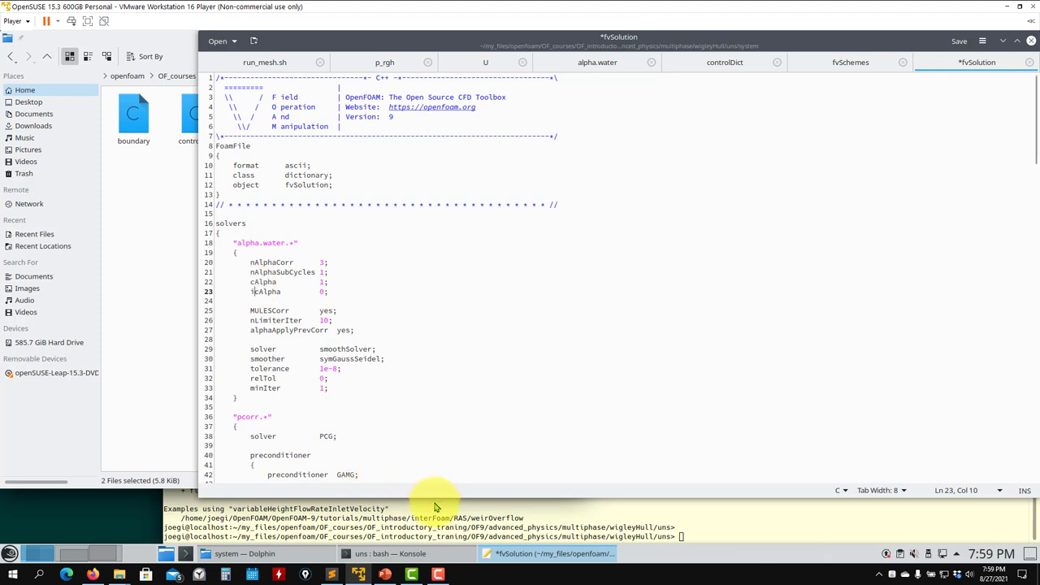
{"action": "type", "text": "foamInfo "}
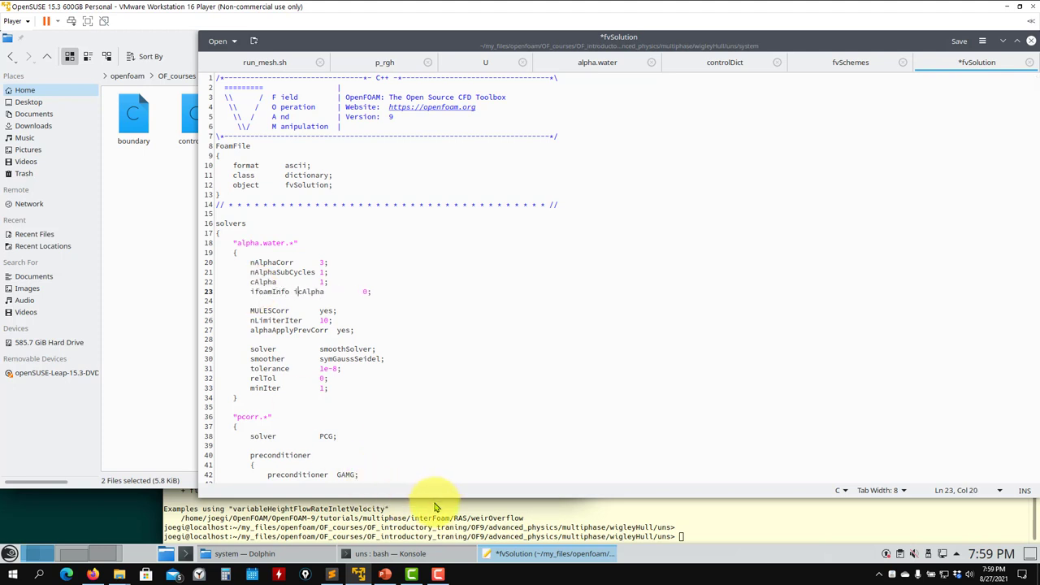
{"action": "type", "text": "a"}
{"action": "key", "text": "Return"}
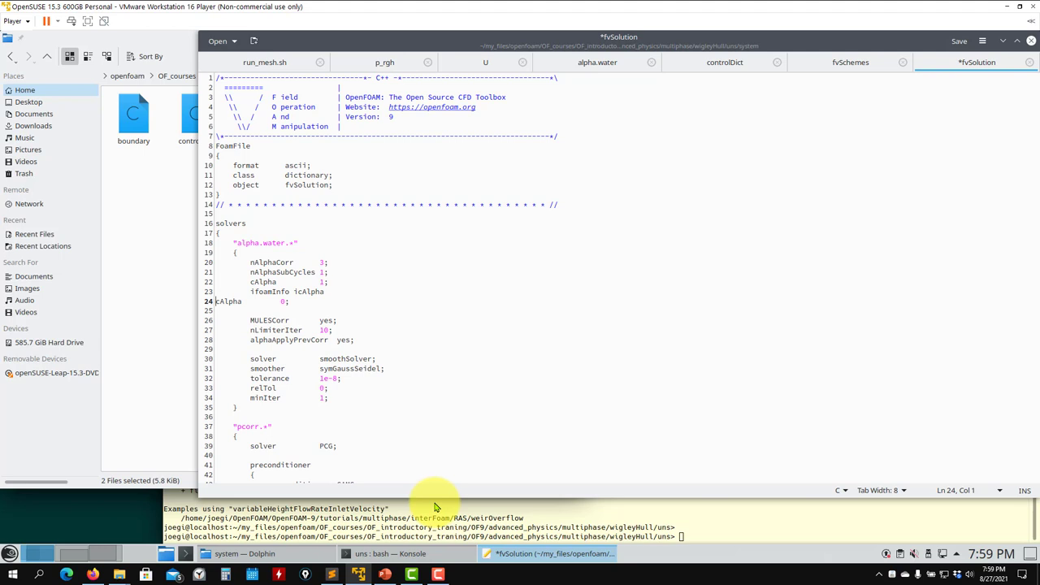
{"action": "key", "text": "ctrl+z"}
{"action": "key", "text": "ctrl+z"}
{"action": "key", "text": "ctrl+z"}
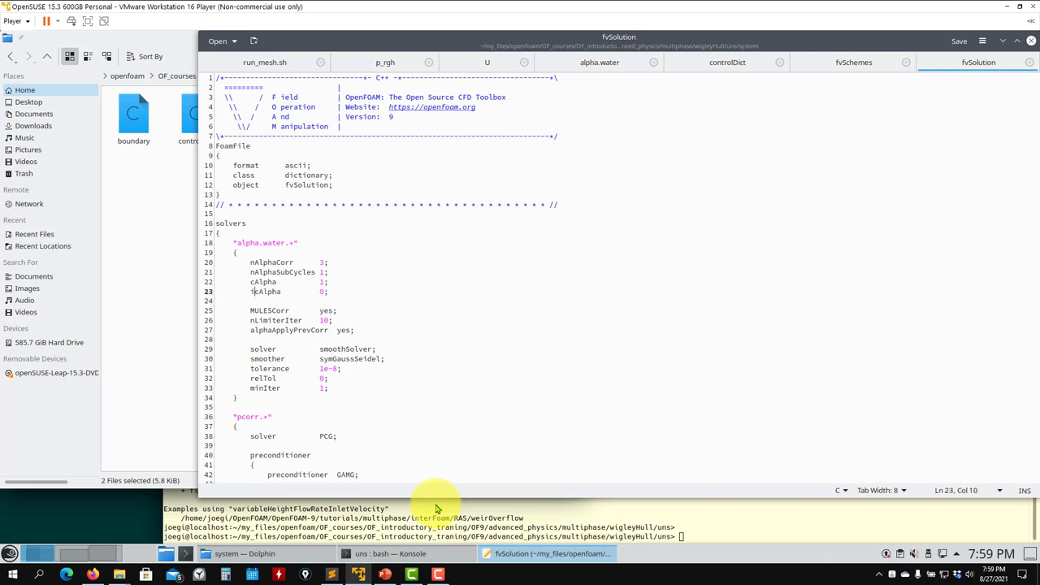
Step: Switch to the Konsole terminal, look up icAlpha with foamInfo icAlpha, and read through the output
{"action": "left_click", "coordinate": [502, 533]}
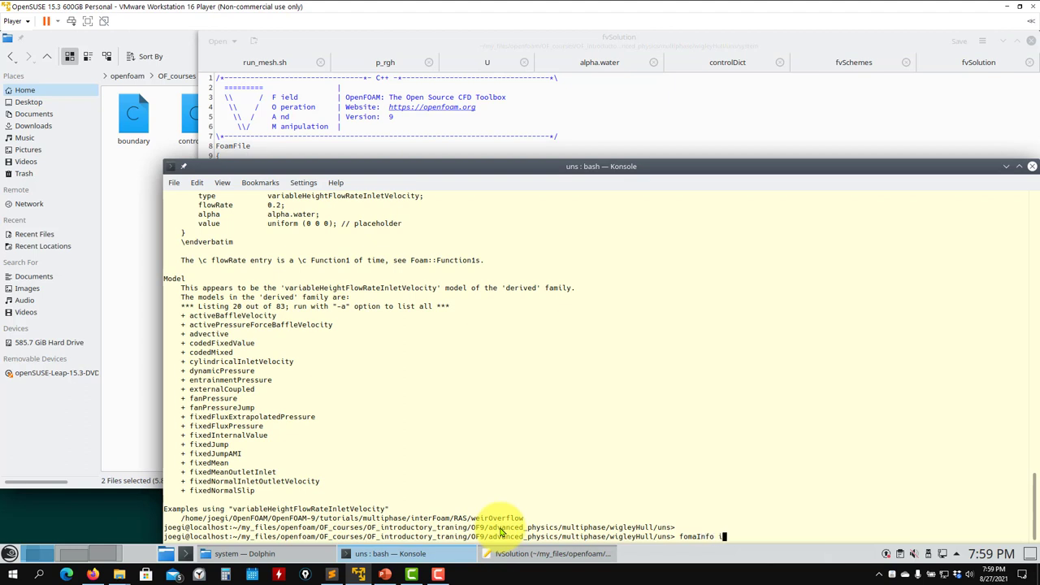
{"action": "key", "text": "Return"}
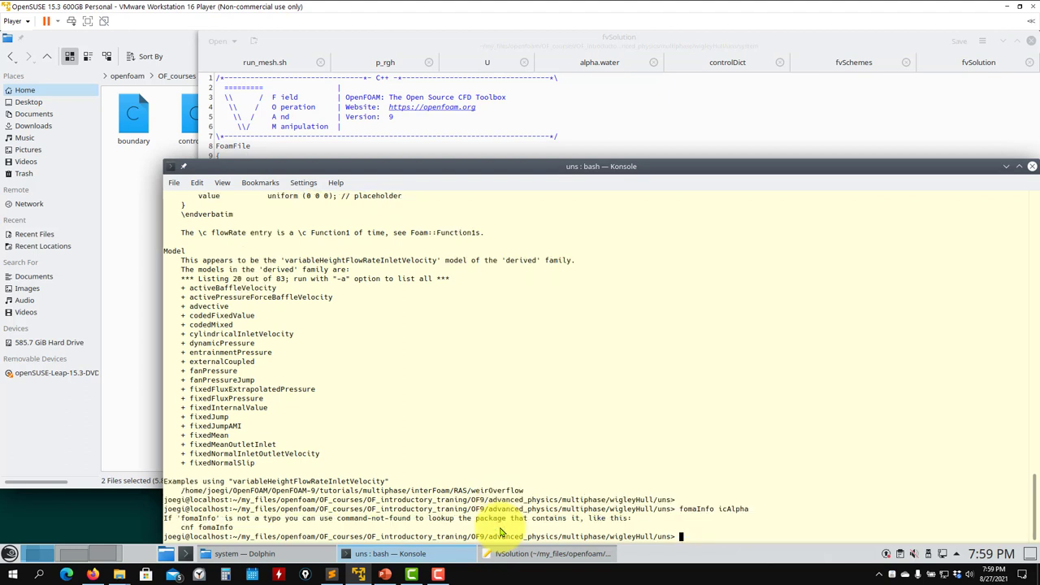
{"action": "key", "text": "Up"}
{"action": "key", "text": "Return"}
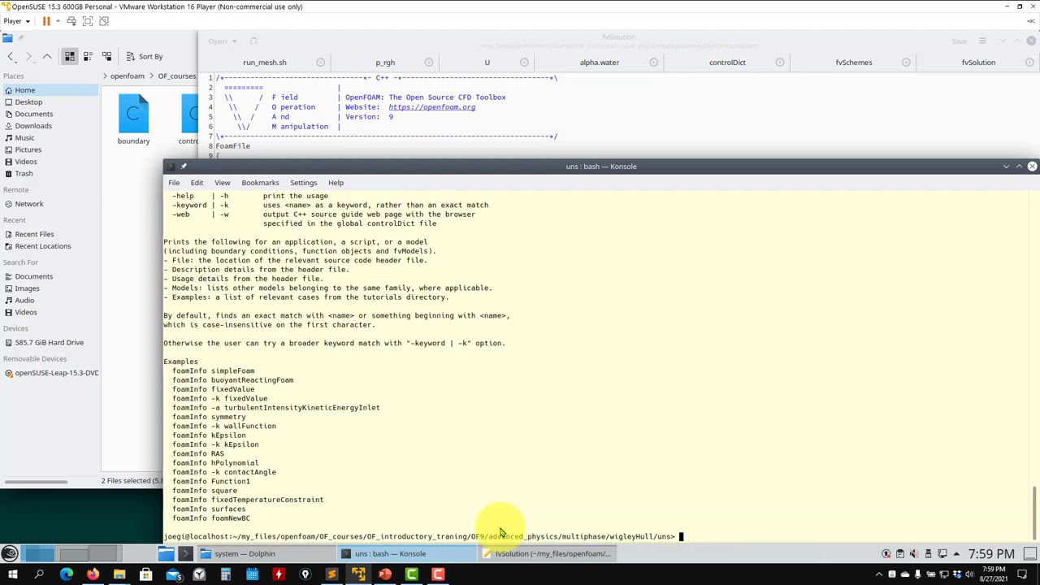
{"action": "scroll", "coordinate": [353, 431], "scroll_direction": "up", "scroll_amount": 3}
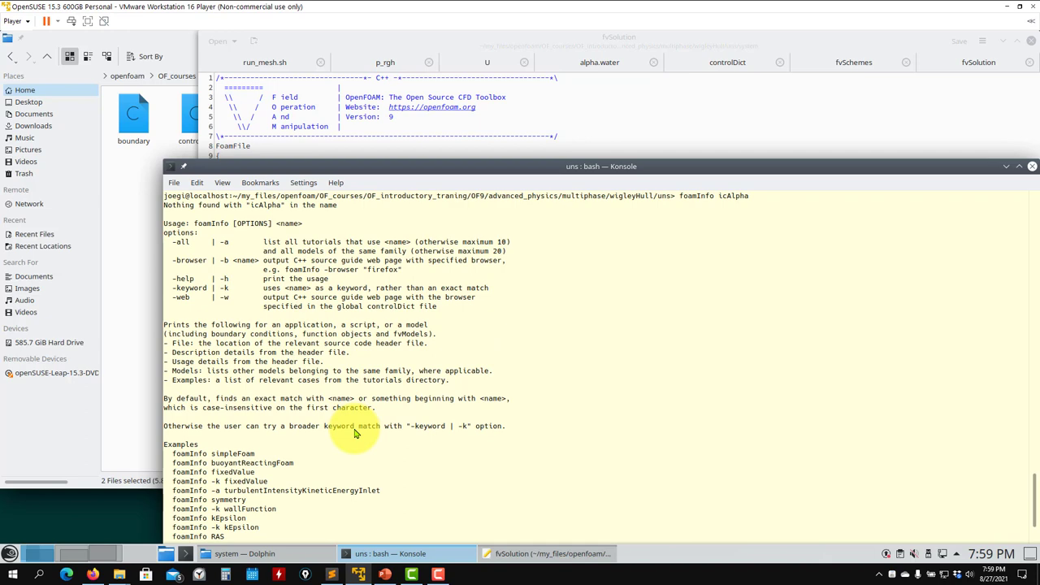
{"action": "key", "text": "Up"}
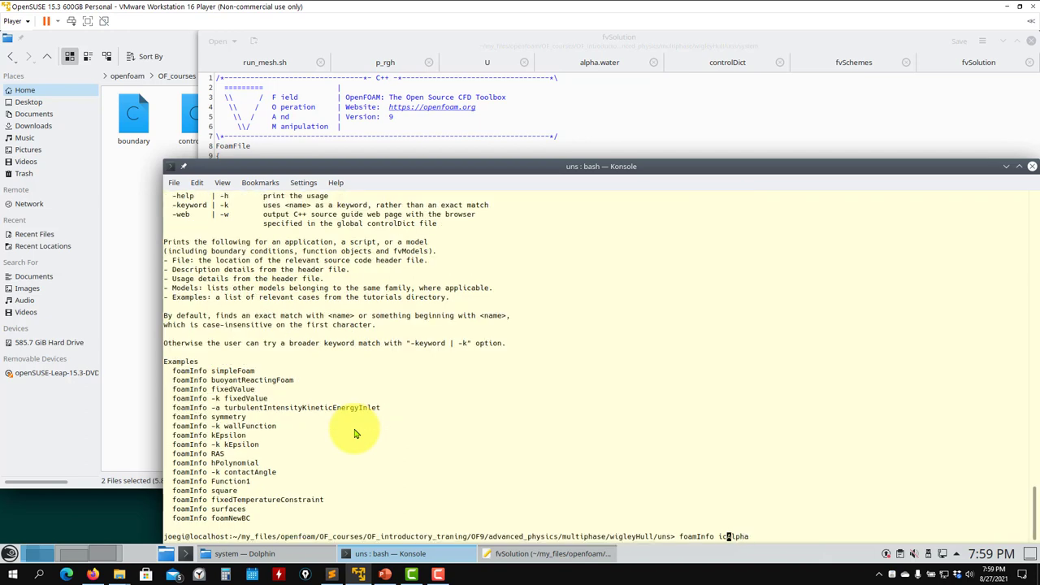
{"action": "key", "text": "Down"}
{"action": "scroll", "coordinate": [349, 286], "scroll_direction": "up", "scroll_amount": 2}
{"action": "scroll", "coordinate": [349, 288], "scroll_direction": "down", "scroll_amount": 2}
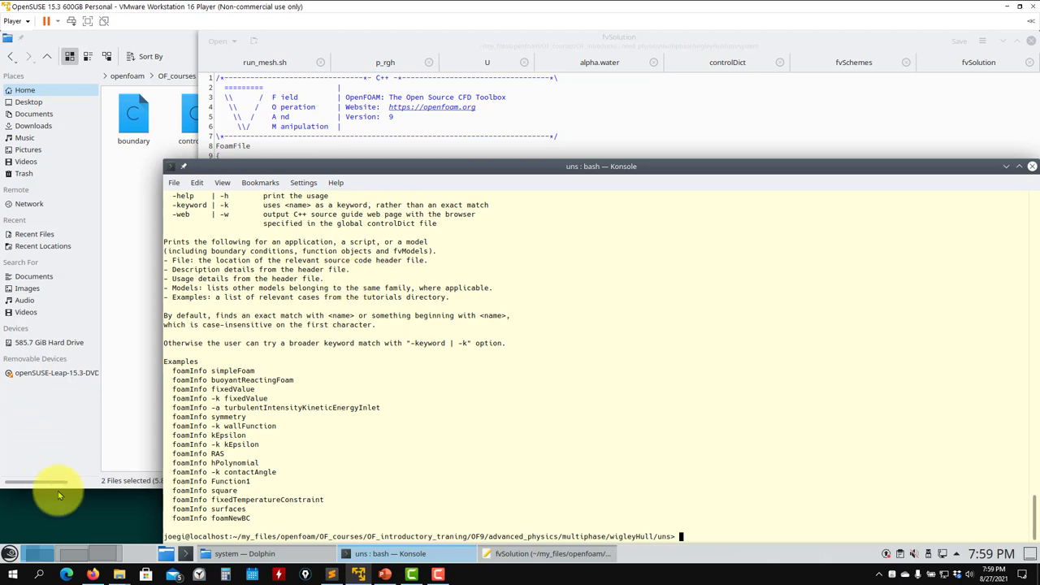
Step: Search the OpenFOAM-9 src directory on the second desktop with grep -r icAlpha and look through the matches
{"action": "left_click", "coordinate": [74, 554]}
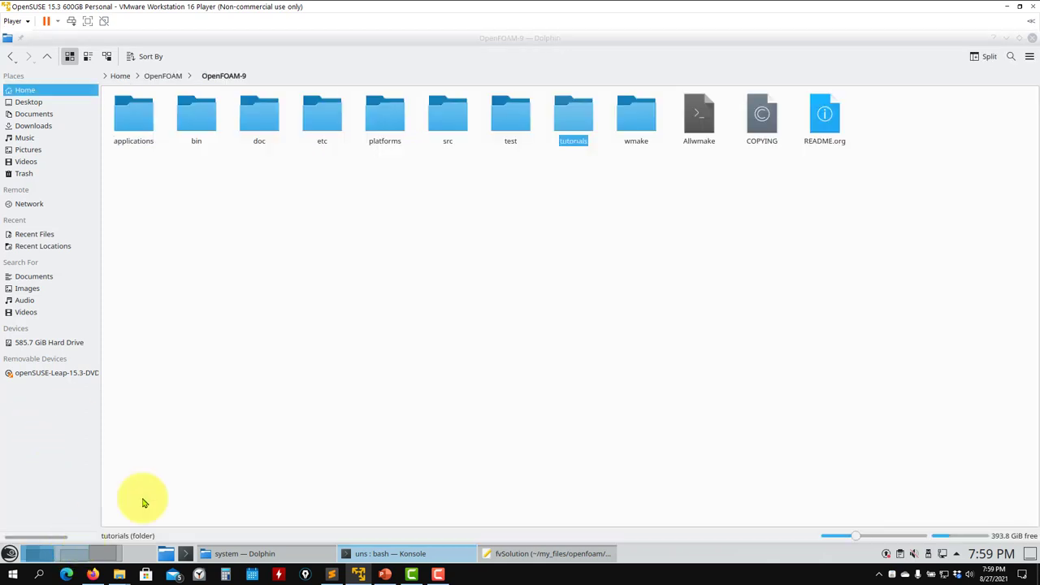
{"action": "left_click", "coordinate": [391, 554]}
{"action": "scroll", "coordinate": [455, 388], "scroll_direction": "down", "scroll_amount": 10}
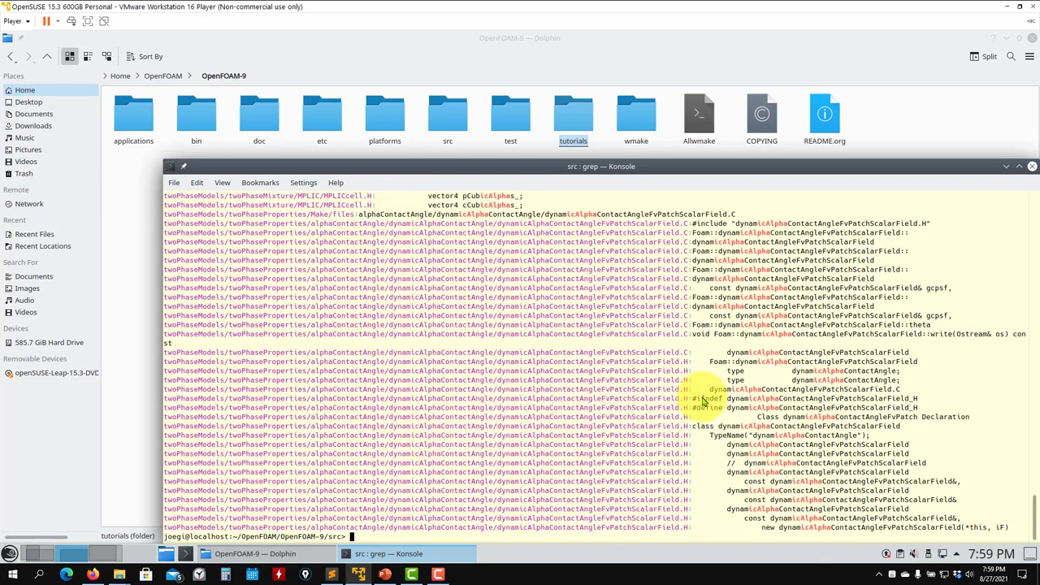
{"action": "scroll", "coordinate": [747, 341], "scroll_direction": "up", "scroll_amount": 3}
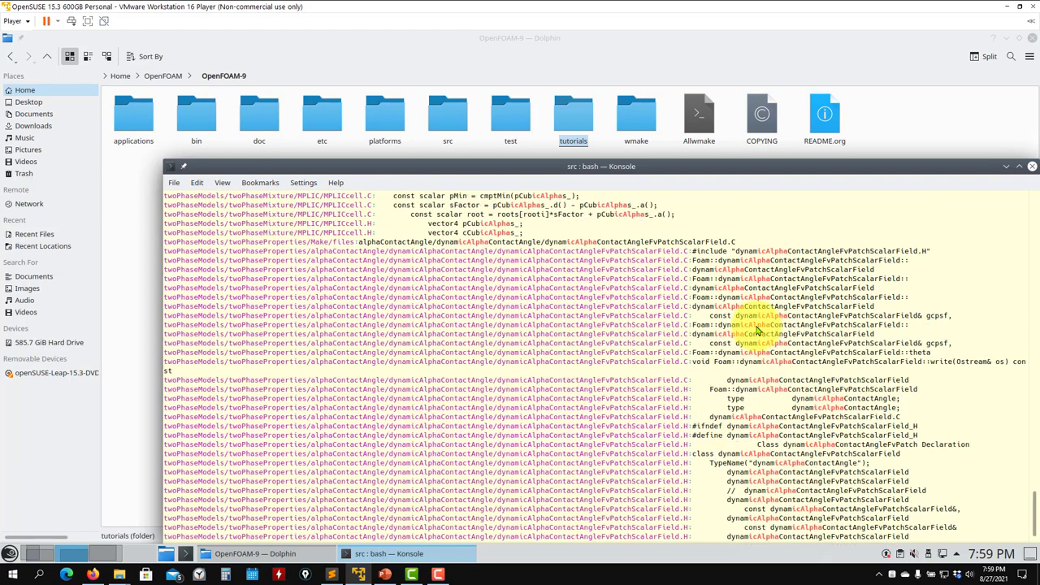
{"action": "scroll", "coordinate": [673, 335], "scroll_direction": "up", "scroll_amount": 10}
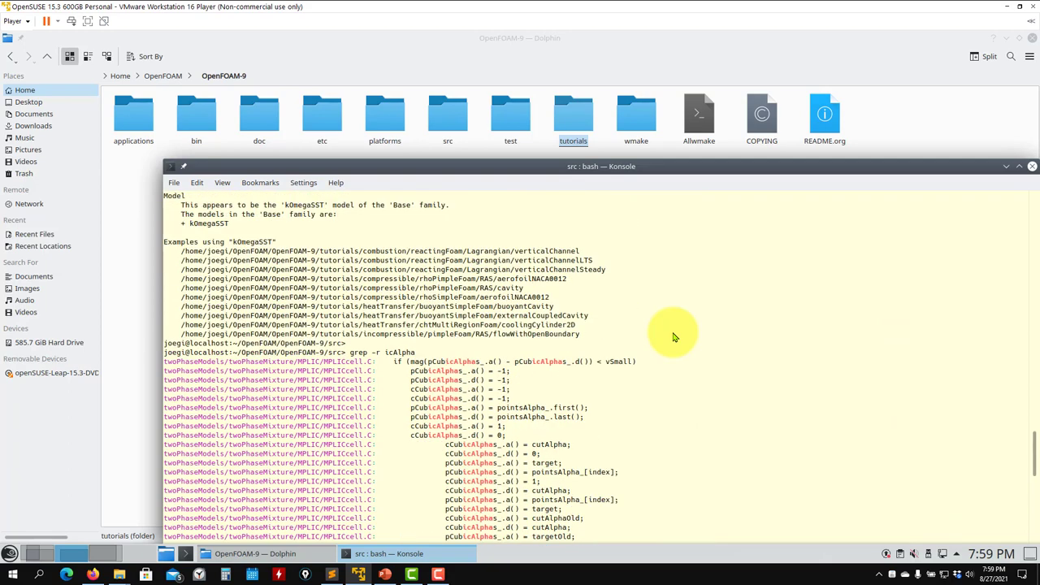
{"action": "scroll", "coordinate": [496, 378], "scroll_direction": "up", "scroll_amount": 10}
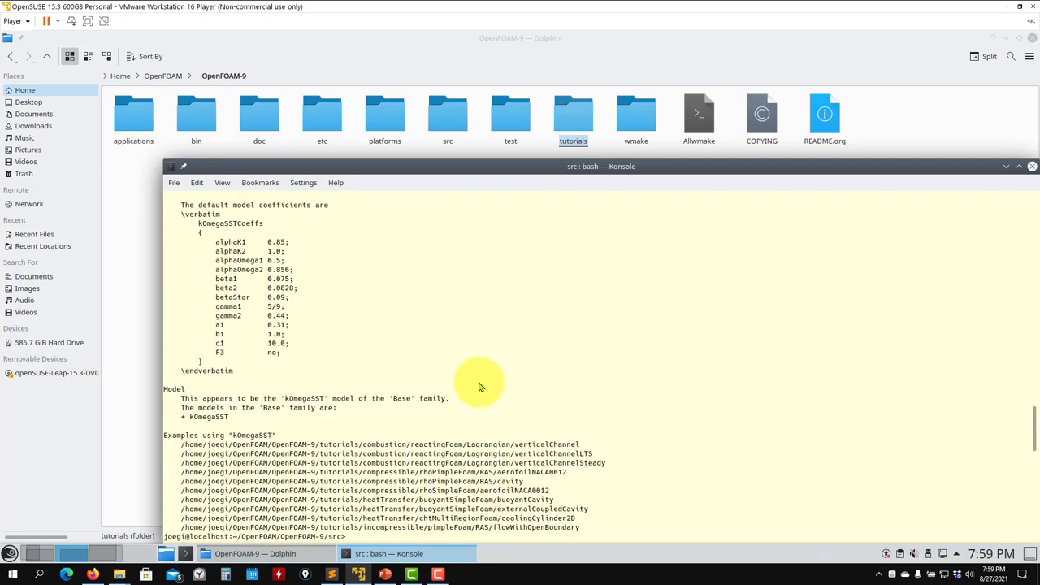
{"action": "scroll", "coordinate": [479, 387], "scroll_direction": "down", "scroll_amount": 20}
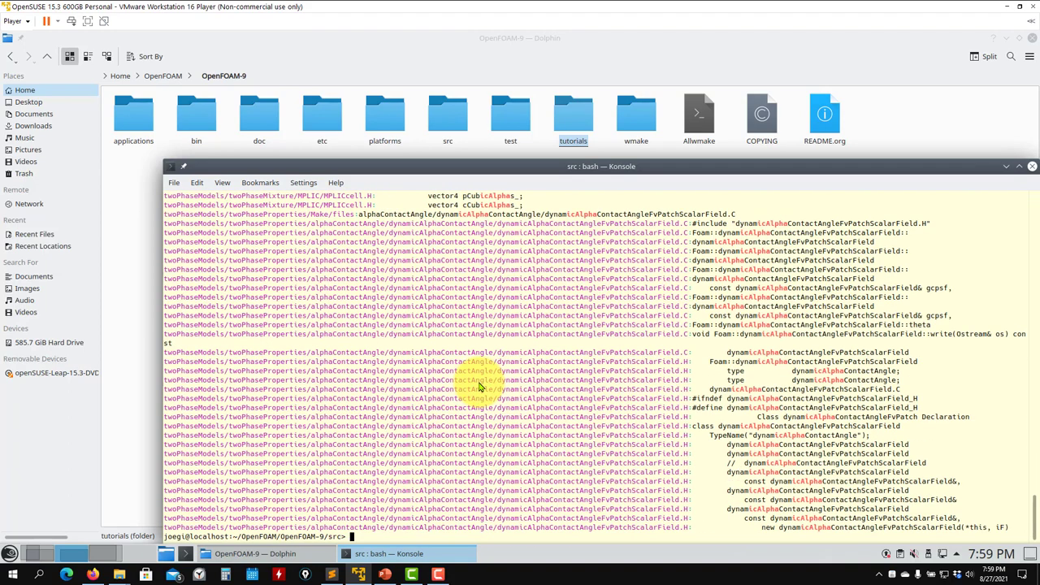
Step: Return to fvSolution on the first desktop, comment out the icAlpha entry with //, and save the file
{"action": "left_click", "coordinate": [39, 553]}
{"action": "left_click", "coordinate": [455, 118]}
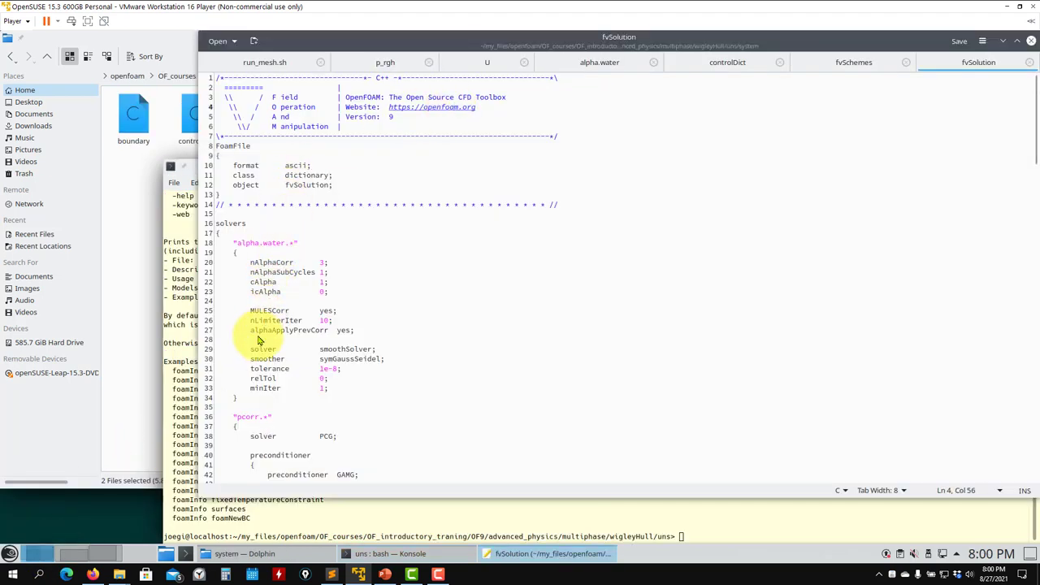
{"action": "left_click", "coordinate": [250, 293]}
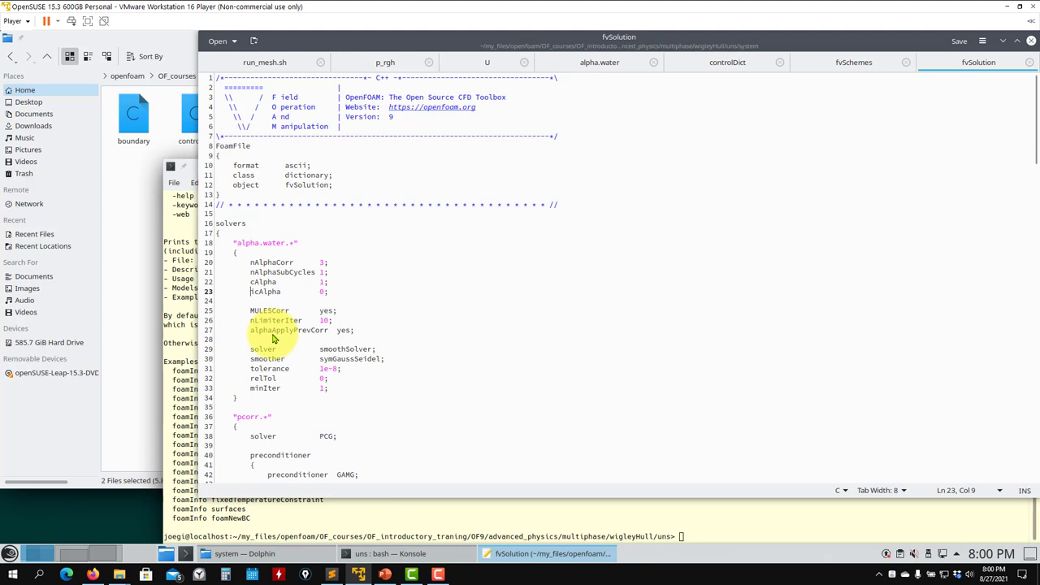
{"action": "type", "text": "//"}
{"action": "key", "text": "ctrl+s"}
{"action": "left_click", "coordinate": [372, 335]}
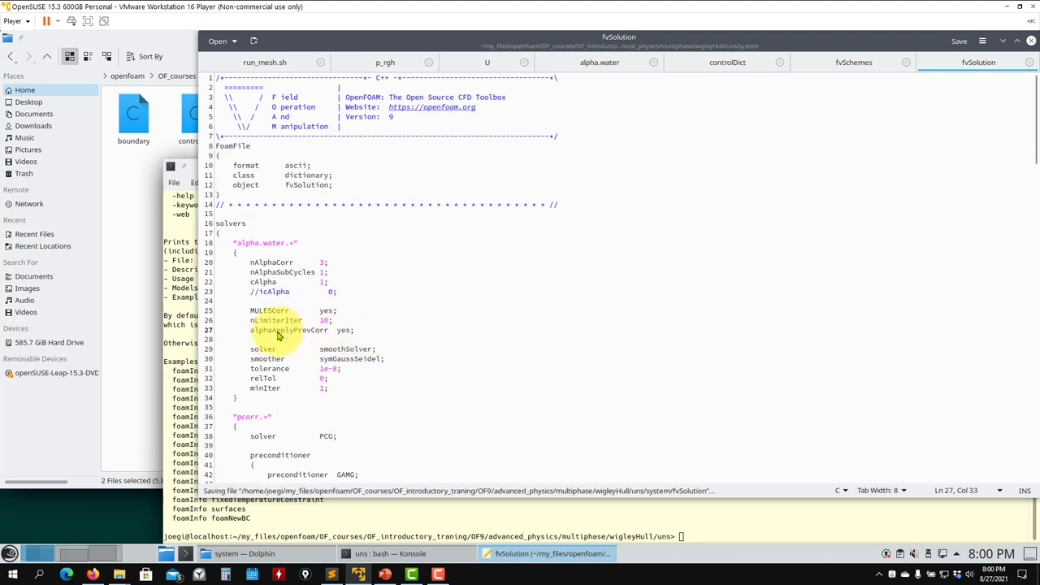
Step: Examine the MULESCorr and nLimiterIter settings in the alpha.water solver block
{"action": "triple_click", "coordinate": [279, 320]}
{"action": "triple_click", "coordinate": [285, 312]}
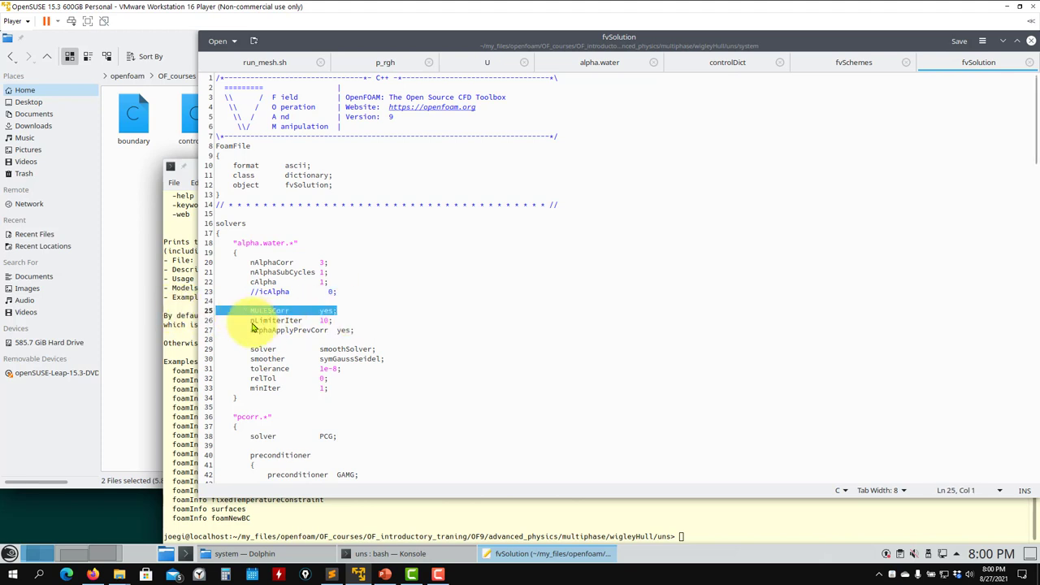
{"action": "left_click_drag", "start_coordinate": [241, 320], "coordinate": [378, 323]}
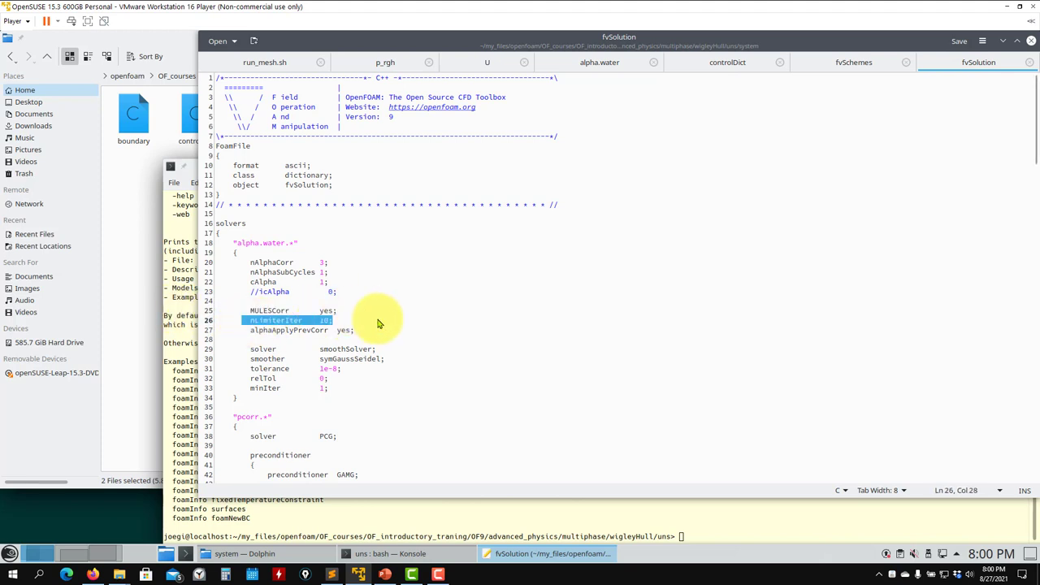
{"action": "left_click", "coordinate": [336, 326]}
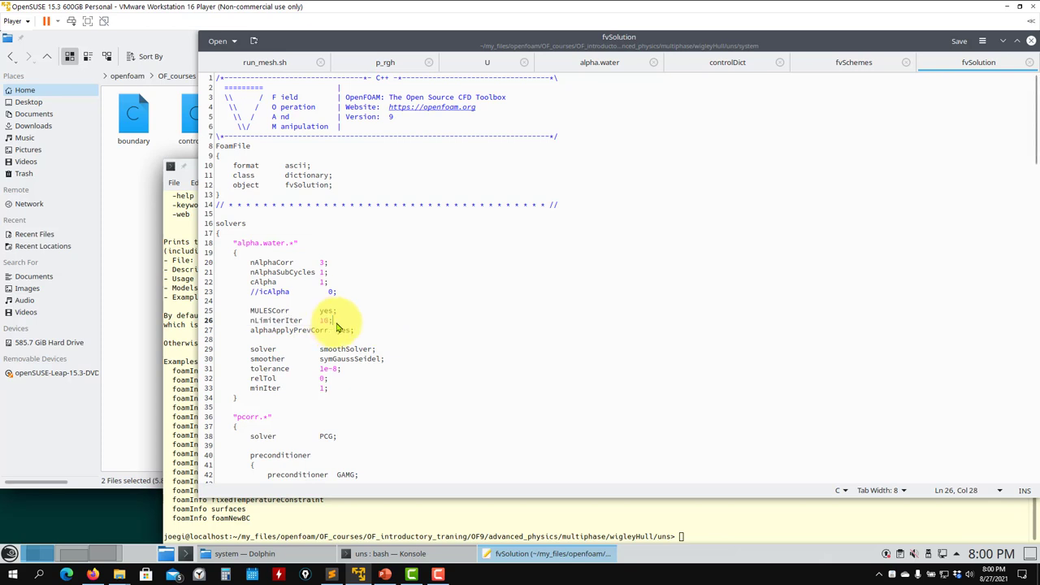
{"action": "left_click_drag", "start_coordinate": [337, 325], "coordinate": [198, 325]}
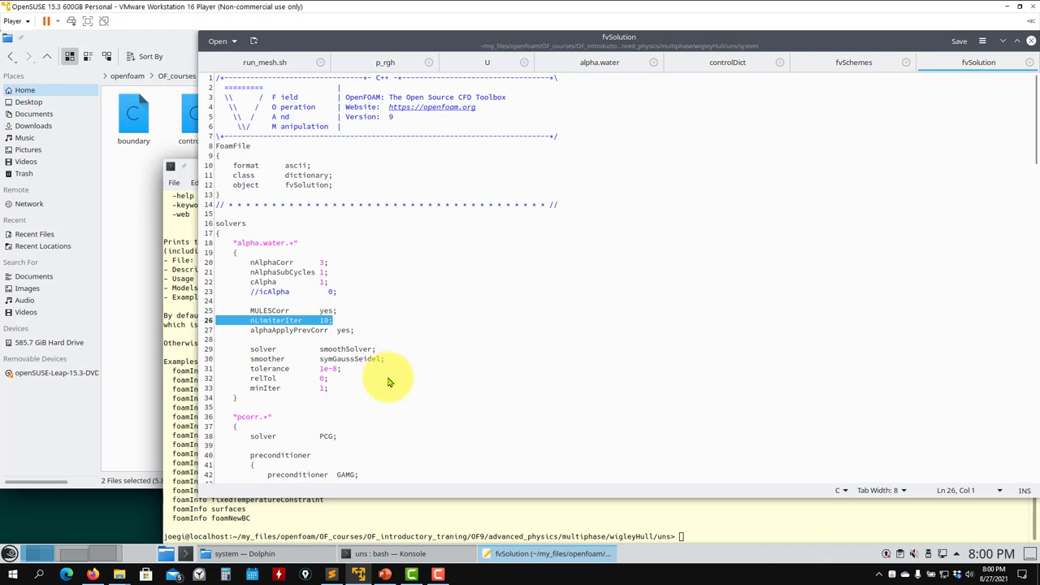
Step: Review the p_rgh, U and k/omega linear solvers, the PIMPLE corrector settings and the relaxationFactors in fvSolution
{"action": "scroll", "coordinate": [389, 382], "scroll_direction": "down", "scroll_amount": 6}
{"action": "scroll", "coordinate": [260, 276], "scroll_direction": "down", "scroll_amount": 8}
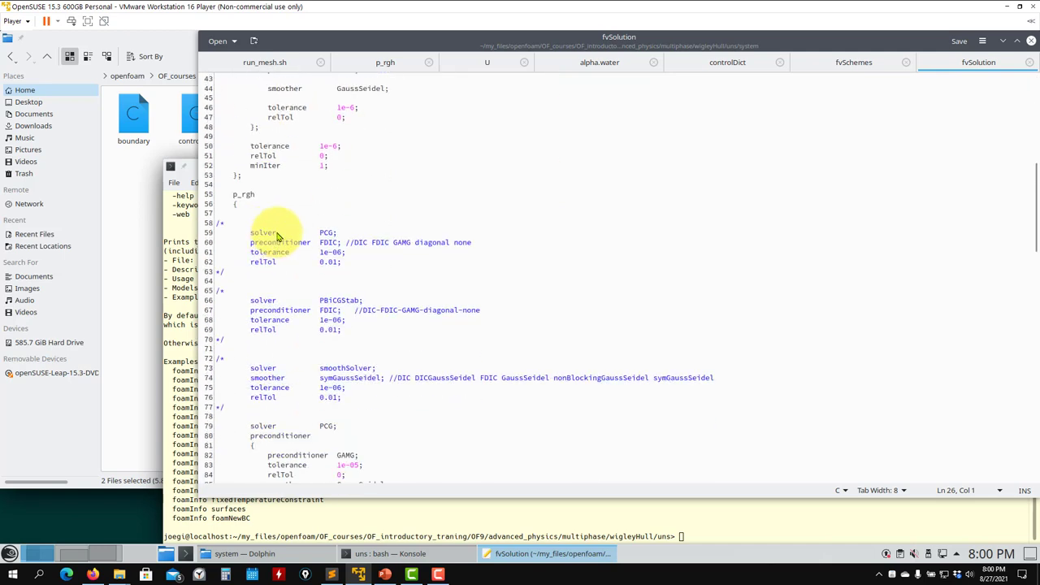
{"action": "scroll", "coordinate": [276, 236], "scroll_direction": "down", "scroll_amount": 3}
{"action": "scroll", "coordinate": [277, 236], "scroll_direction": "down", "scroll_amount": 20}
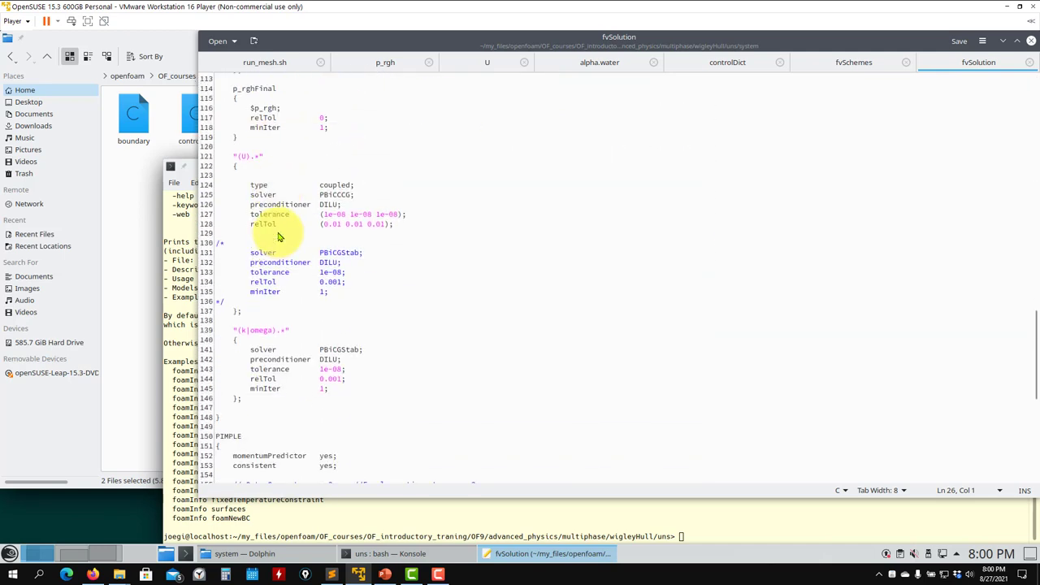
{"action": "scroll", "coordinate": [276, 235], "scroll_direction": "down", "scroll_amount": 5}
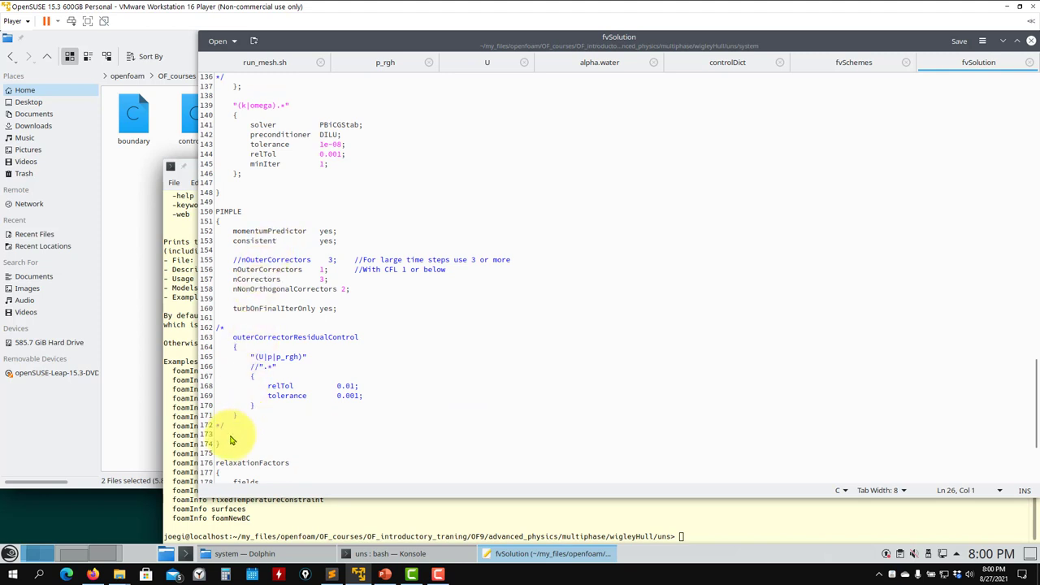
{"action": "left_click_drag", "start_coordinate": [231, 444], "coordinate": [216, 231]}
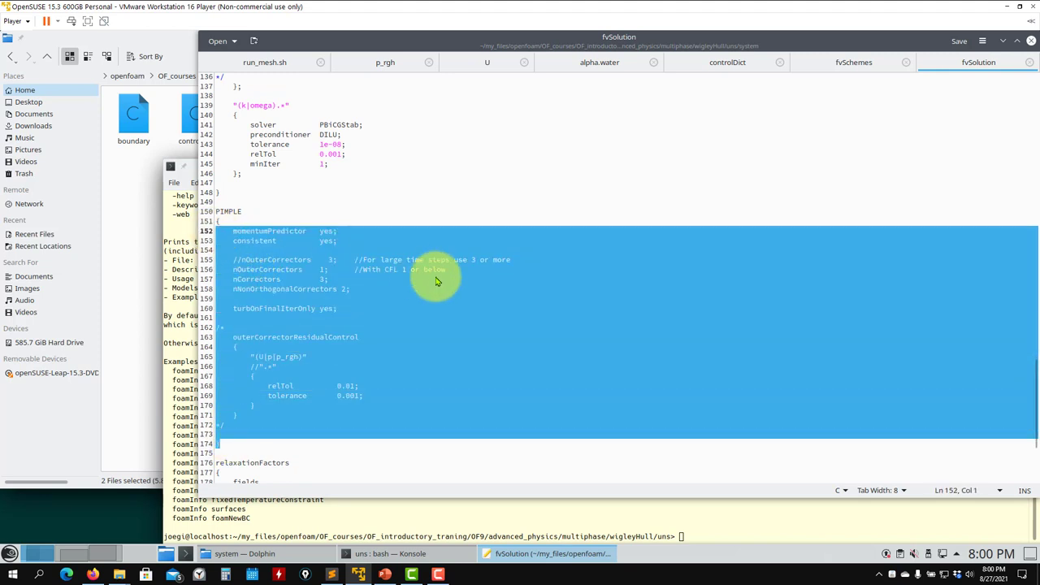
{"action": "scroll", "coordinate": [436, 283], "scroll_direction": "down", "scroll_amount": 3}
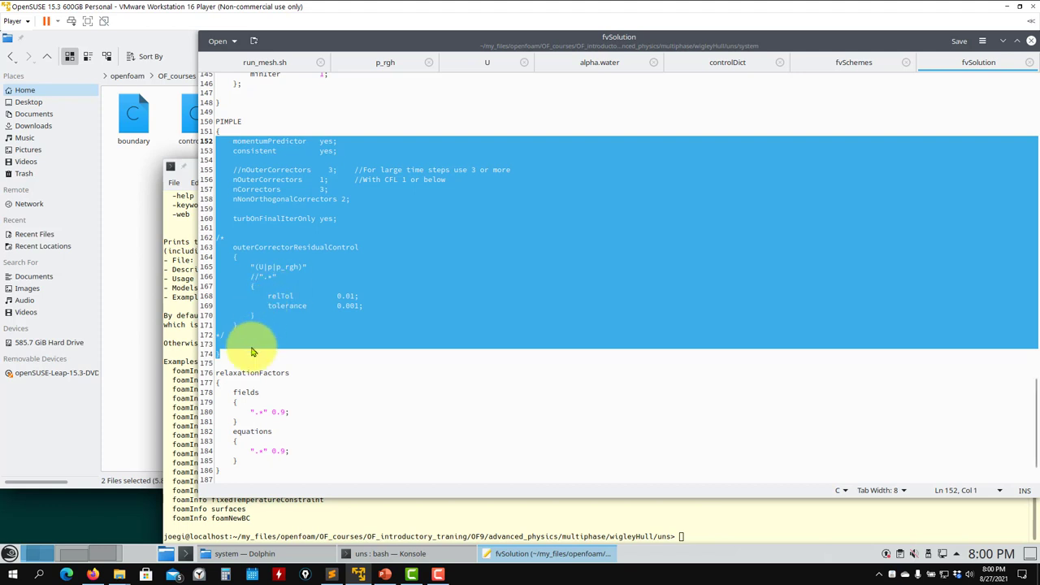
Step: Insert a blank line above the PIMPLE block in fvSolution and save the file
{"action": "left_click_drag", "start_coordinate": [231, 350], "coordinate": [220, 120]}
{"action": "left_click", "coordinate": [220, 118]}
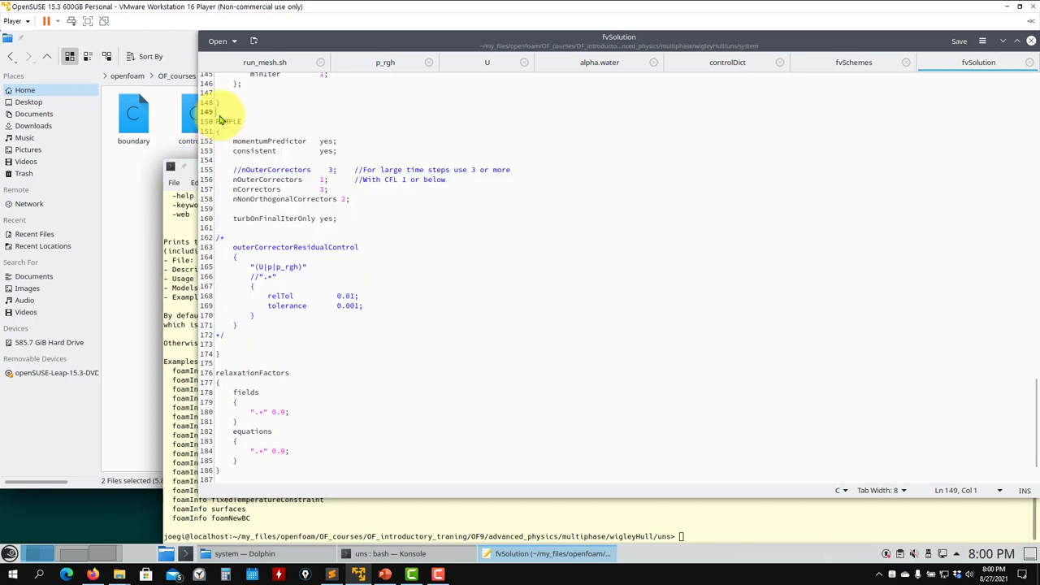
{"action": "key", "text": "Return"}
{"action": "key", "text": "ctrl+s"}
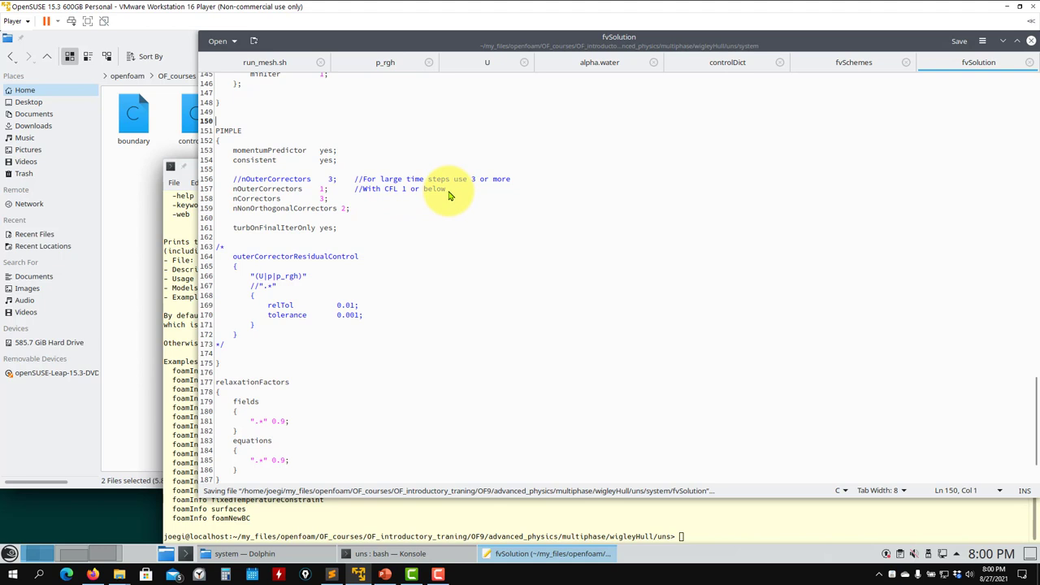
Step: Compare the two nOuterCorrectors options and their comments in fvSolution with the maxAlphaCo setting in controlDict
{"action": "left_click_drag", "start_coordinate": [446, 192], "coordinate": [359, 193]}
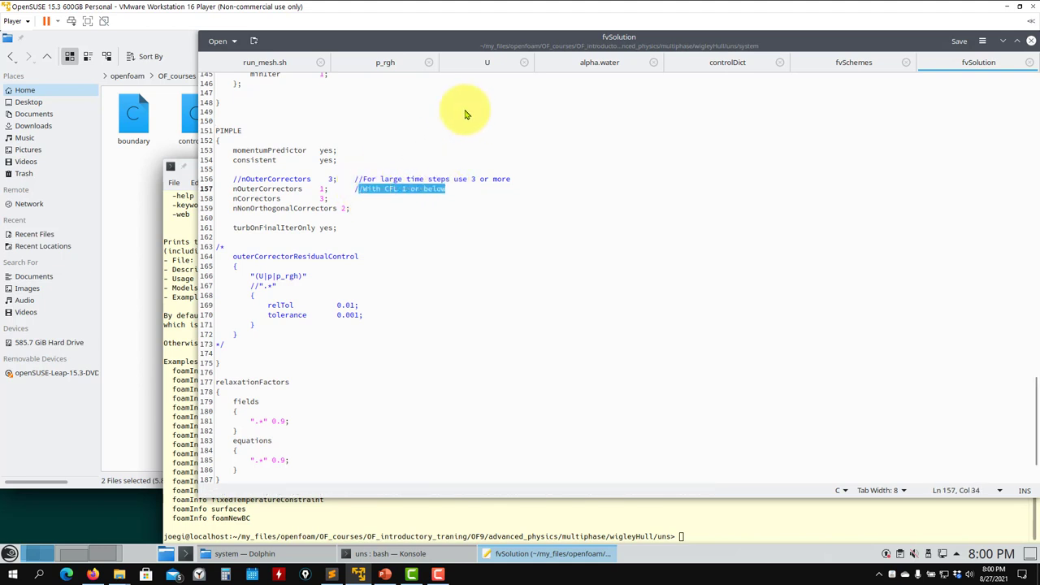
{"action": "left_click", "coordinate": [741, 62]}
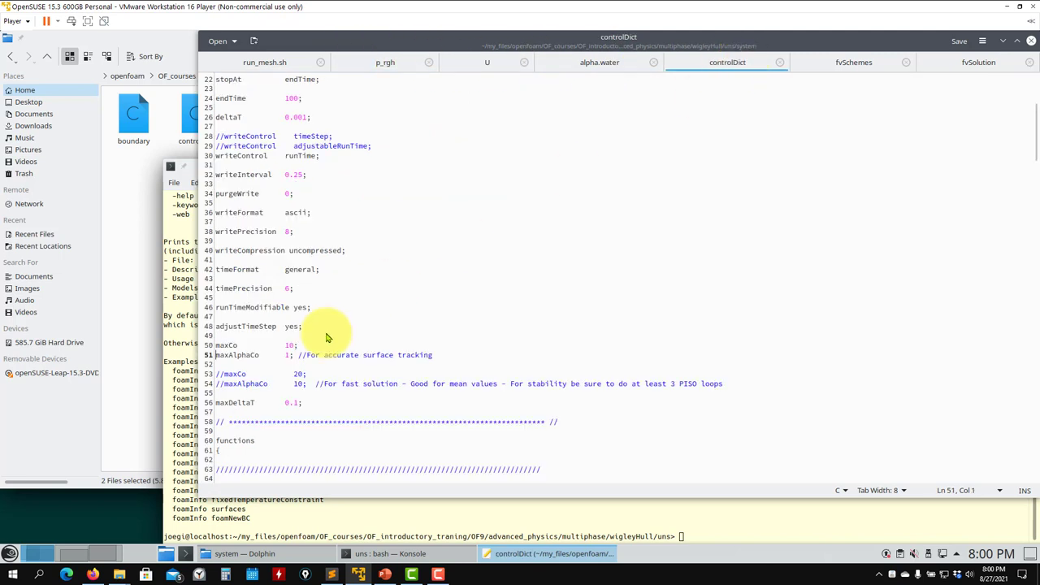
{"action": "left_click", "coordinate": [209, 356]}
{"action": "left_click", "coordinate": [967, 62]}
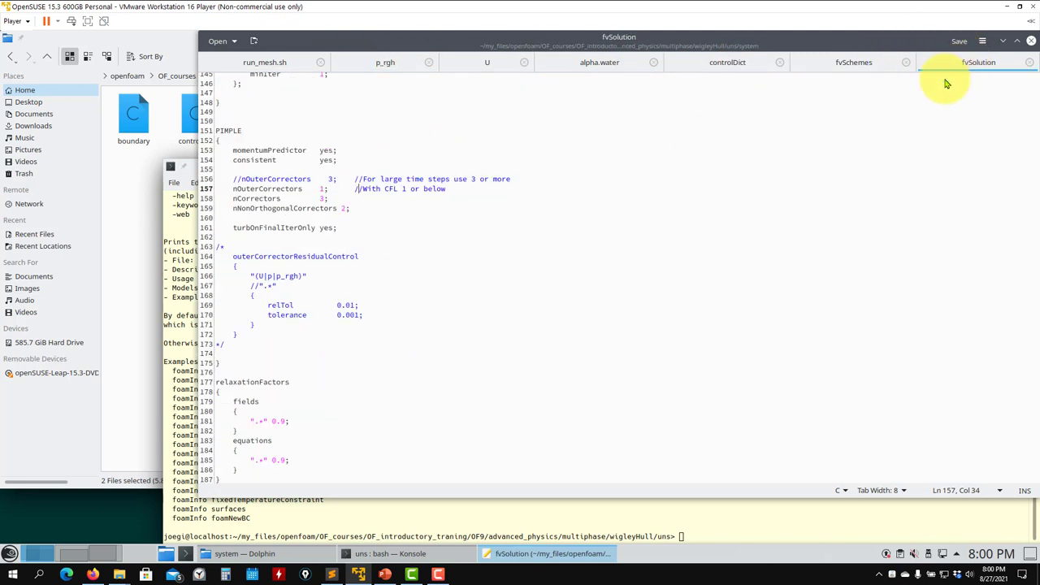
{"action": "left_click_drag", "start_coordinate": [504, 178], "coordinate": [205, 183]}
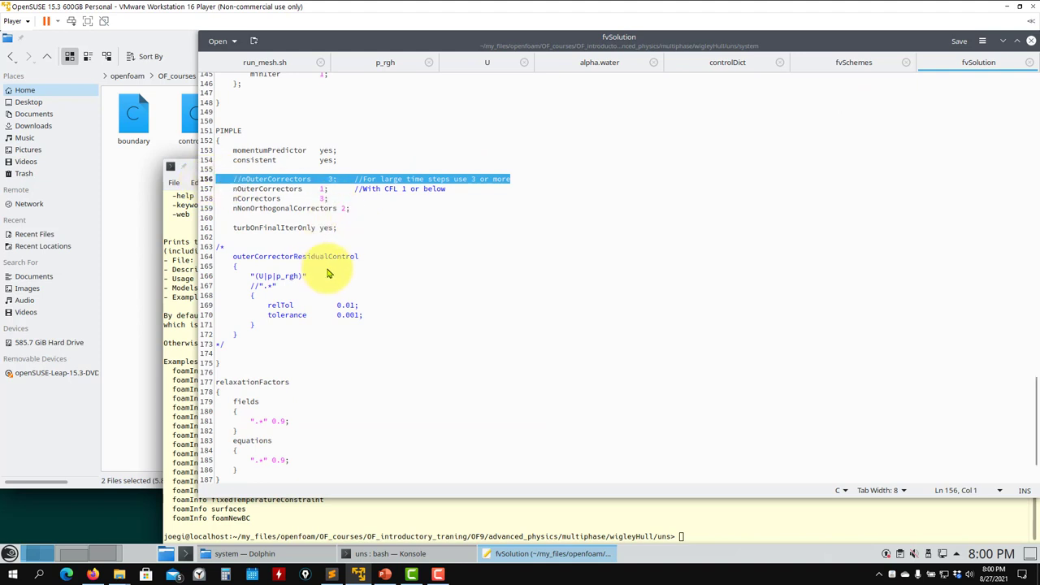
{"action": "scroll", "coordinate": [329, 271], "scroll_direction": "down", "scroll_amount": 2}
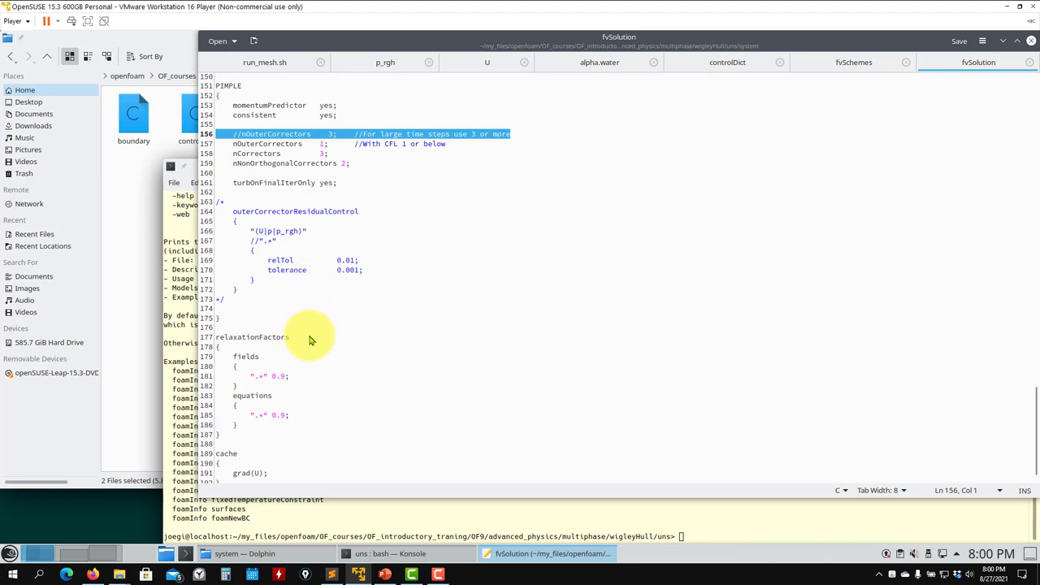
Step: Run the case's solver script with sh in the terminal and examine the p_rgh residuals and continuity errors of the early time steps
{"action": "left_click", "coordinate": [183, 428]}
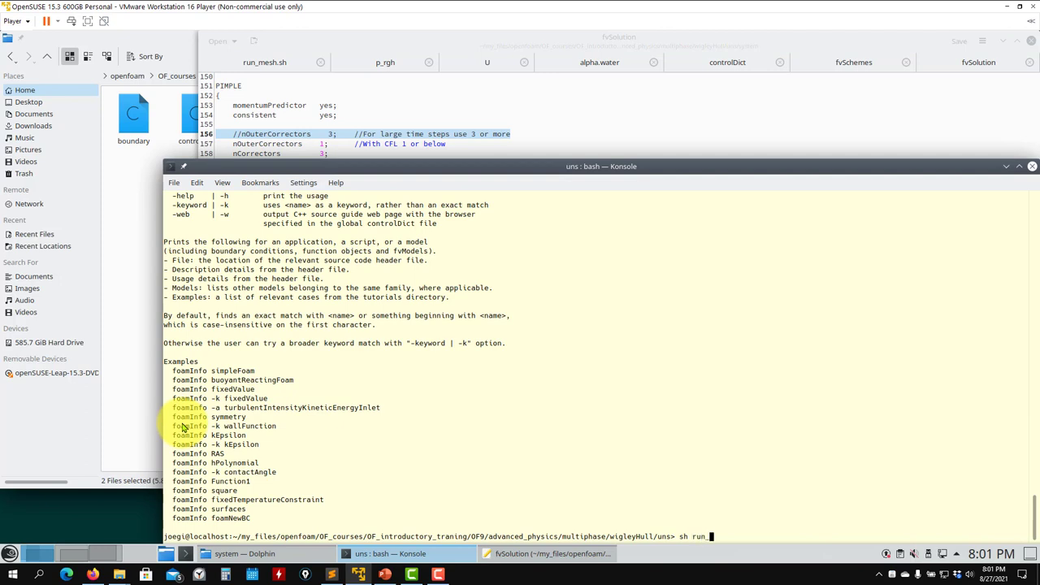
{"action": "key", "text": "Return"}
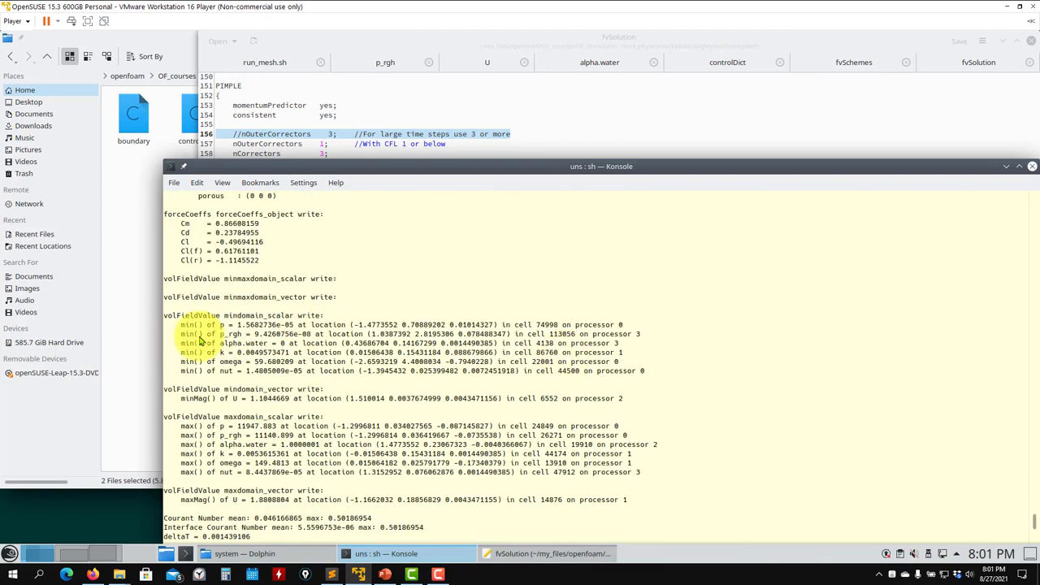
{"action": "scroll", "coordinate": [321, 458], "scroll_direction": "up", "scroll_amount": 3}
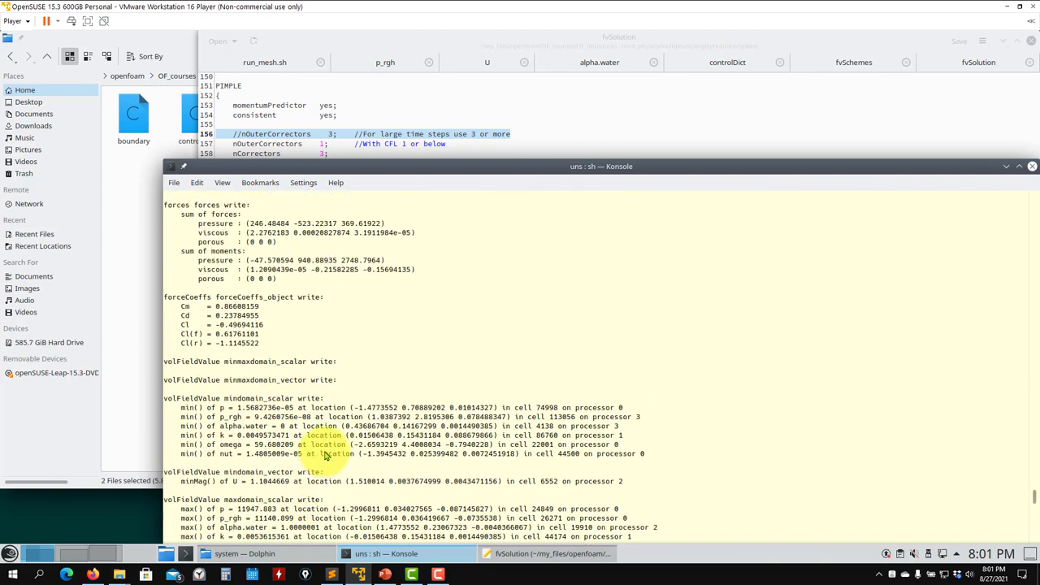
{"action": "scroll", "coordinate": [325, 451], "scroll_direction": "up", "scroll_amount": 9}
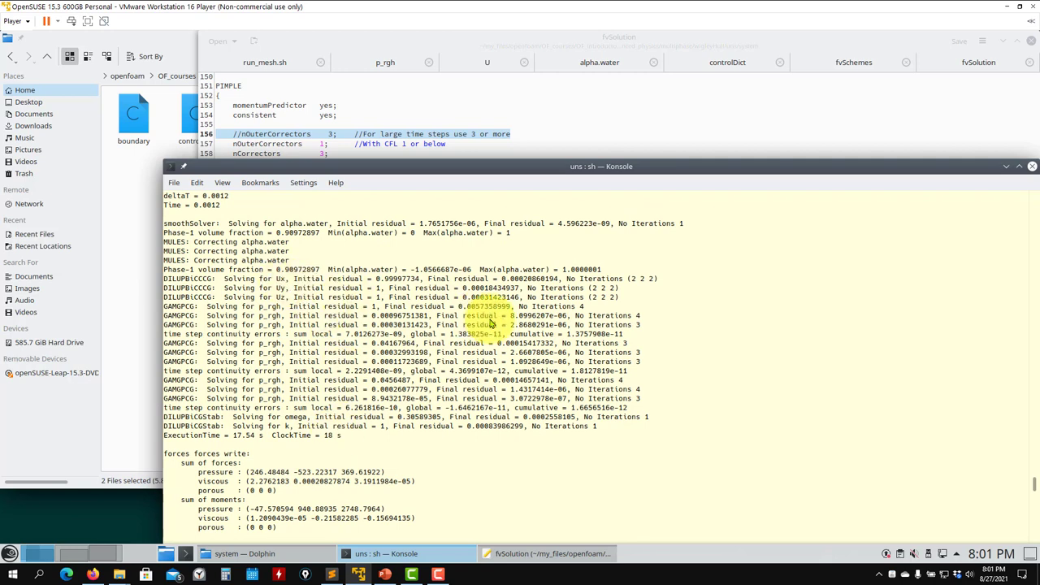
{"action": "left_click_drag", "start_coordinate": [573, 399], "coordinate": [496, 393]}
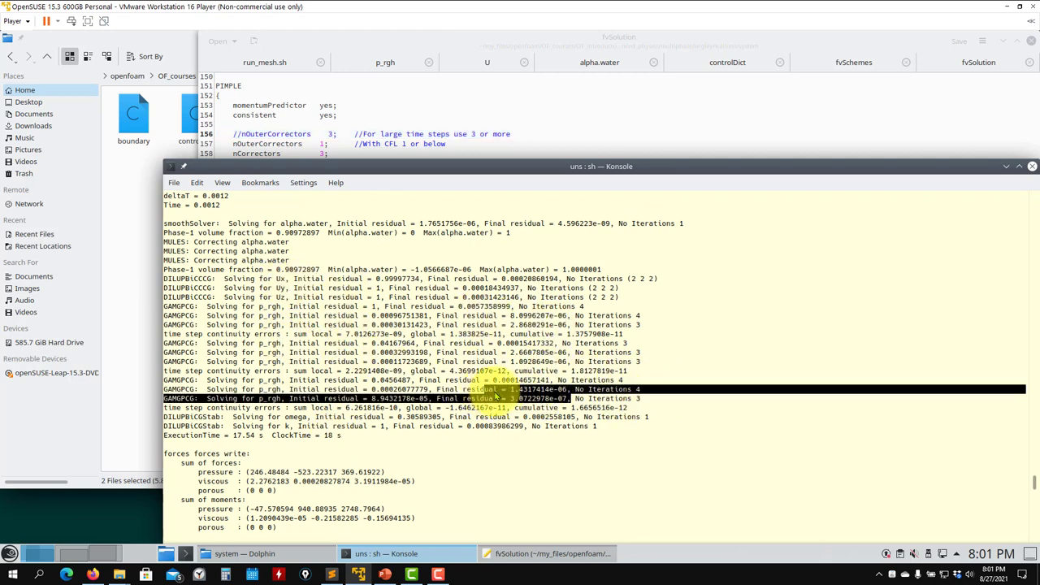
{"action": "left_click_drag", "start_coordinate": [695, 371], "coordinate": [510, 361]}
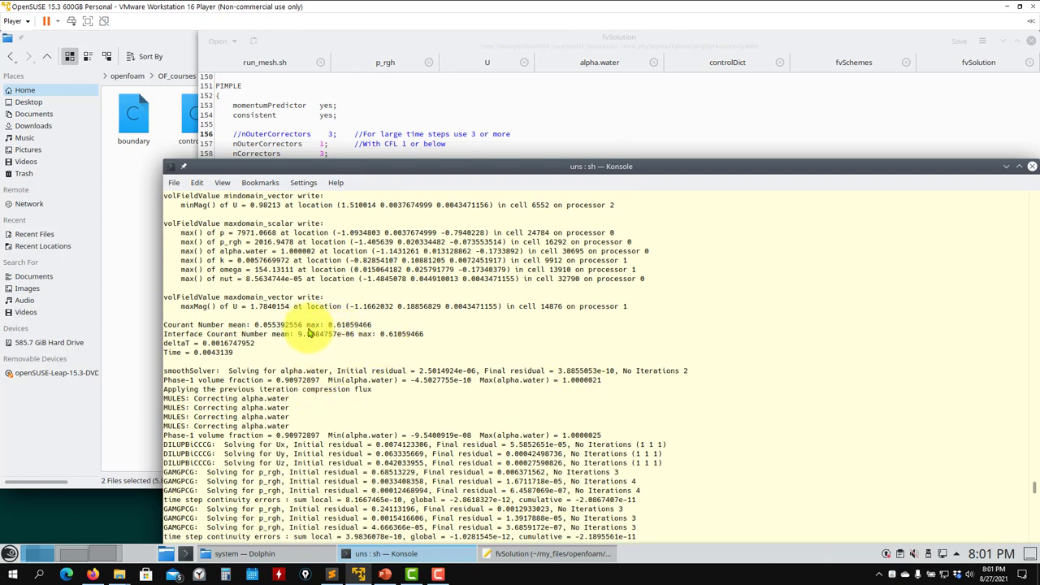
Step: Examine the Courant Number and Interface Courant Number lines in the running solver log
{"action": "triple_click", "coordinate": [280, 333]}
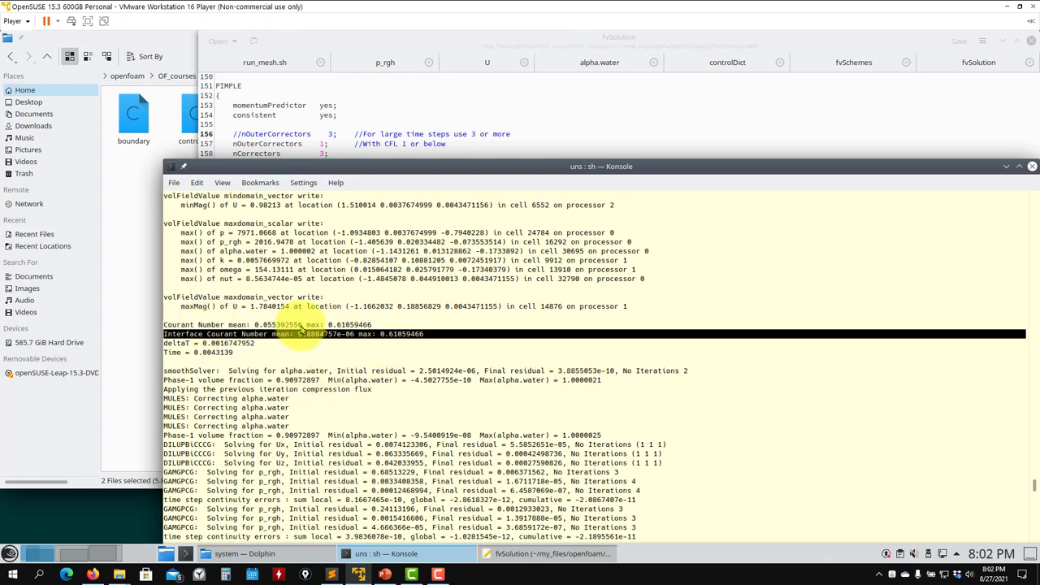
{"action": "triple_click", "coordinate": [299, 326]}
{"action": "left_click", "coordinate": [296, 328]}
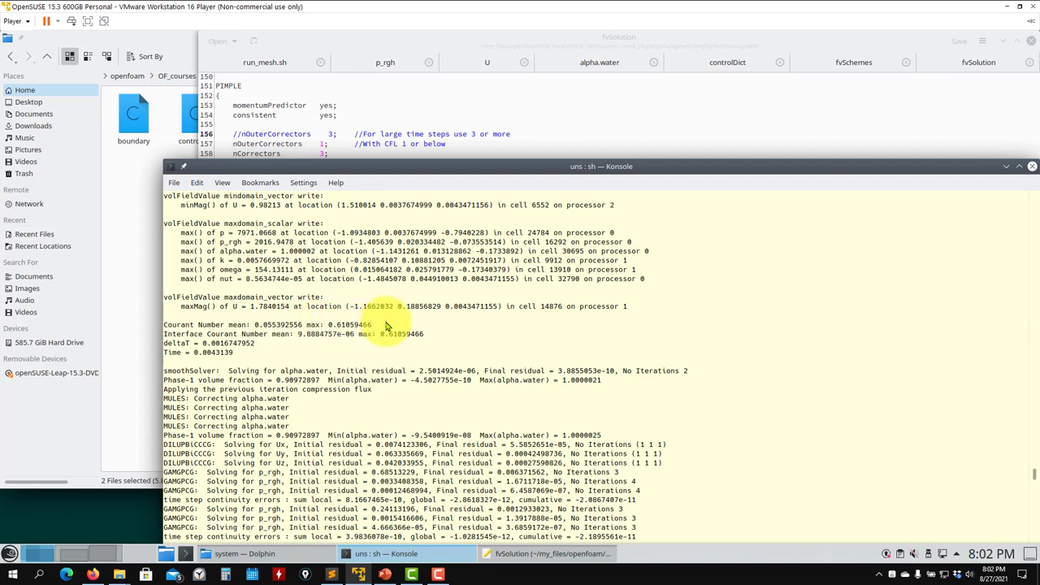
{"action": "triple_click", "coordinate": [375, 334]}
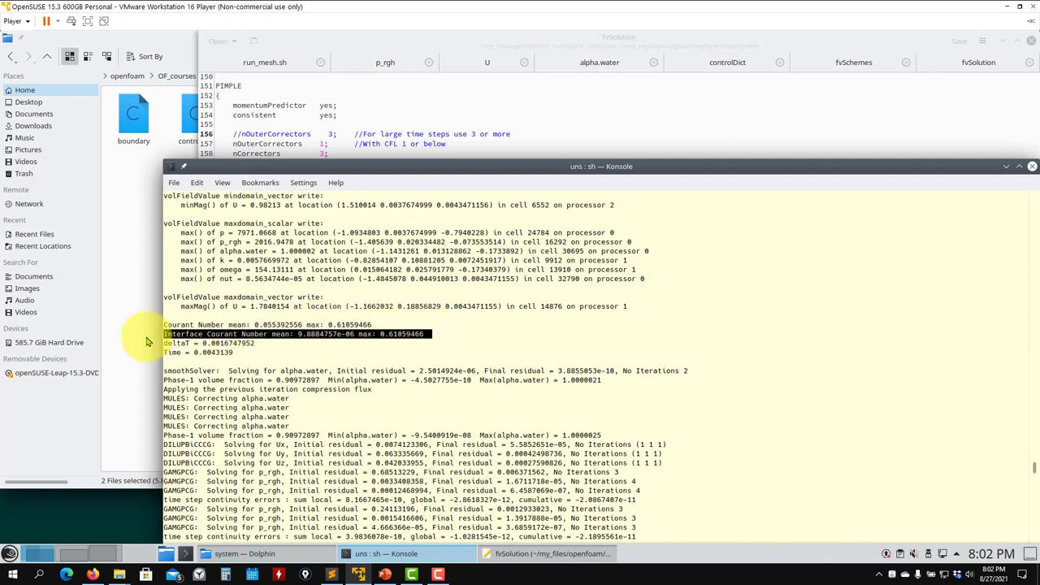
Step: Switch to PowerPoint, review the slides on MULES options and the volume fraction equation, and return to the virtual machine
{"action": "left_click", "coordinate": [385, 575]}
{"action": "scroll", "coordinate": [287, 401], "scroll_direction": "up", "scroll_amount": 3}
{"action": "scroll", "coordinate": [286, 401], "scroll_direction": "up", "scroll_amount": 3}
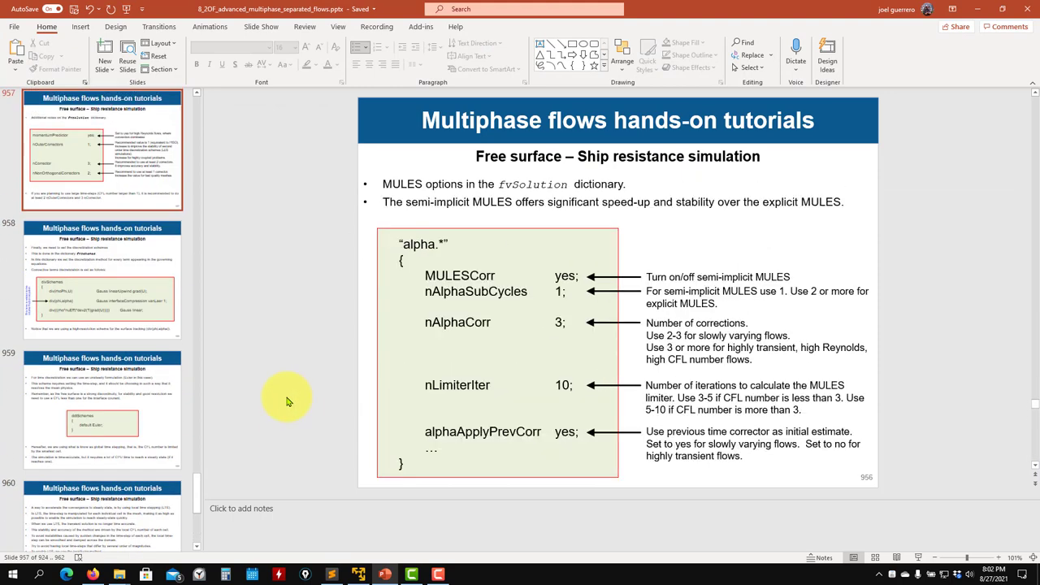
{"action": "scroll", "coordinate": [278, 399], "scroll_direction": "up", "scroll_amount": 2}
{"action": "scroll", "coordinate": [279, 399], "scroll_direction": "down", "scroll_amount": 1}
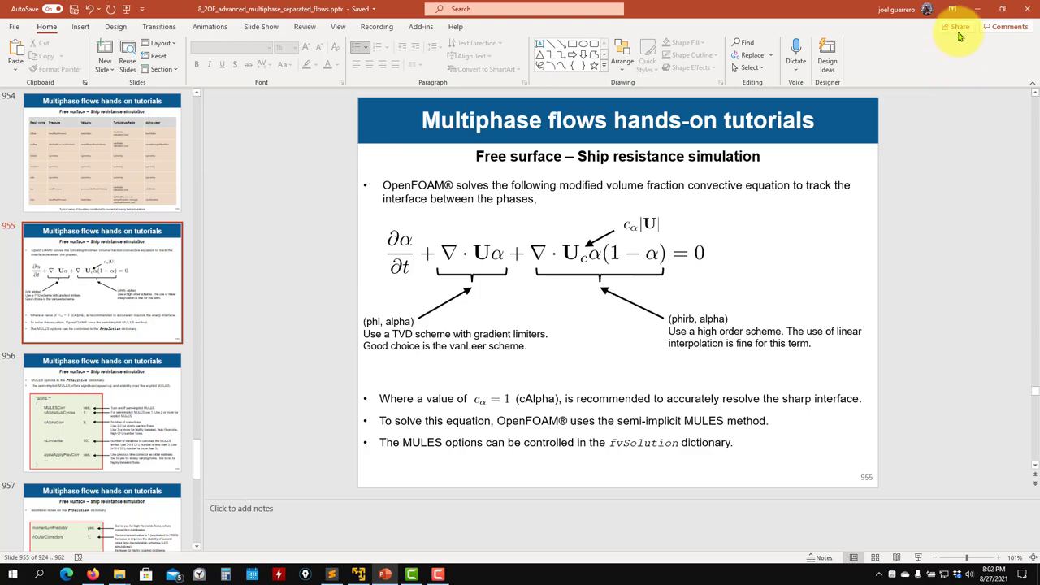
{"action": "left_click", "coordinate": [977, 9]}
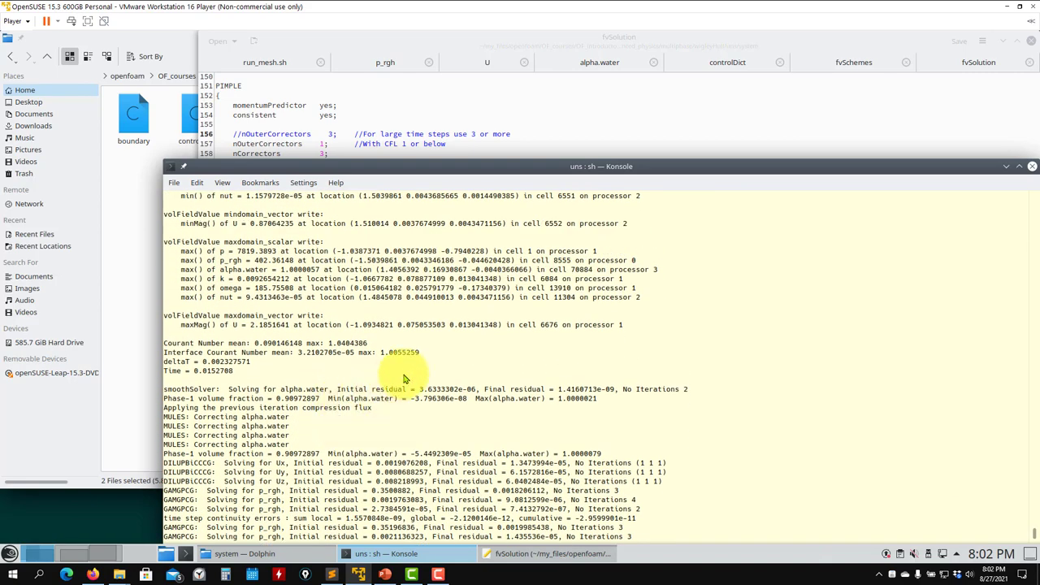
Step: Check the maximum Courant numbers in the solver log against the PIMPLE corrector settings in fvSolution
{"action": "left_click_drag", "start_coordinate": [423, 352], "coordinate": [348, 345]}
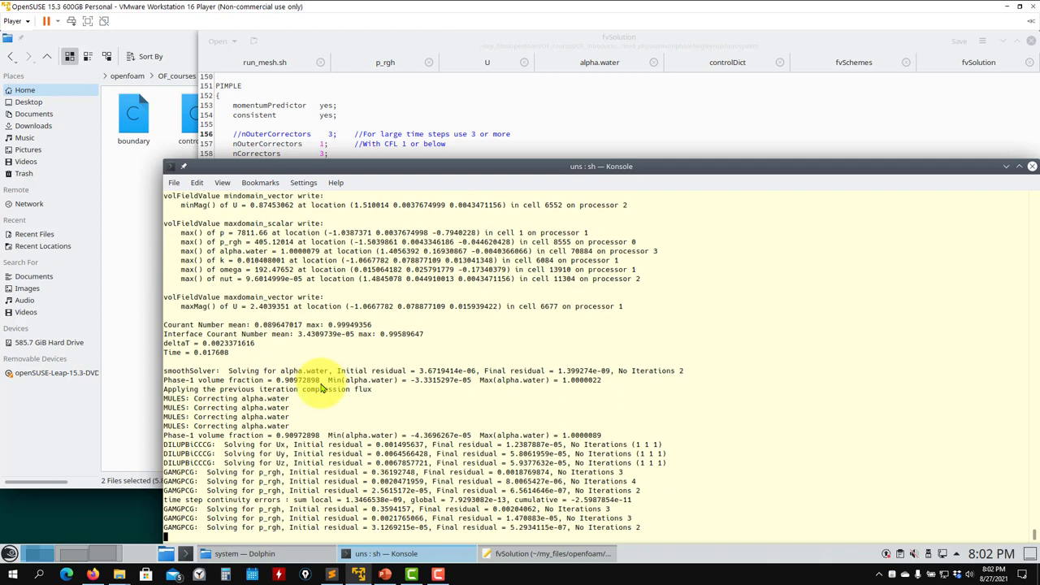
{"action": "left_click", "coordinate": [987, 63]}
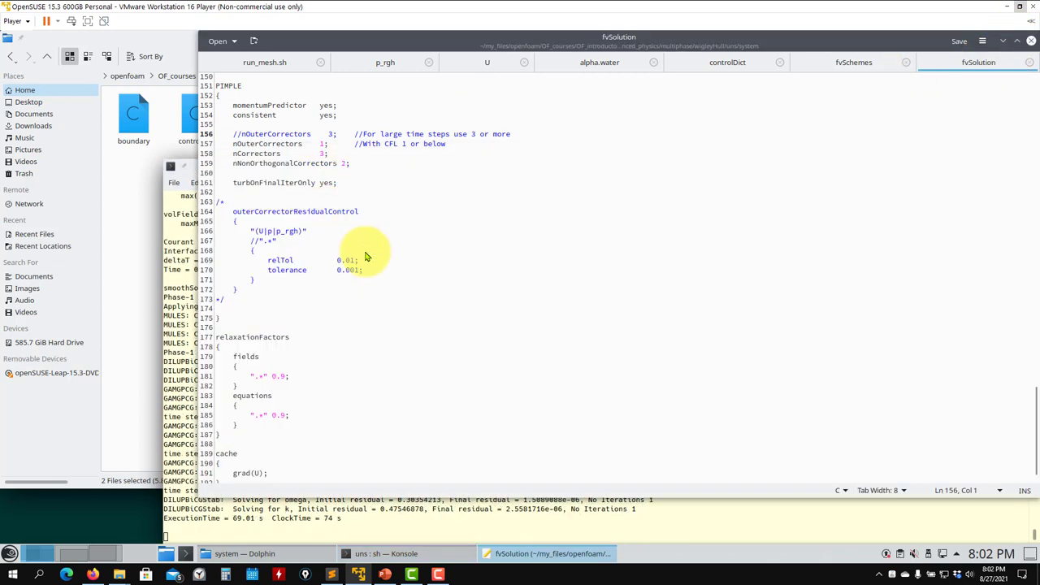
{"action": "left_click", "coordinate": [173, 350]}
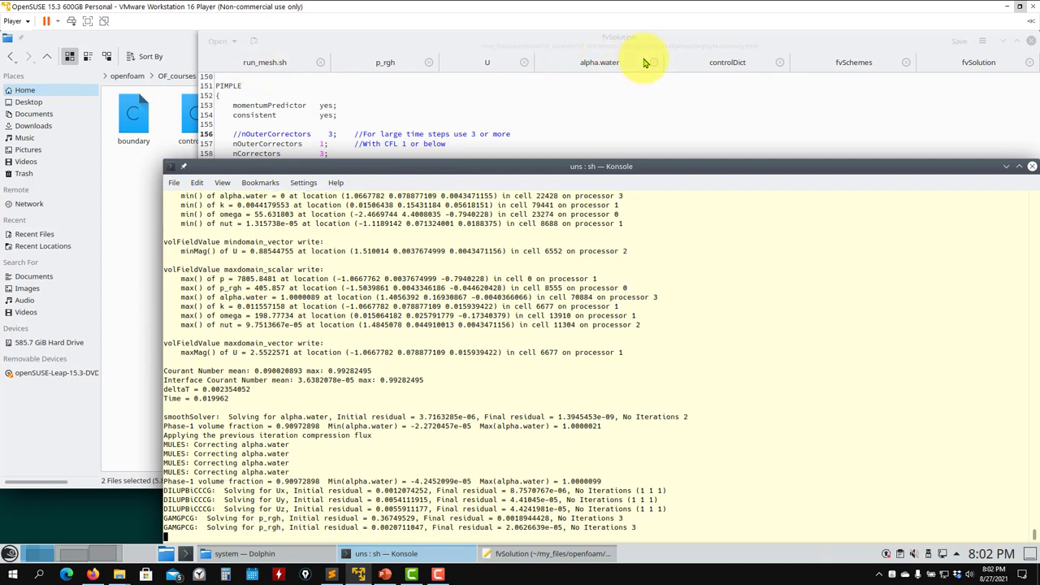
Step: Close the alpha.water, U and p_rgh files in the editor and bring up controlDict
{"action": "left_click", "coordinate": [648, 65]}
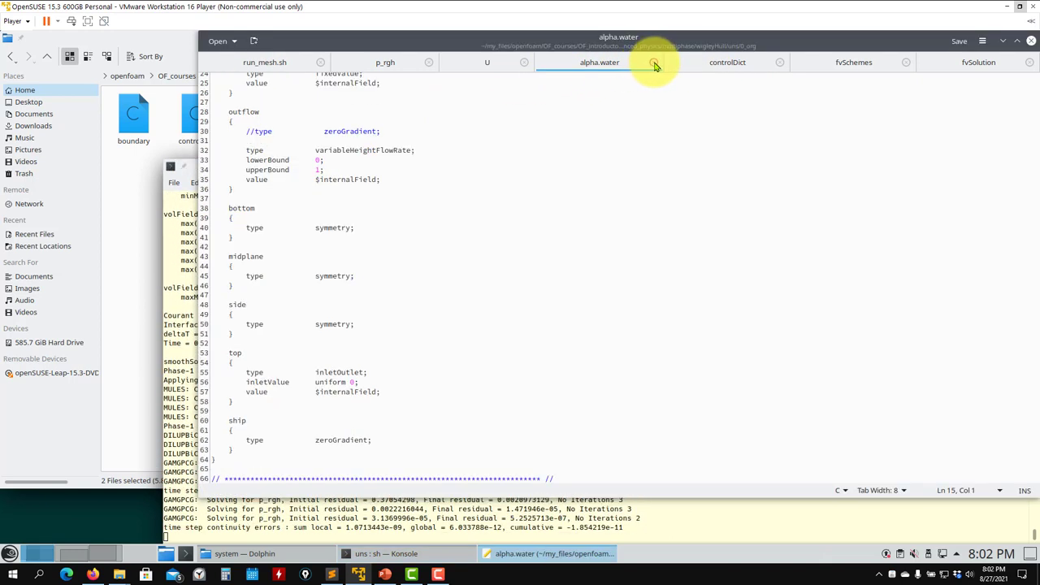
{"action": "left_click", "coordinate": [654, 64]}
{"action": "left_click", "coordinate": [517, 64]}
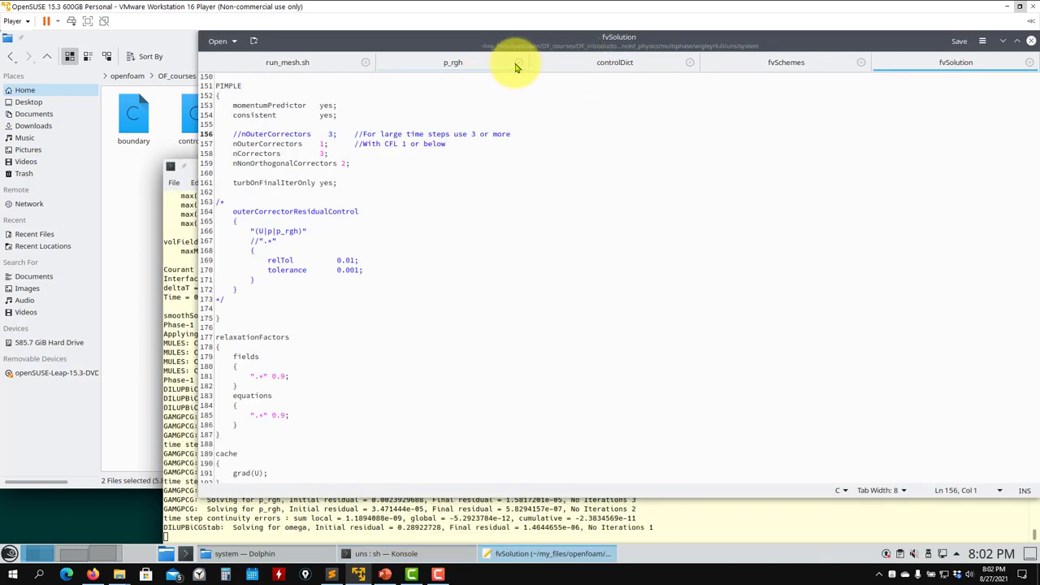
{"action": "left_click", "coordinate": [518, 64]}
{"action": "left_click", "coordinate": [517, 65]}
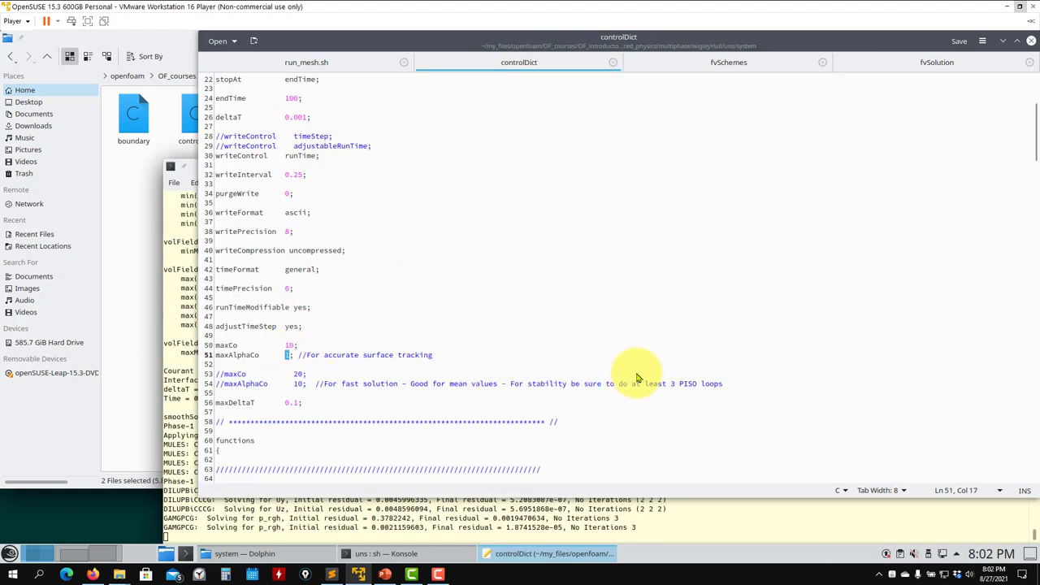
Step: In controlDict, reword the fast-solution comment to "3 OUTER PISO loops", set the active maxAlphaCo to 4, and save the file
{"action": "left_click_drag", "start_coordinate": [734, 384], "coordinate": [210, 378]}
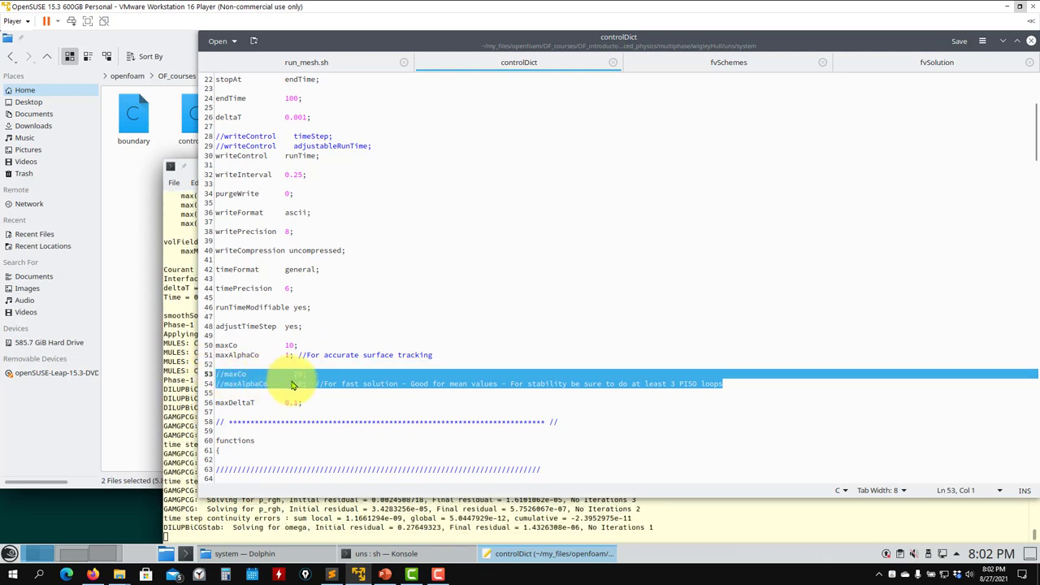
{"action": "left_click", "coordinate": [374, 388]}
{"action": "left_click", "coordinate": [524, 384]}
{"action": "left_click", "coordinate": [555, 385]}
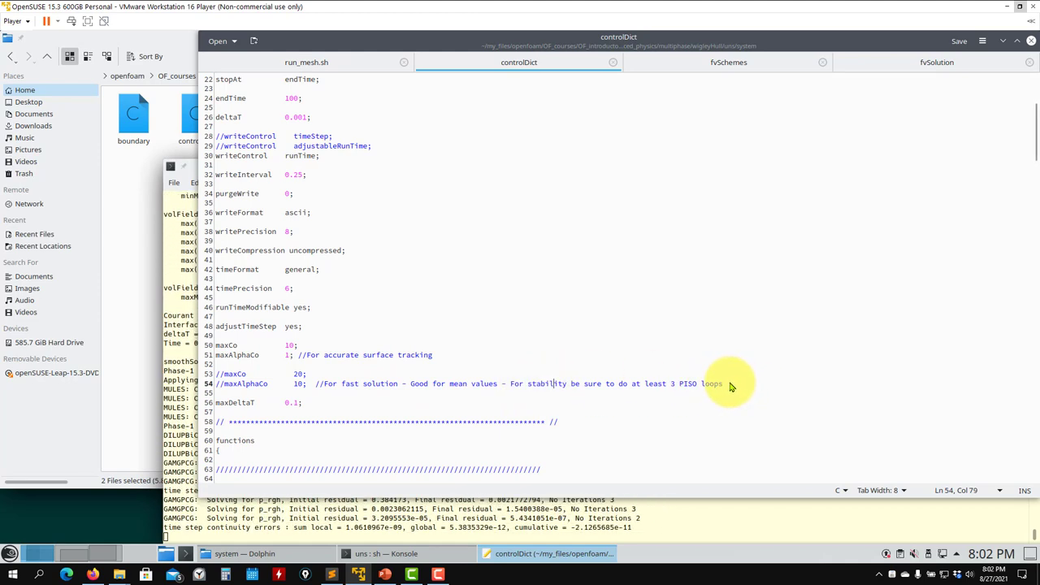
{"action": "left_click", "coordinate": [680, 385]}
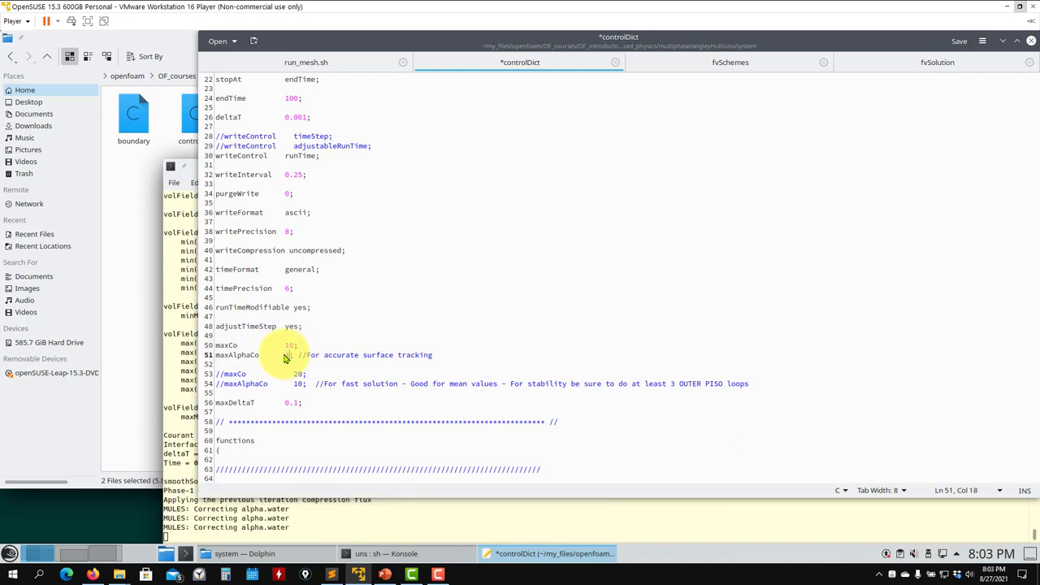
{"action": "left_click", "coordinate": [185, 396]}
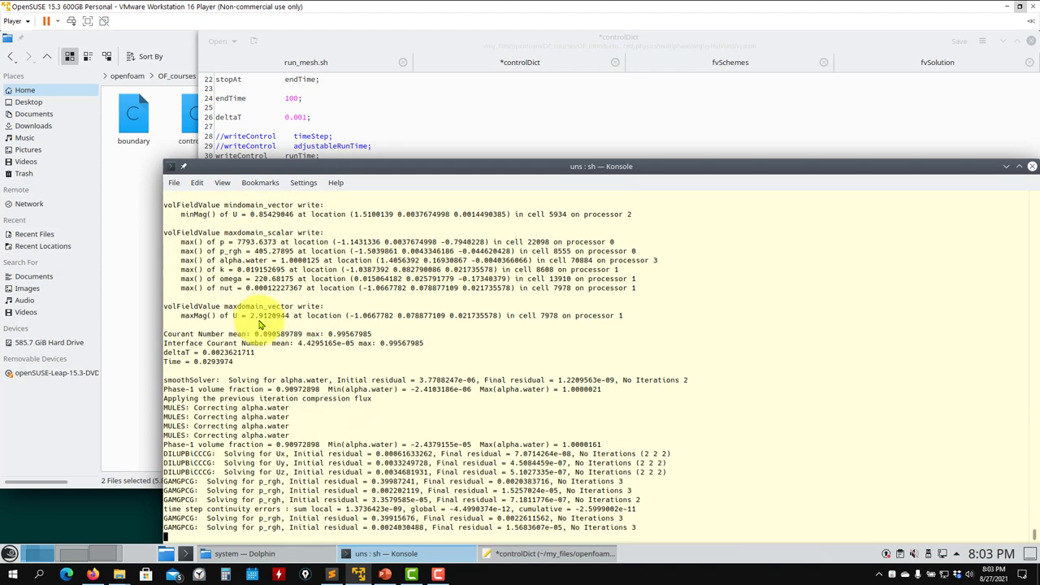
{"action": "left_click", "coordinate": [468, 140]}
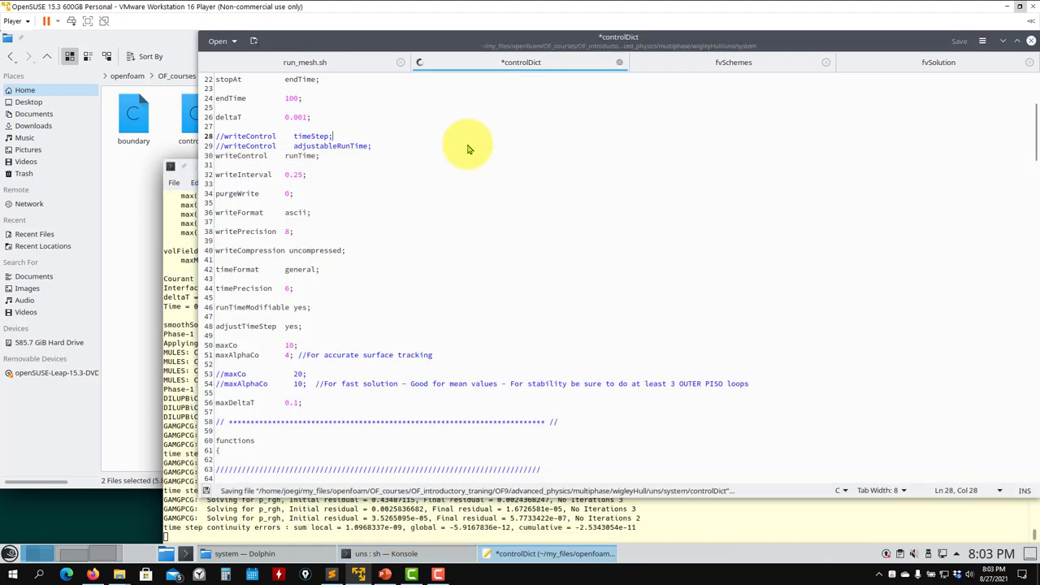
Step: Review the Courant numbers, deltaT, force output and the minimum and maximum alpha.water values in the solver log
{"action": "left_click", "coordinate": [276, 519]}
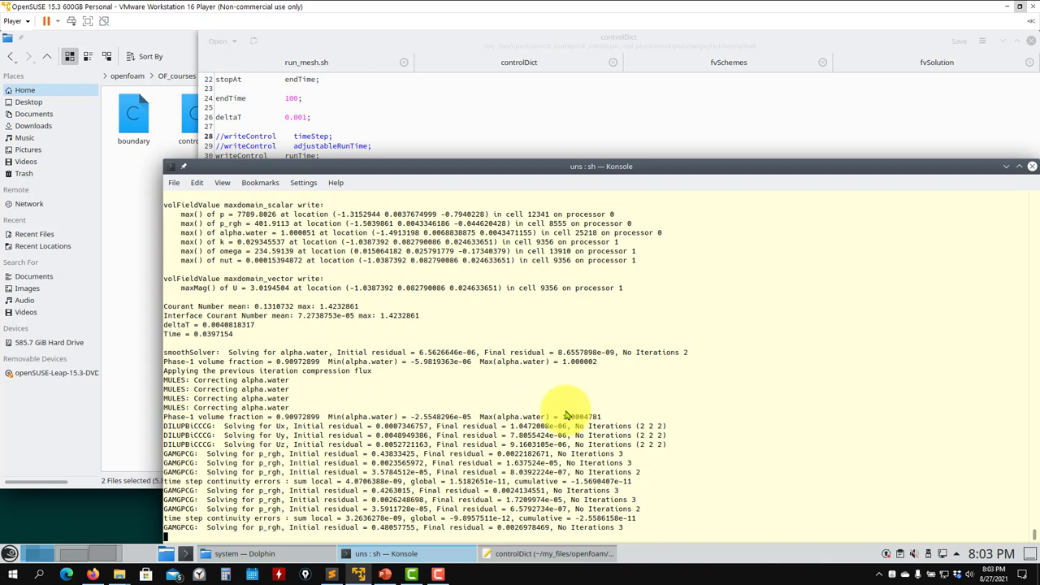
{"action": "scroll", "coordinate": [390, 427], "scroll_direction": "up", "scroll_amount": 2}
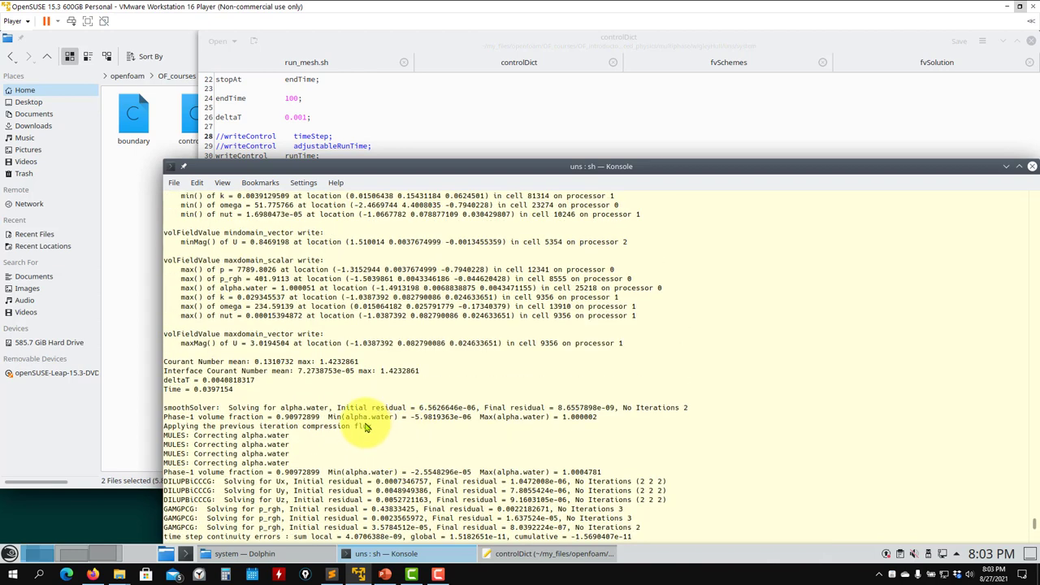
{"action": "scroll", "coordinate": [260, 357], "scroll_direction": "up", "scroll_amount": 2}
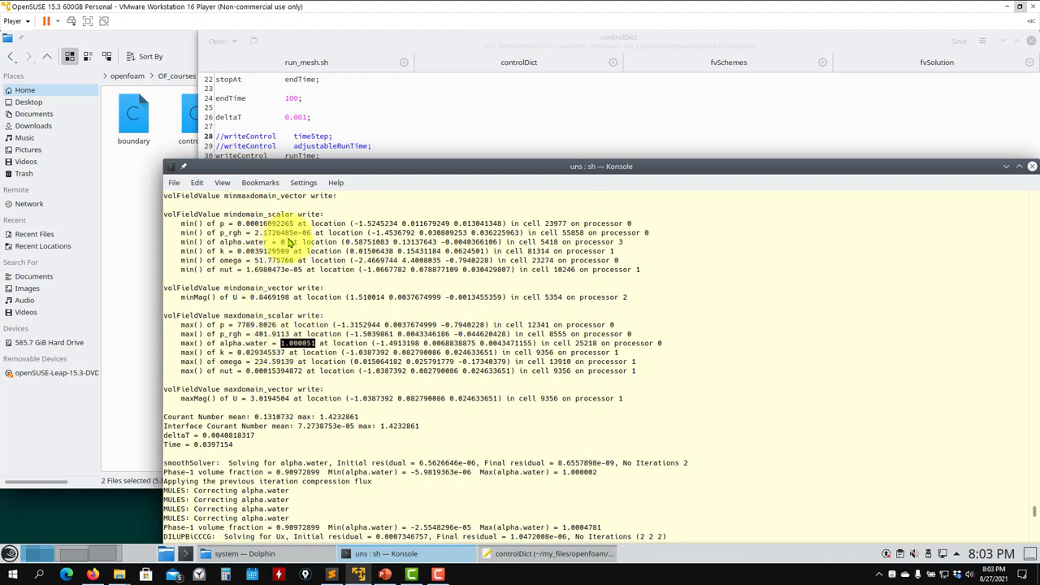
{"action": "scroll", "coordinate": [361, 305], "scroll_direction": "down", "scroll_amount": 1}
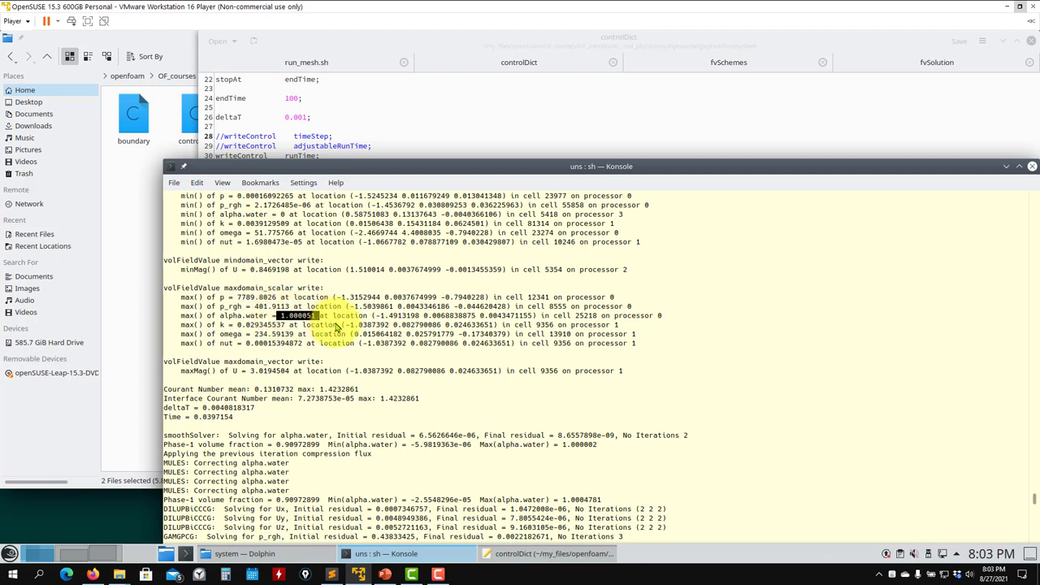
{"action": "scroll", "coordinate": [341, 326], "scroll_direction": "down", "scroll_amount": 15}
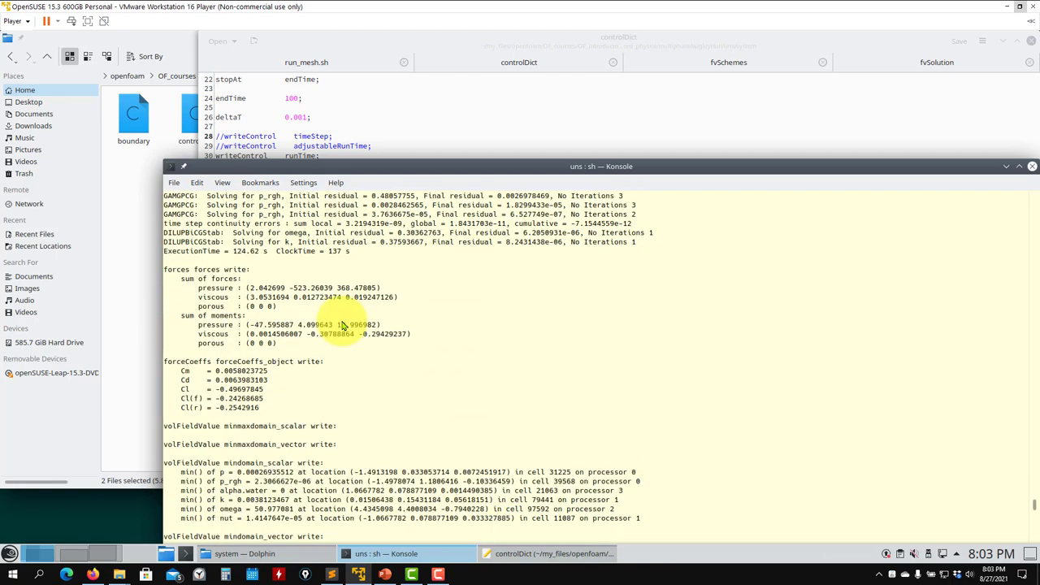
Step: Check the interface Courant number and the alpha.water bounds of the latest time steps in the solver log
{"action": "scroll", "coordinate": [342, 325], "scroll_direction": "down", "scroll_amount": 12}
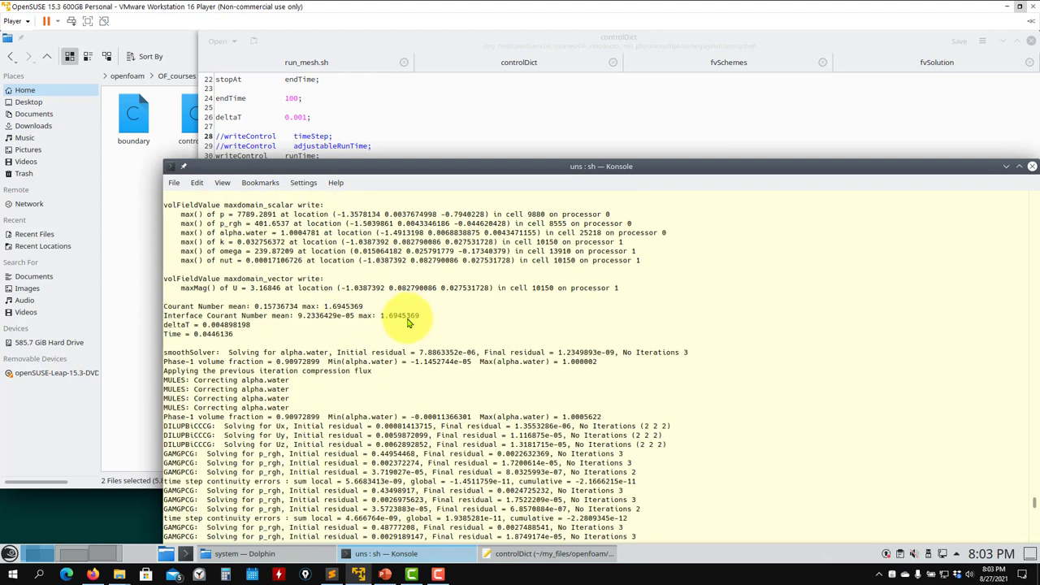
{"action": "scroll", "coordinate": [423, 319], "scroll_direction": "down", "scroll_amount": 10}
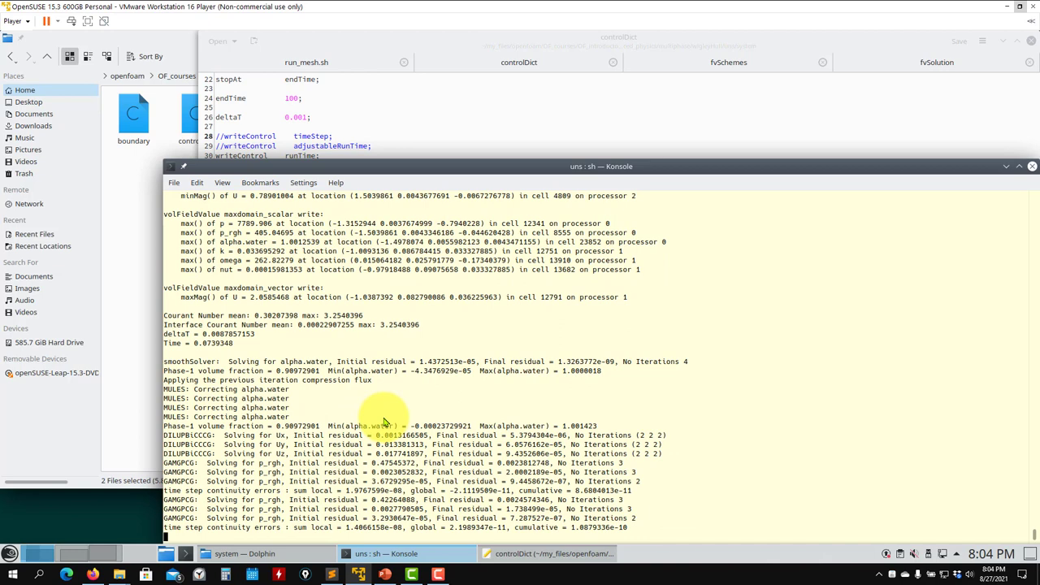
{"action": "scroll", "coordinate": [387, 422], "scroll_direction": "up", "scroll_amount": 1}
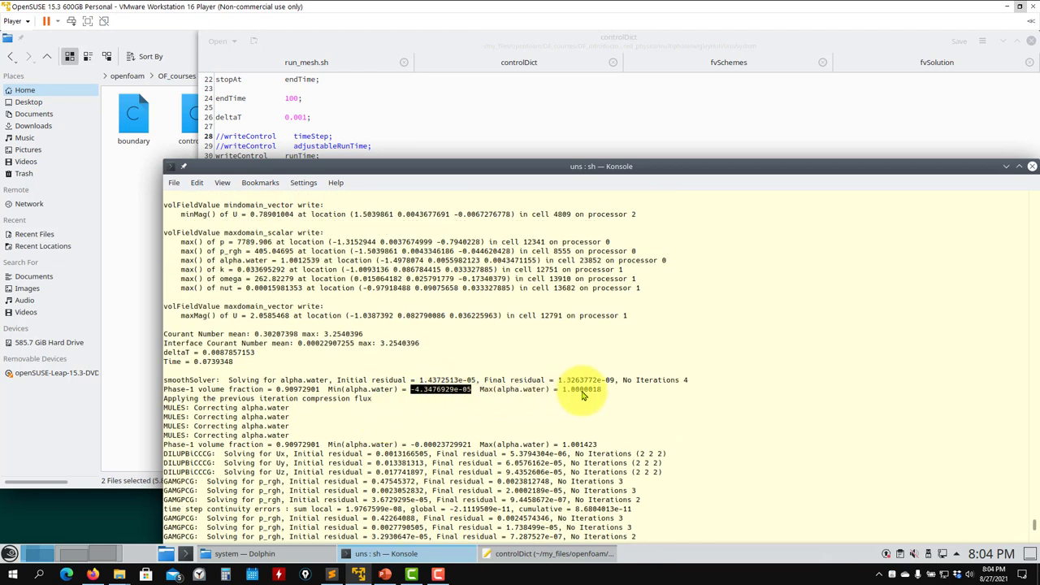
Step: In fvSolution, activate the nOuterCorrectors 3 line, comment out the nOuterCorrectors 1 line, and save the file
{"action": "left_click", "coordinate": [685, 139]}
{"action": "left_click", "coordinate": [894, 59]}
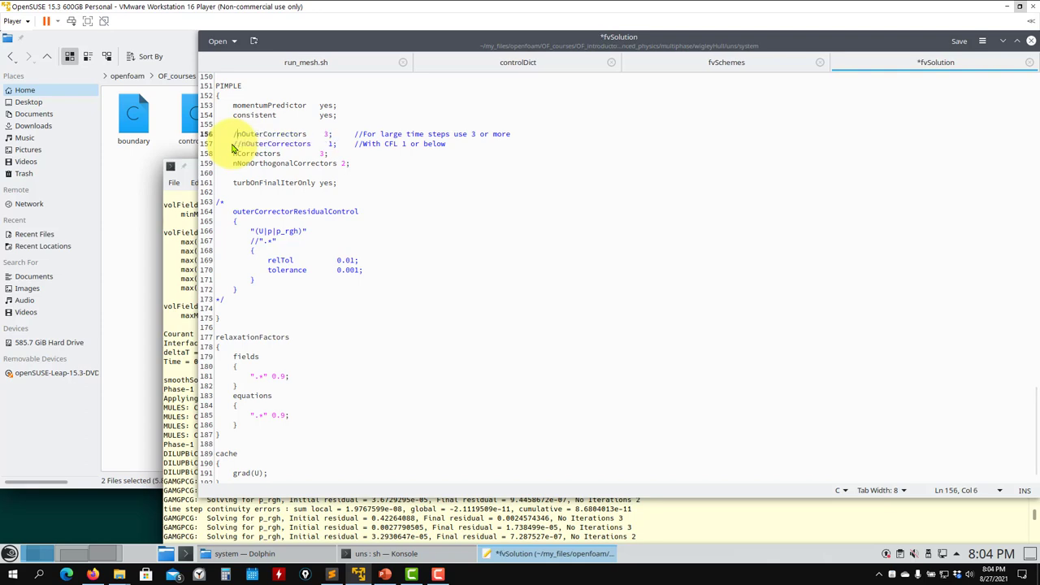
{"action": "key", "text": "ctrl+s"}
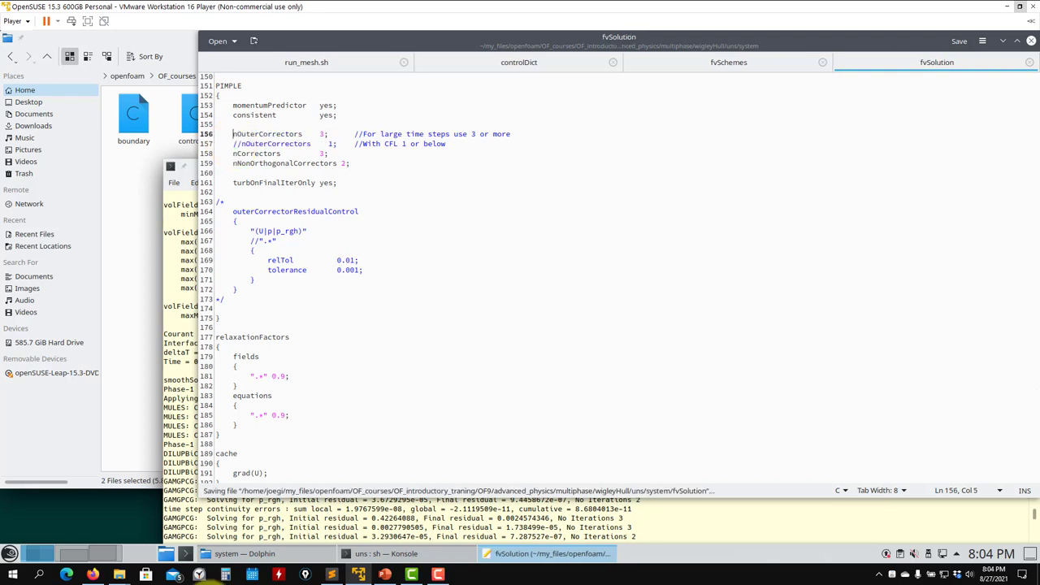
Step: Examine the PIMPLE outer iterations in the solver log, with their residuals, interface Courant number and force output, against the fvSolution corrector settings
{"action": "left_click", "coordinate": [349, 527]}
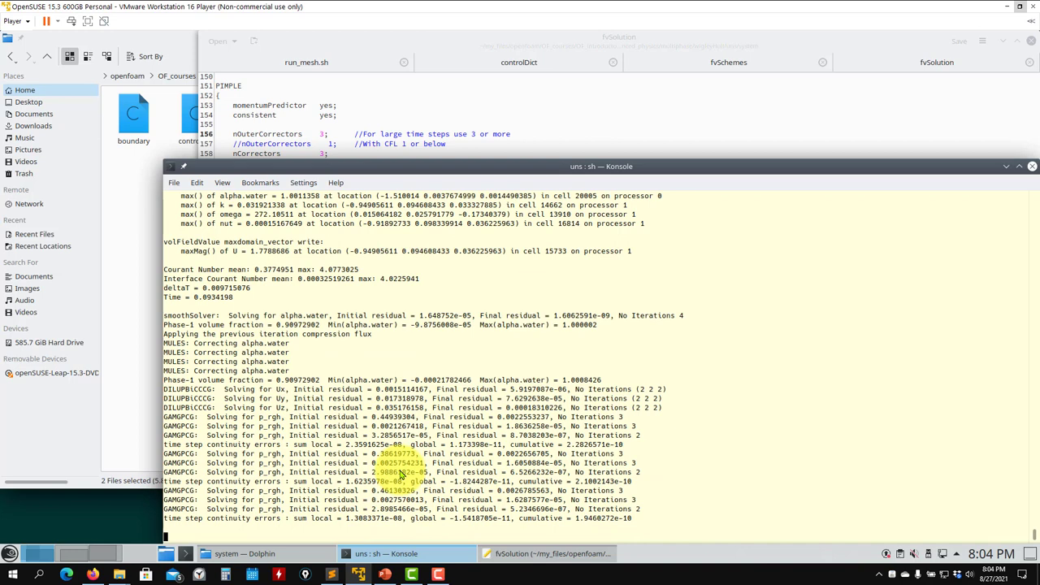
{"action": "left_click", "coordinate": [333, 137]}
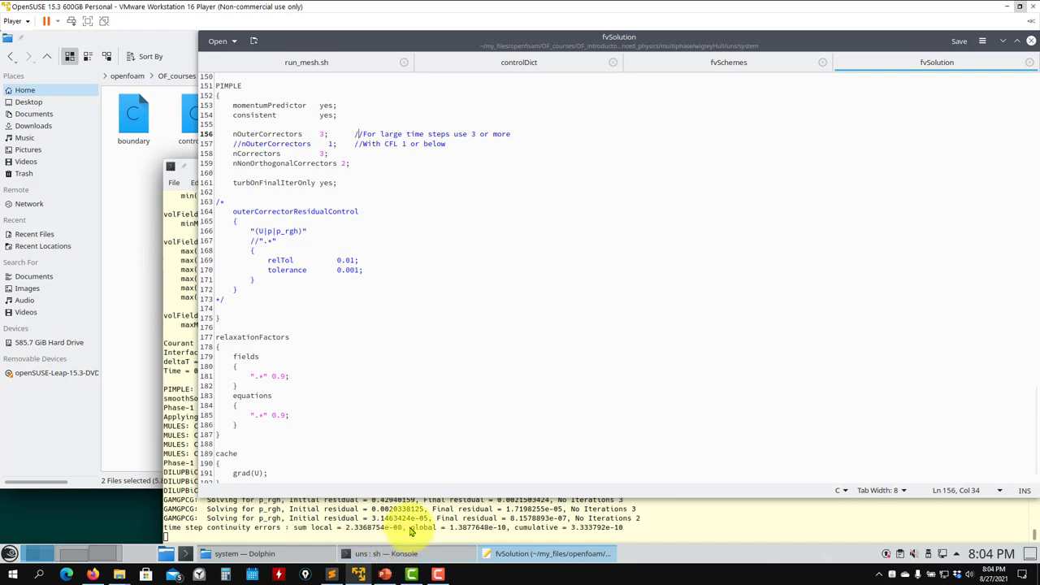
{"action": "left_click", "coordinate": [409, 529]}
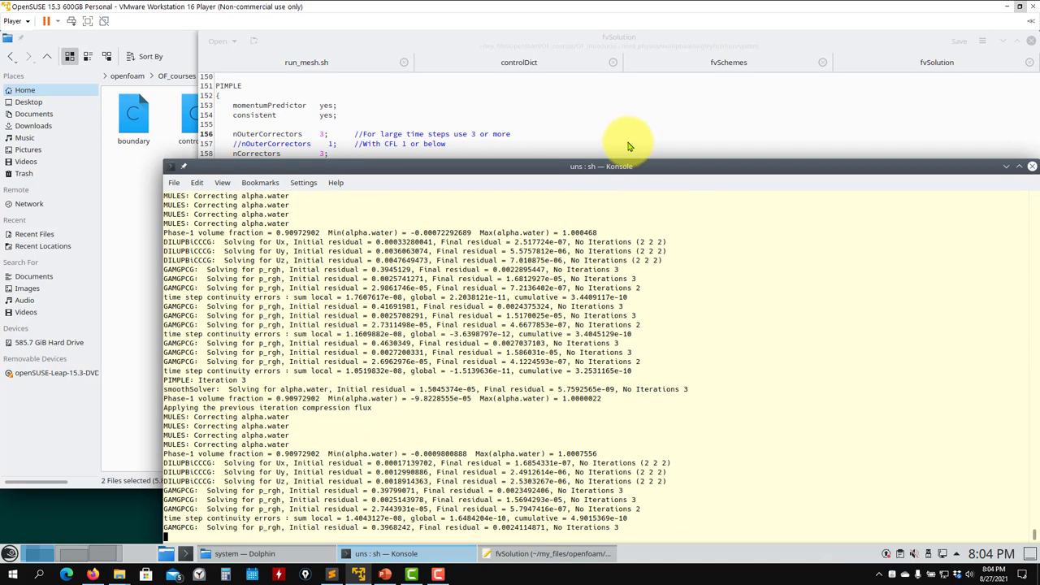
{"action": "left_click", "coordinate": [617, 120]}
{"action": "left_click", "coordinate": [414, 512]}
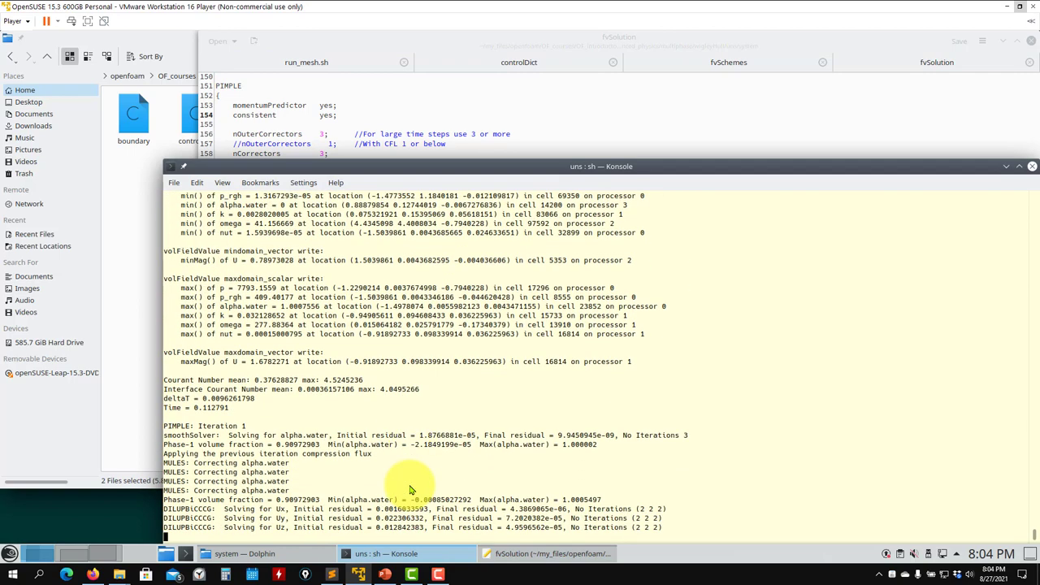
{"action": "scroll", "coordinate": [398, 456], "scroll_direction": "up", "scroll_amount": 1}
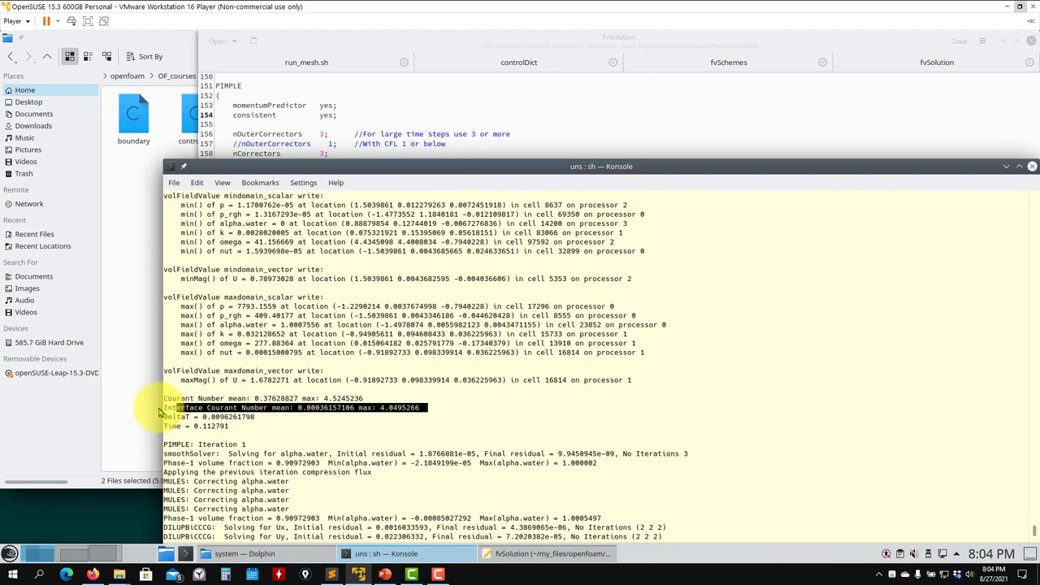
{"action": "scroll", "coordinate": [210, 411], "scroll_direction": "down", "scroll_amount": 6}
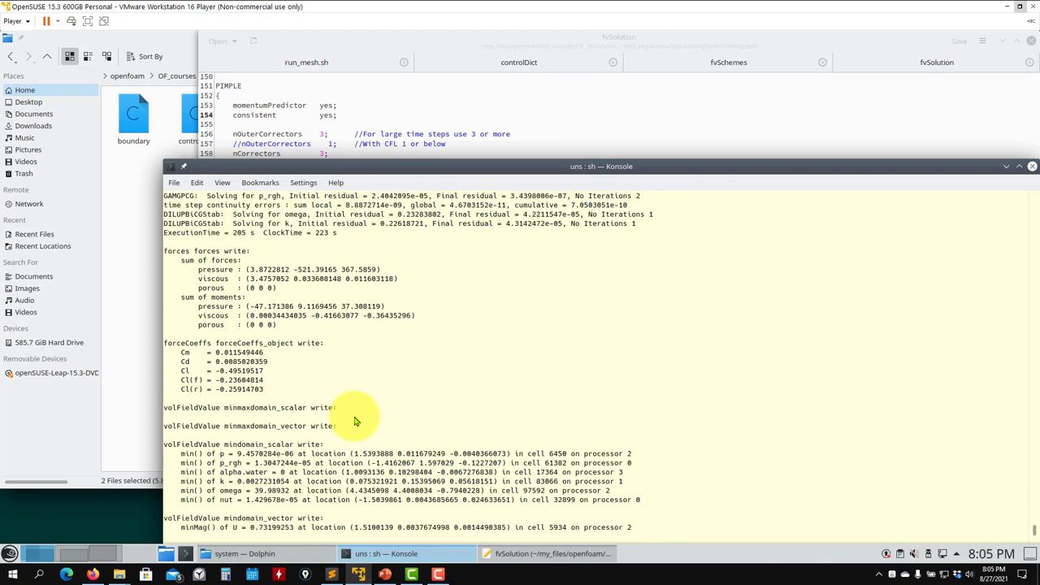
{"action": "scroll", "coordinate": [354, 421], "scroll_direction": "up", "scroll_amount": 6}
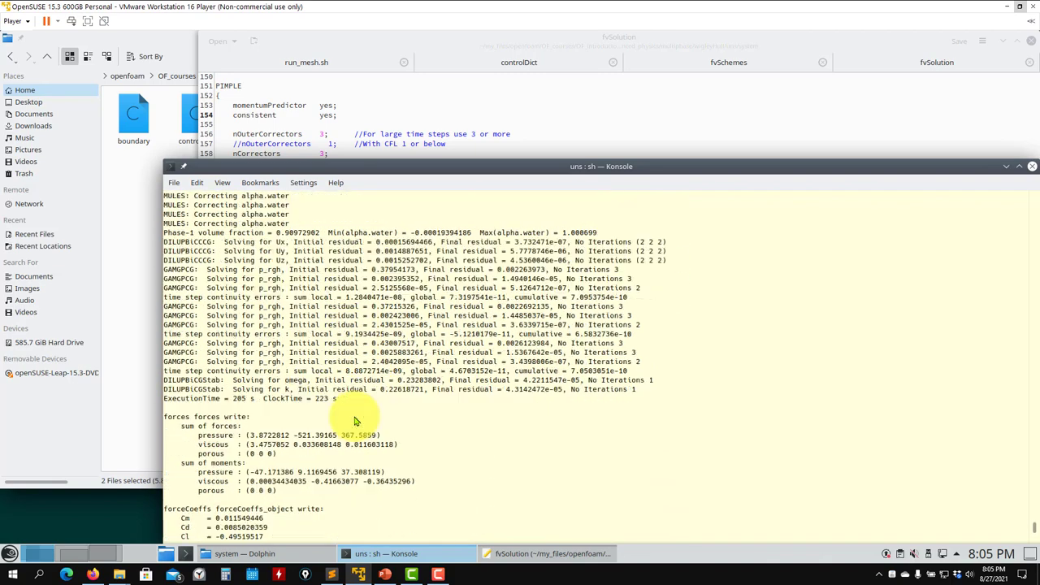
{"action": "scroll", "coordinate": [354, 421], "scroll_direction": "down", "scroll_amount": 6}
Step: Look over controlDict and inspect the Courant and interface Courant number lines at the start of the latest time step in the log
{"action": "left_click", "coordinate": [562, 63]}
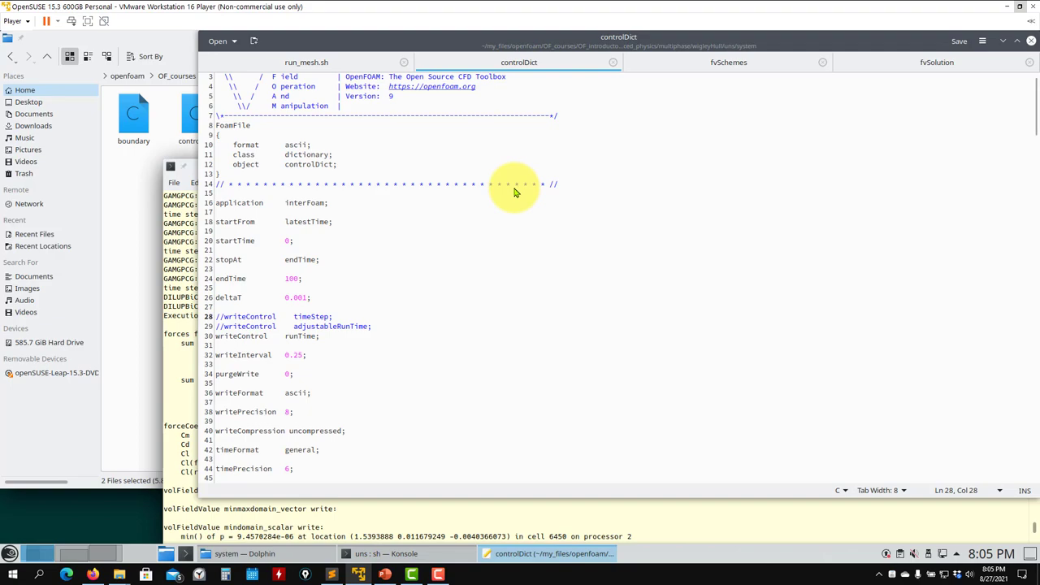
{"action": "scroll", "coordinate": [543, 378], "scroll_direction": "down", "scroll_amount": 20}
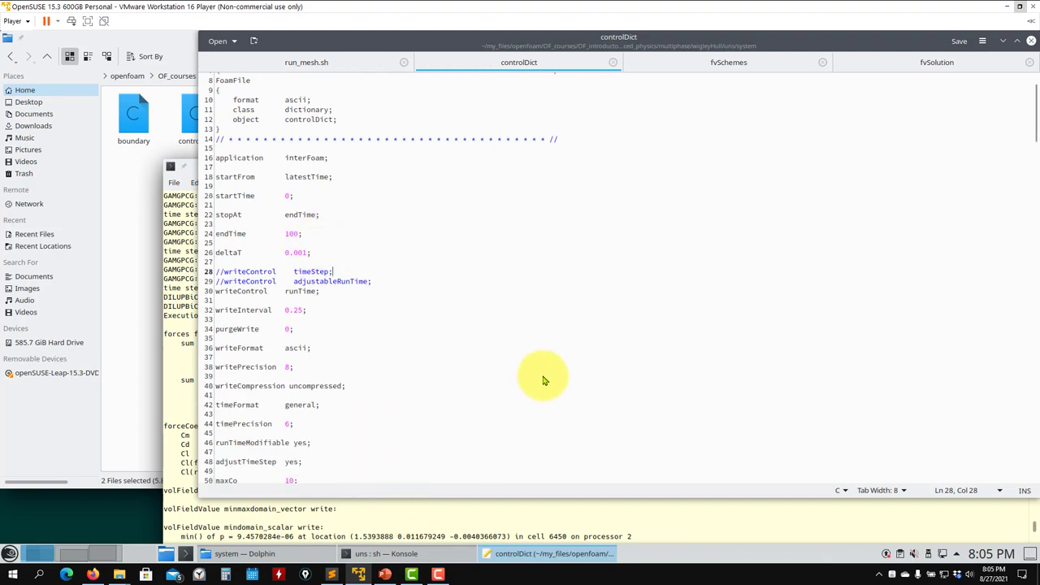
{"action": "left_click", "coordinate": [478, 530]}
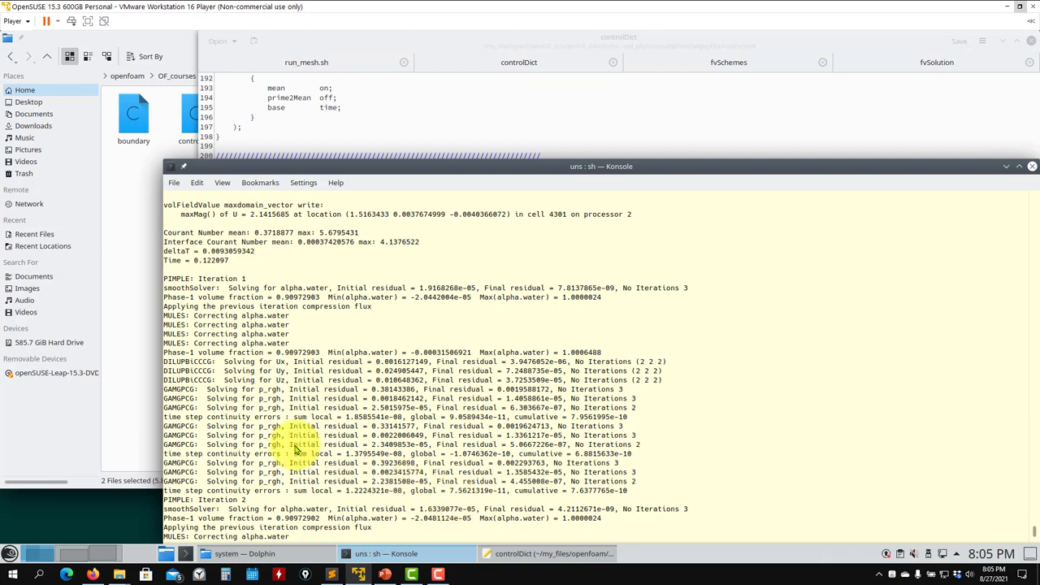
{"action": "scroll", "coordinate": [297, 441], "scroll_direction": "up", "scroll_amount": 15}
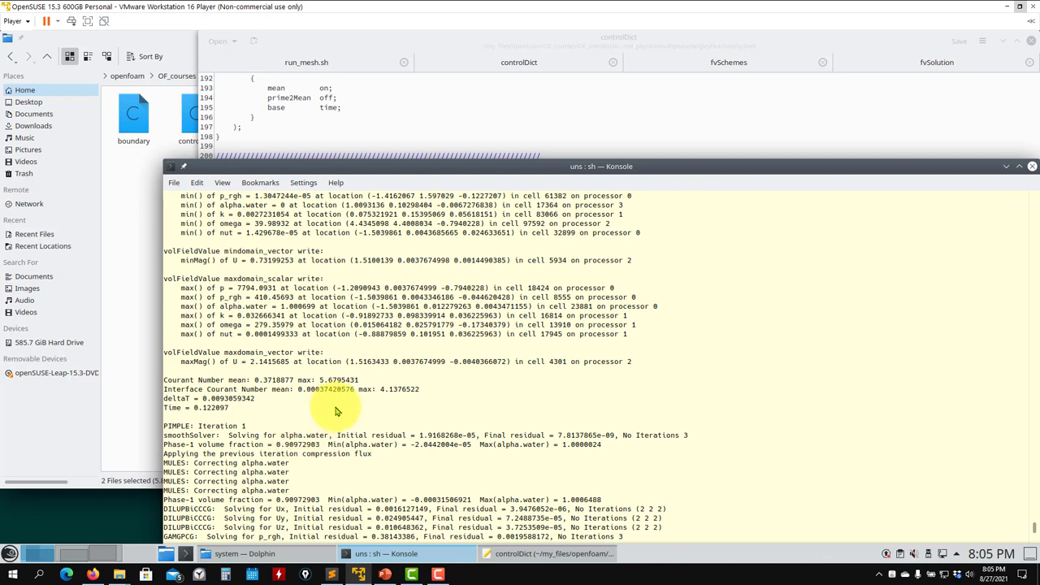
{"action": "left_click_drag", "start_coordinate": [430, 389], "coordinate": [169, 384]}
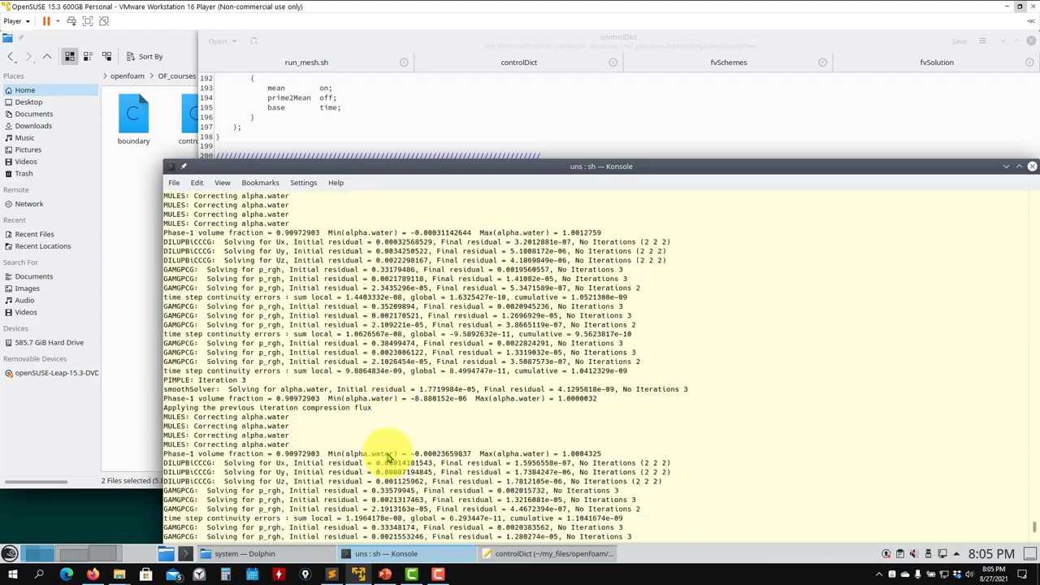
Step: In controlDict, set the active maxAlphaCo for accurate surface tracking to 2 and save the file
{"action": "left_click", "coordinate": [490, 94]}
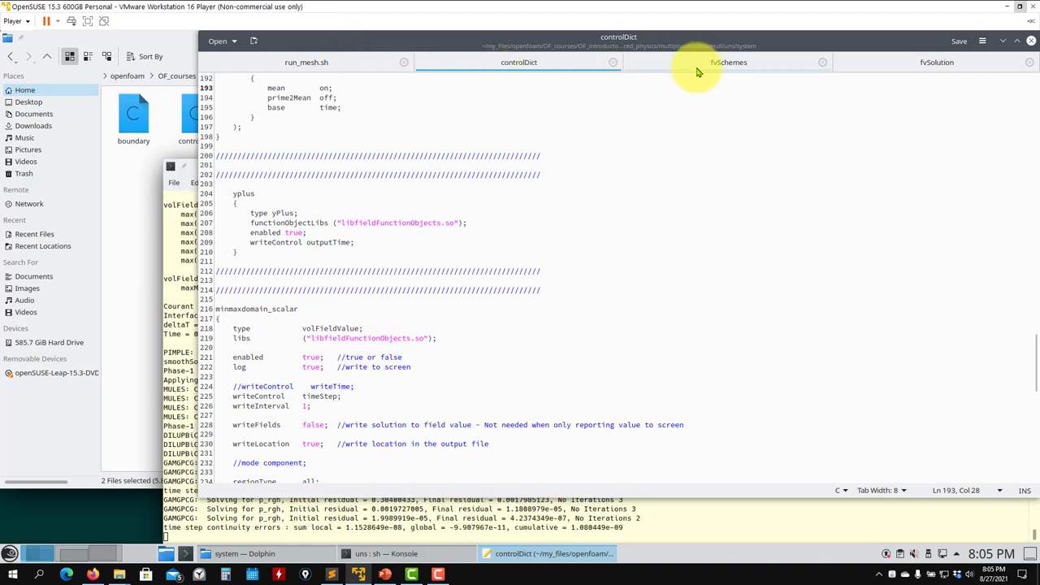
{"action": "left_click", "coordinate": [306, 64]}
{"action": "left_click", "coordinate": [505, 67]}
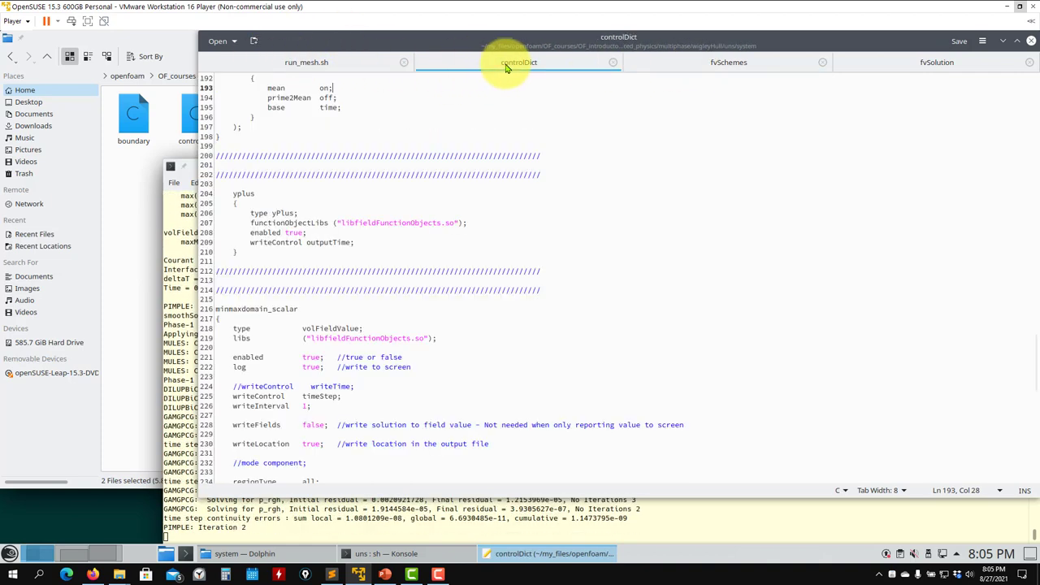
{"action": "left_click", "coordinate": [695, 65]}
{"action": "left_click", "coordinate": [504, 65]}
{"action": "scroll", "coordinate": [289, 274], "scroll_direction": "up", "scroll_amount": 20}
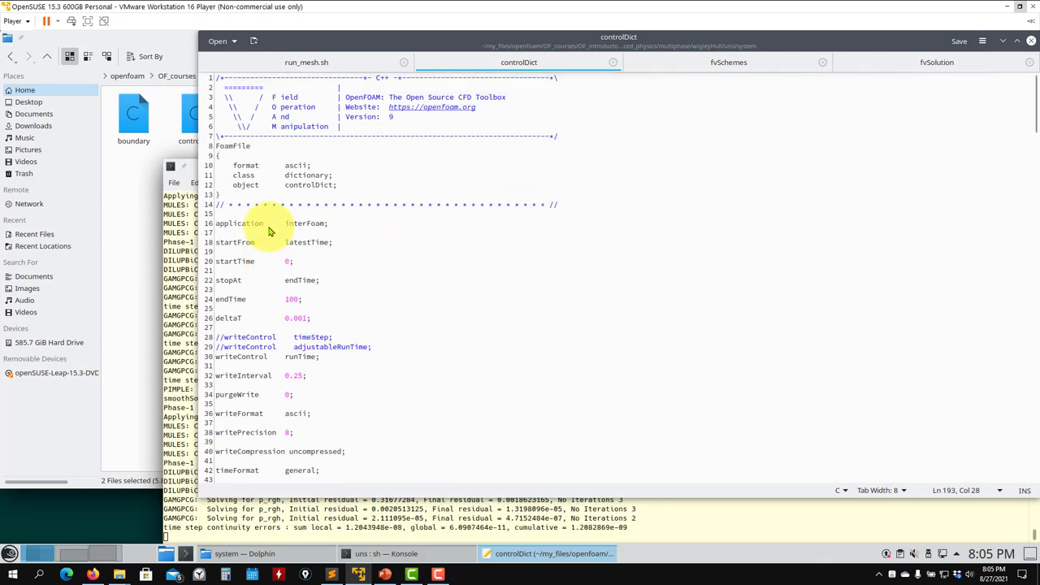
{"action": "scroll", "coordinate": [271, 232], "scroll_direction": "down", "scroll_amount": 20}
{"action": "scroll", "coordinate": [270, 232], "scroll_direction": "up", "scroll_amount": 16}
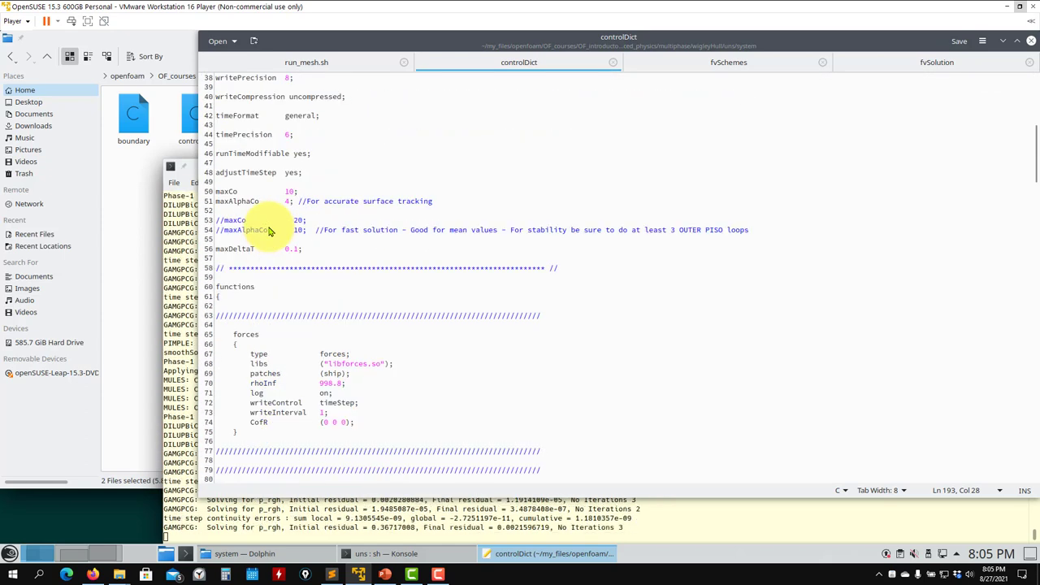
{"action": "key", "text": "BackSpace"}
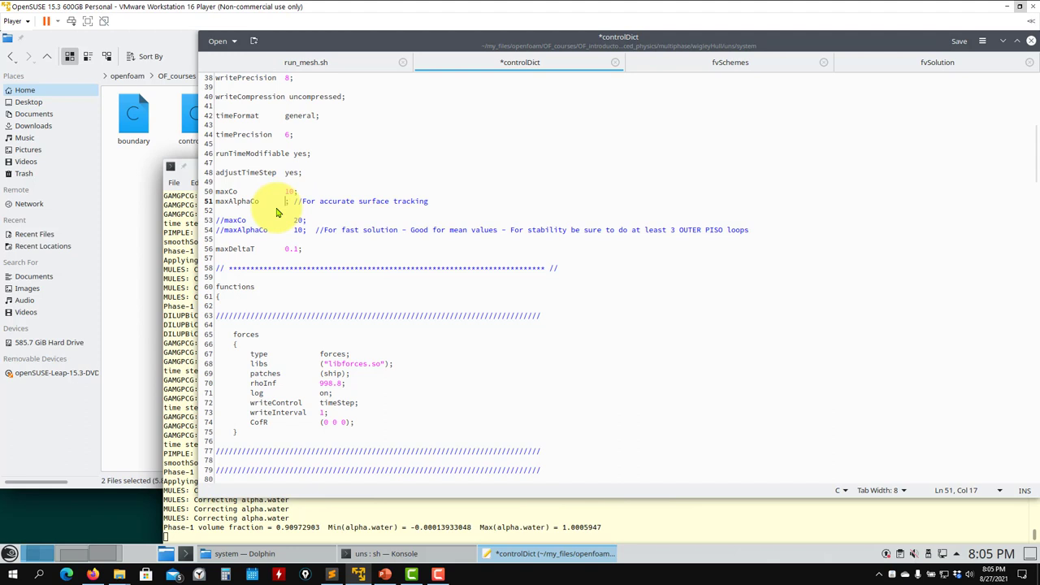
{"action": "key", "text": "BackSpace"}
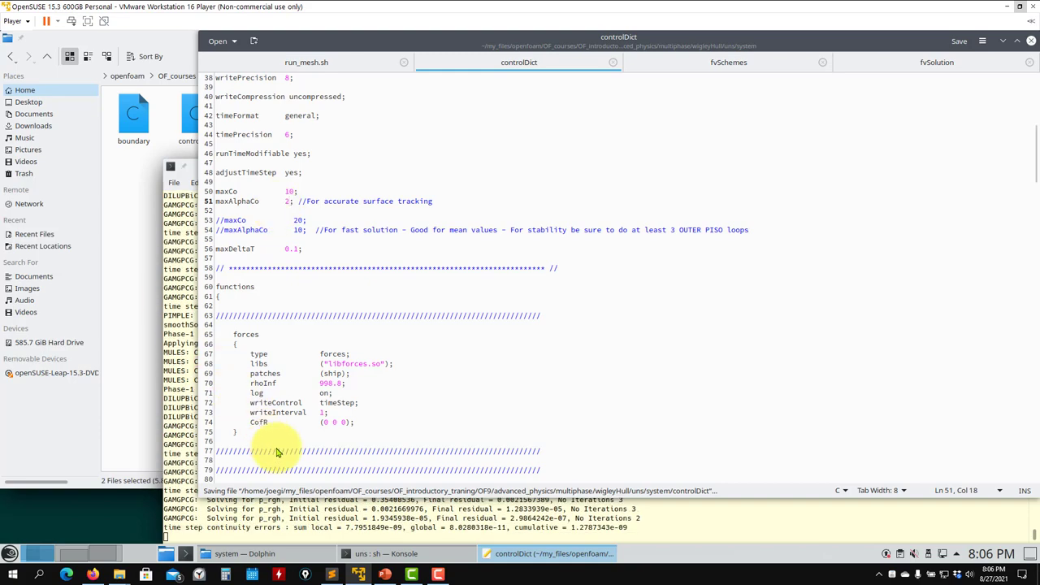
Step: Check how the running solver responds to the new maxAlphaCo by reading deltaT and the Courant numbers in the log
{"action": "left_click", "coordinate": [313, 520]}
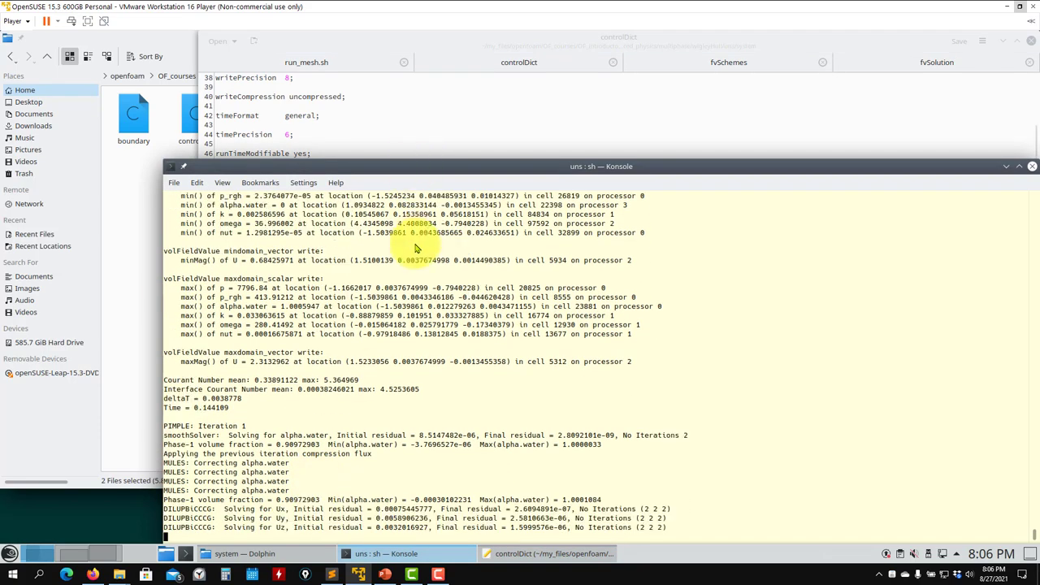
{"action": "left_click", "coordinate": [390, 81]}
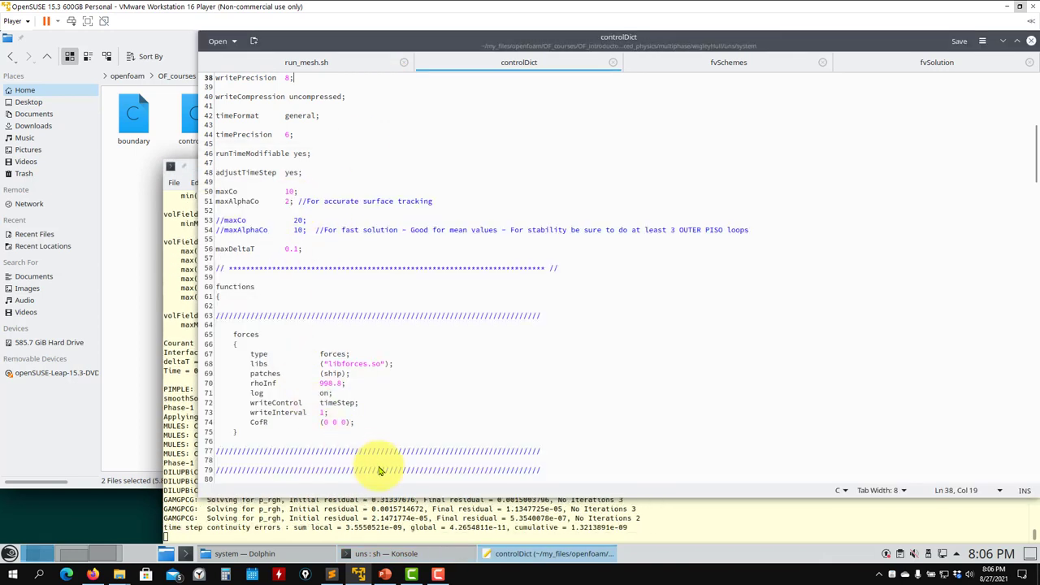
{"action": "left_click", "coordinate": [412, 512]}
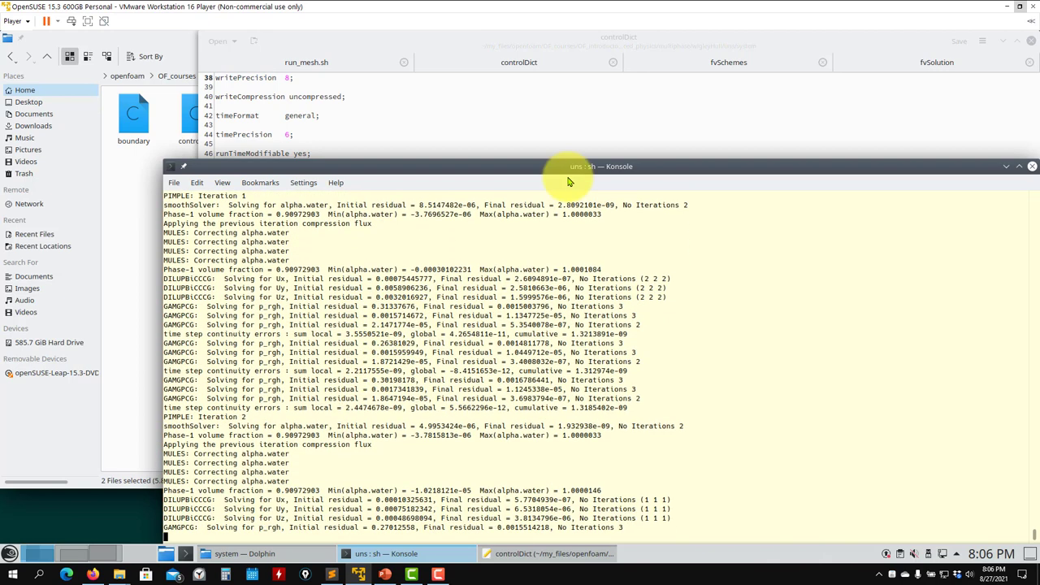
Step: In fvSolution, comment out the nOuterCorrectors 3 line, activate the nOuterCorrectors 1 line, and save the file
{"action": "left_click", "coordinate": [901, 68]}
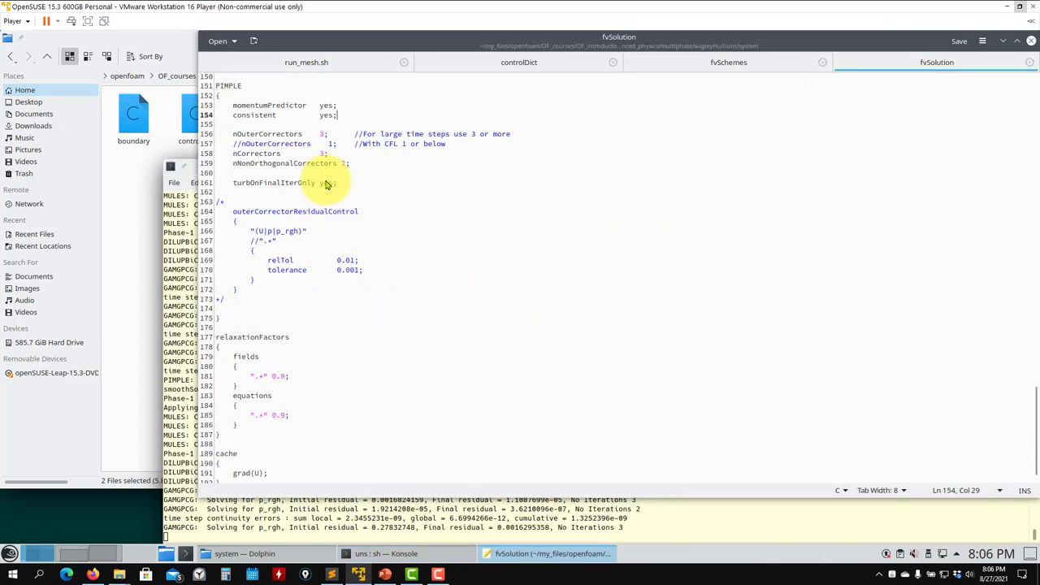
{"action": "key", "text": "Down"}
{"action": "key", "text": "Down"}
{"action": "key", "text": "Home"}
{"action": "type", "text": "//"}
{"action": "key", "text": "Down"}
{"action": "key", "text": "Home"}
{"action": "key", "text": "Delete"}
{"action": "key", "text": "Delete"}
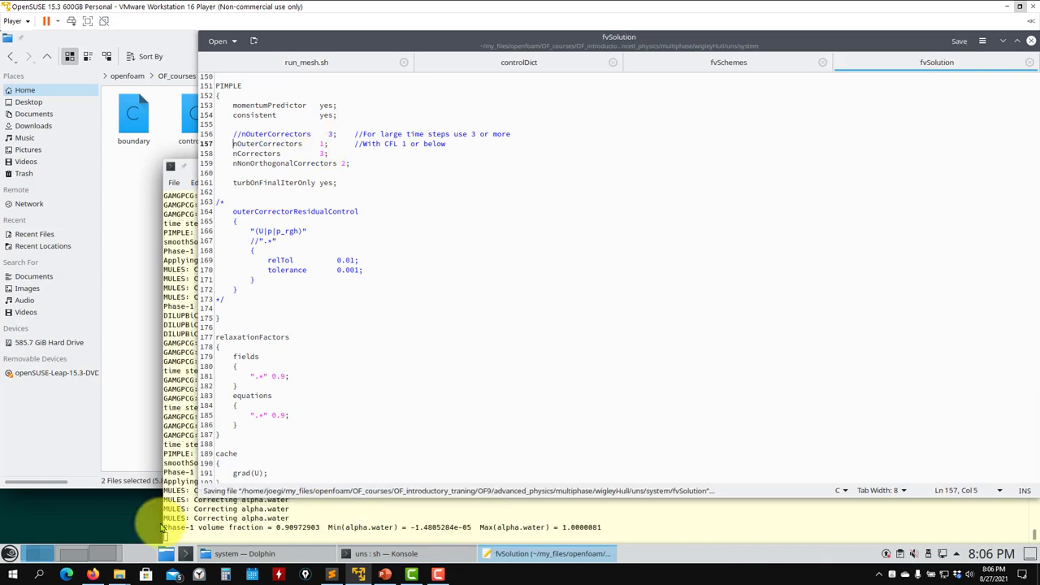
Step: Check in the solver log that fvSolution is re-read, and review the following Courant numbers and alpha.water bounds
{"action": "left_click", "coordinate": [388, 502]}
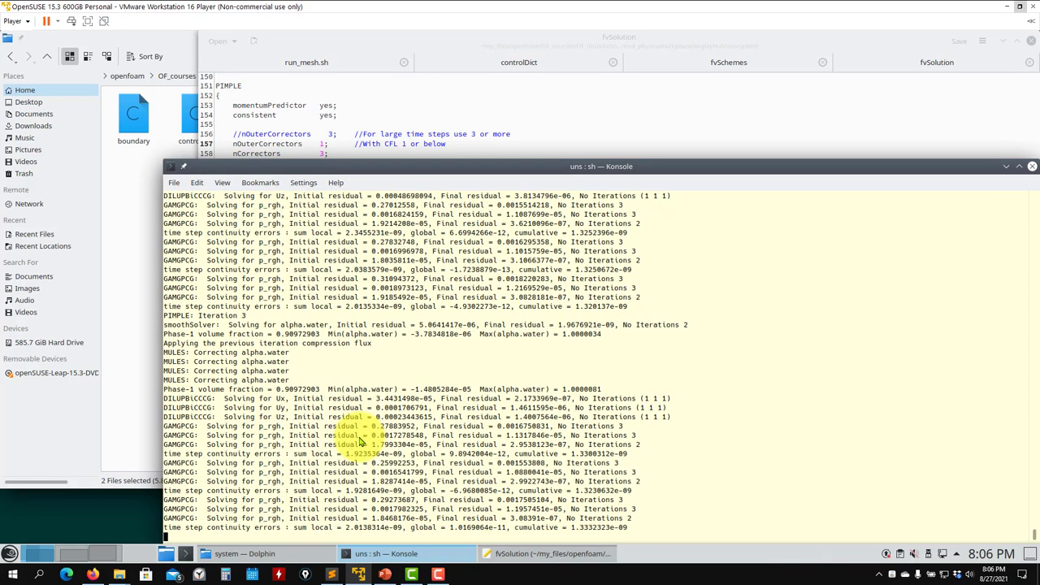
{"action": "scroll", "coordinate": [326, 423], "scroll_direction": "up", "scroll_amount": 10}
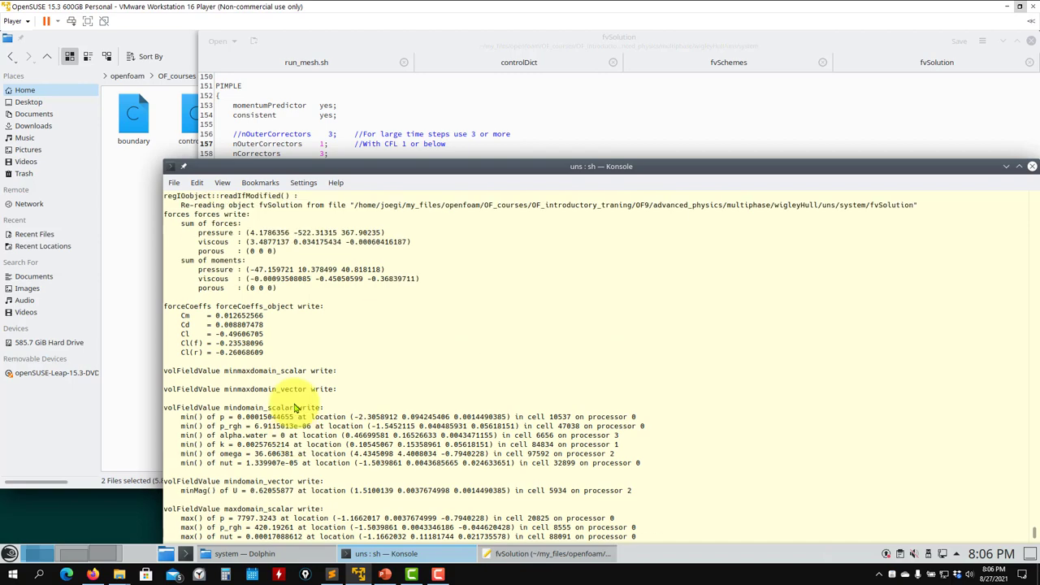
{"action": "scroll", "coordinate": [295, 408], "scroll_direction": "down", "scroll_amount": 10}
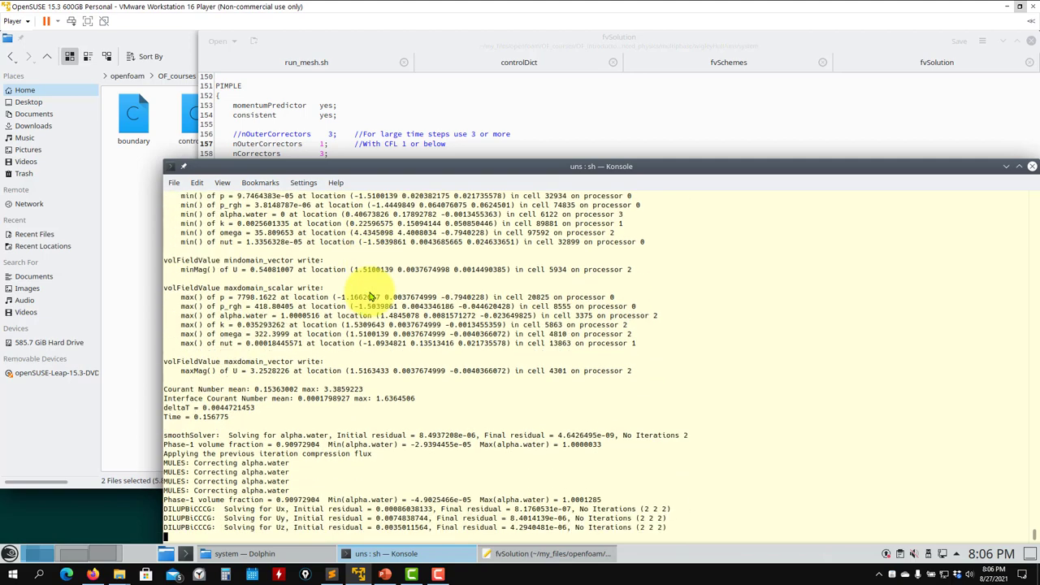
Step: Examine the commented-out div(phi,alpha) options in fvSchemes, PLIC interfaceCompression vanLeer 1 and MPLIC
{"action": "left_click", "coordinate": [714, 55]}
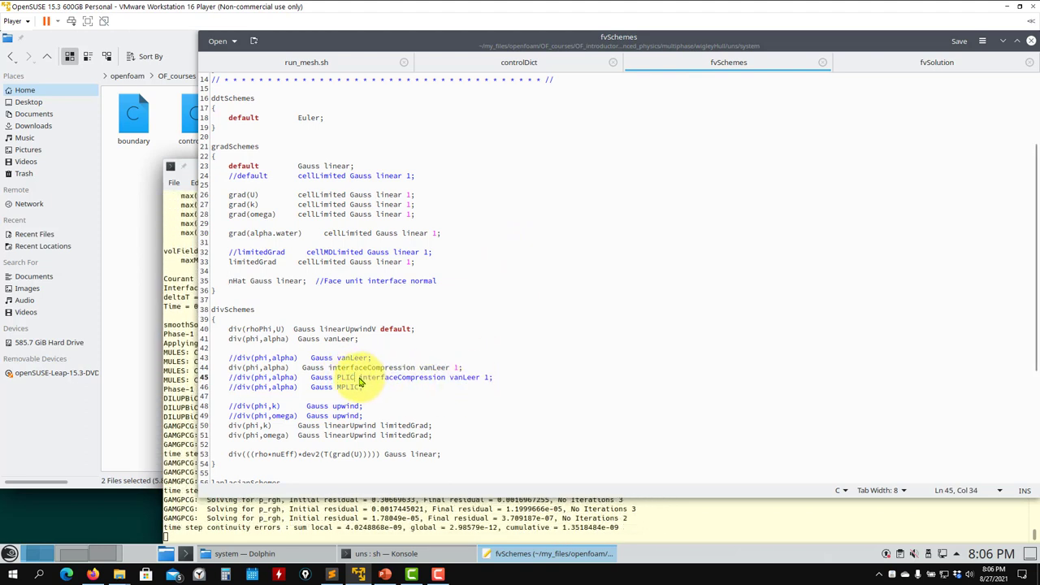
{"action": "left_click_drag", "start_coordinate": [360, 382], "coordinate": [489, 382]}
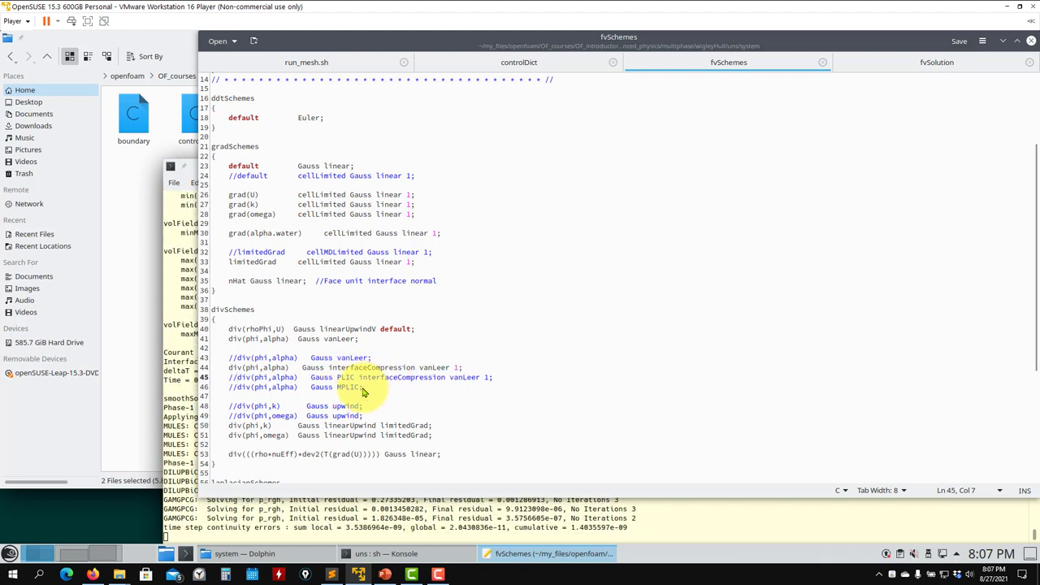
{"action": "left_click_drag", "start_coordinate": [363, 393], "coordinate": [205, 377]}
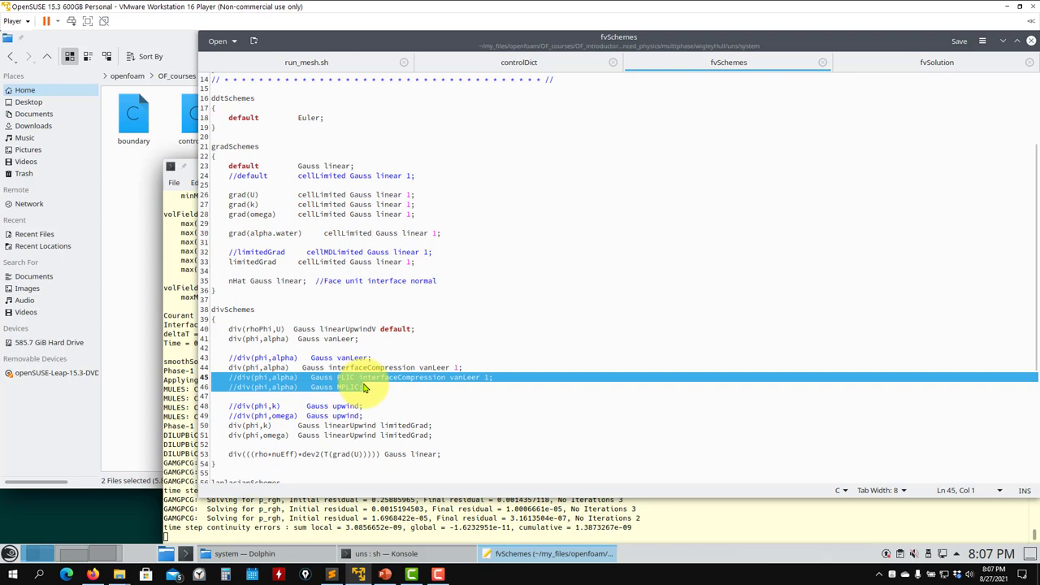
{"action": "left_click", "coordinate": [362, 387]}
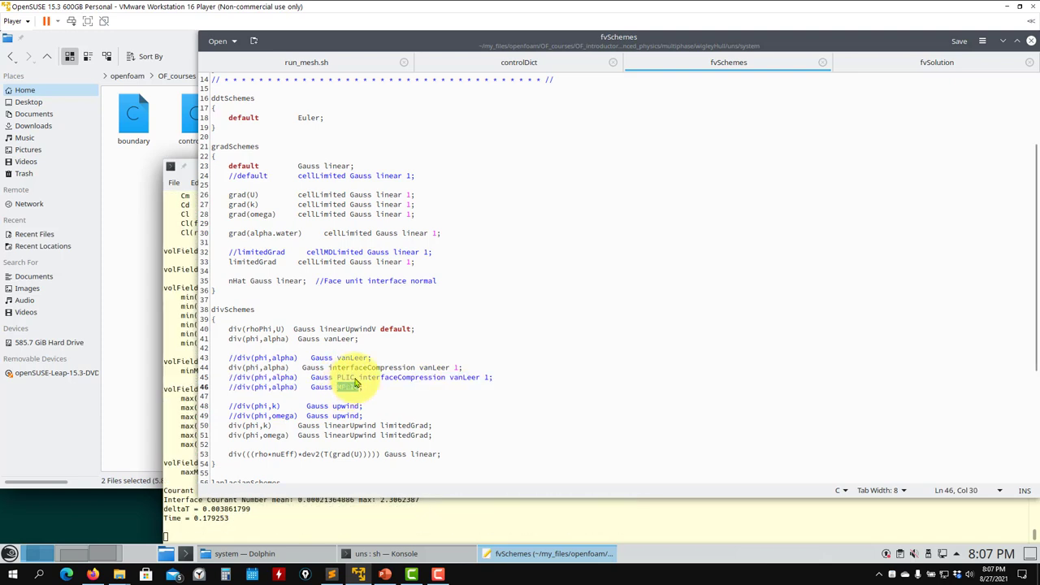
Step: In controlDict, set maxAlphaCo to 1 and save the file
{"action": "left_click", "coordinate": [484, 57]}
{"action": "key", "text": "BackSpace"}
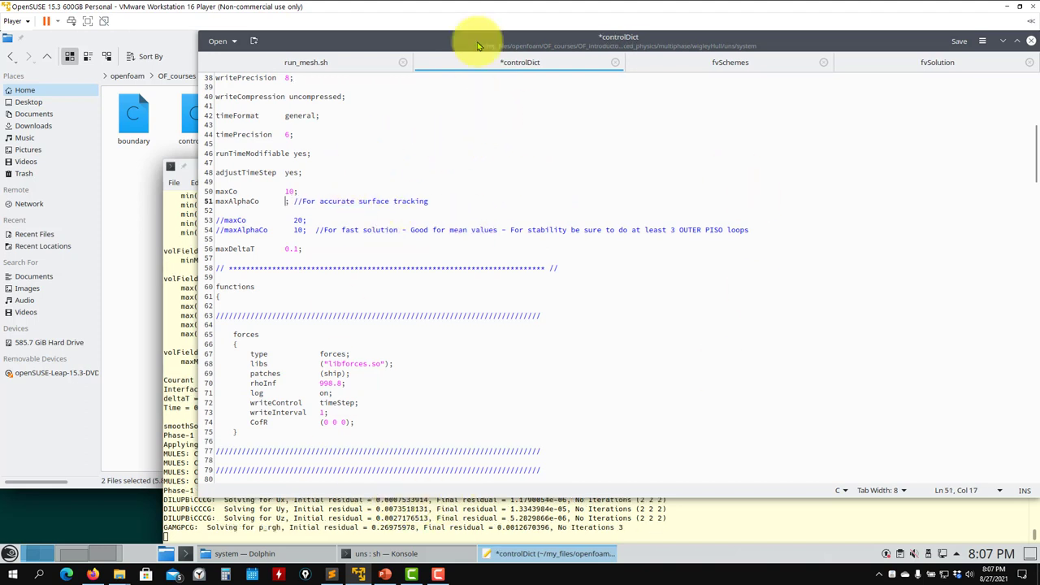
{"action": "type", "text": "1"}
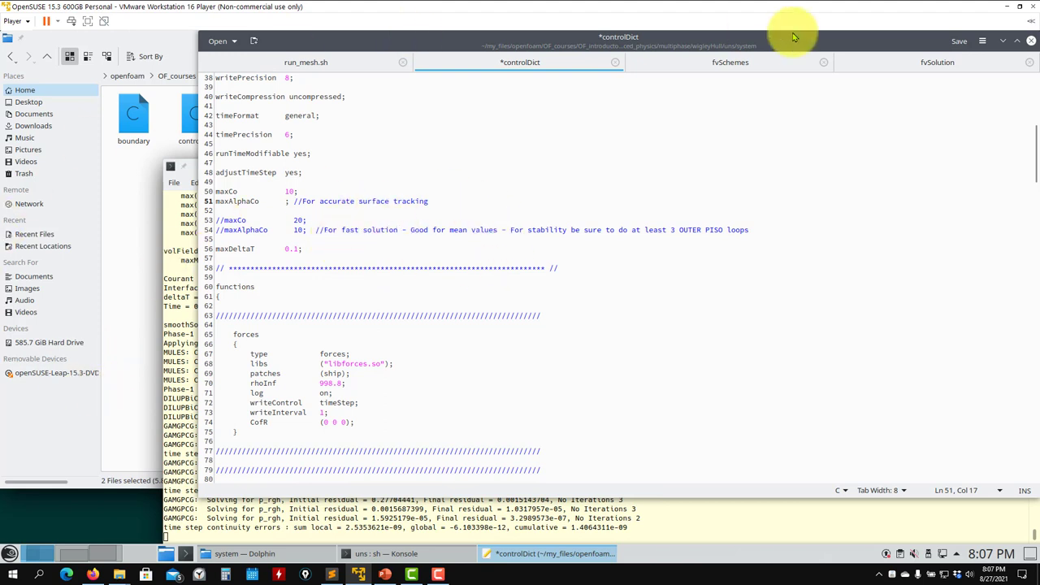
{"action": "type", "text": "1"}
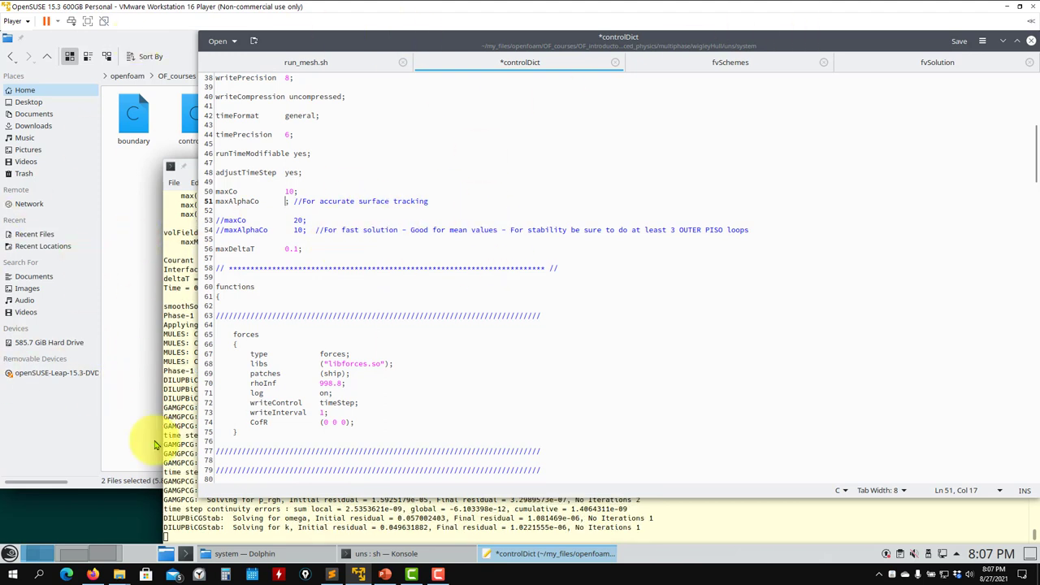
{"action": "key", "text": "ctrl+s"}
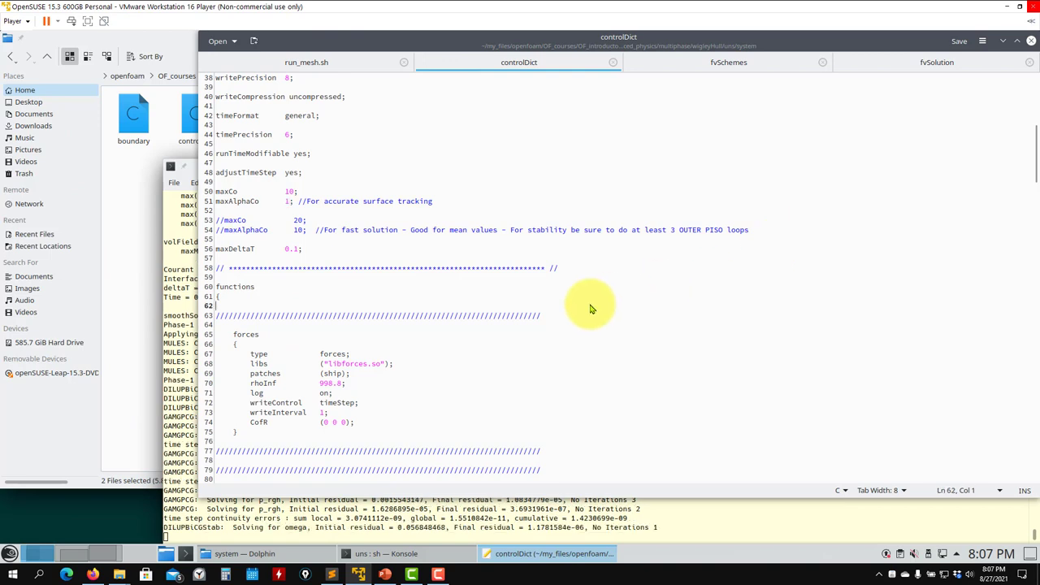
Step: Undo the recent controlDict edits and redo them up to maxAlphaCo 1
{"action": "key", "text": "ctrl+z"}
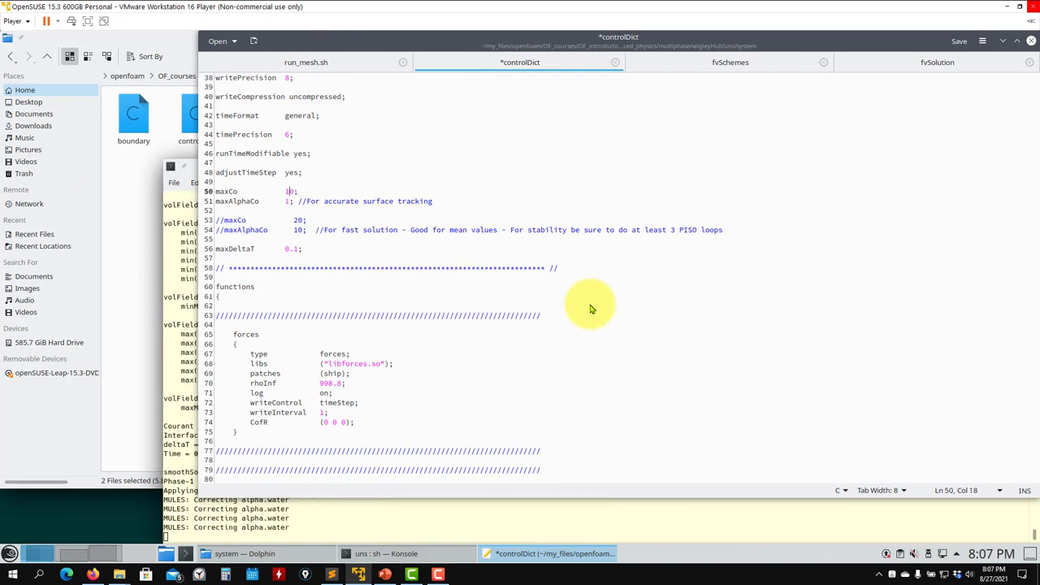
{"action": "type", "text": "0"}
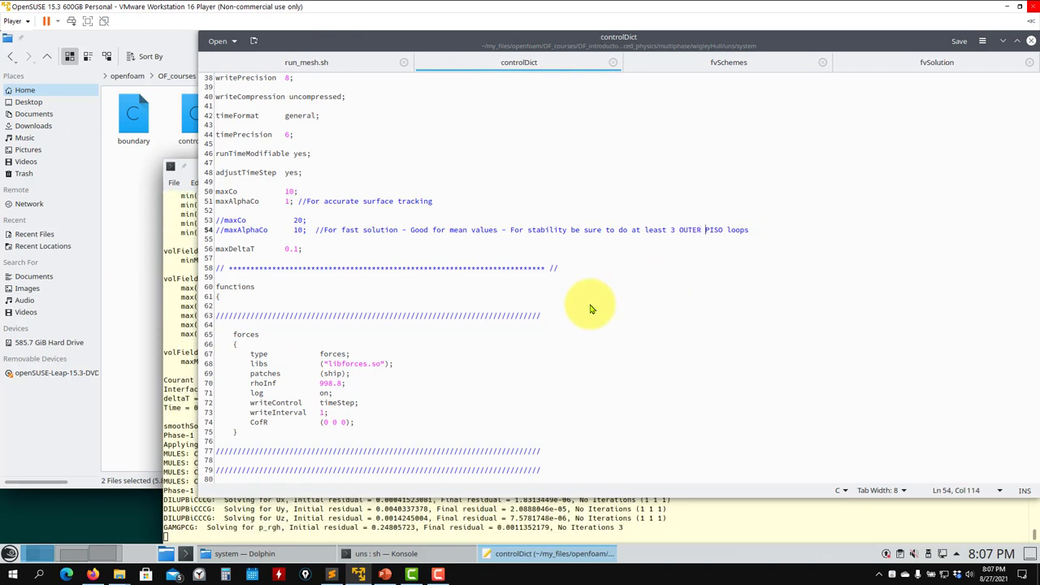
{"action": "key", "text": "ctrl+shift+z"}
{"action": "key", "text": "ctrl+shift+z"}
{"action": "key", "text": "ctrl+shift+z"}
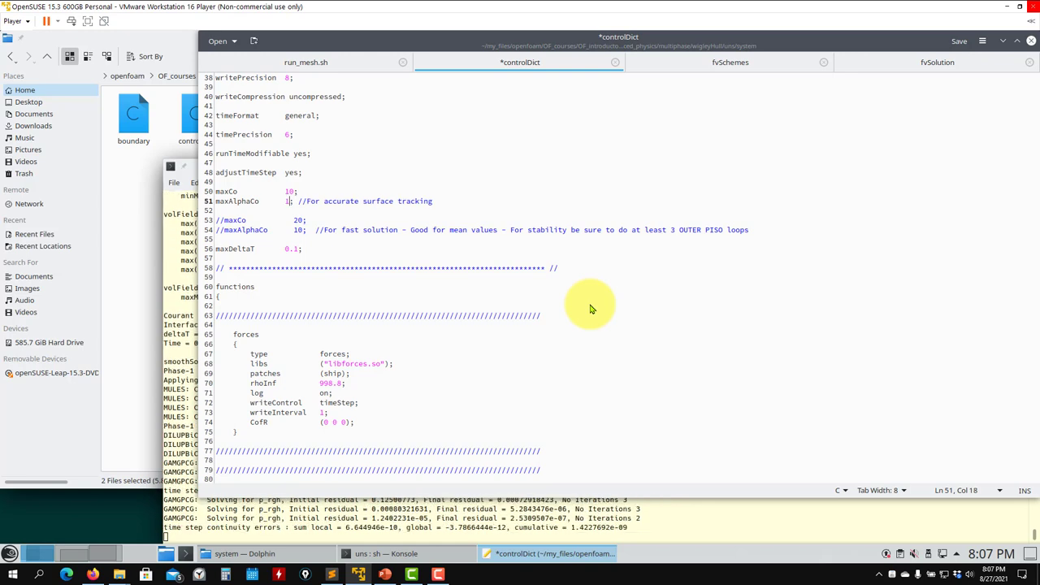
Step: Save controlDict, and close both controlDict and fvSchemes
{"action": "key", "text": "ctrl+s"}
{"action": "left_click", "coordinate": [613, 63]}
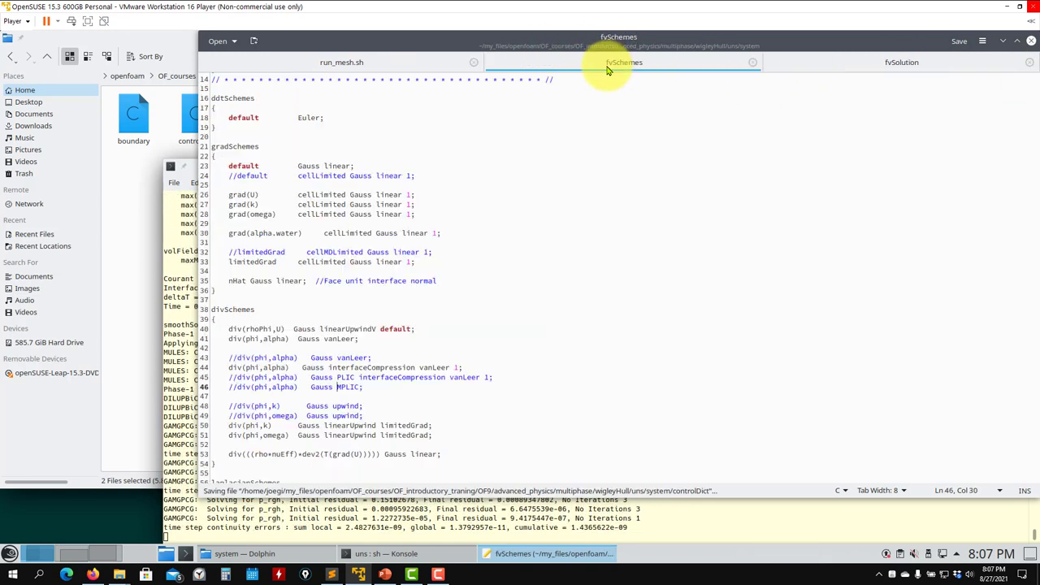
{"action": "left_click", "coordinate": [752, 63]}
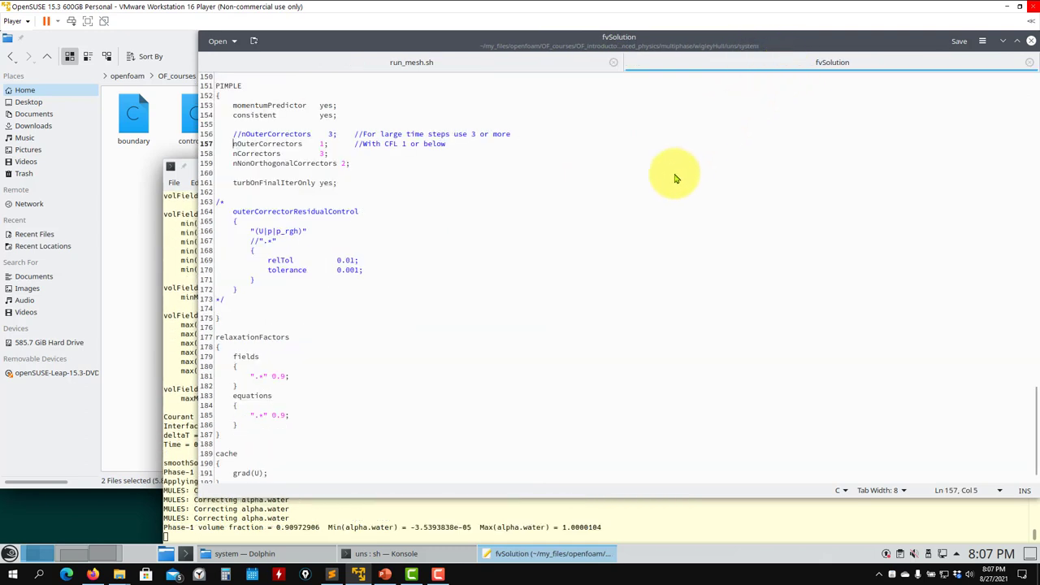
Step: Undo the nOuterCorrectors edits in fvSolution, reapply them with nOuterCorrectors 1 active and 3 commented out, and save the file
{"action": "key", "text": "Up"}
{"action": "key", "text": "Up"}
{"action": "key", "text": "Up"}
{"action": "key", "text": "Up"}
{"action": "key", "text": "Up"}
{"action": "key", "text": "Up"}
{"action": "key", "text": "Up"}
{"action": "key", "text": "ctrl+z"}
{"action": "key", "text": "ctrl+z"}
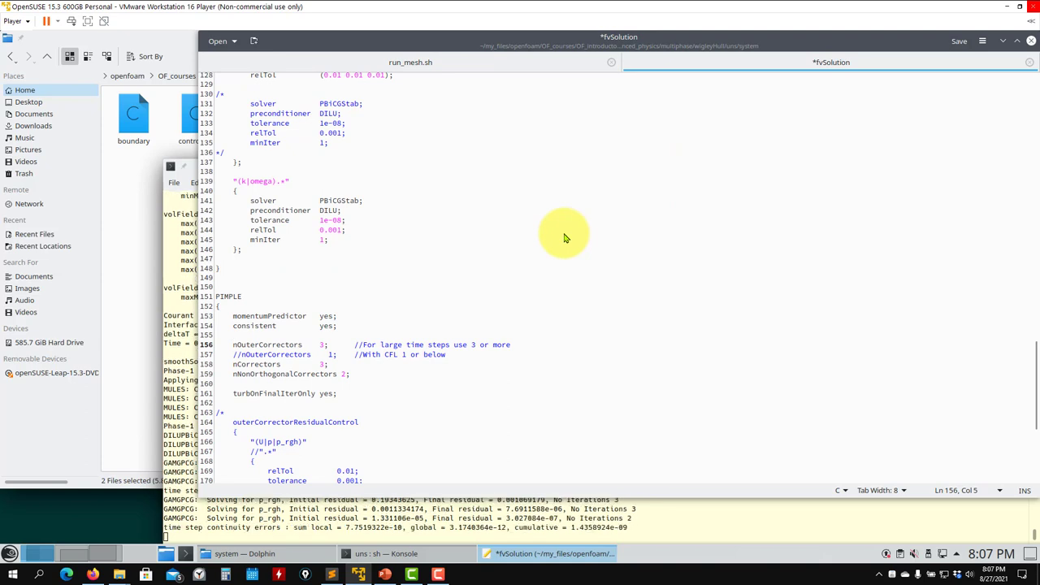
{"action": "type", "text": "//"}
{"action": "key", "text": "Down"}
{"action": "key", "text": "ctrl+s"}
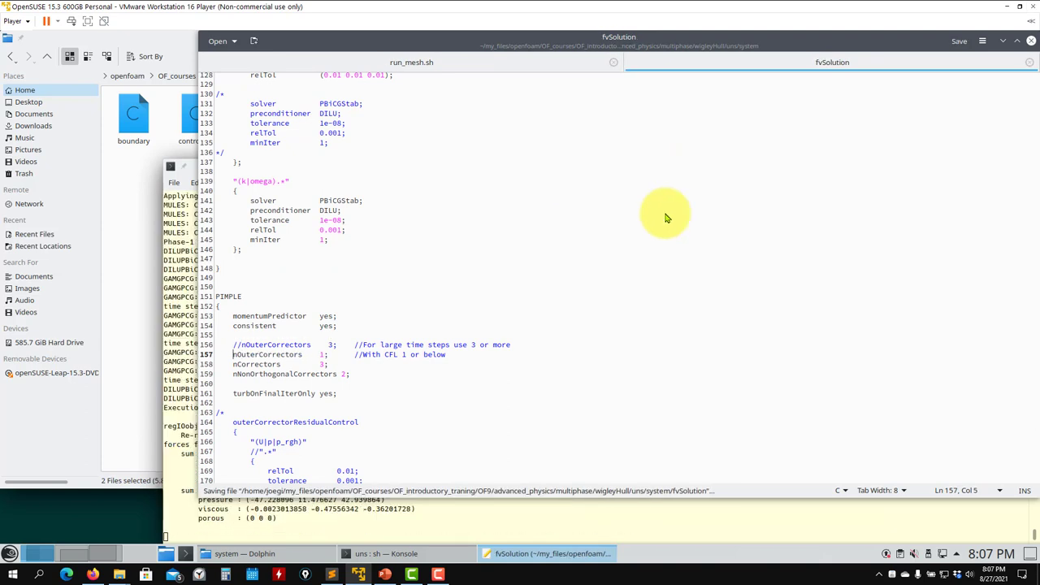
Step: Close fvSolution and the text editor, and stop the running solver in Konsole
{"action": "left_click", "coordinate": [1030, 64]}
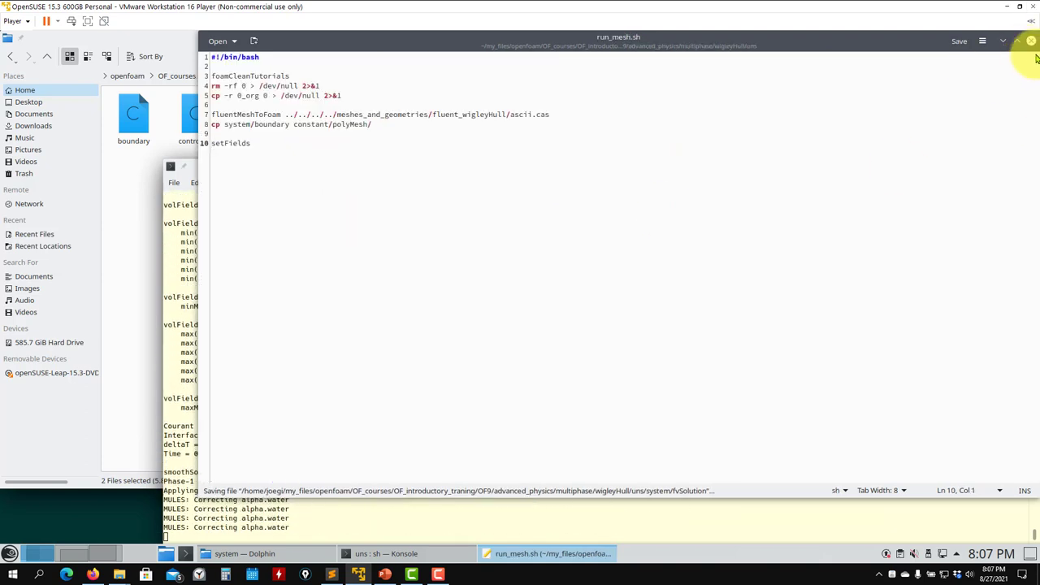
{"action": "left_click", "coordinate": [1030, 41]}
{"action": "left_click", "coordinate": [434, 498]}
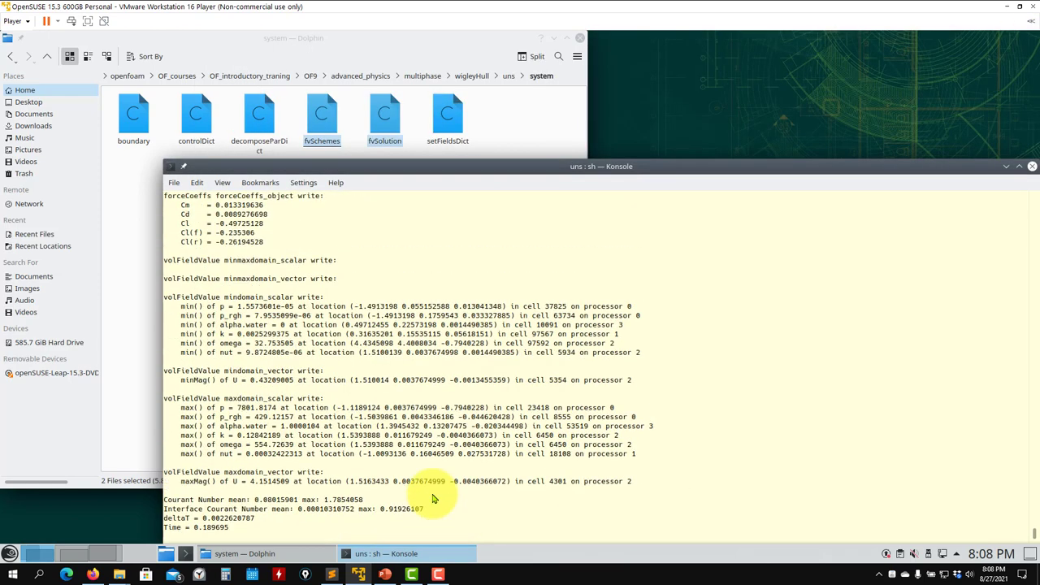
{"action": "key", "text": "ctrl+c"}
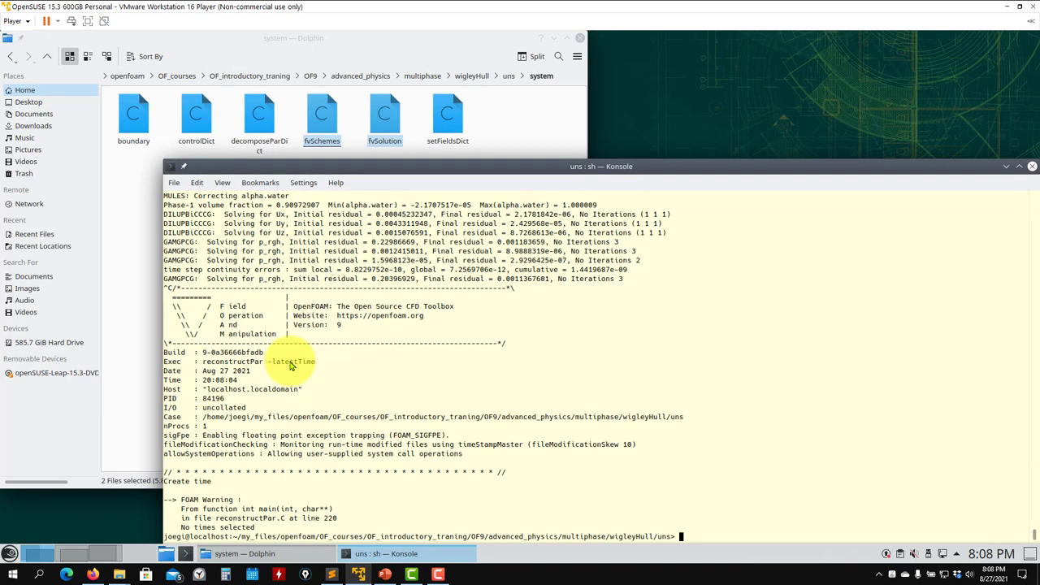
Step: Clear the terminal, list the case directory contents, and show the uns folder in Dolphin
{"action": "type", "text": "clear"}
{"action": "key", "text": "Return"}
{"action": "type", "text": "ls"}
{"action": "key", "text": "Return"}
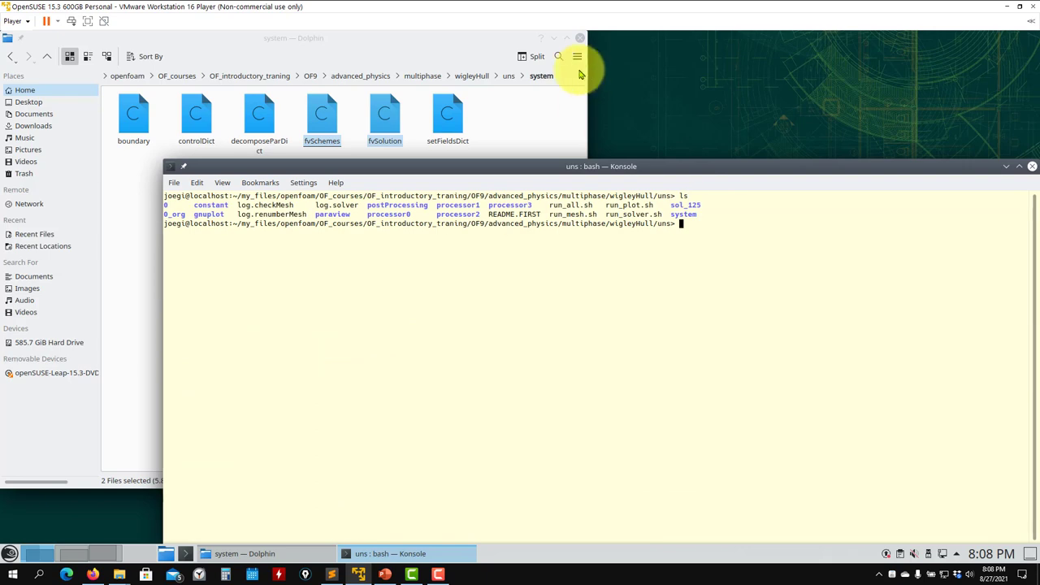
{"action": "left_click", "coordinate": [512, 75]}
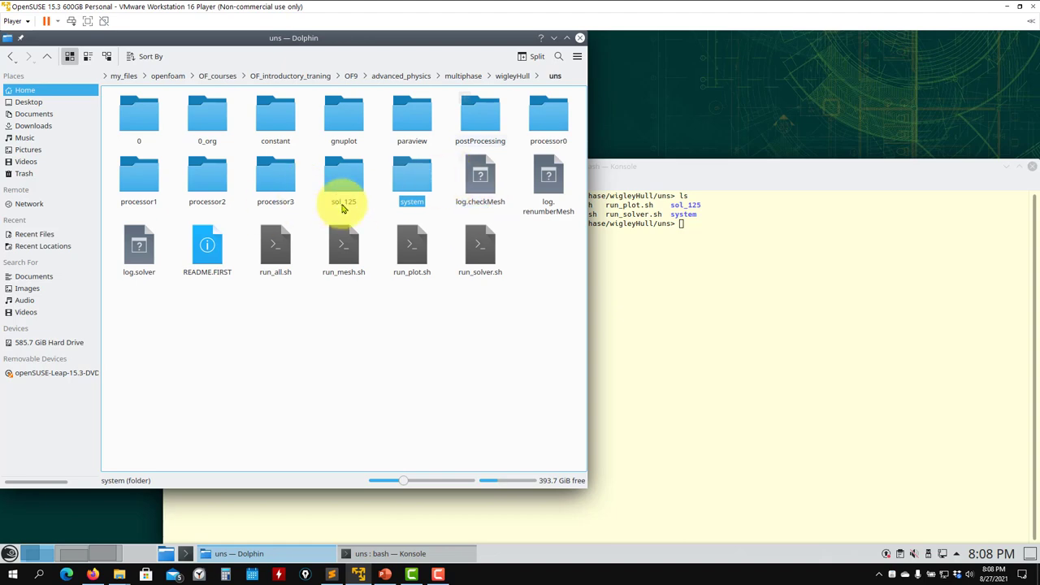
Step: In the terminal, copy the sol_125 directory recursively to a new directory named 125
{"action": "left_click", "coordinate": [741, 307]}
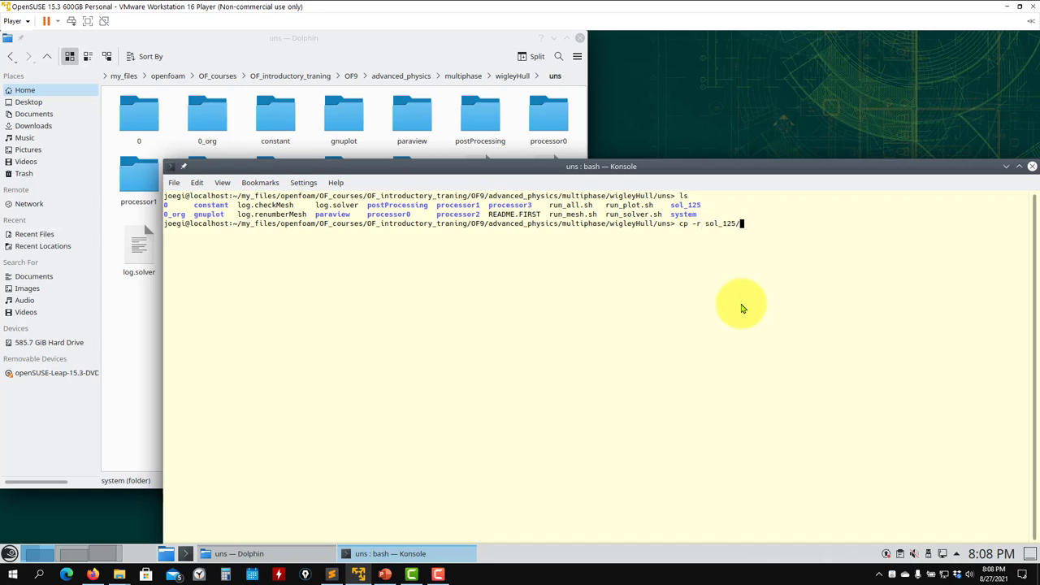
{"action": "key", "text": "Return"}
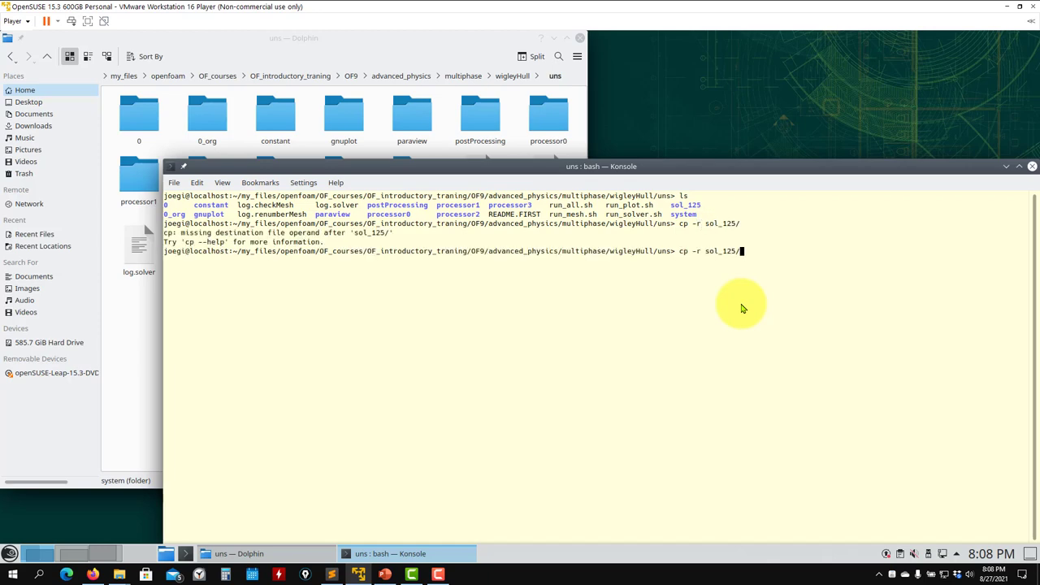
{"action": "type", "text": "125"}
{"action": "key", "text": "Return"}
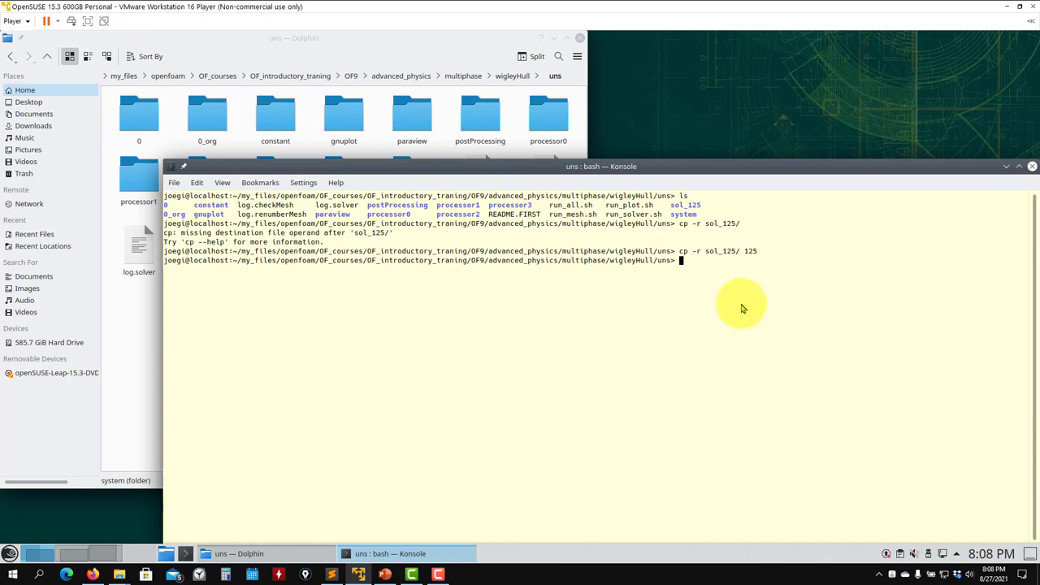
Step: List the case directory, launch paraFoam, load the uns case in ParaView, and go to time 125
{"action": "type", "text": "ls"}
{"action": "key", "text": "Return"}
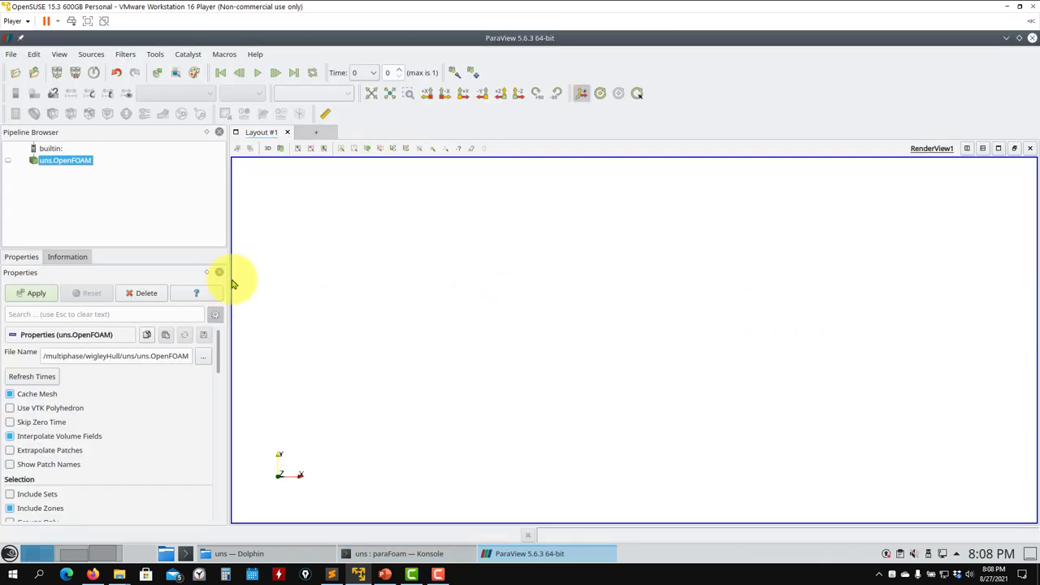
{"action": "left_click", "coordinate": [36, 295]}
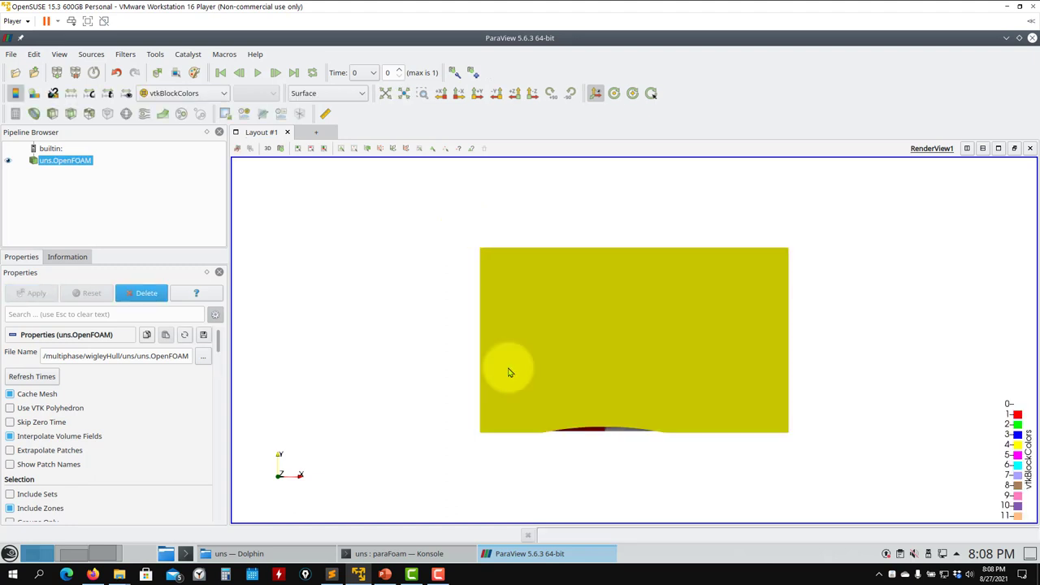
{"action": "left_click_drag", "start_coordinate": [506, 366], "coordinate": [526, 305]}
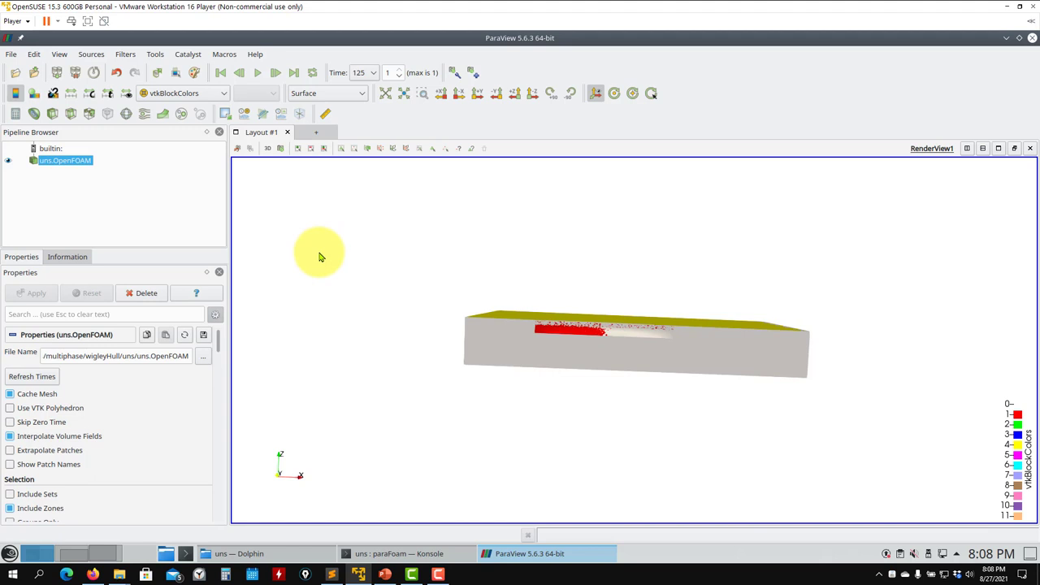
Step: Colour the domain by alpha.water and inspect the free surface along the hull
{"action": "left_click", "coordinate": [175, 95]}
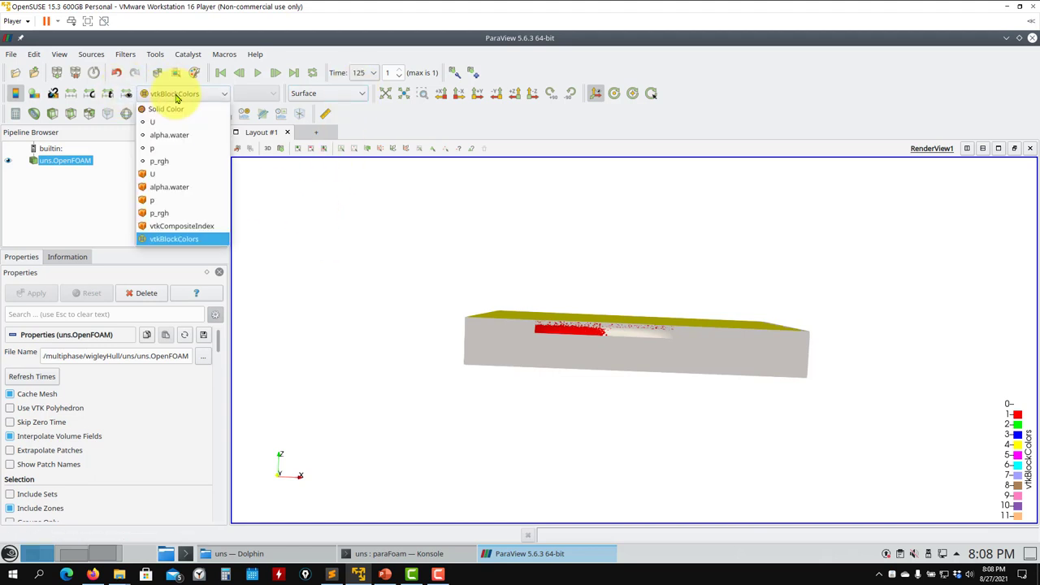
{"action": "left_click", "coordinate": [179, 136]}
{"action": "scroll", "coordinate": [548, 302], "scroll_direction": "up", "scroll_amount": 5}
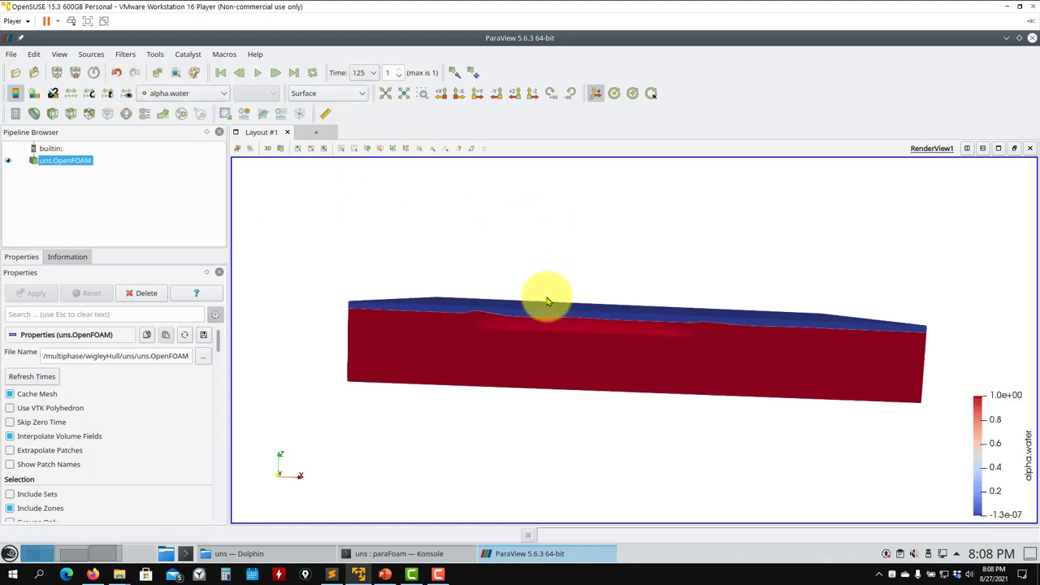
{"action": "scroll", "coordinate": [528, 316], "scroll_direction": "up", "scroll_amount": 3}
{"action": "left_click_drag", "start_coordinate": [511, 325], "coordinate": [613, 333]}
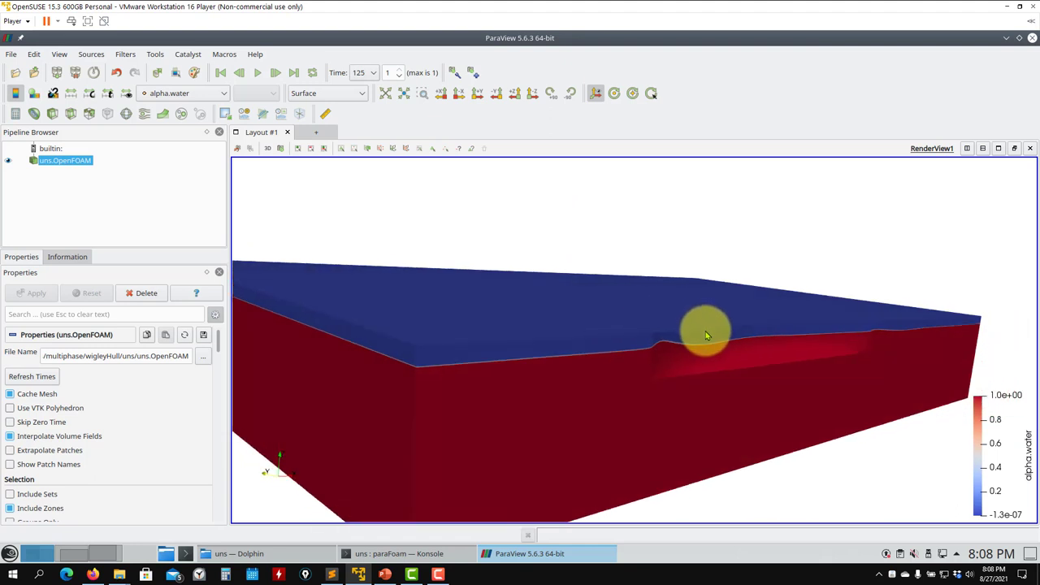
{"action": "scroll", "coordinate": [699, 342], "scroll_direction": "up", "scroll_amount": 3}
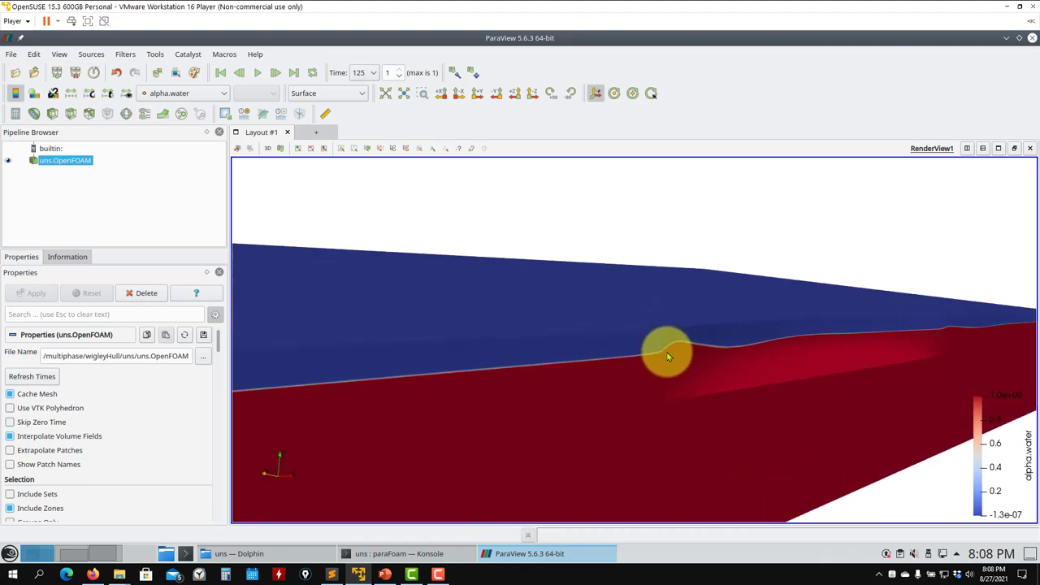
{"action": "scroll", "coordinate": [651, 390], "scroll_direction": "down", "scroll_amount": 5}
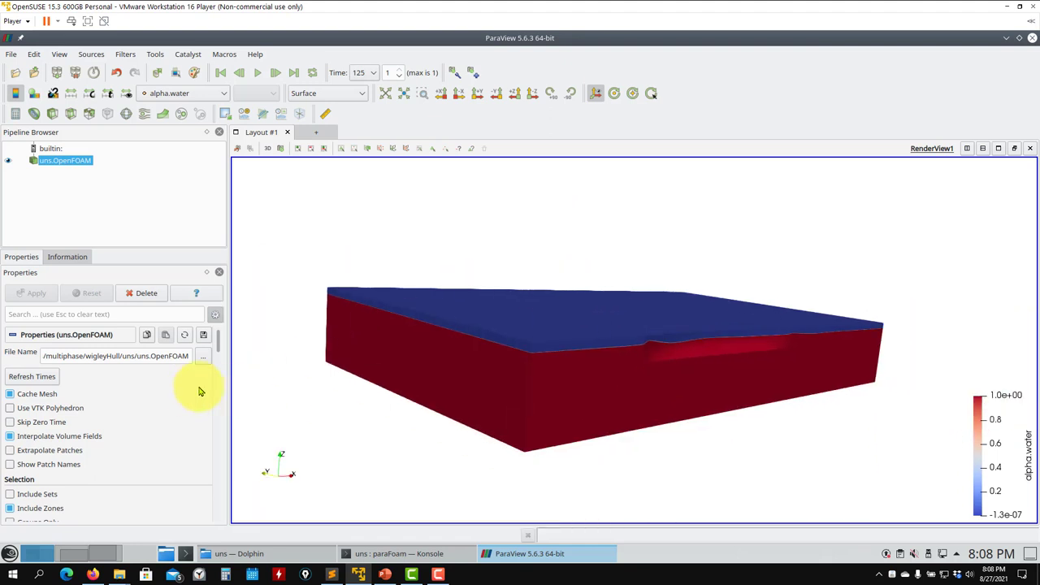
Step: Load all fields of the uns case and colour the domain by the pressure p
{"action": "left_click_drag", "start_coordinate": [219, 341], "coordinate": [225, 380]}
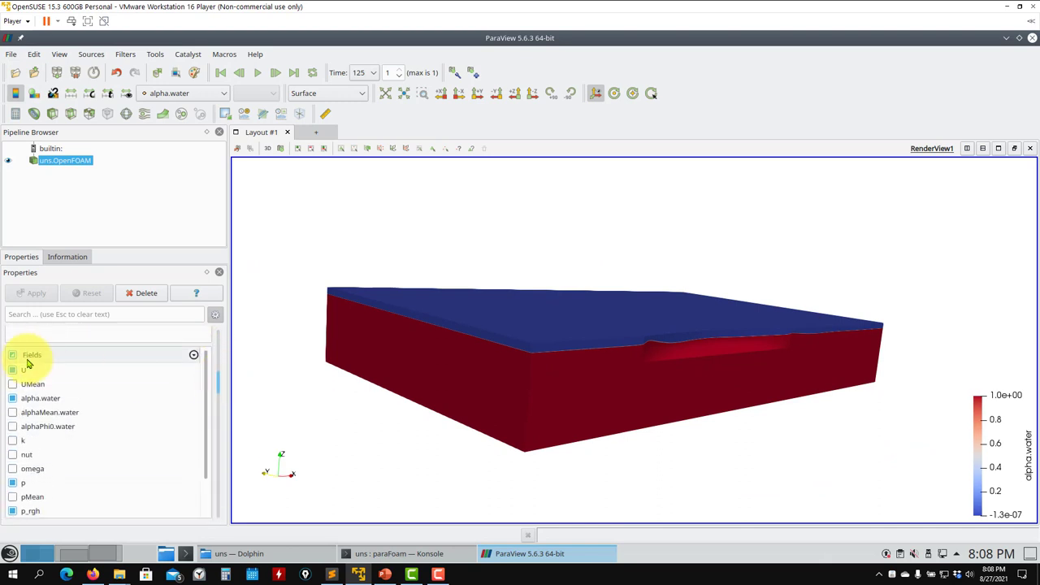
{"action": "left_click", "coordinate": [13, 357]}
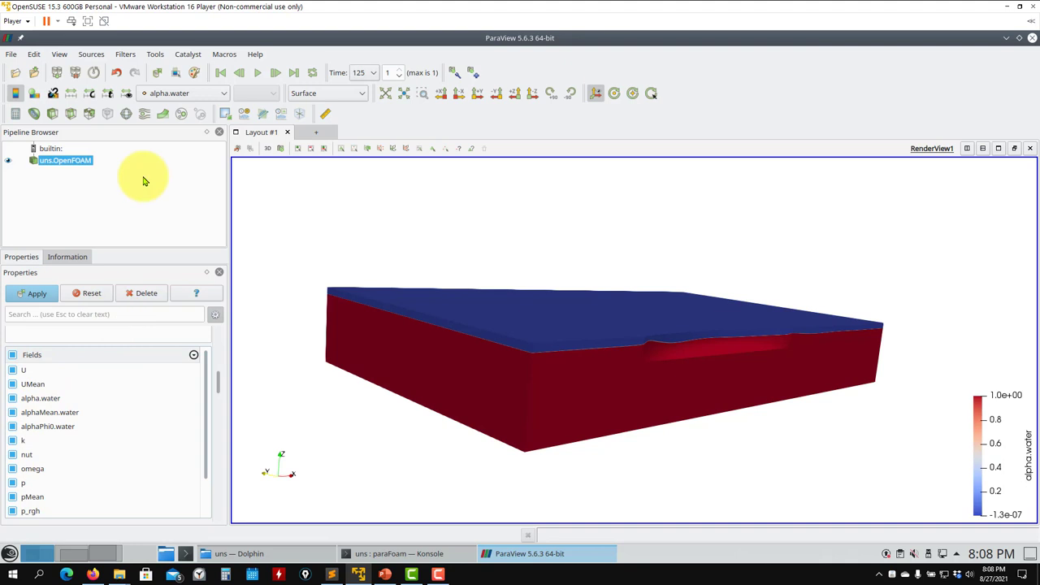
{"action": "left_click", "coordinate": [204, 94]}
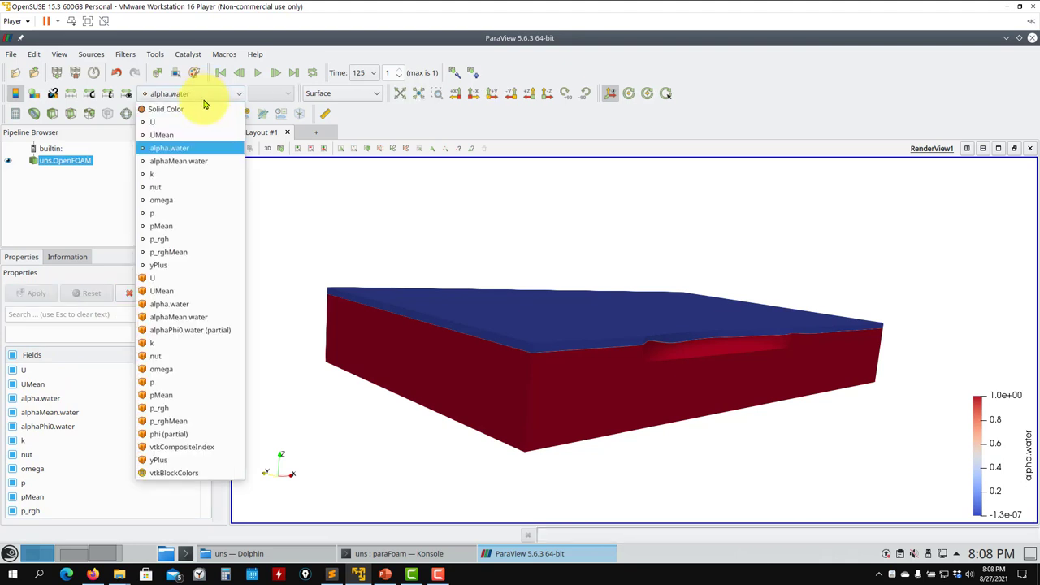
{"action": "left_click", "coordinate": [171, 218]}
{"action": "left_click_drag", "start_coordinate": [608, 414], "coordinate": [525, 404]}
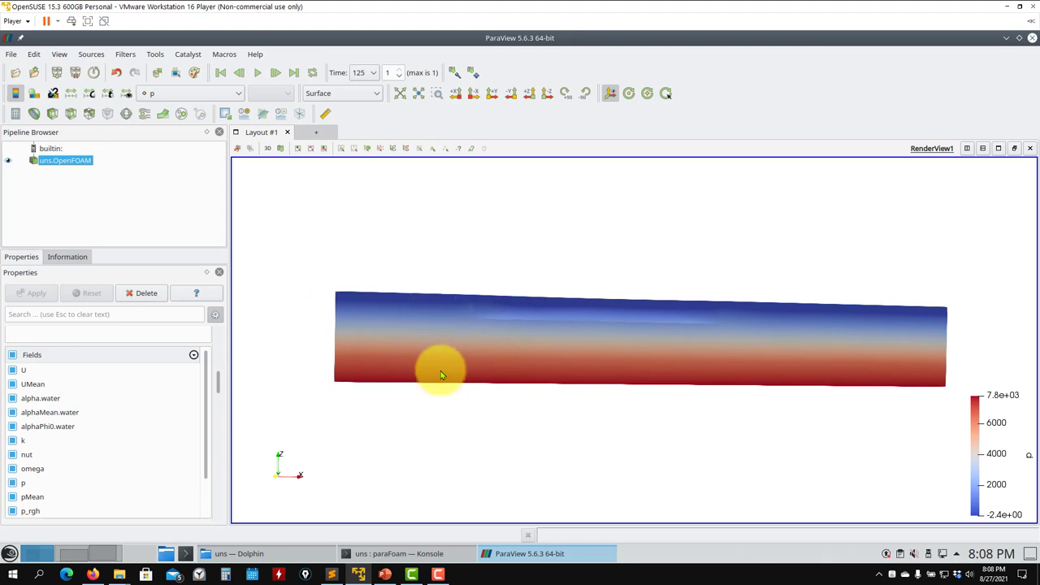
Step: Colour the domain by p_rgh and inspect its distribution along the hull from several angles
{"action": "left_click", "coordinate": [240, 93]}
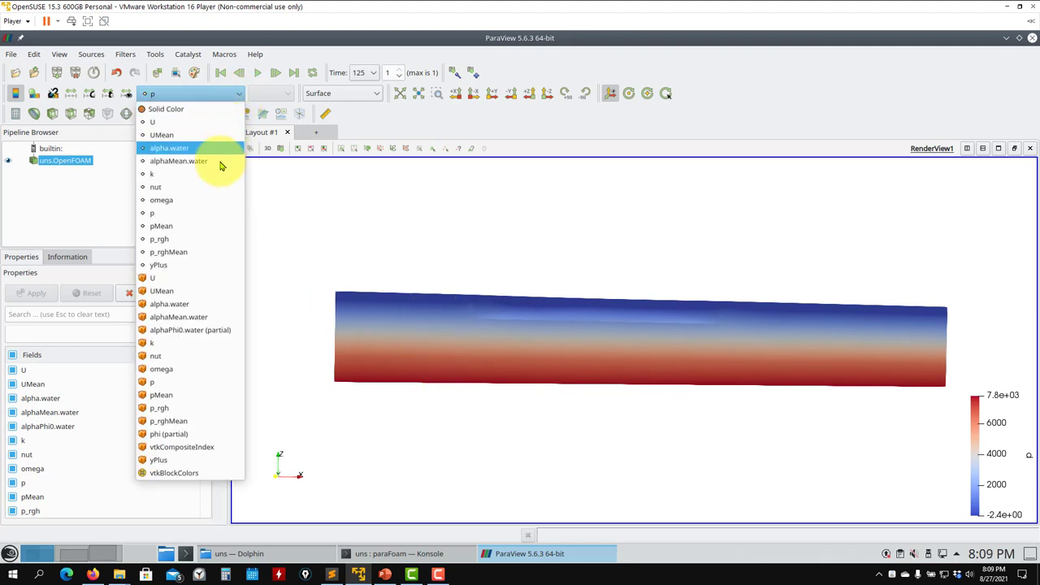
{"action": "left_click", "coordinate": [181, 243]}
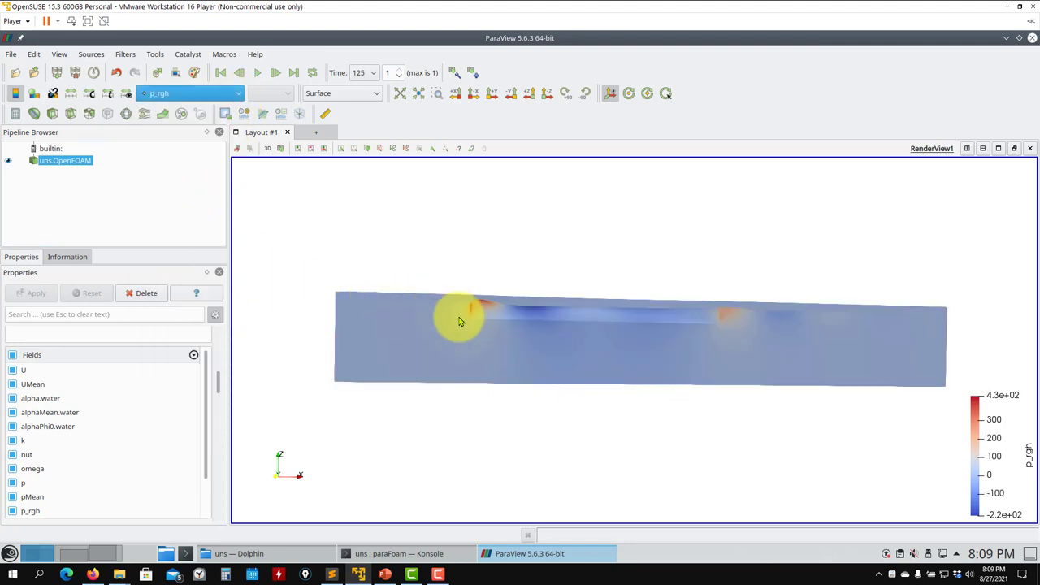
{"action": "left_click_drag", "start_coordinate": [502, 329], "coordinate": [615, 322]}
{"action": "left_click_drag", "start_coordinate": [670, 319], "coordinate": [617, 301]}
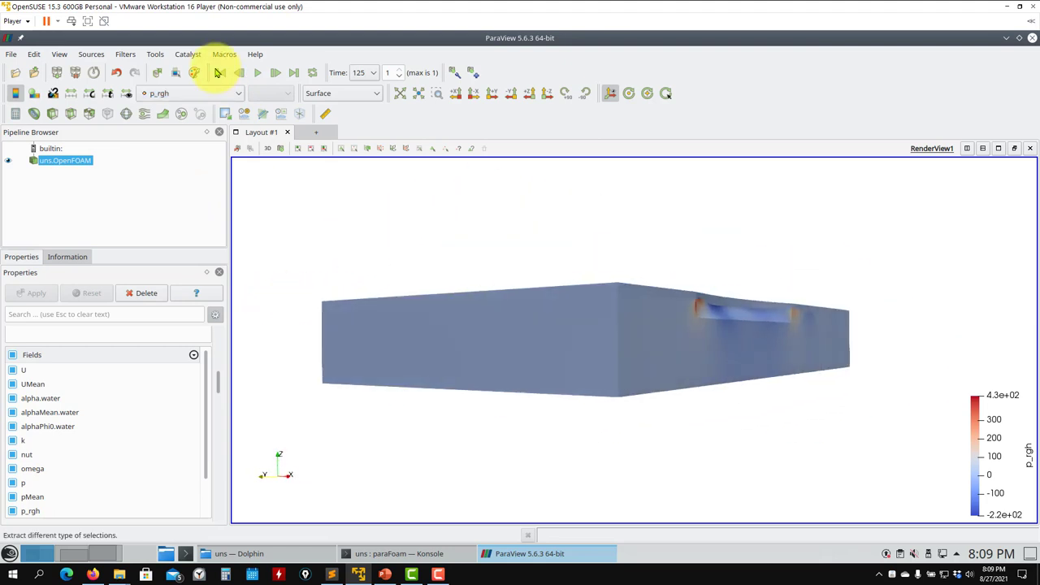
{"action": "left_click_drag", "start_coordinate": [503, 297], "coordinate": [423, 342]}
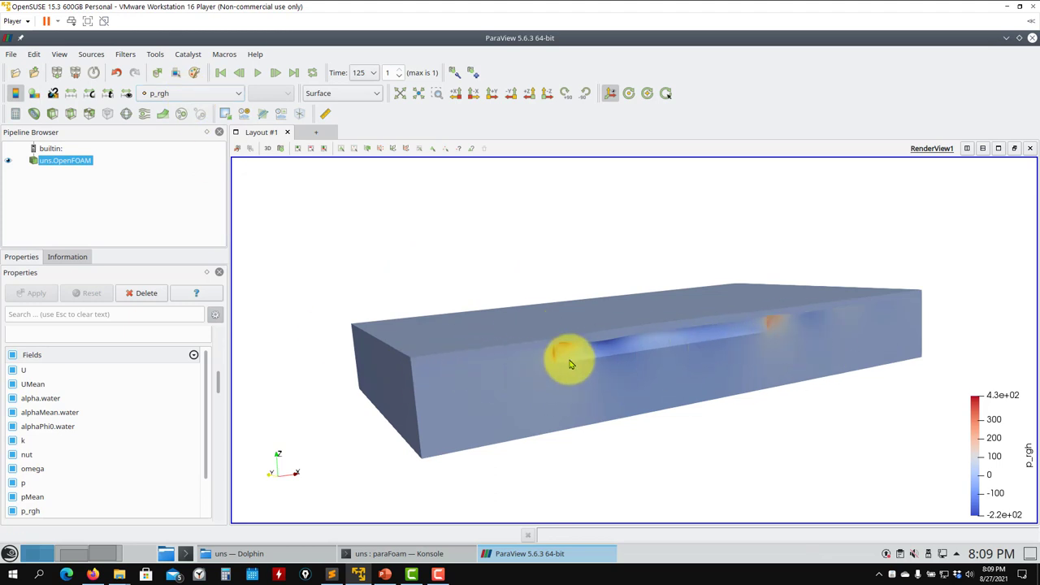
Step: Create an alpha.water isosurface of the uns case at value 0.5 and inspect the free surface
{"action": "left_click", "coordinate": [35, 114]}
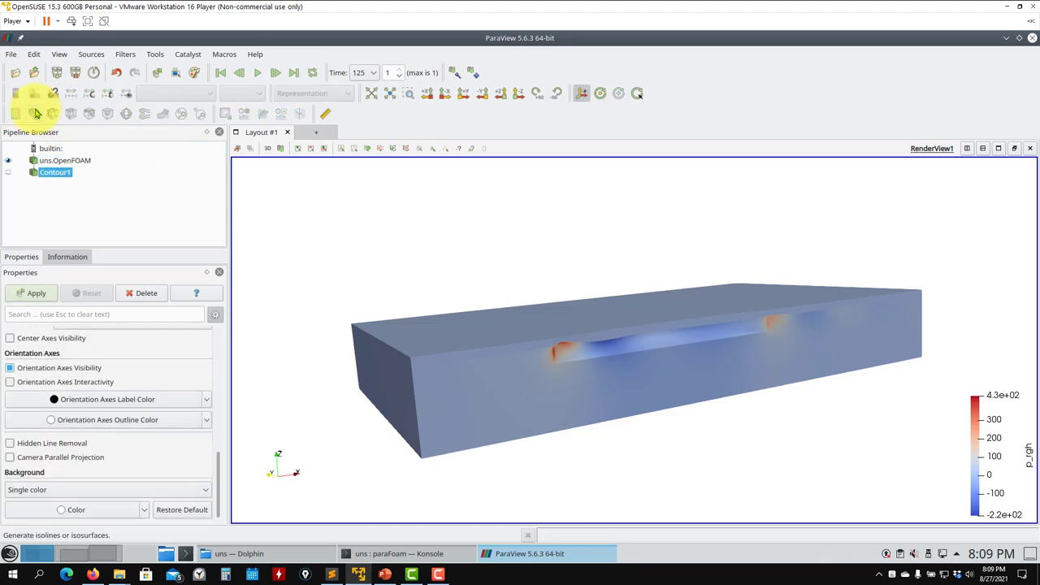
{"action": "left_click_drag", "start_coordinate": [218, 475], "coordinate": [232, 336]}
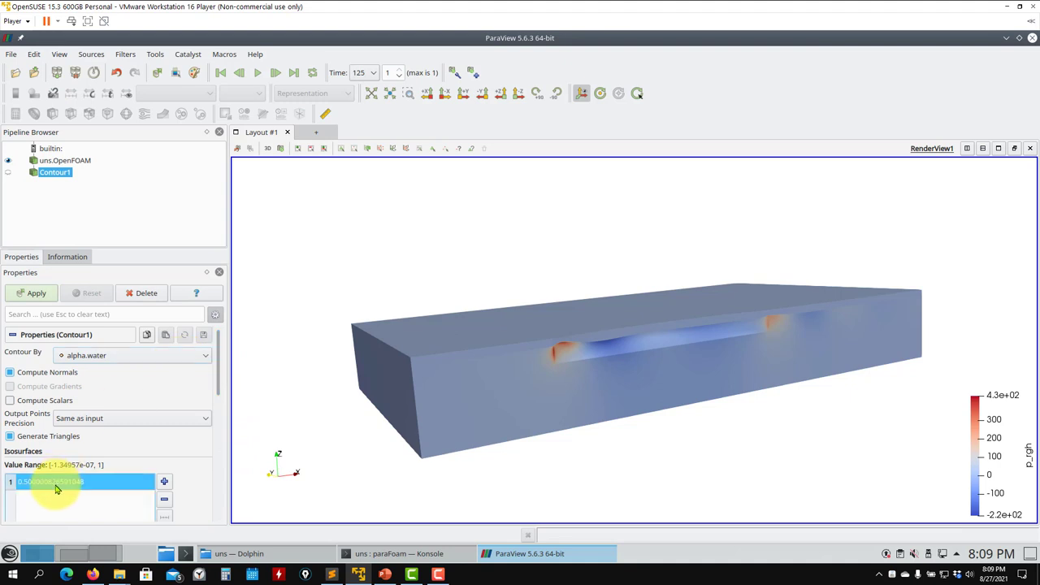
{"action": "type", "text": "0.5"}
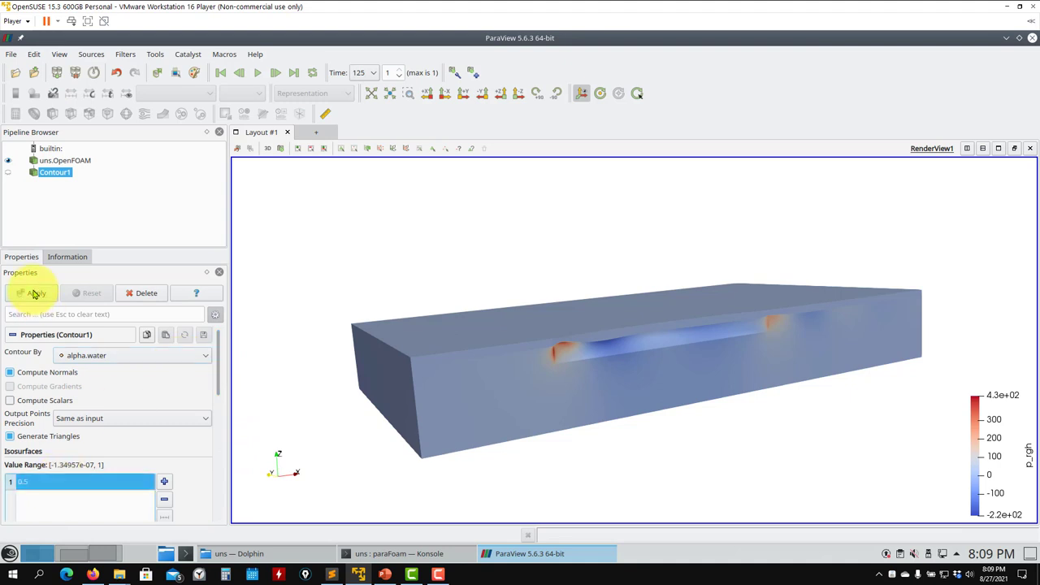
{"action": "left_click", "coordinate": [35, 294]}
{"action": "left_click_drag", "start_coordinate": [390, 339], "coordinate": [622, 356]}
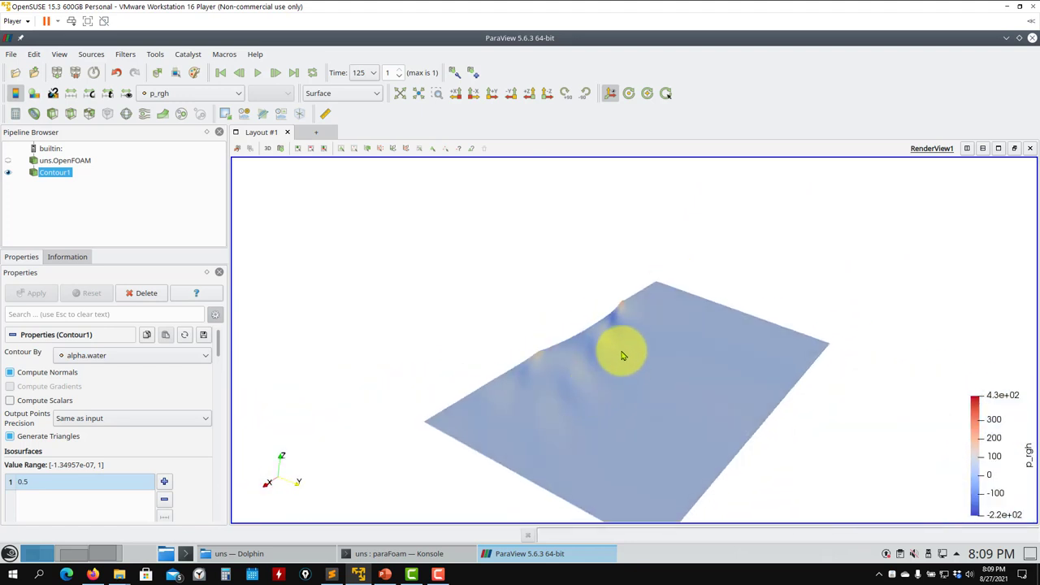
{"action": "scroll", "coordinate": [611, 356], "scroll_direction": "up", "scroll_amount": 2}
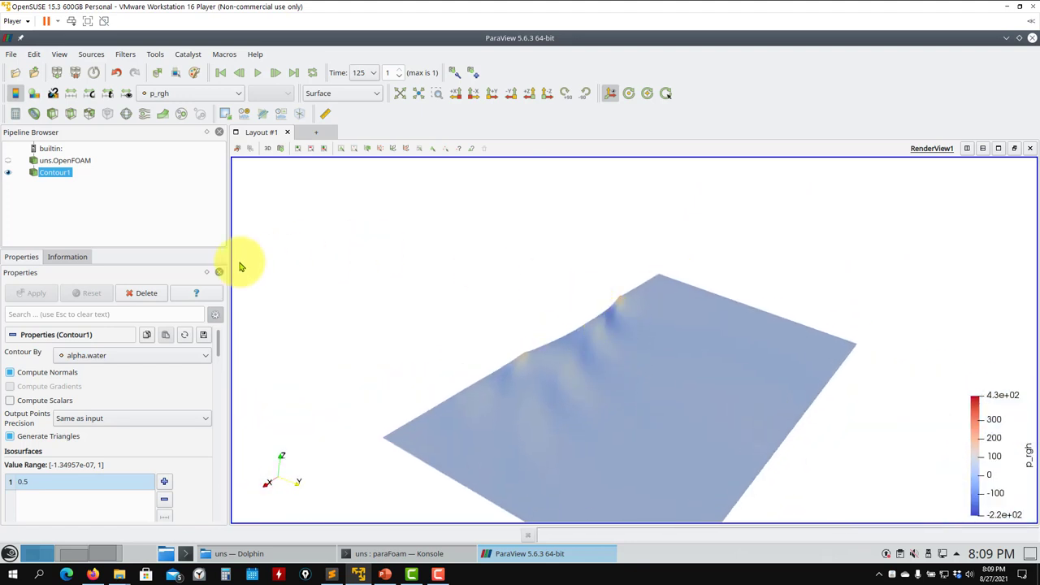
Step: Colour the free-surface contour by U magnitude and inspect it along the hull
{"action": "left_click", "coordinate": [209, 98]}
{"action": "left_click", "coordinate": [157, 139]}
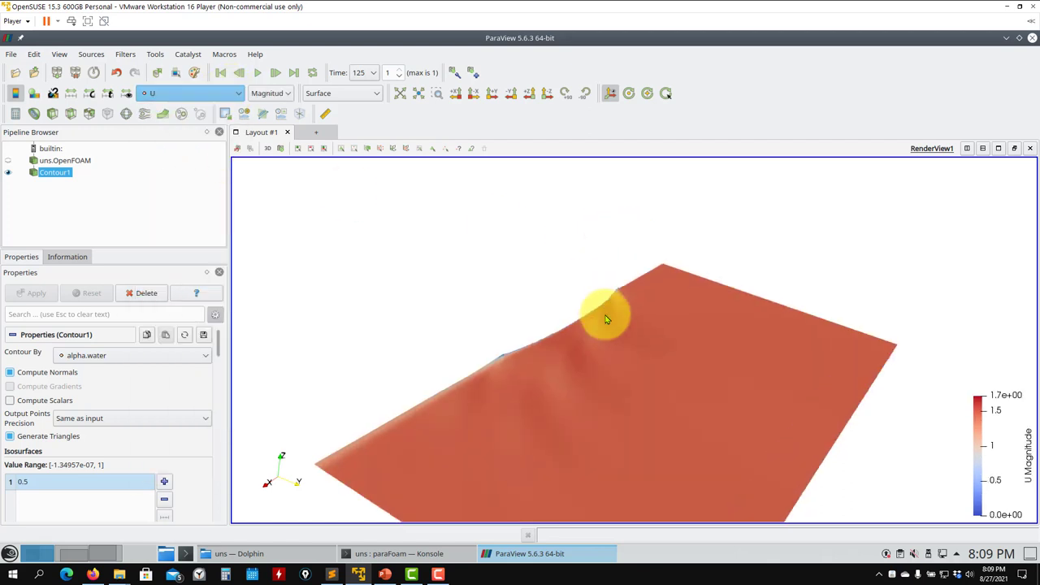
{"action": "left_click_drag", "start_coordinate": [606, 314], "coordinate": [599, 335]}
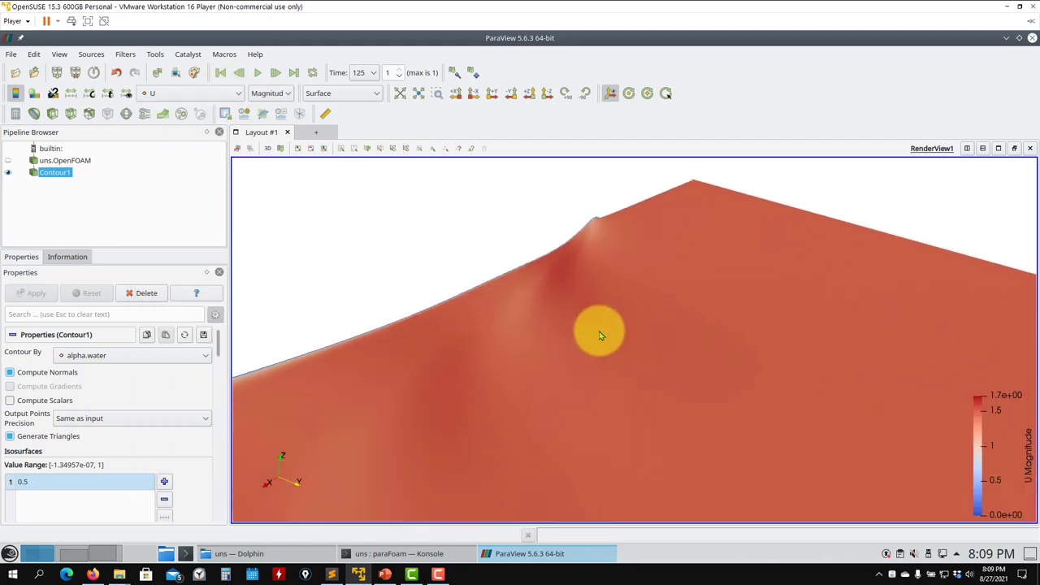
Step: Try a custom colour range of 0 to 1 for U magnitude, and rescale back to the data range
{"action": "left_click", "coordinate": [92, 97]}
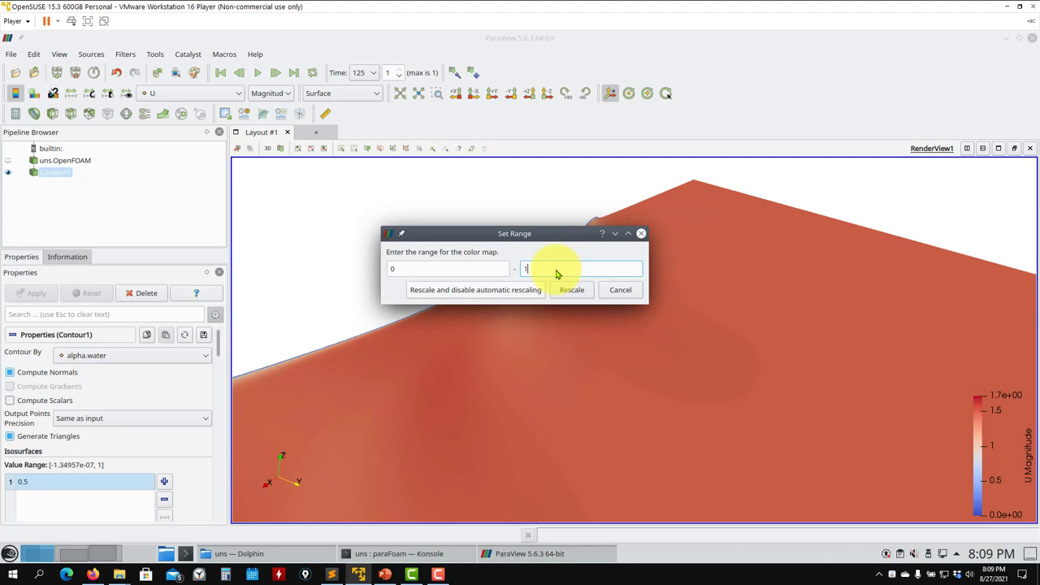
{"action": "key", "text": "Return"}
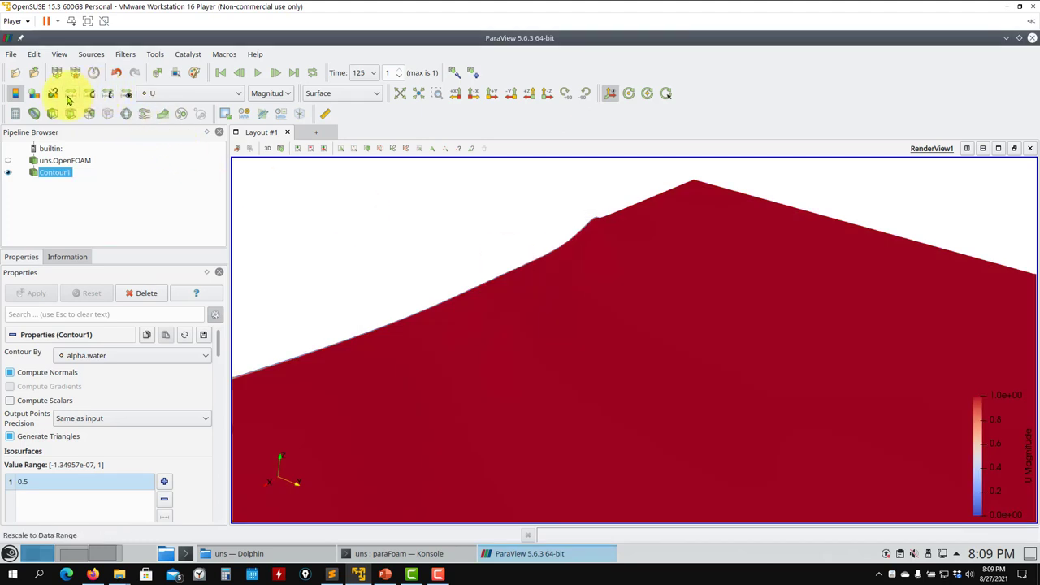
{"action": "left_click", "coordinate": [69, 98]}
Step: Colour the free-surface contour by the cell field UMean and inspect the wave pattern from another angle
{"action": "left_click", "coordinate": [193, 94]}
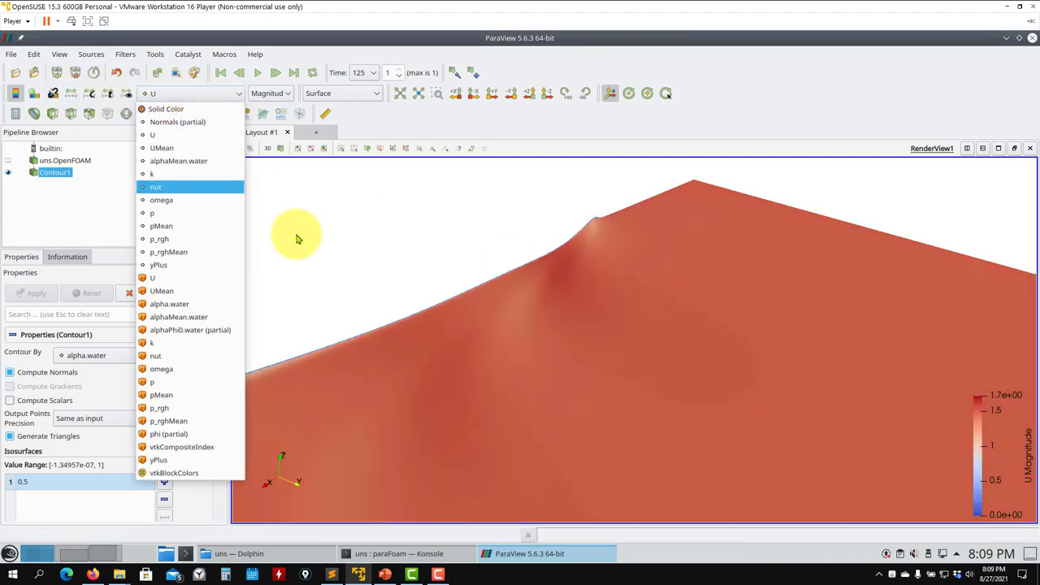
{"action": "left_click", "coordinate": [204, 290]}
{"action": "left_click_drag", "start_coordinate": [490, 278], "coordinate": [593, 421]}
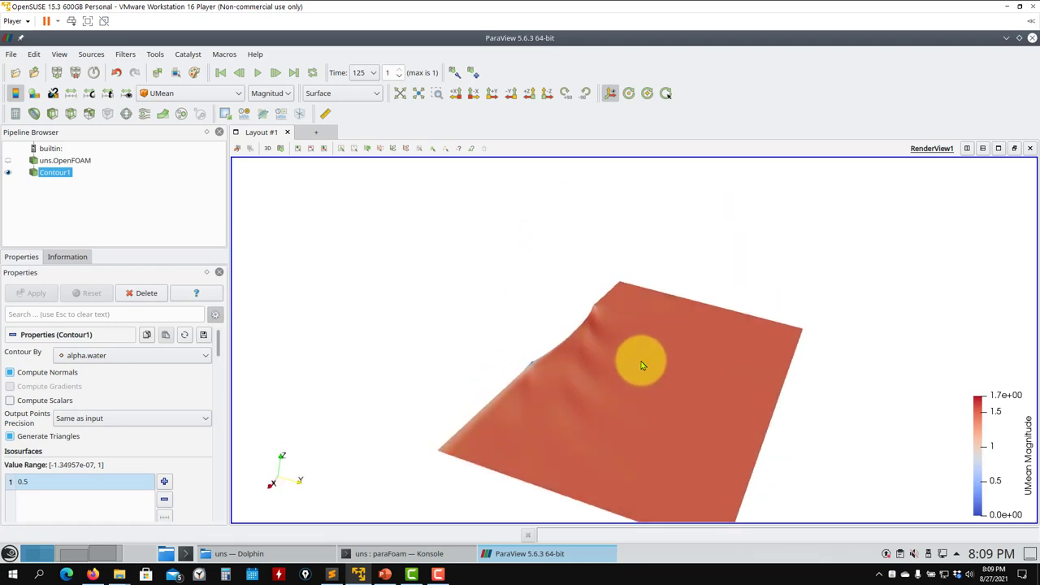
Step: Exit ParaView and clean the uns case with foamCleanTutorials in the terminal
{"action": "left_click", "coordinate": [12, 54]}
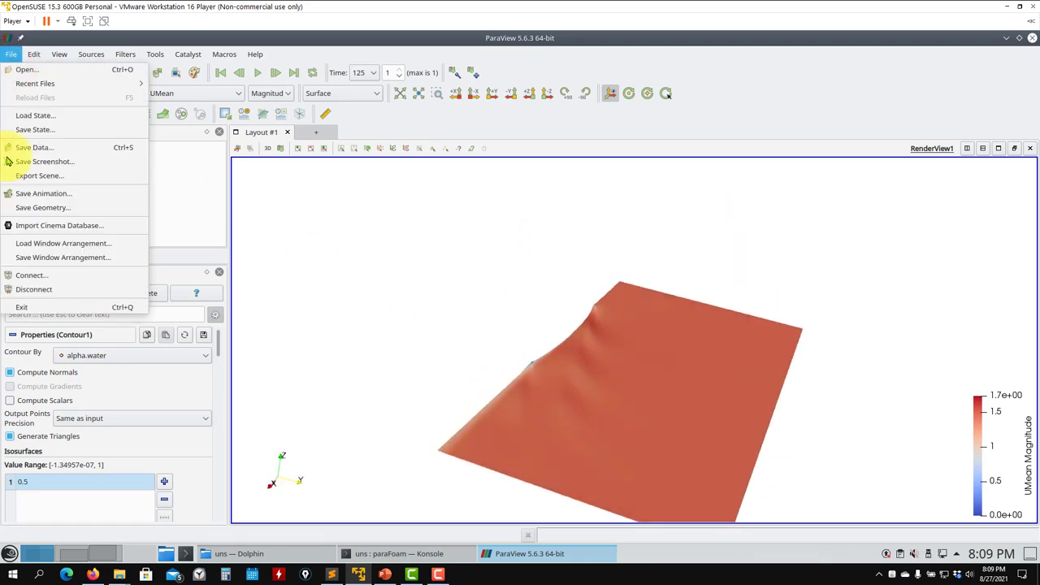
{"action": "left_click", "coordinate": [24, 309]}
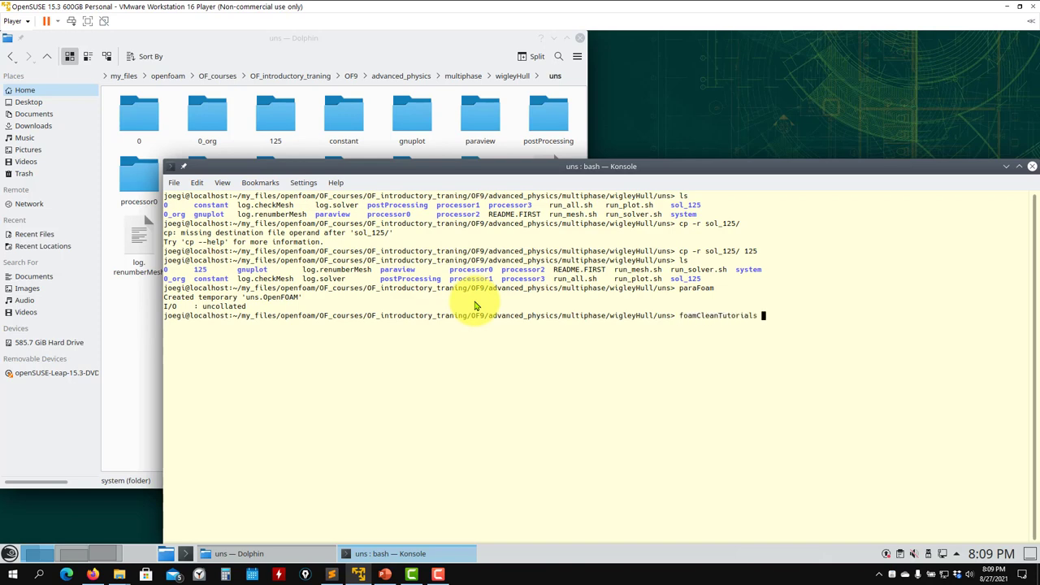
{"action": "type", "text": "s"}
{"action": "key", "text": "Return"}
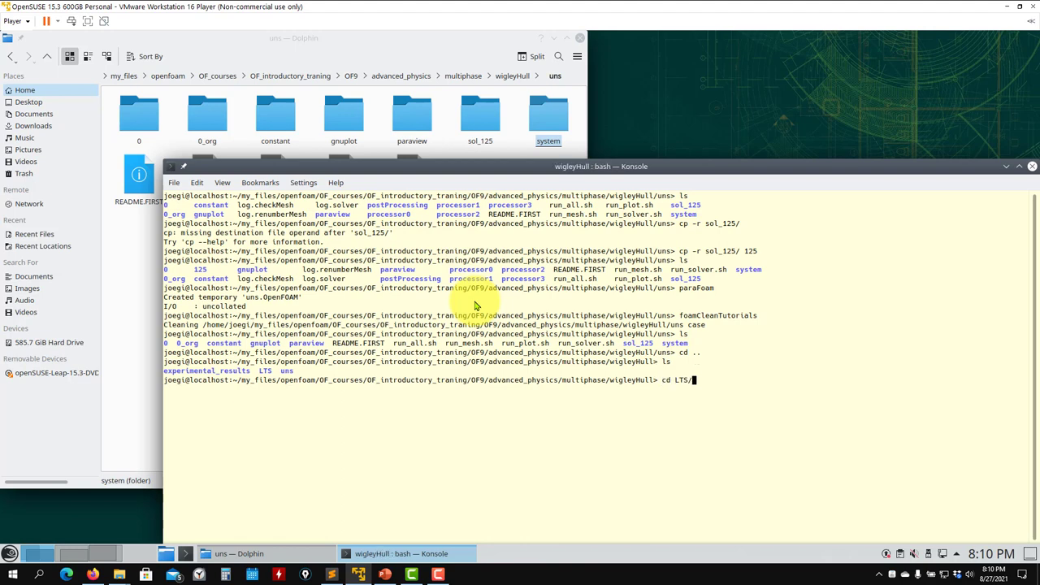
Step: List the contents of the wigleyHull LTS case directory and generate its mesh with run_mesh.sh
{"action": "type", "text": "ls"}
{"action": "key", "text": "Return"}
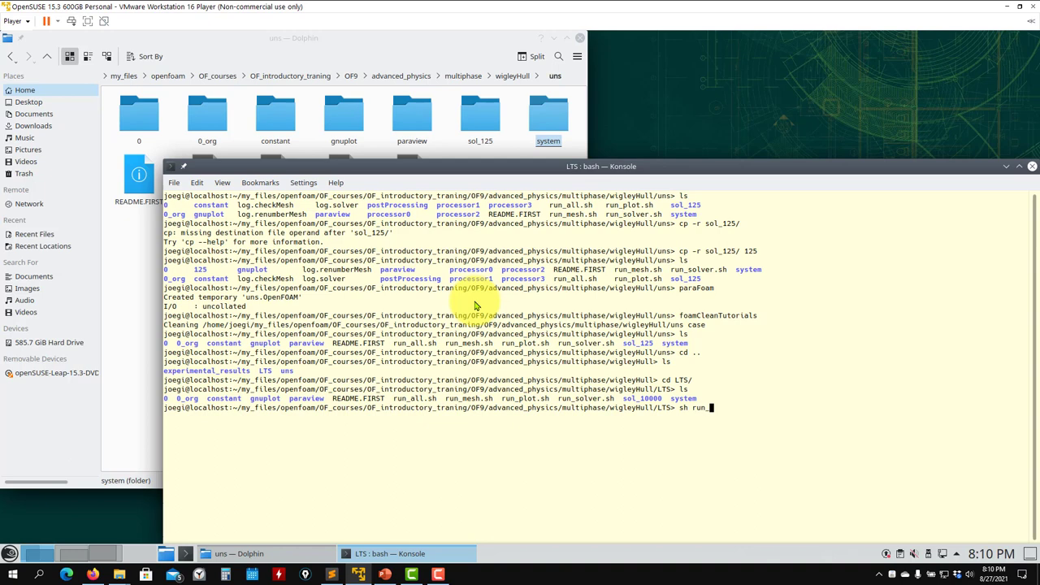
{"action": "type", "text": "sh run_mesh.sh"}
{"action": "key", "text": "Return"}
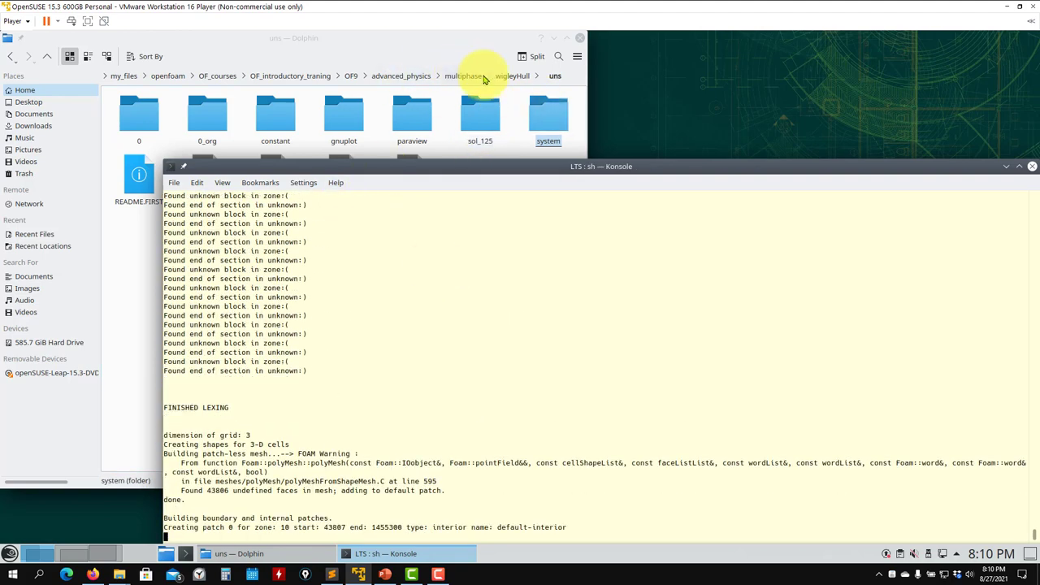
Step: Browse the LTS case in the file manager, checking the constant folder and entering the system folder
{"action": "left_click", "coordinate": [504, 76]}
{"action": "left_click", "coordinate": [197, 117]}
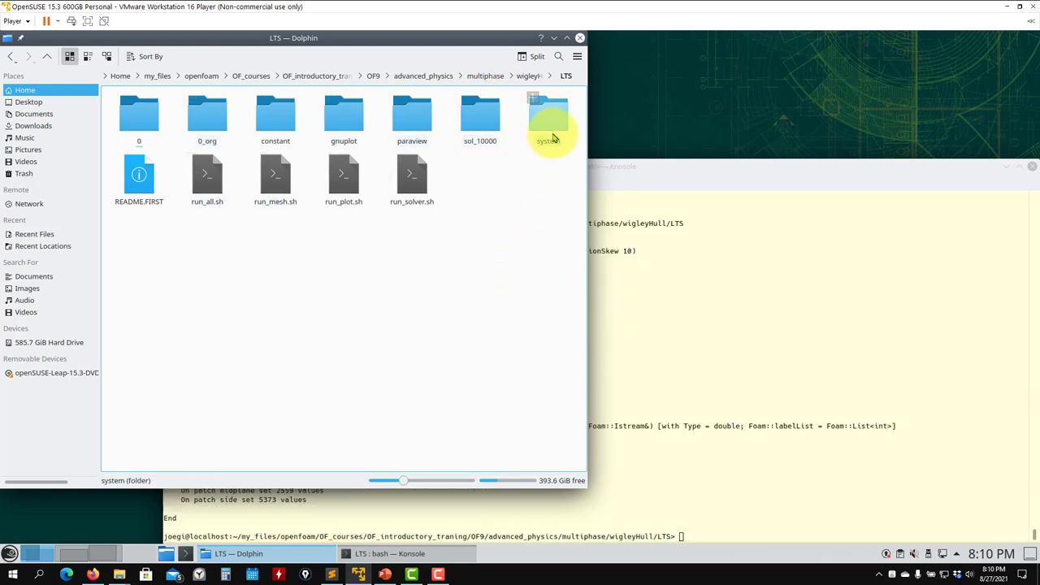
{"action": "left_click", "coordinate": [286, 114]}
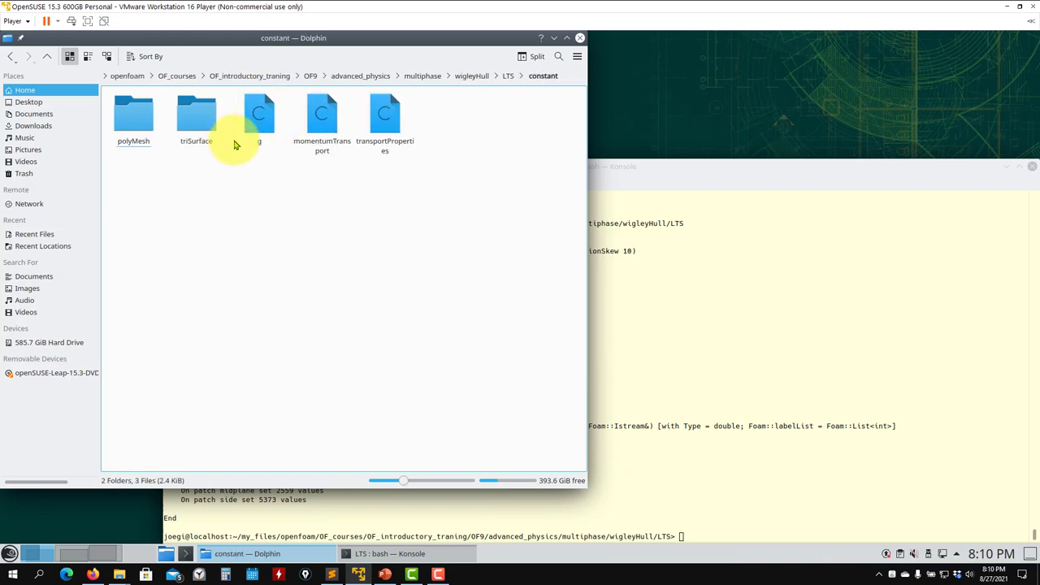
{"action": "left_click", "coordinate": [49, 59]}
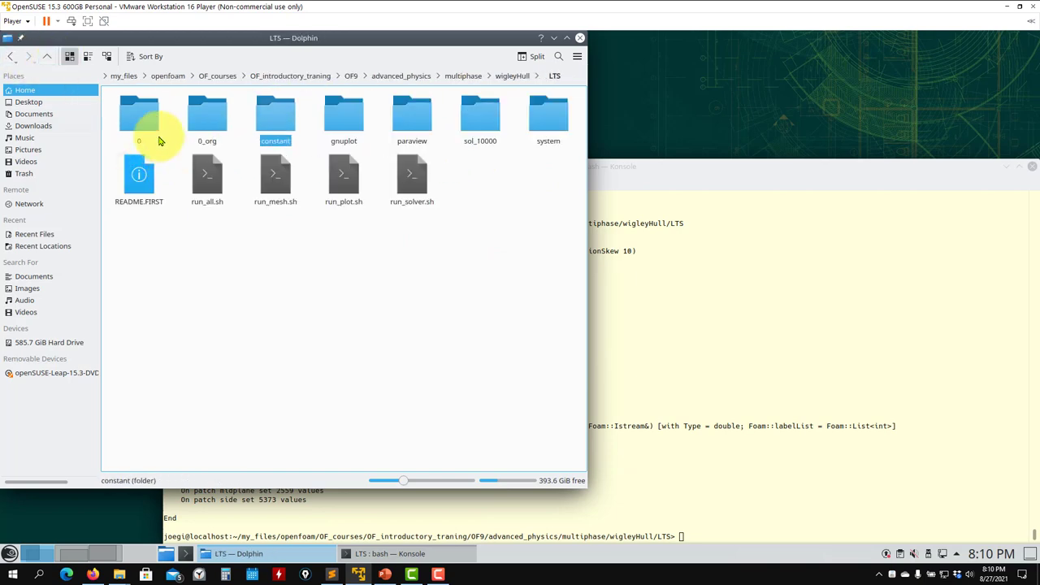
{"action": "left_click", "coordinate": [559, 137]}
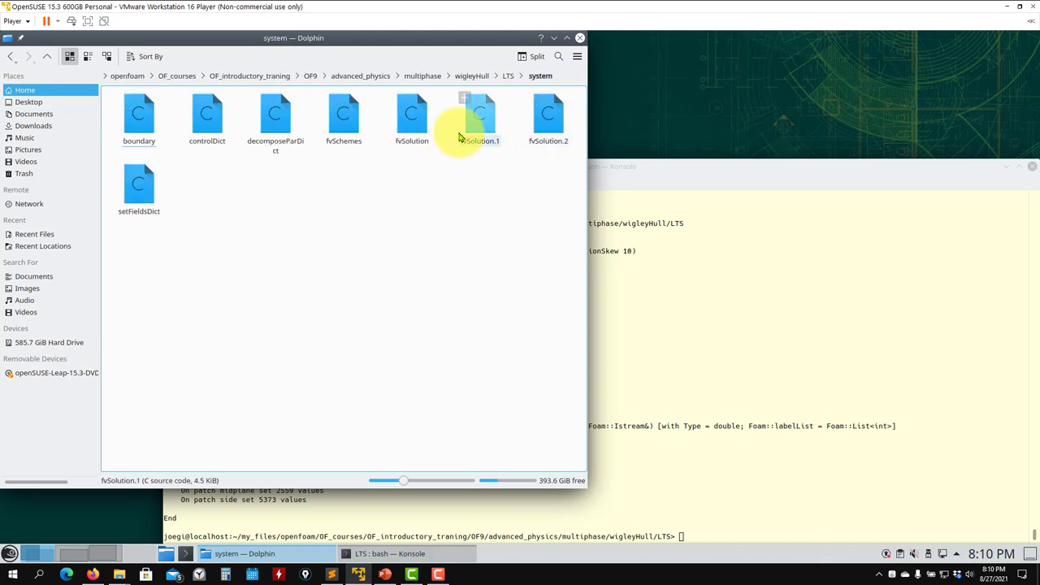
Step: Open the LTS case's fvSolution in Text Editor and look through its linear solver settings
{"action": "right_click", "coordinate": [416, 112]}
{"action": "mouse_move", "coordinate": [494, 134]}
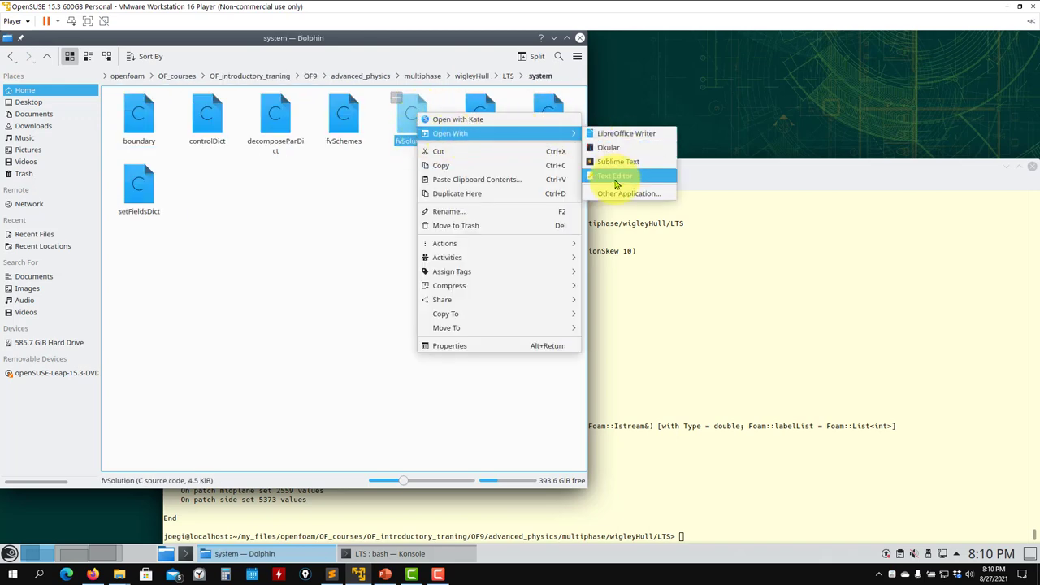
{"action": "left_click", "coordinate": [617, 181]}
{"action": "scroll", "coordinate": [494, 217], "scroll_direction": "down", "scroll_amount": 20}
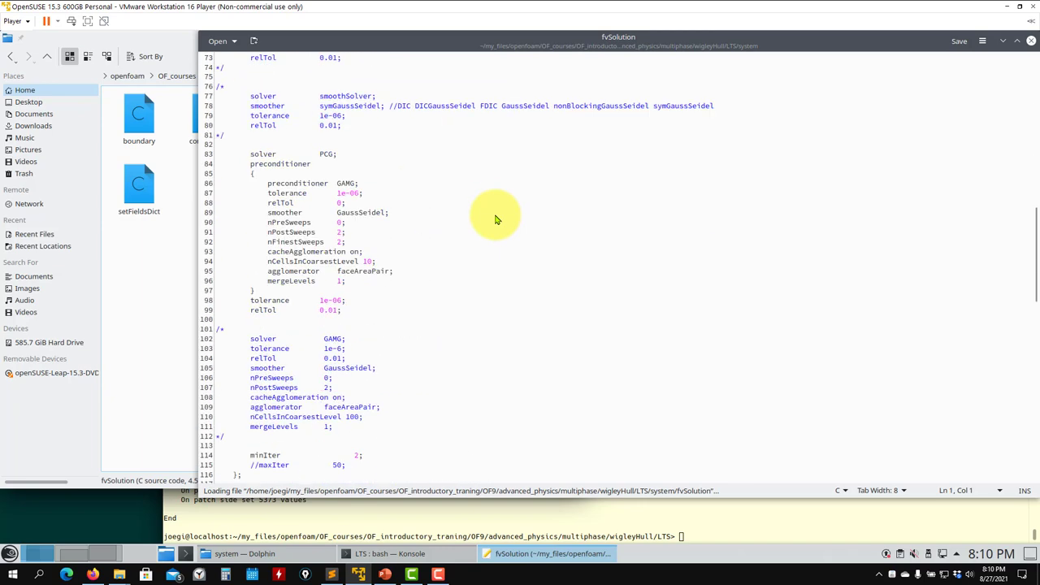
{"action": "scroll", "coordinate": [496, 219], "scroll_direction": "down", "scroll_amount": 3}
Step: Open fvSchemes in the text editor and examine the default time scheme under ddtSchemes and the other discretization schemes
{"action": "left_click", "coordinate": [145, 308]}
{"action": "left_click_drag", "start_coordinate": [352, 122], "coordinate": [661, 189]}
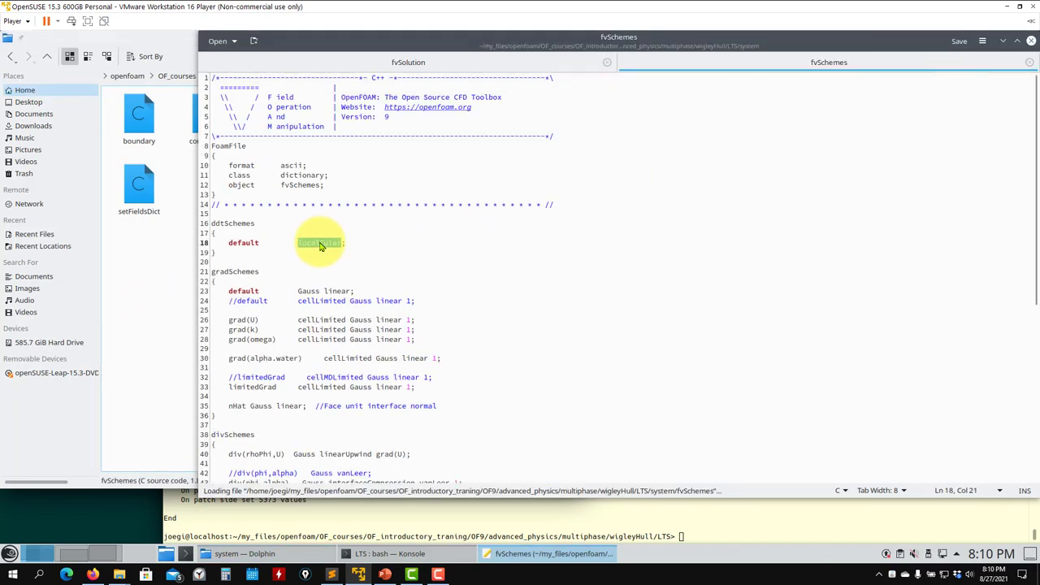
{"action": "scroll", "coordinate": [309, 219], "scroll_direction": "down", "scroll_amount": 5}
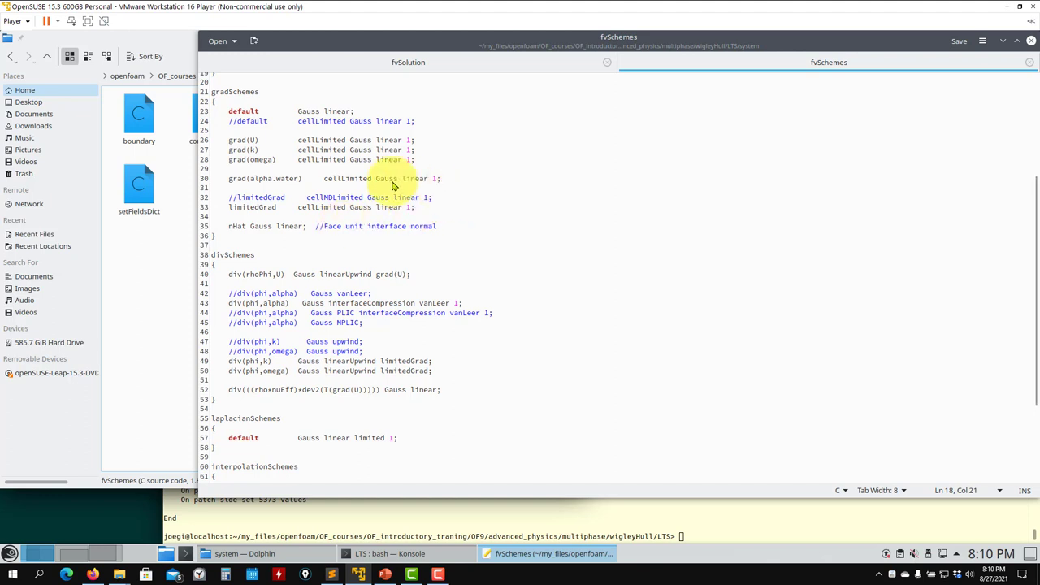
{"action": "scroll", "coordinate": [351, 168], "scroll_direction": "up", "scroll_amount": 5}
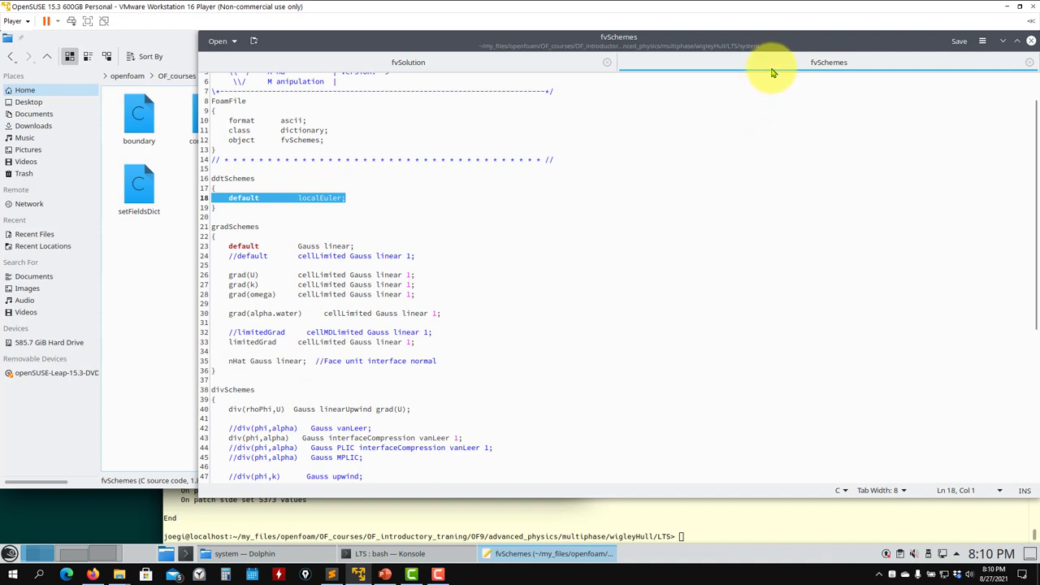
Step: Return to fvSolution and highlight the local time-stepping controls in the PIMPLE block
{"action": "left_click", "coordinate": [407, 61]}
{"action": "scroll", "coordinate": [374, 252], "scroll_direction": "down", "scroll_amount": 10}
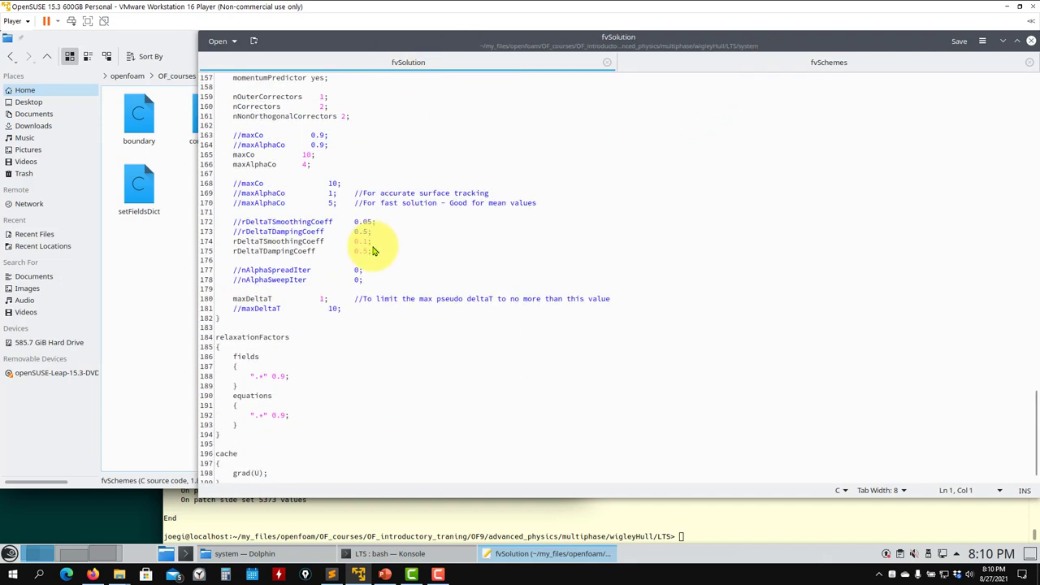
{"action": "scroll", "coordinate": [358, 264], "scroll_direction": "up", "scroll_amount": 5}
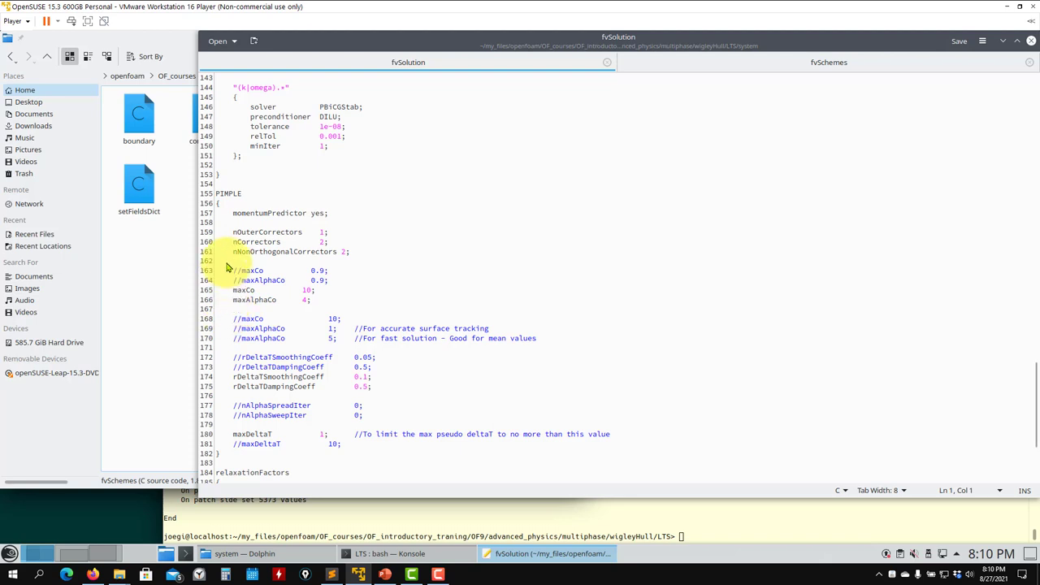
{"action": "left_click_drag", "start_coordinate": [224, 268], "coordinate": [441, 453]}
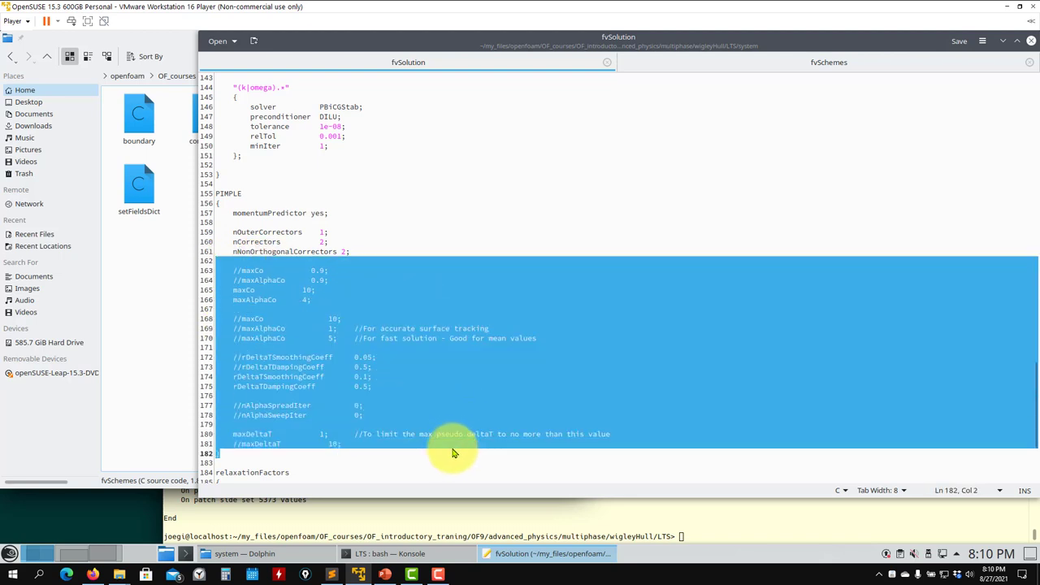
Step: Open controlDict in the text editor and examine its time controls, highlighting the deltaT entry
{"action": "left_click", "coordinate": [144, 344]}
{"action": "left_click_drag", "start_coordinate": [209, 145], "coordinate": [720, 148]}
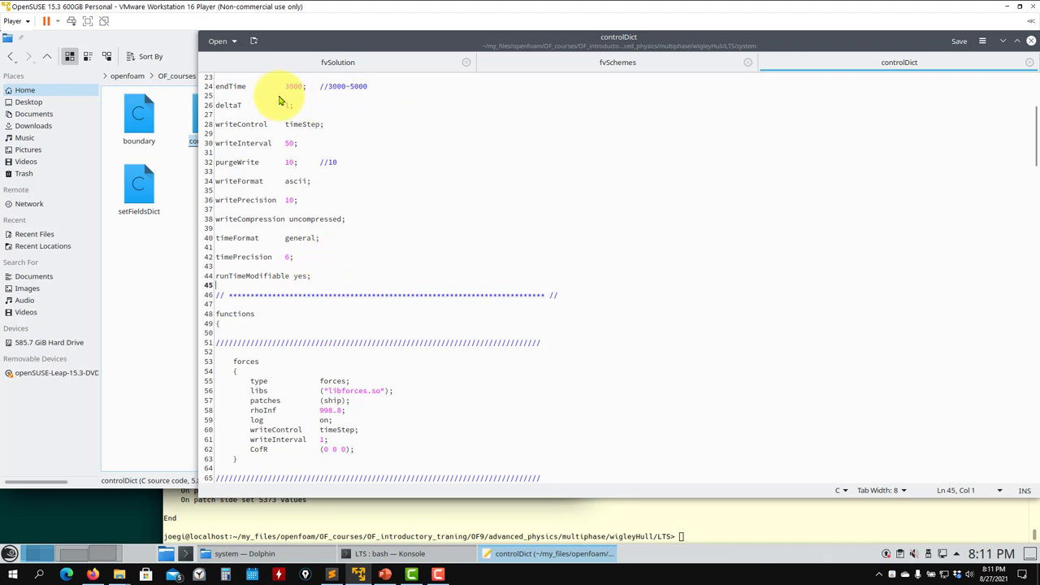
{"action": "left_click_drag", "start_coordinate": [317, 110], "coordinate": [229, 106]}
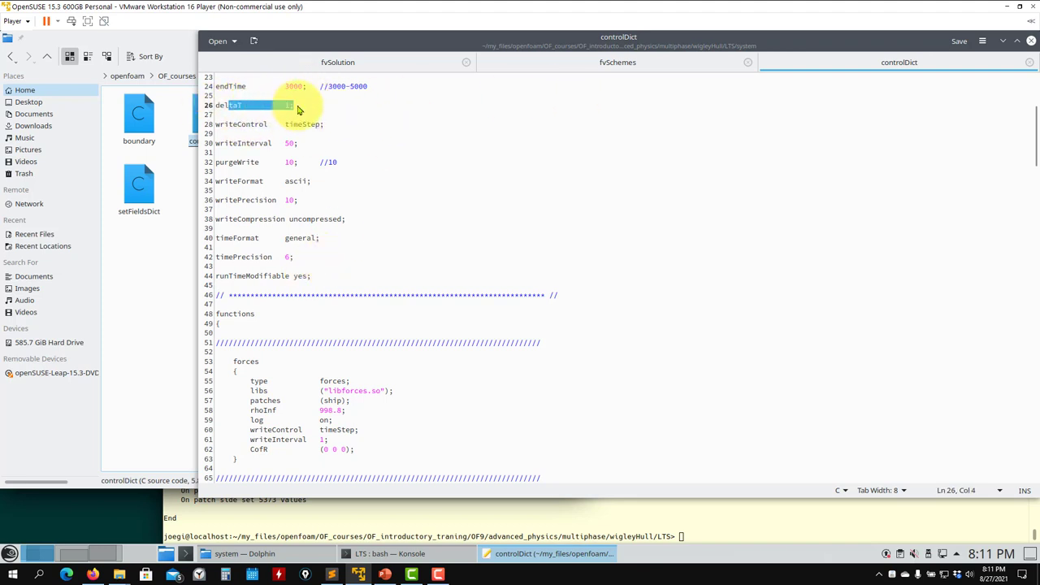
Step: Go back to fvSolution and highlight the active maxCo and maxAlphaCo limits in the PIMPLE block
{"action": "left_click", "coordinate": [617, 64]}
{"action": "left_click", "coordinate": [348, 63]}
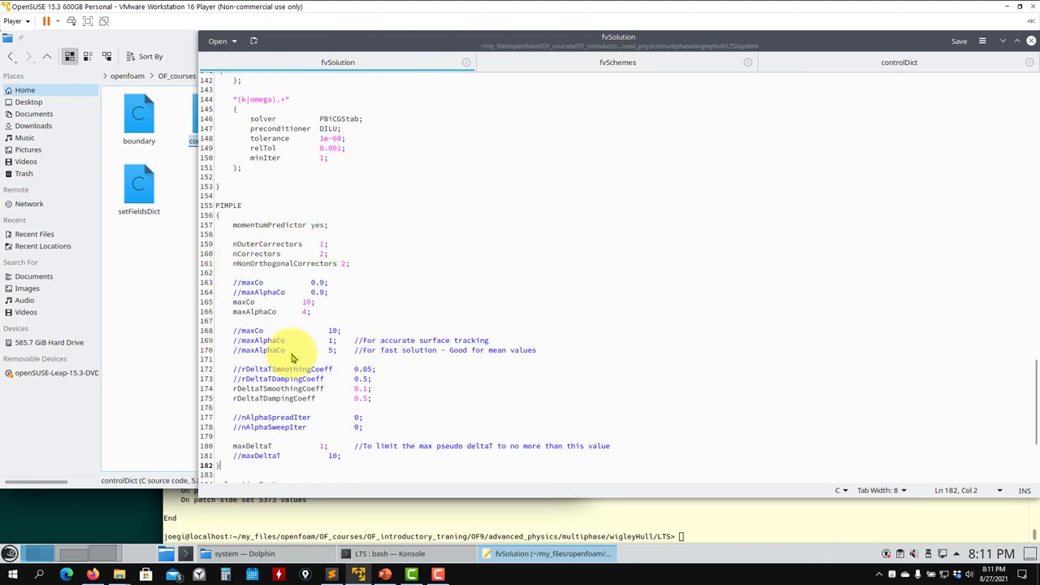
{"action": "left_click_drag", "start_coordinate": [319, 302], "coordinate": [224, 302]}
{"action": "left_click_drag", "start_coordinate": [323, 317], "coordinate": [233, 316]}
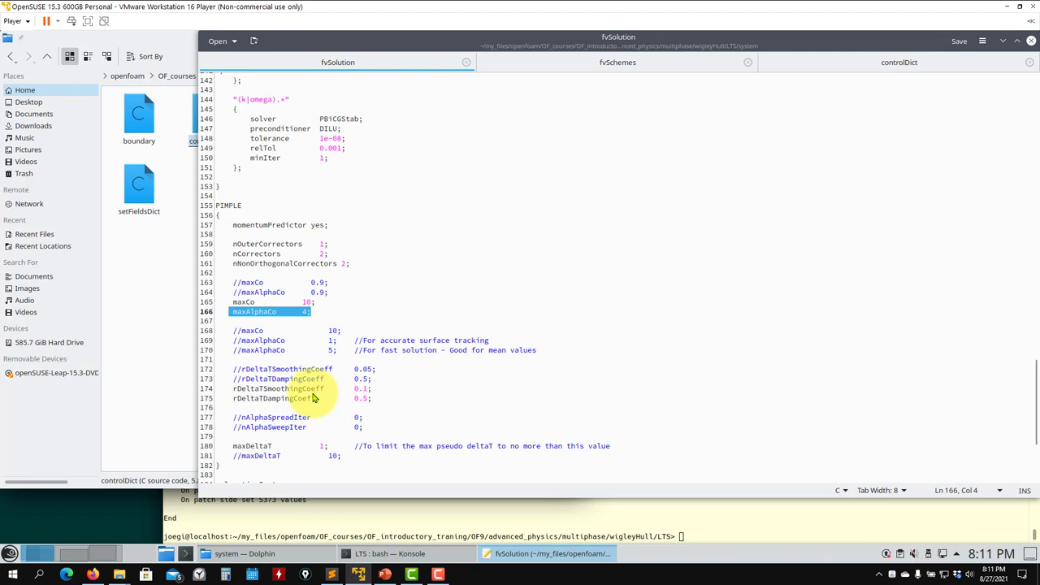
Step: Switch to the terminal, list the LTS case directory, and start the solver with sh run_solver.sh
{"action": "left_click", "coordinate": [343, 505]}
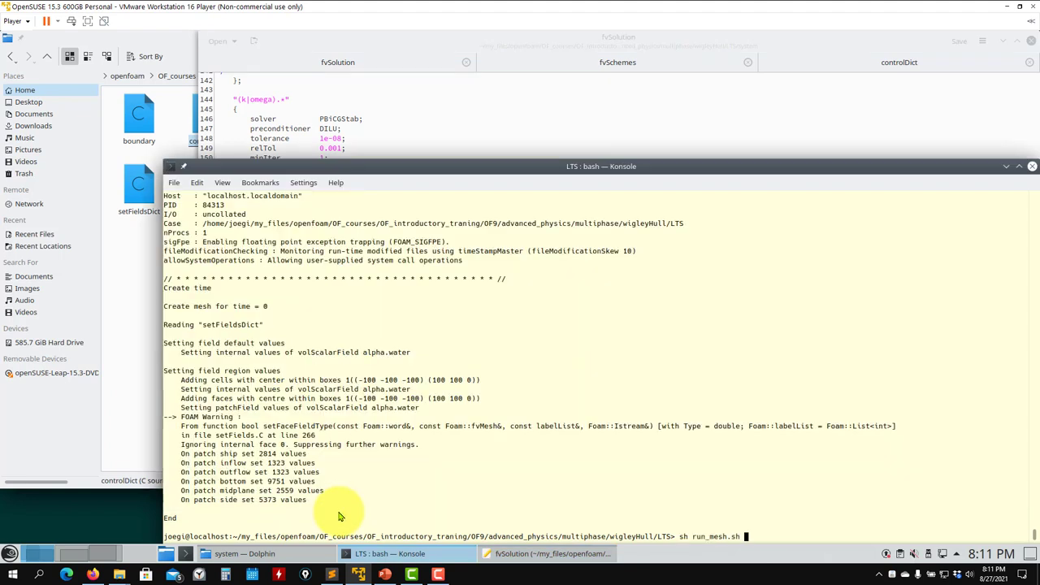
{"action": "type", "text": "ls"}
{"action": "key", "text": "Return"}
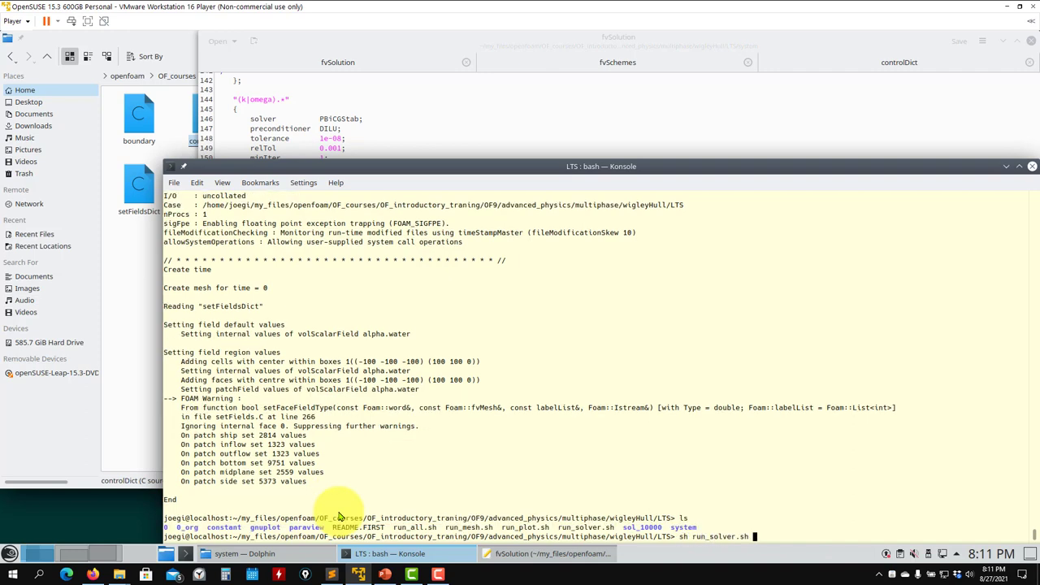
{"action": "key", "text": "Return"}
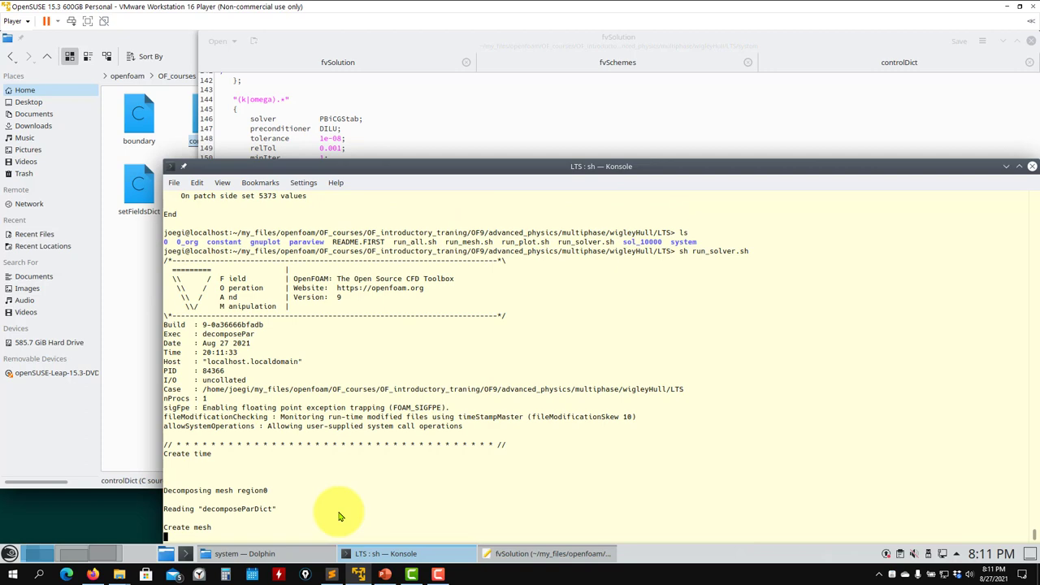
Step: Reload the changed fvSolution file from disk and return to its PIMPLE block
{"action": "left_click_drag", "start_coordinate": [430, 144], "coordinate": [442, 133]}
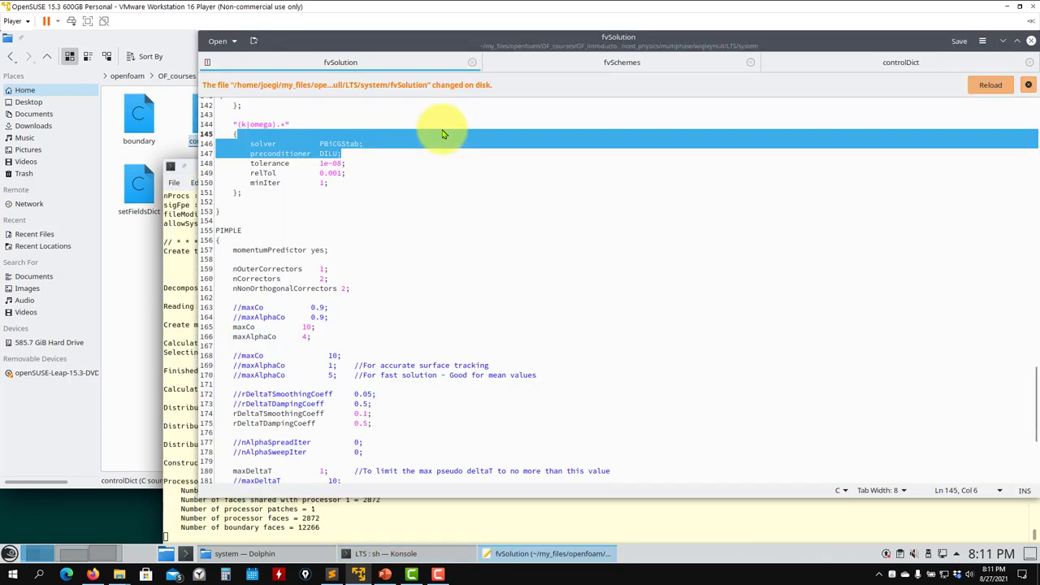
{"action": "left_click", "coordinate": [991, 84]}
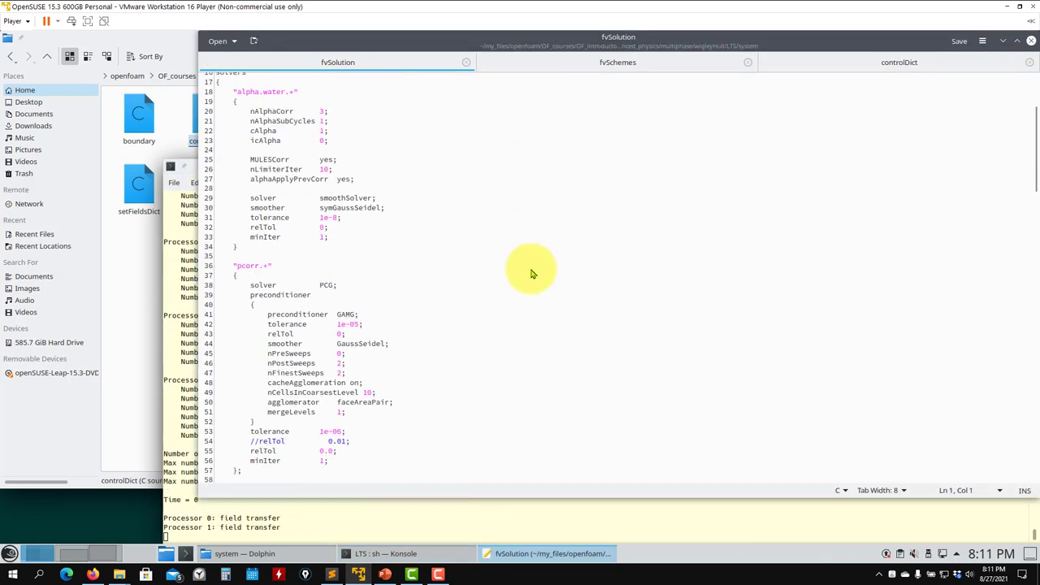
{"action": "scroll", "coordinate": [530, 274], "scroll_direction": "down", "scroll_amount": 20}
{"action": "scroll", "coordinate": [529, 274], "scroll_direction": "up", "scroll_amount": 5}
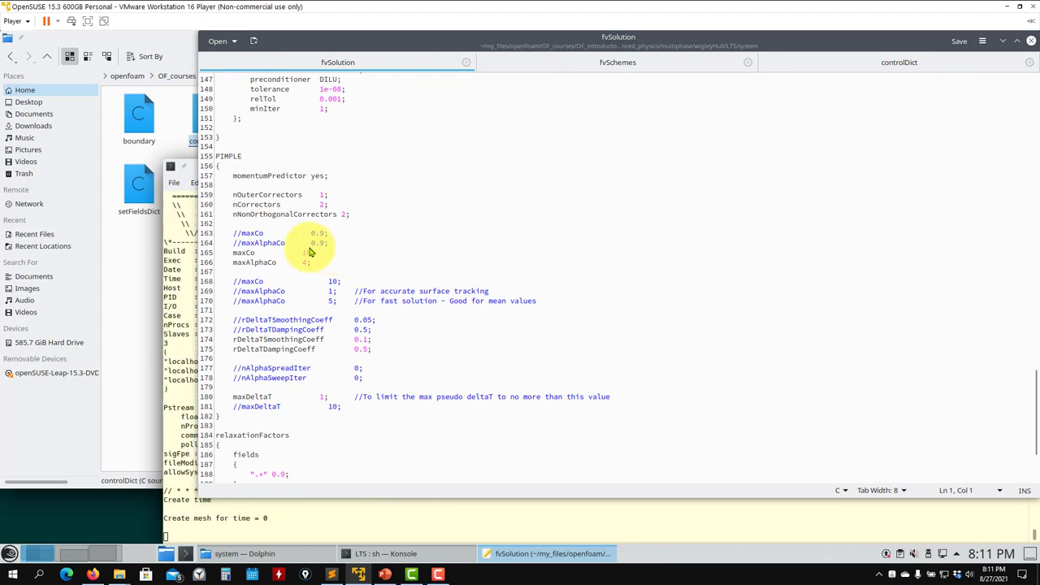
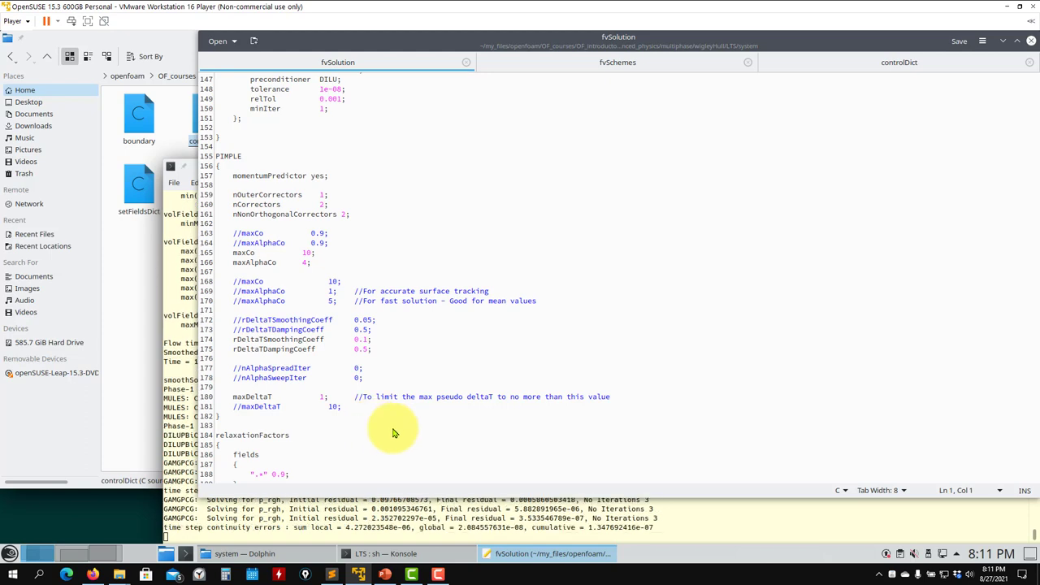
Step: Switch to the terminal and examine the running solver's output for the early iterations
{"action": "left_click", "coordinate": [500, 527]}
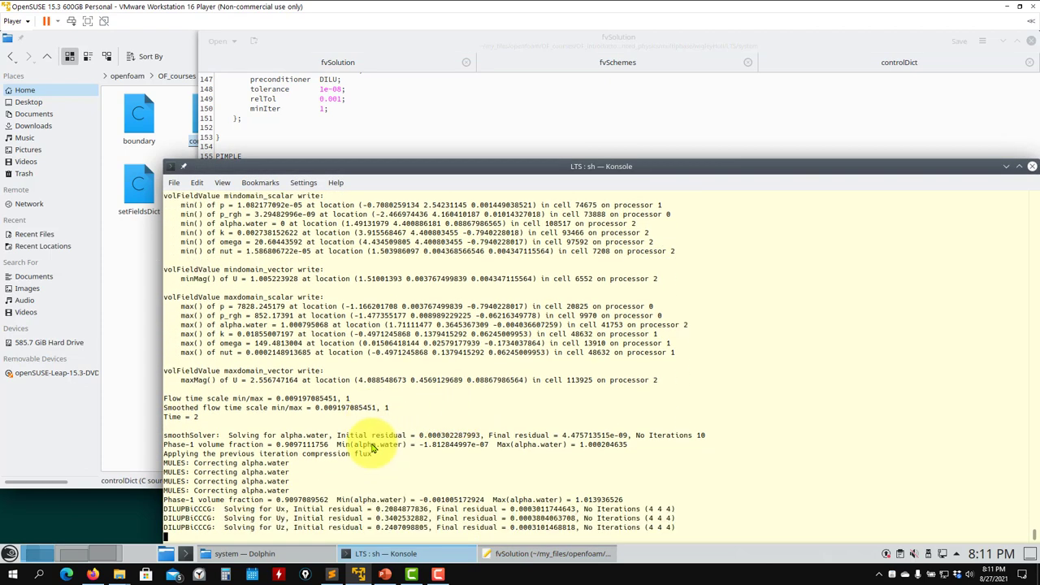
{"action": "scroll", "coordinate": [370, 449], "scroll_direction": "up", "scroll_amount": 3}
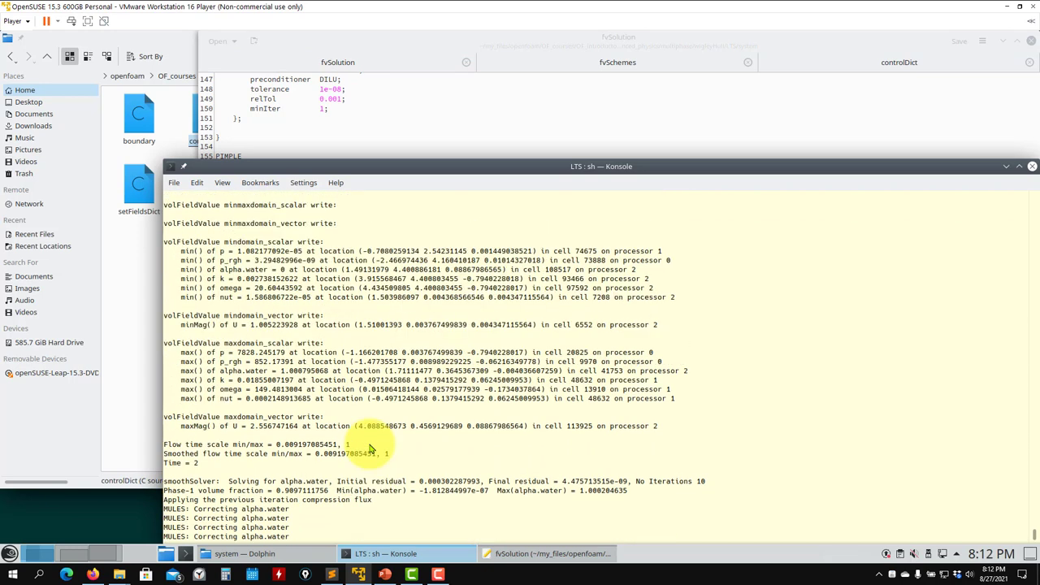
{"action": "scroll", "coordinate": [286, 447], "scroll_direction": "down", "scroll_amount": 3}
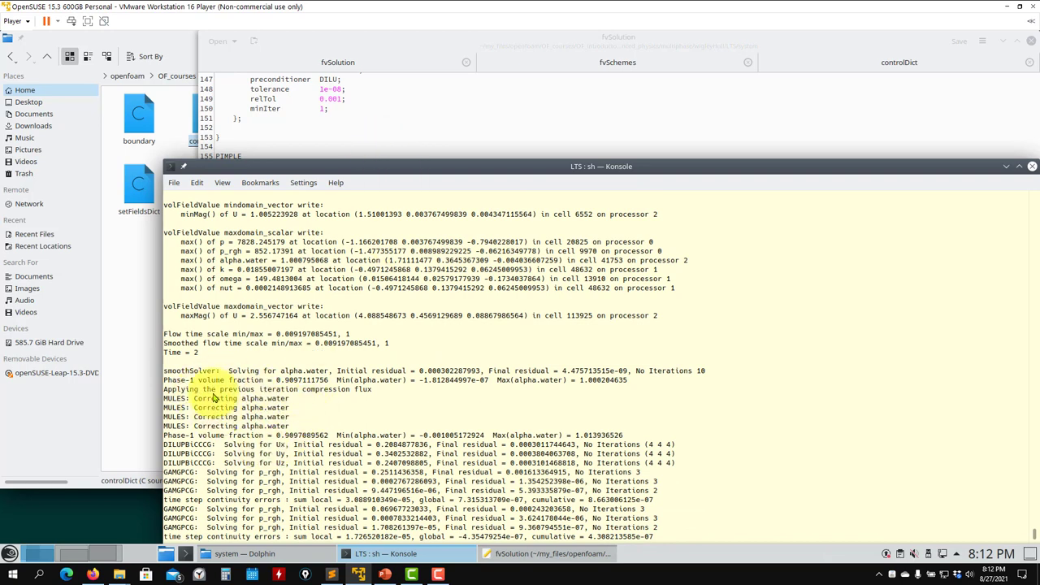
Step: Compare the alpha.water settings in fvSolution with the solver output, highlighting the MULES correction lines in the terminal
{"action": "left_click", "coordinate": [338, 58]}
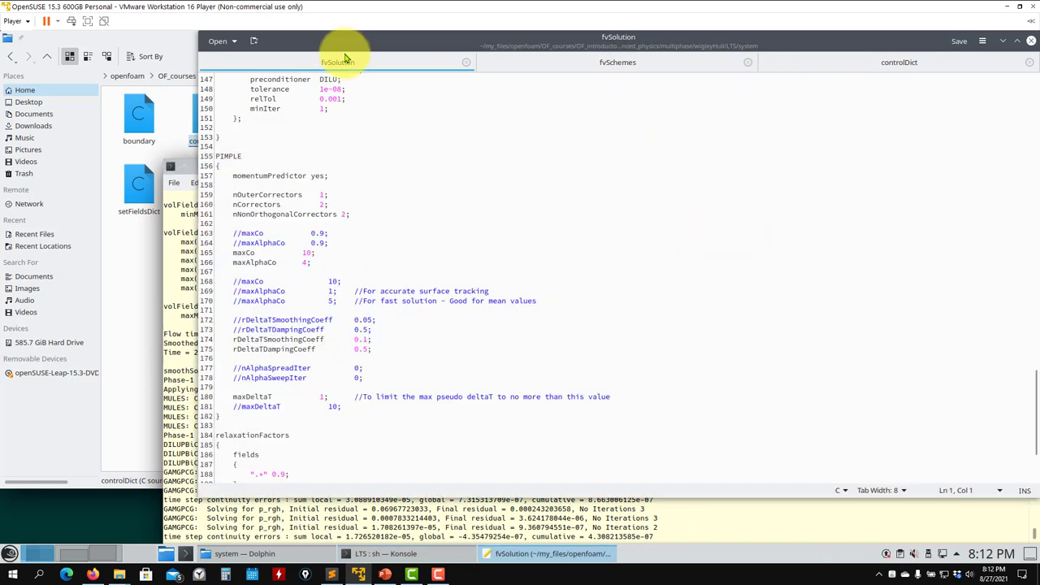
{"action": "scroll", "coordinate": [372, 303], "scroll_direction": "up", "scroll_amount": 20}
{"action": "scroll", "coordinate": [370, 303], "scroll_direction": "up", "scroll_amount": 20}
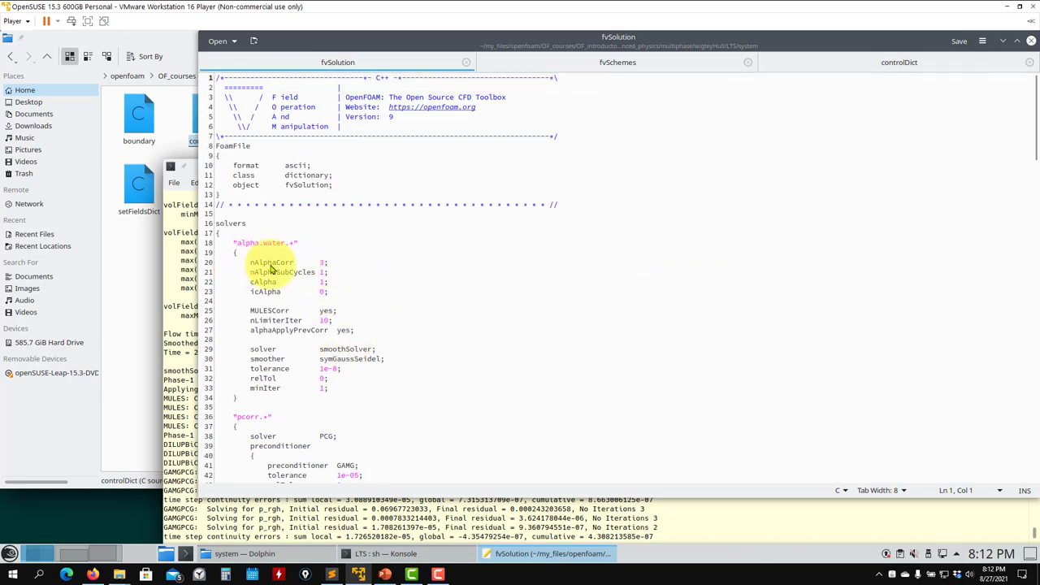
{"action": "left_click", "coordinate": [172, 398]}
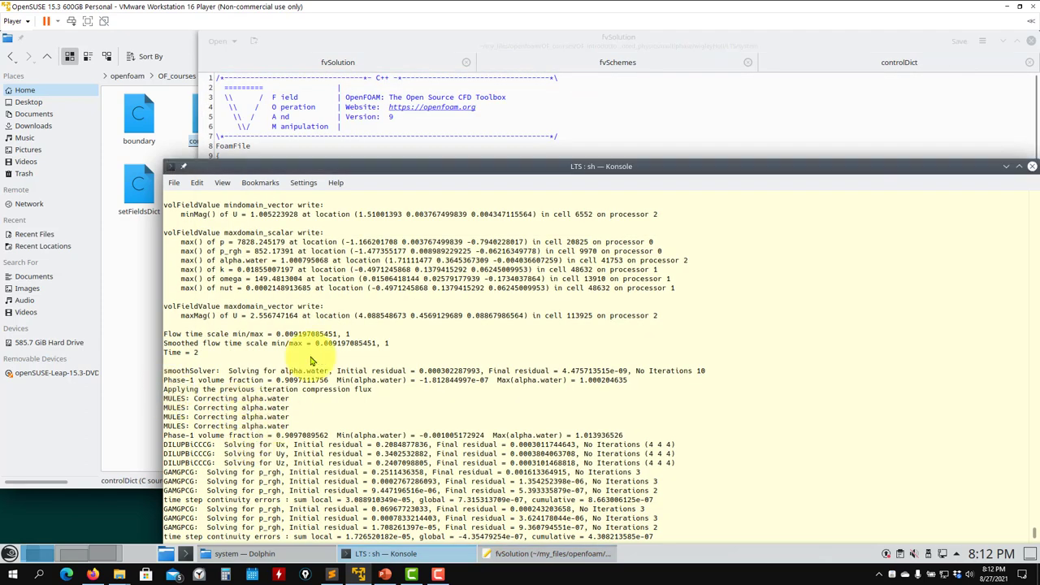
{"action": "left_click", "coordinate": [387, 138]}
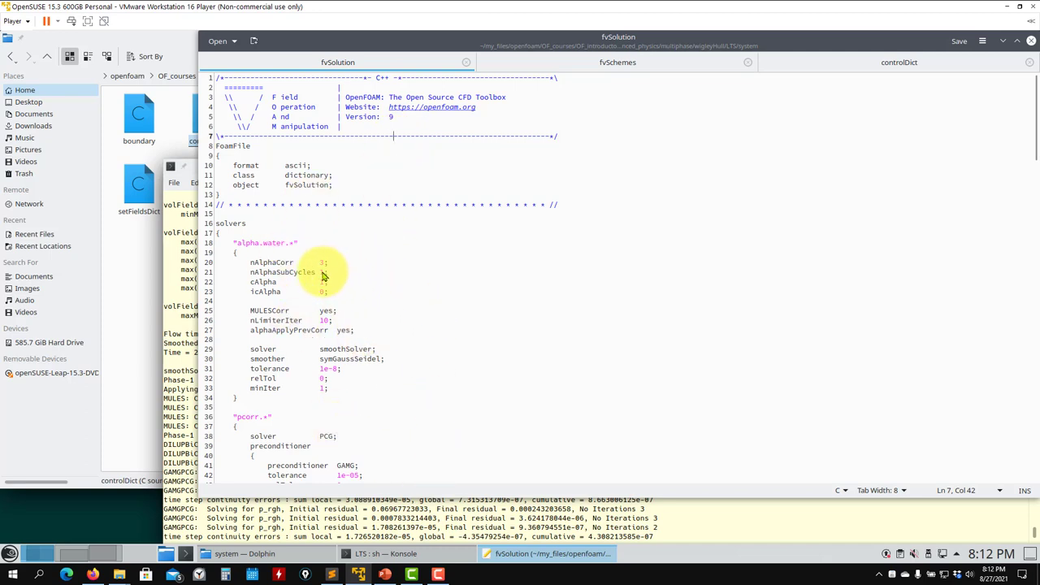
{"action": "left_click", "coordinate": [175, 407]}
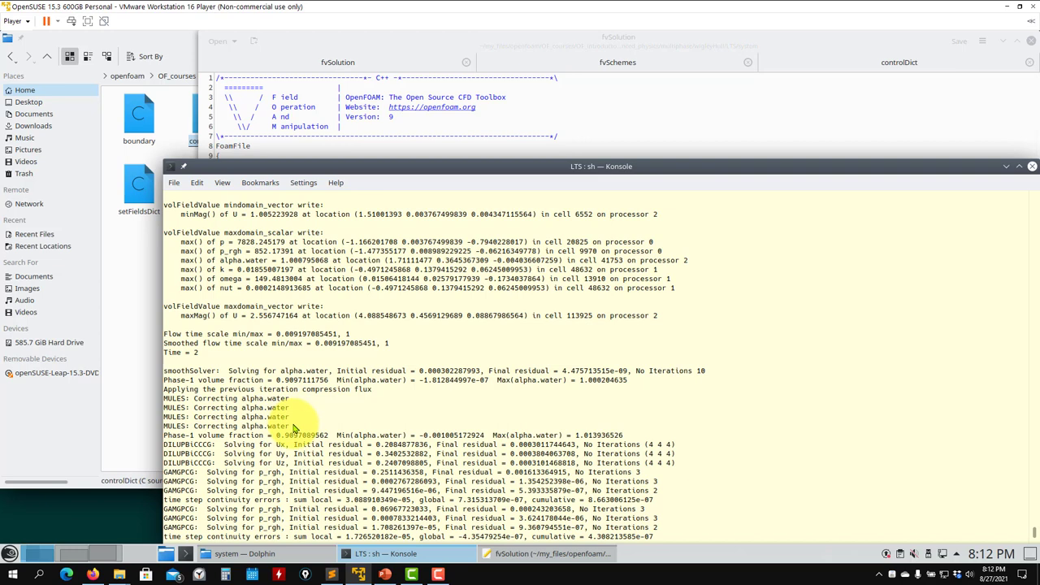
{"action": "left_click_drag", "start_coordinate": [291, 427], "coordinate": [213, 387]}
{"action": "left_click", "coordinate": [561, 119]}
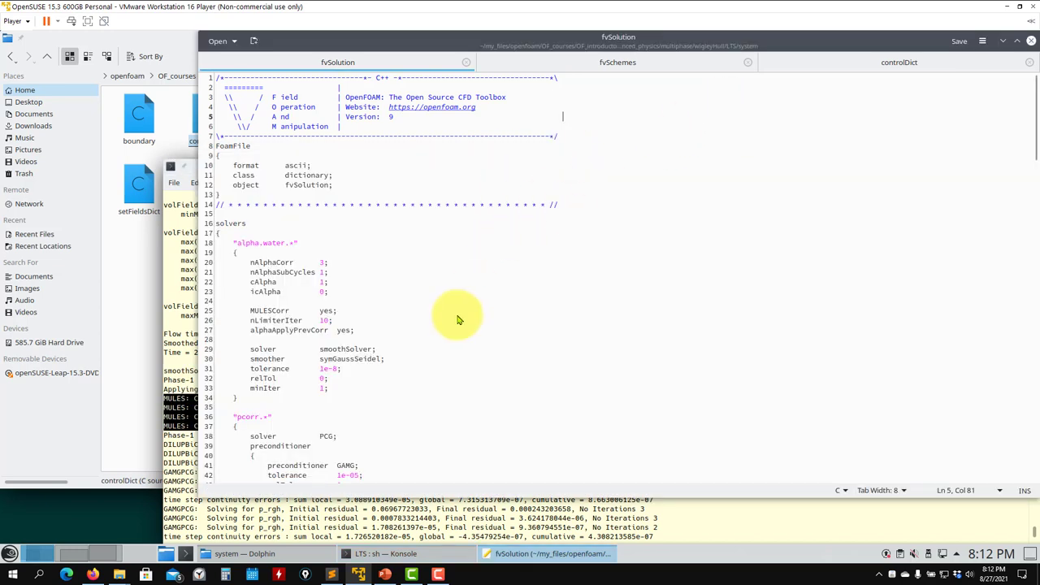
{"action": "scroll", "coordinate": [458, 318], "scroll_direction": "down", "scroll_amount": 6}
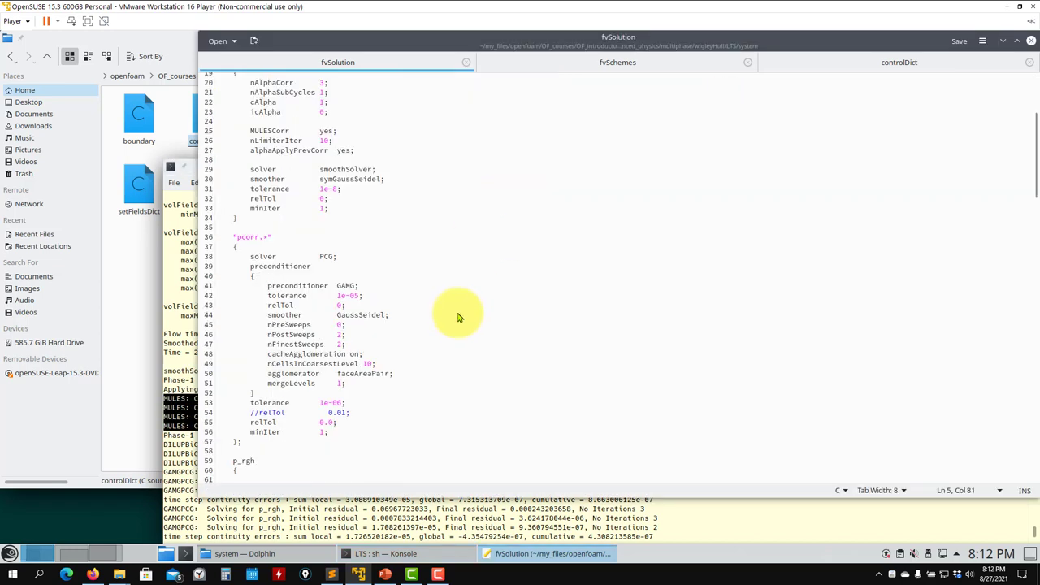
Step: Highlight the flow, smoothed and damped time scale lines in the solver output
{"action": "left_click", "coordinate": [328, 502]}
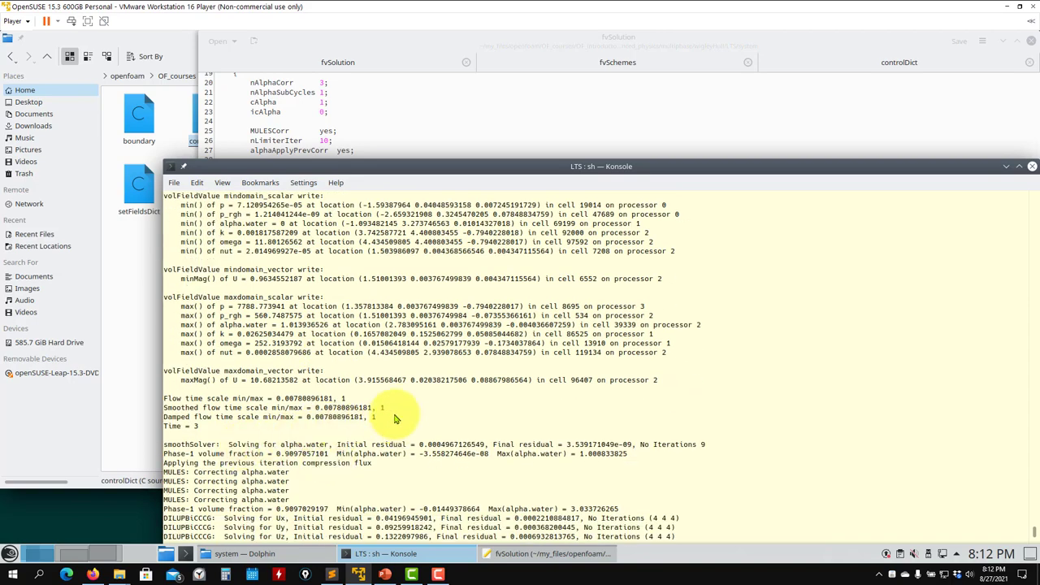
{"action": "left_click_drag", "start_coordinate": [396, 419], "coordinate": [169, 399]}
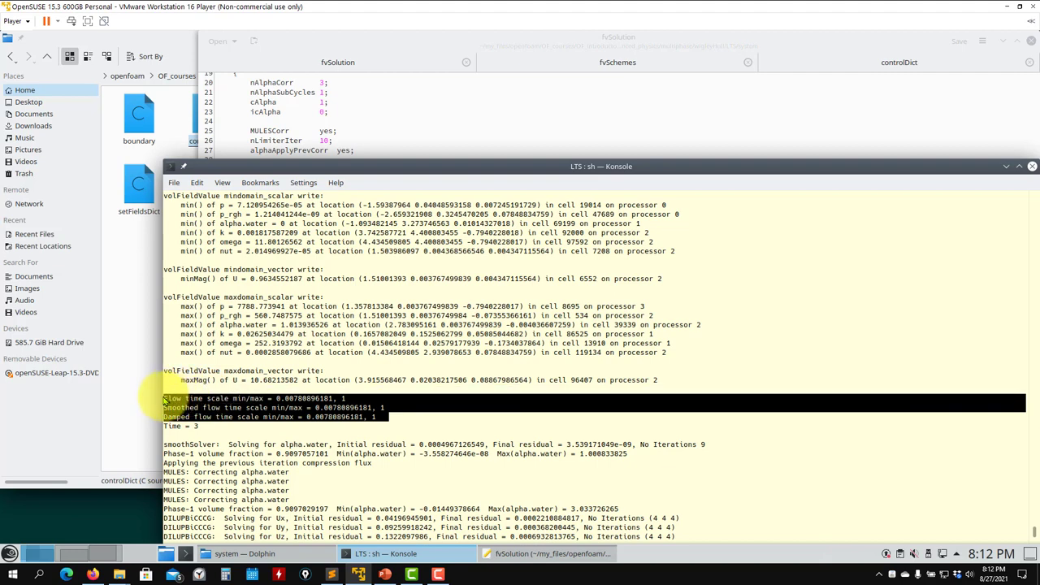
{"action": "left_click", "coordinate": [355, 407]}
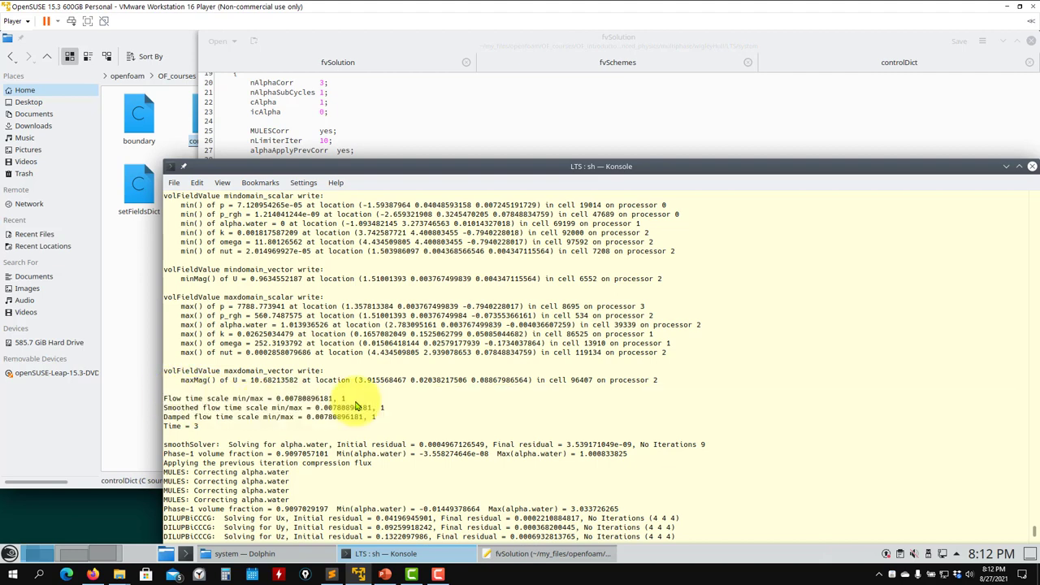
Step: Return to fvSolution and look through the linear solver settings and the maxDeltaT entry in the PIMPLE block
{"action": "left_click", "coordinate": [448, 96]}
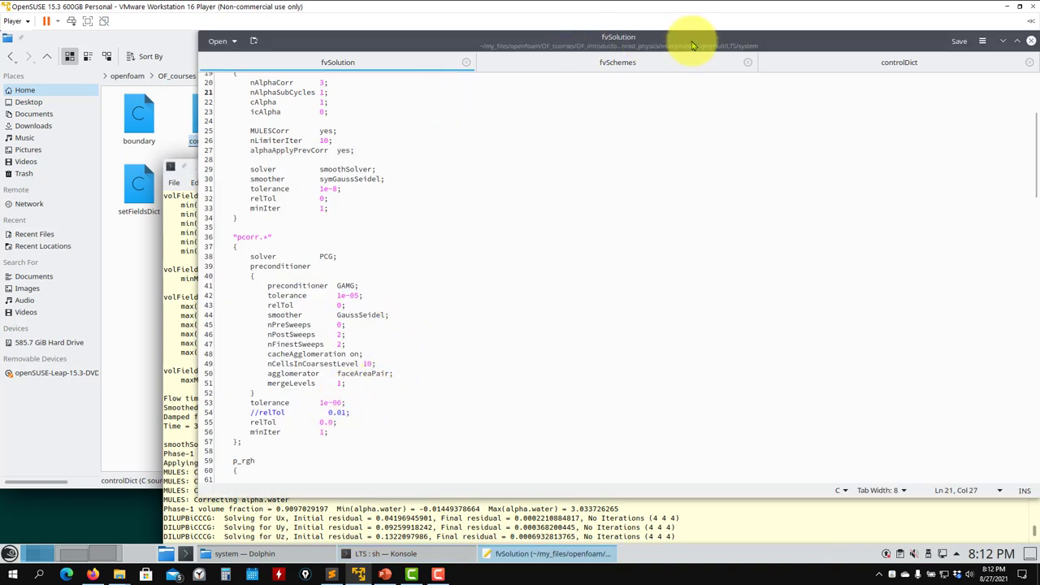
{"action": "scroll", "coordinate": [341, 250], "scroll_direction": "down", "scroll_amount": 15}
{"action": "scroll", "coordinate": [342, 251], "scroll_direction": "down", "scroll_amount": 20}
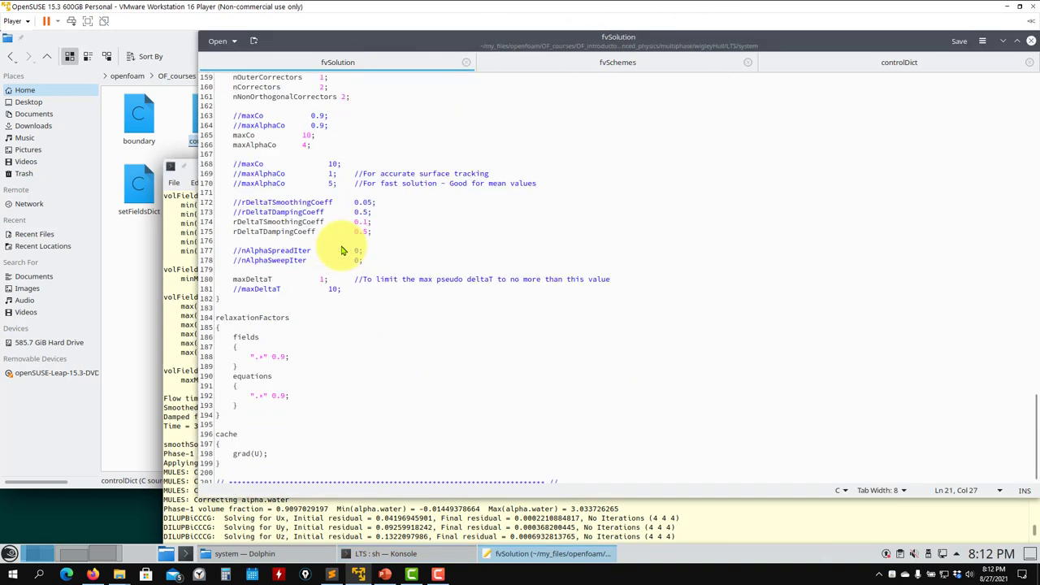
{"action": "scroll", "coordinate": [341, 251], "scroll_direction": "up", "scroll_amount": 20}
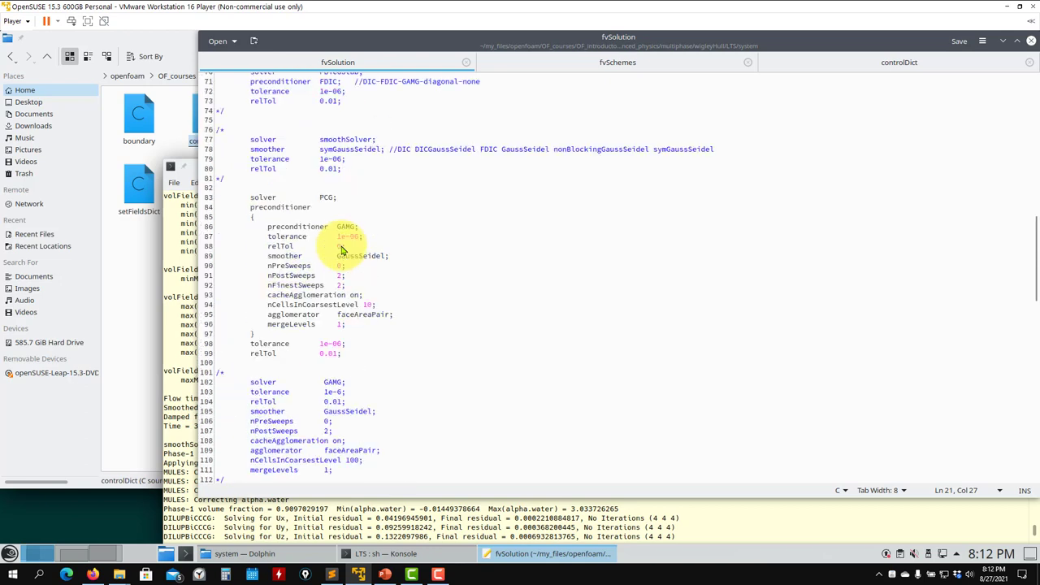
{"action": "scroll", "coordinate": [341, 250], "scroll_direction": "down", "scroll_amount": 20}
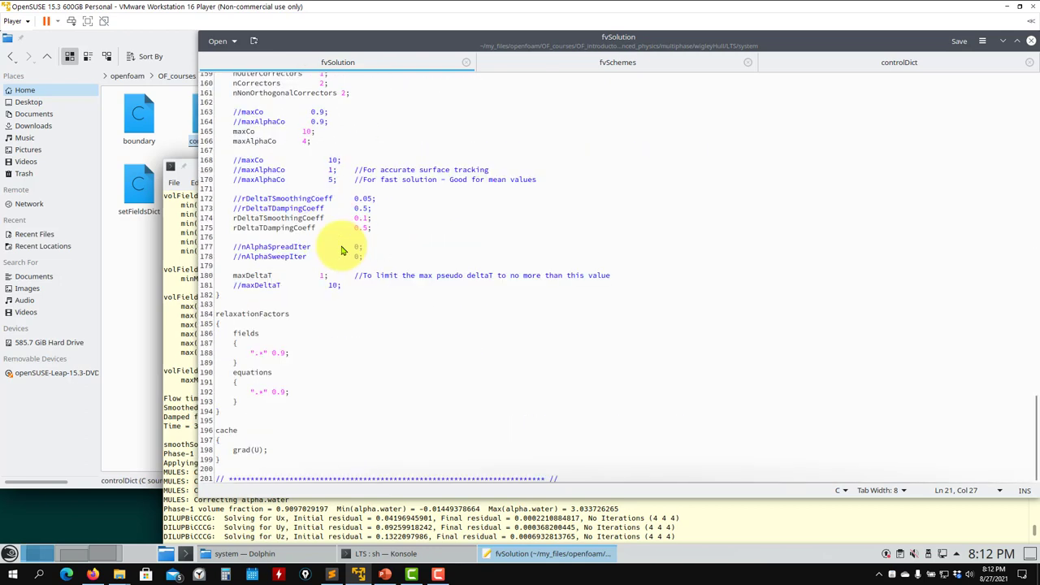
Step: Highlight the maximum flow time scale in the solver output and the rDeltaT smoothing and damping coefficients in fvSolution
{"action": "left_click", "coordinate": [407, 512]}
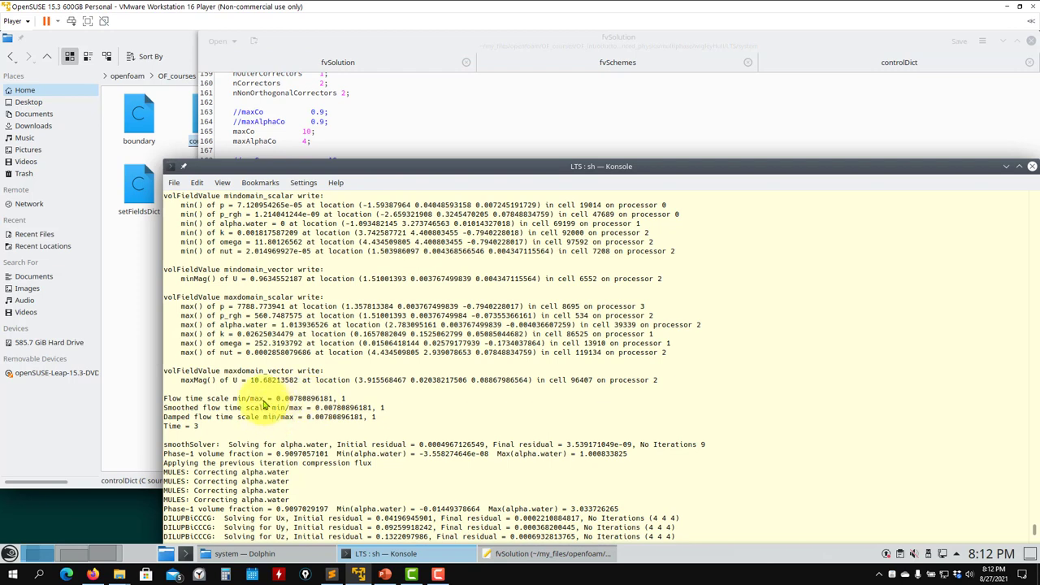
{"action": "left_click_drag", "start_coordinate": [332, 401], "coordinate": [277, 404]}
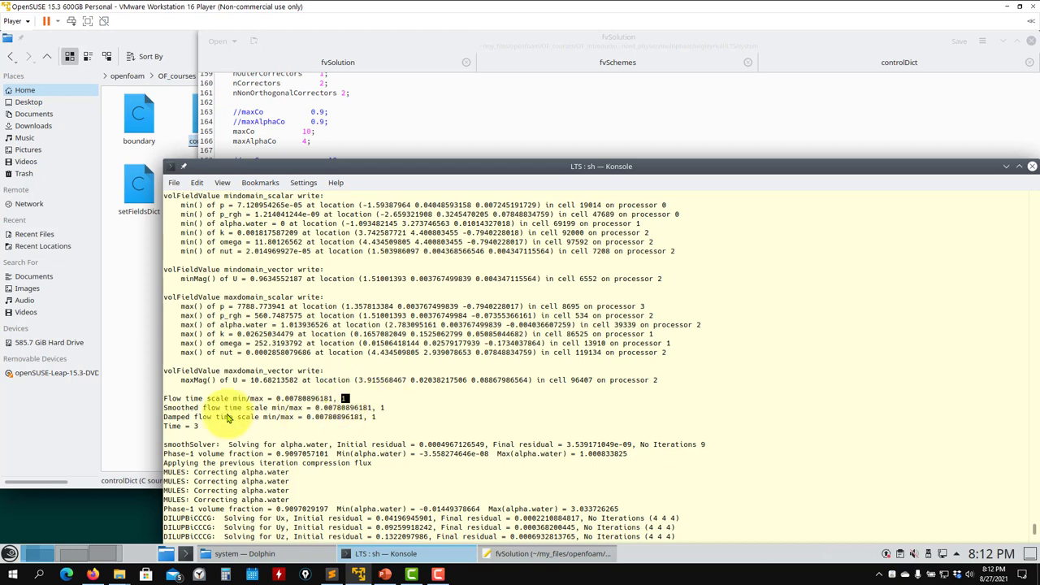
{"action": "left_click", "coordinate": [399, 139]}
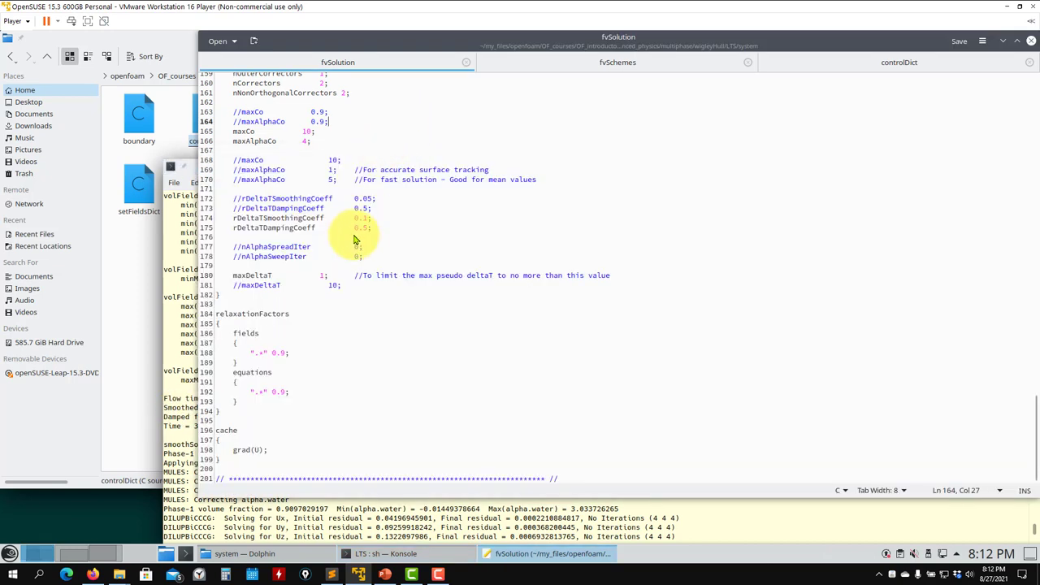
{"action": "left_click_drag", "start_coordinate": [378, 230], "coordinate": [233, 205]}
Step: Stop the running solver in the terminal and list the LTS case directory with ls
{"action": "left_click", "coordinate": [174, 295]}
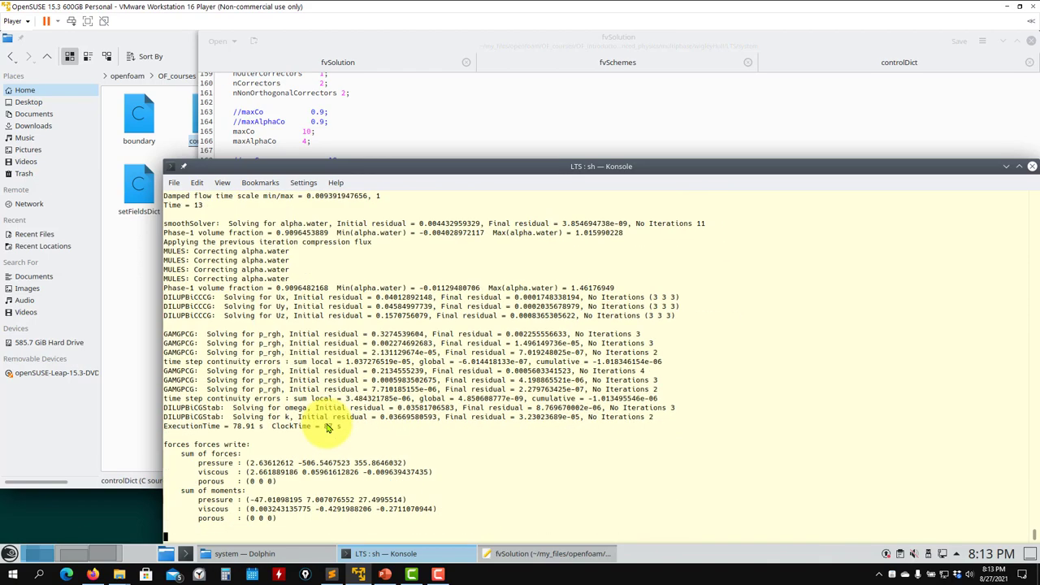
{"action": "key", "text": "ctrl+c"}
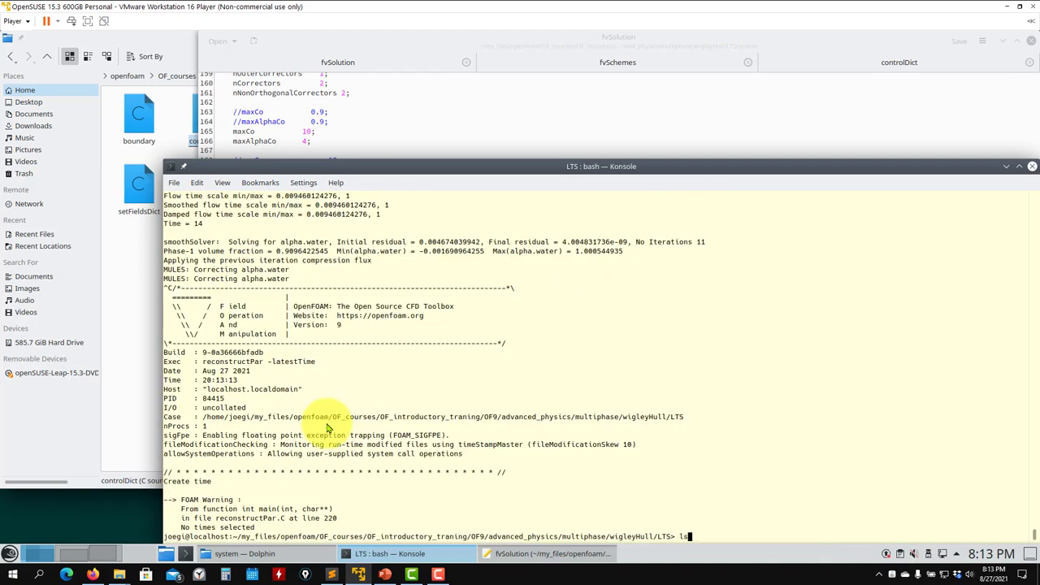
{"action": "type", "text": "ls"}
{"action": "key", "text": "Return"}
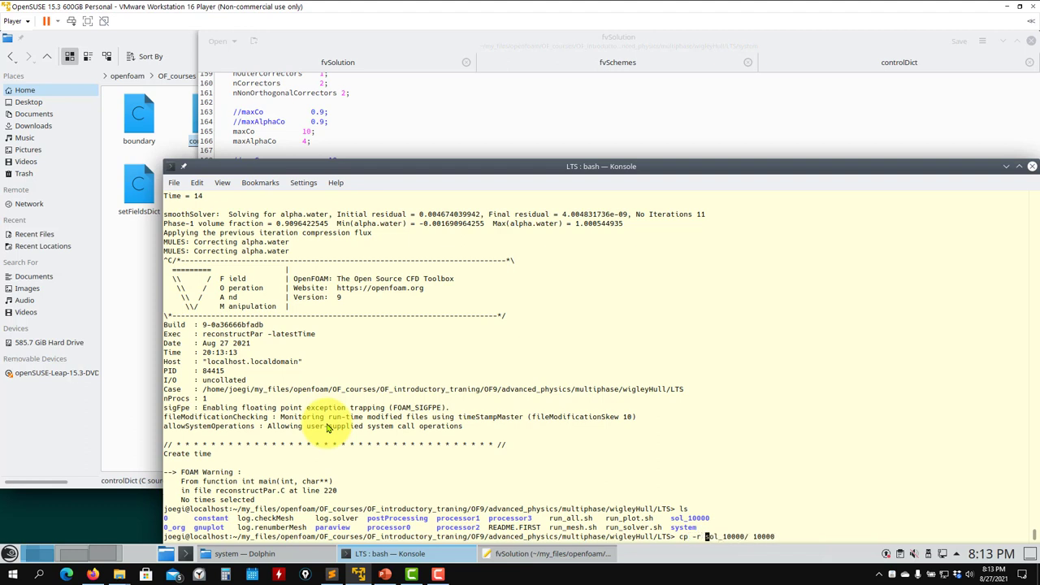
Step: Copy the saved solution with cp -r sol_10000/ 10000, check the directory listing, and launch paraFoam
{"action": "key", "text": "Return"}
{"action": "type", "text": "ls"}
{"action": "key", "text": "Return"}
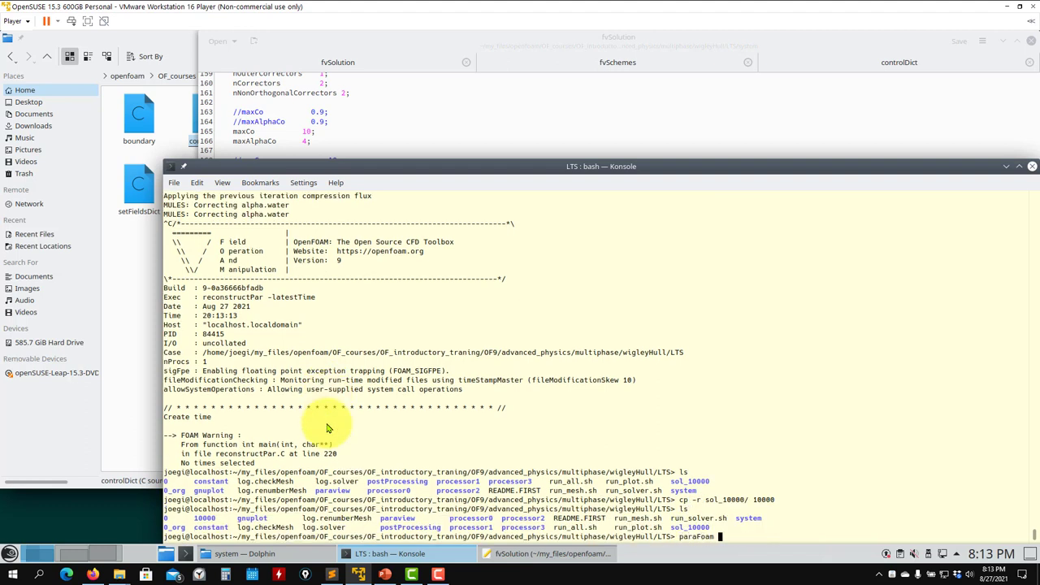
{"action": "type", "text": "paraFoam"}
{"action": "key", "text": "Return"}
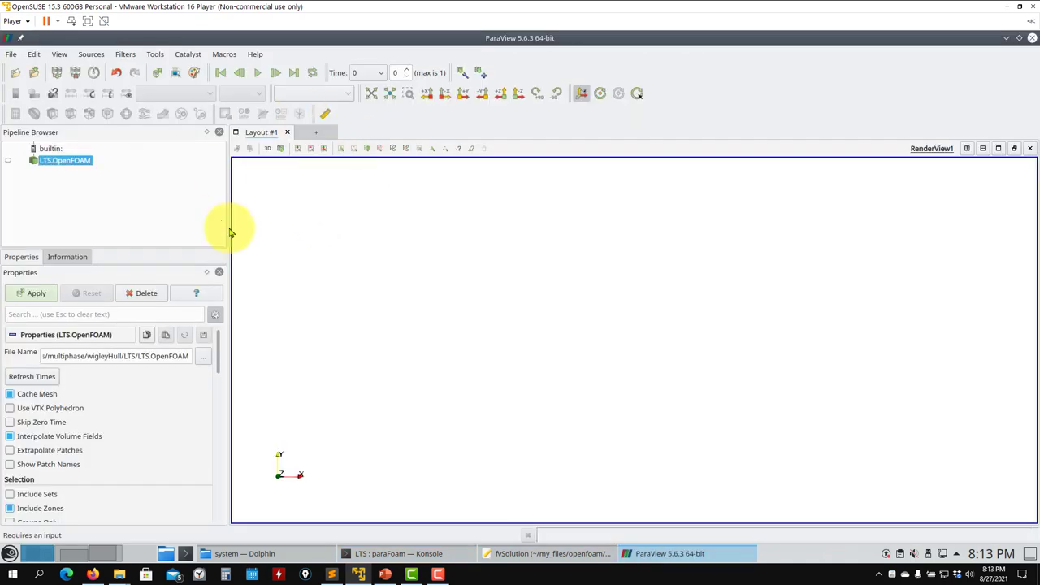
Step: Bring fvSolution back up, review the local time-stepping controls in the PIMPLE block, and minimize the editor
{"action": "left_click", "coordinate": [532, 557]}
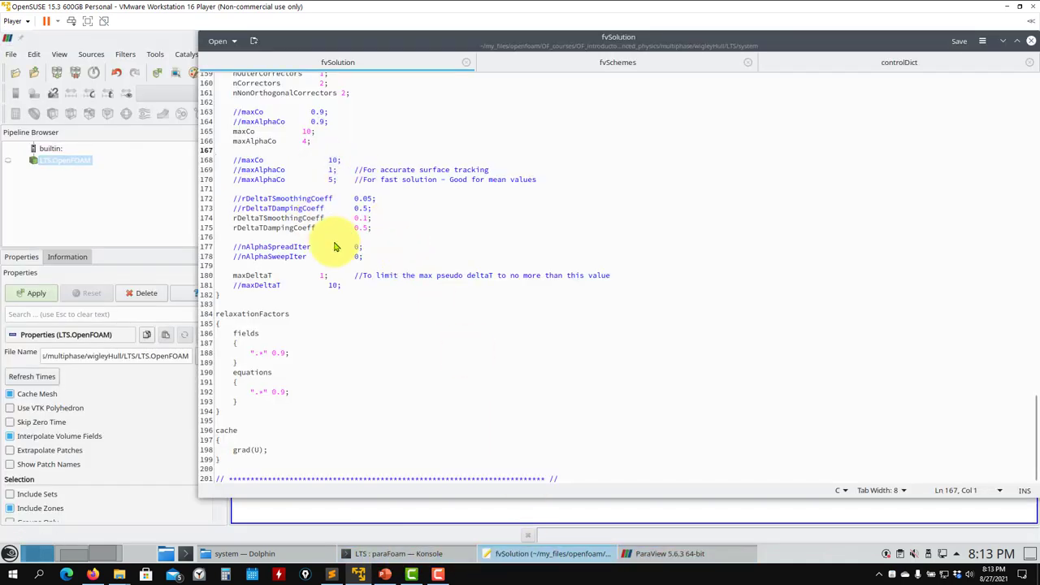
{"action": "scroll", "coordinate": [335, 244], "scroll_direction": "up", "scroll_amount": 8}
{"action": "scroll", "coordinate": [338, 254], "scroll_direction": "down", "scroll_amount": 7}
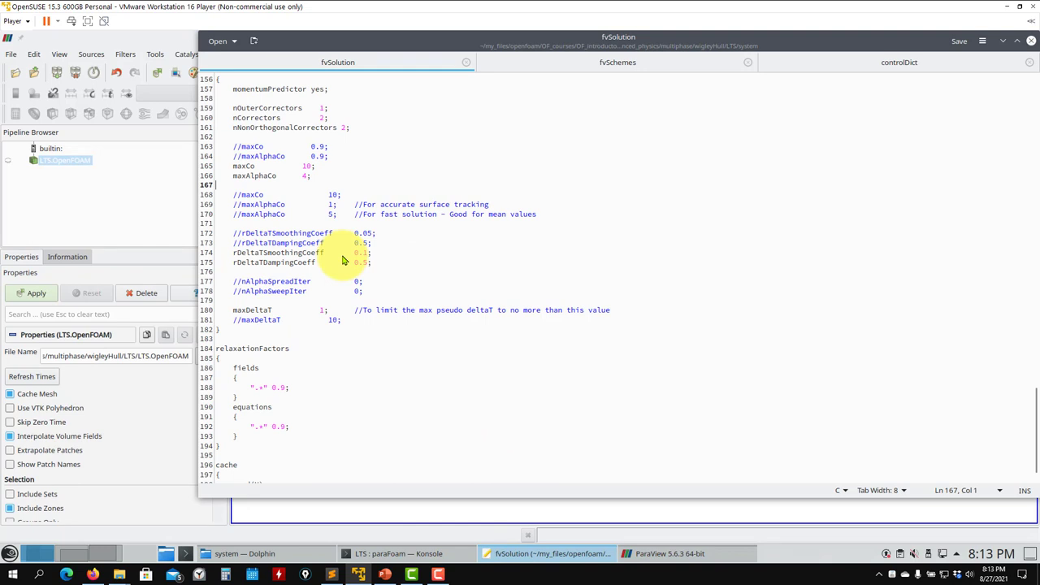
{"action": "left_click", "coordinate": [1005, 41]}
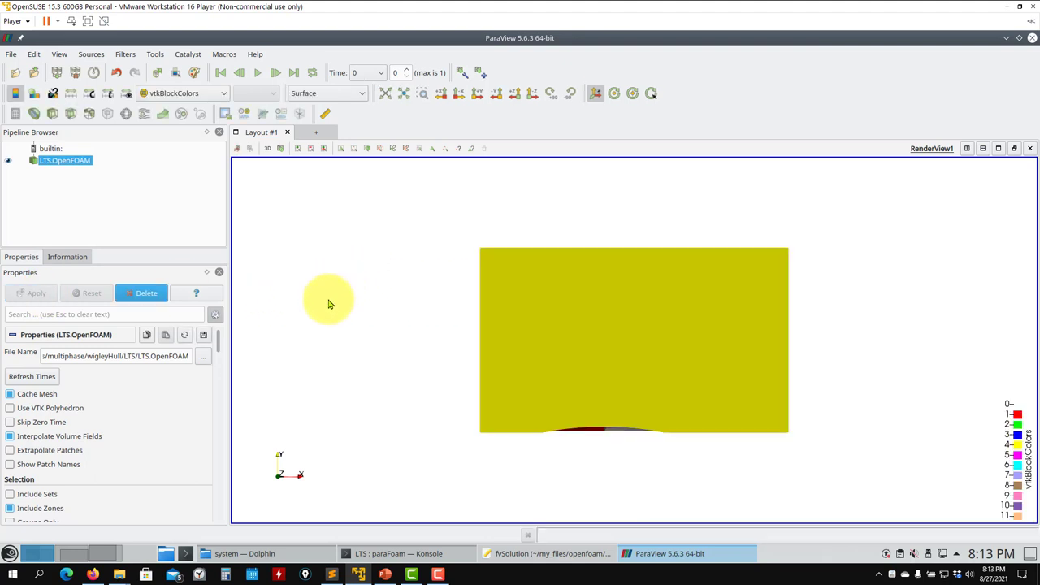
Step: Go to the last saved time, 10000, and load all of the case's fields
{"action": "left_click_drag", "start_coordinate": [336, 302], "coordinate": [287, 109]}
{"action": "left_click", "coordinate": [293, 75]}
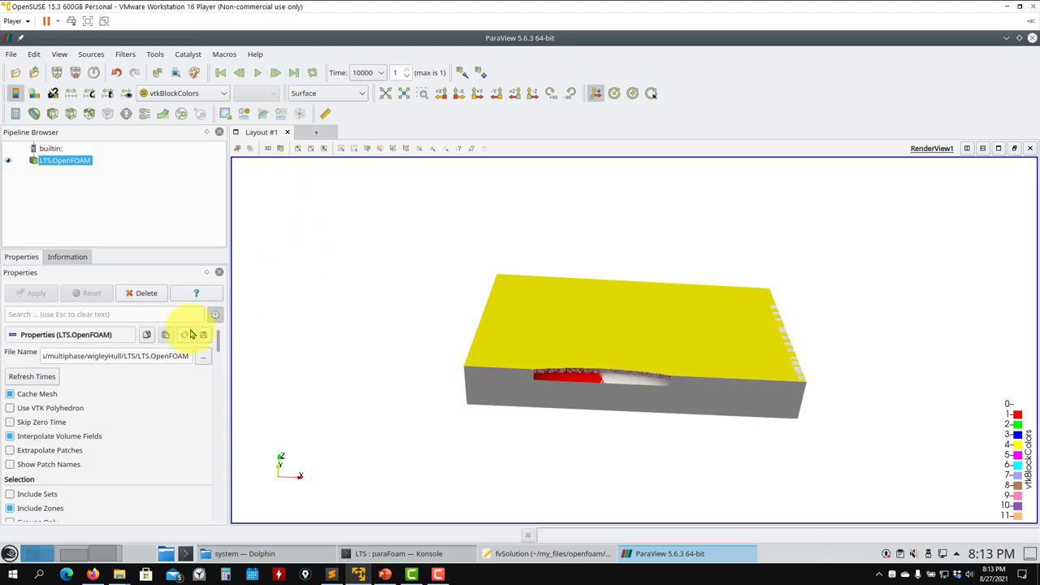
{"action": "scroll", "coordinate": [219, 351], "scroll_direction": "down", "scroll_amount": 10}
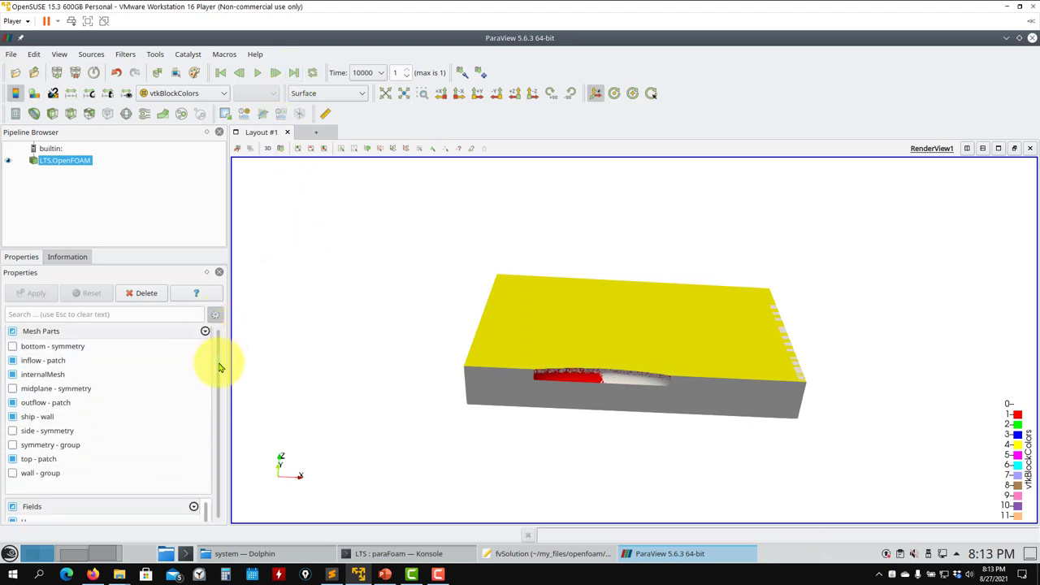
{"action": "scroll", "coordinate": [217, 378], "scroll_direction": "down", "scroll_amount": 2}
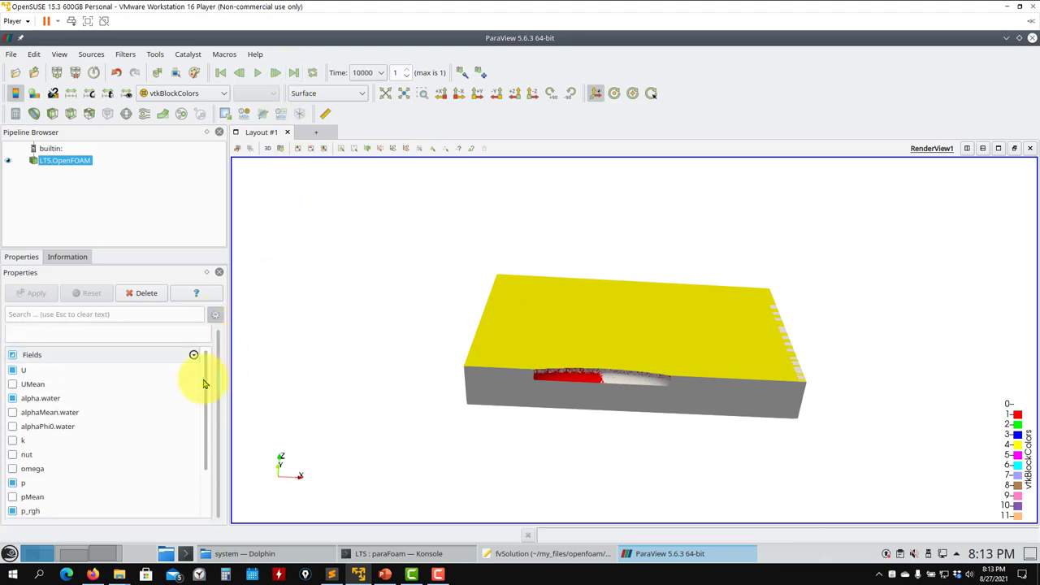
{"action": "left_click", "coordinate": [12, 354]}
{"action": "left_click", "coordinate": [35, 293]}
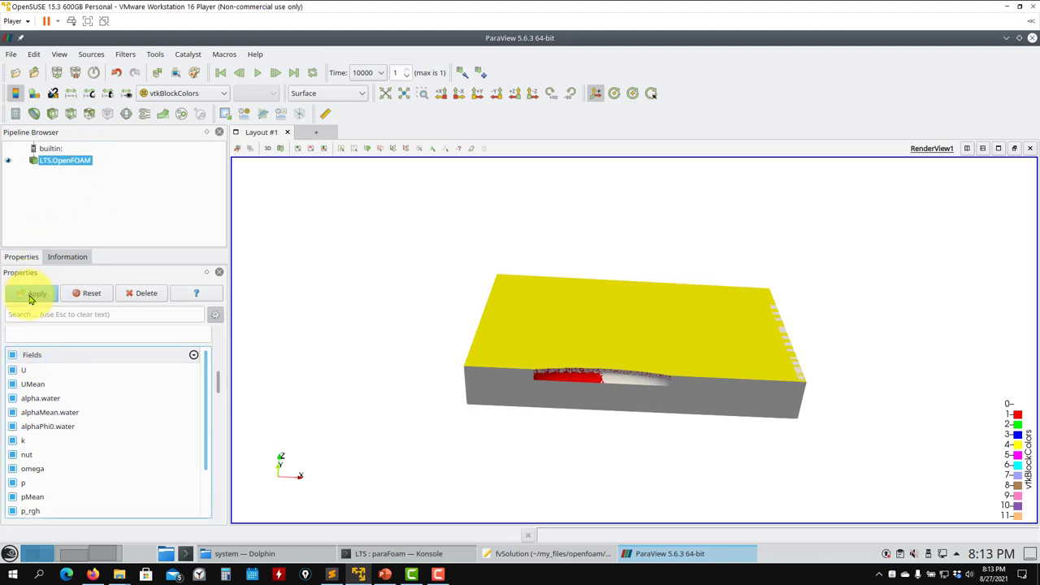
Step: Color the domain by U magnitude and by alpha.water to view the velocity and the water phase around the hull
{"action": "left_click", "coordinate": [217, 96]}
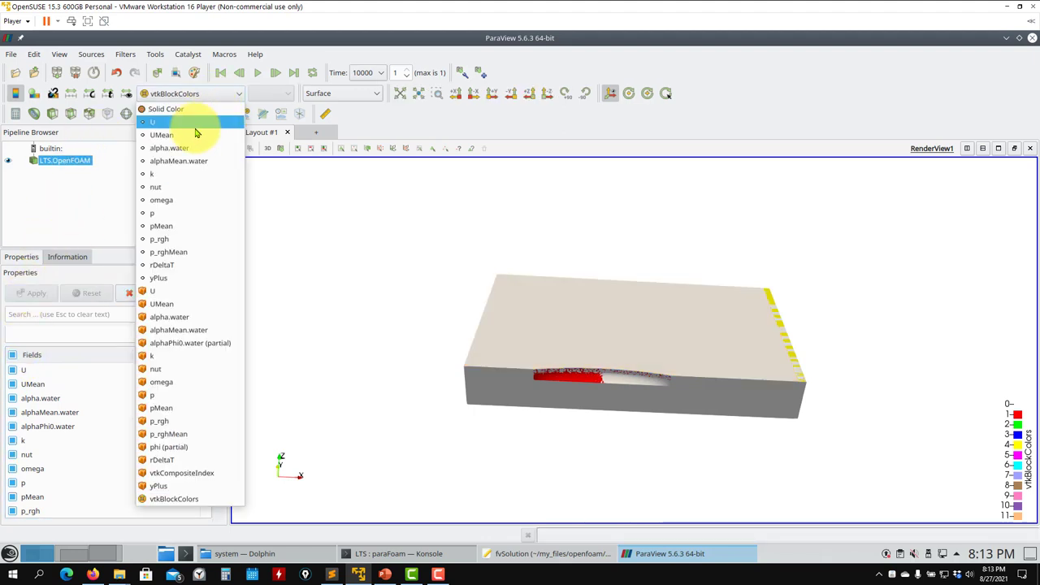
{"action": "left_click", "coordinate": [195, 120]}
{"action": "left_click_drag", "start_coordinate": [407, 287], "coordinate": [427, 258]}
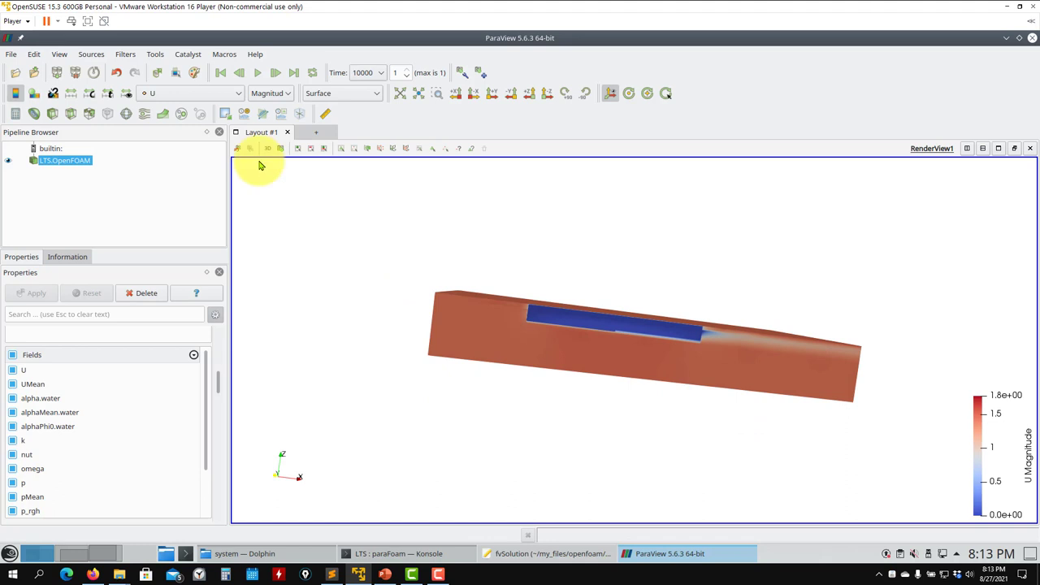
{"action": "left_click", "coordinate": [216, 92]}
{"action": "left_click", "coordinate": [175, 148]}
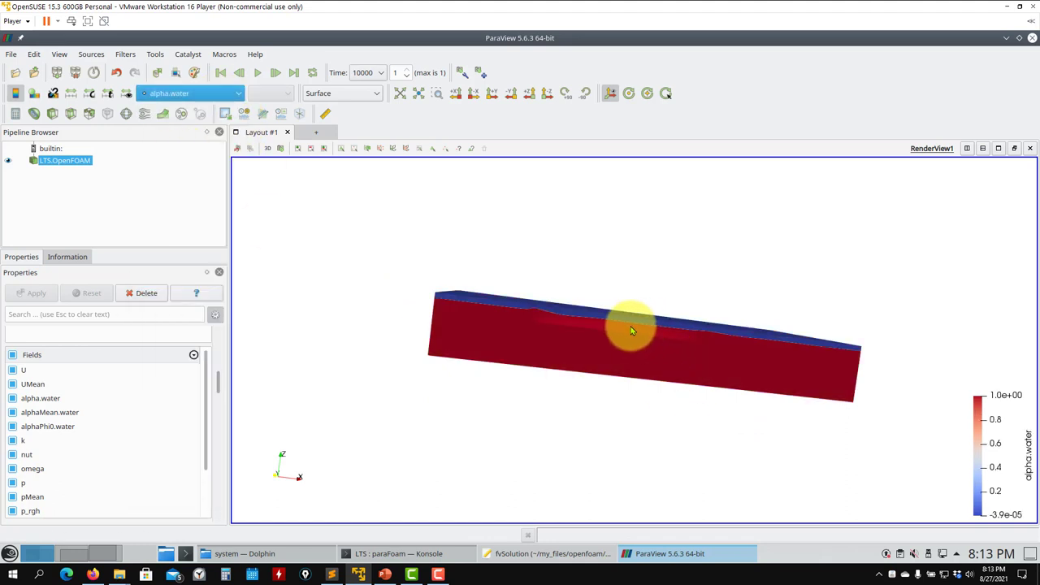
{"action": "left_click_drag", "start_coordinate": [631, 325], "coordinate": [576, 367]}
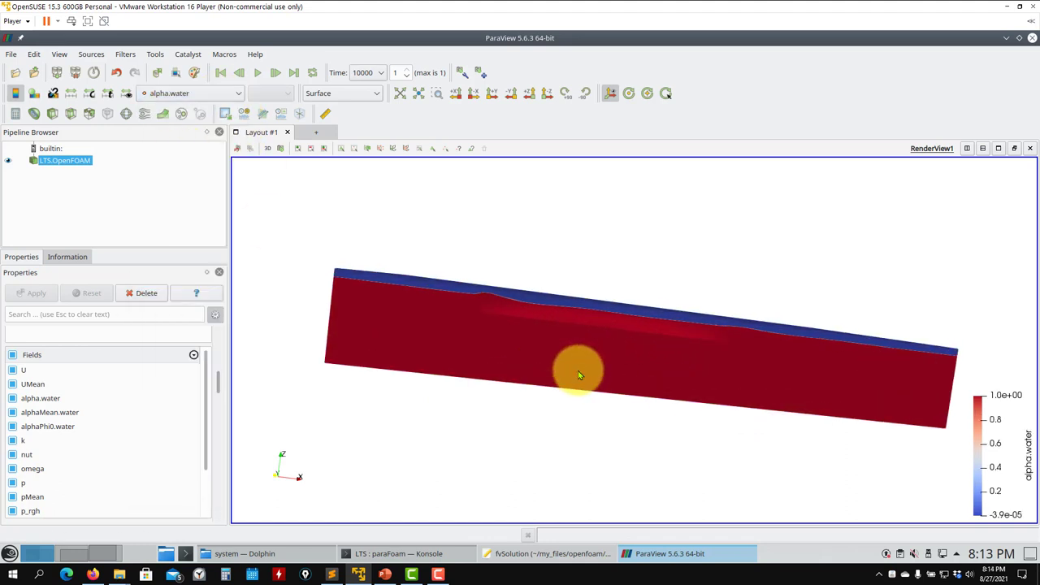
Step: Color the domain by the rDeltaT point field and view its distribution from several sides
{"action": "left_click", "coordinate": [205, 95]}
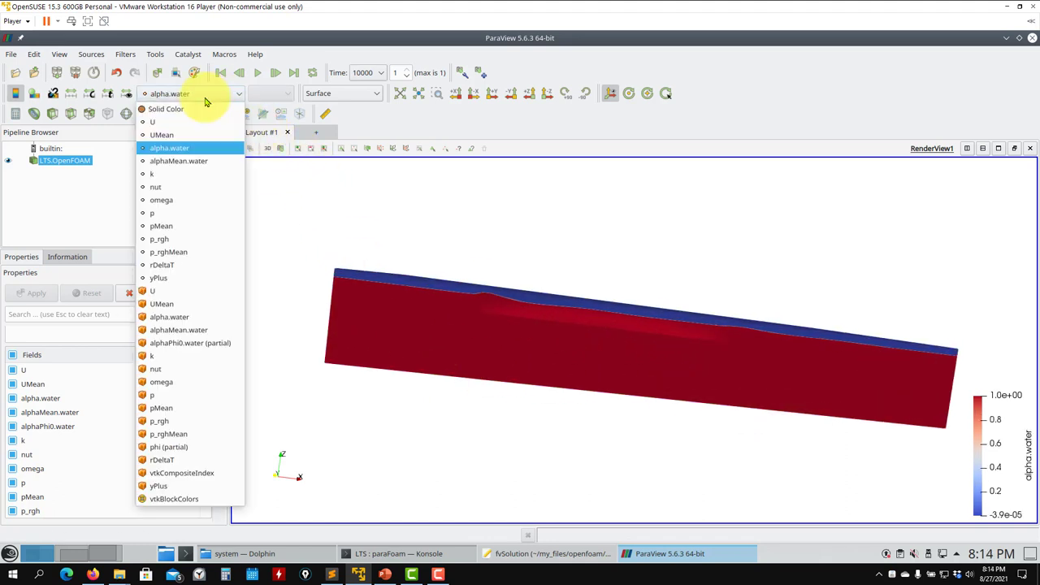
{"action": "left_click", "coordinate": [172, 268]}
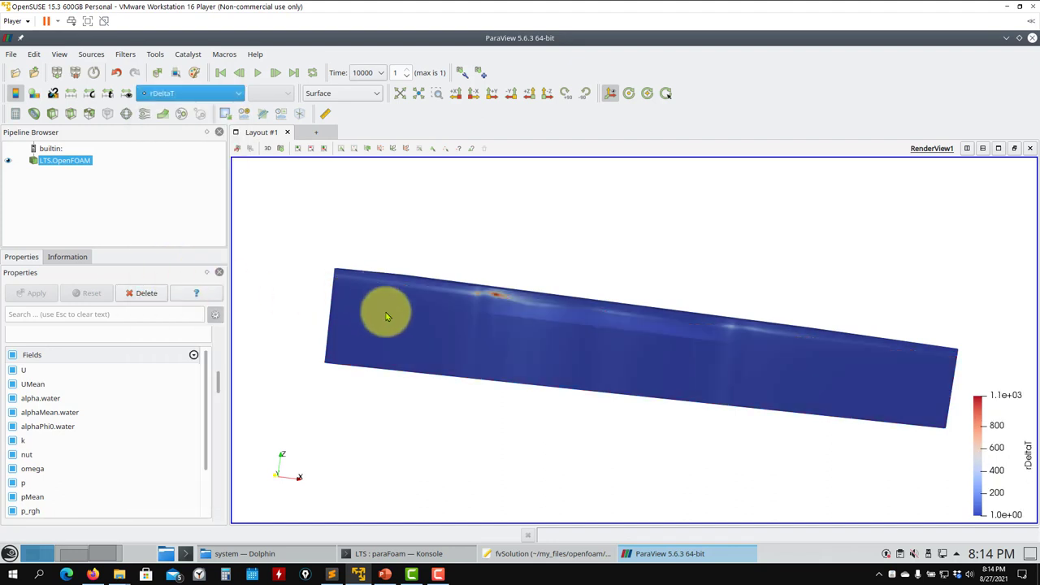
{"action": "left_click_drag", "start_coordinate": [386, 307], "coordinate": [723, 314]}
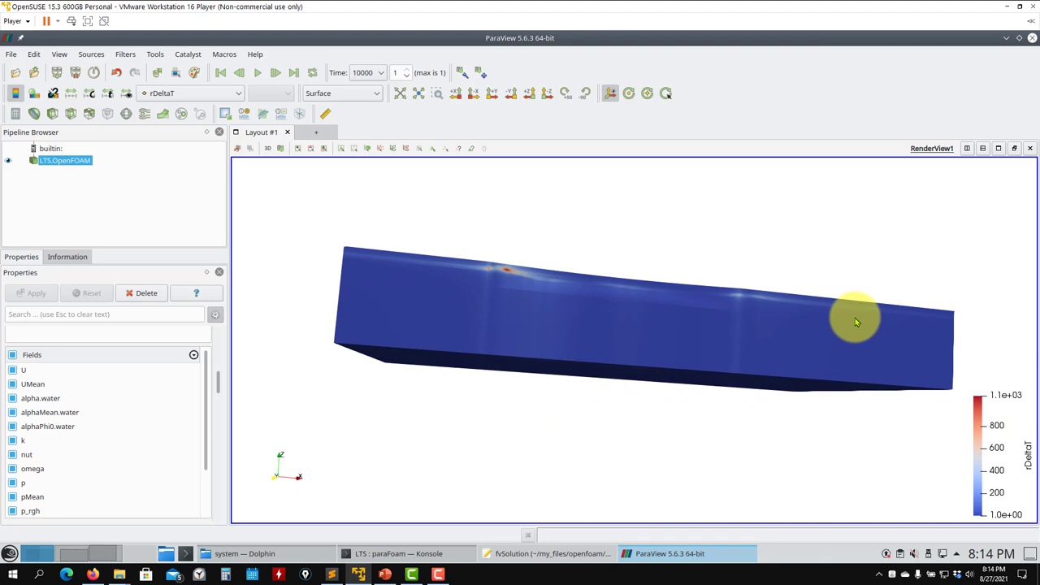
{"action": "left_click_drag", "start_coordinate": [854, 318], "coordinate": [529, 347]}
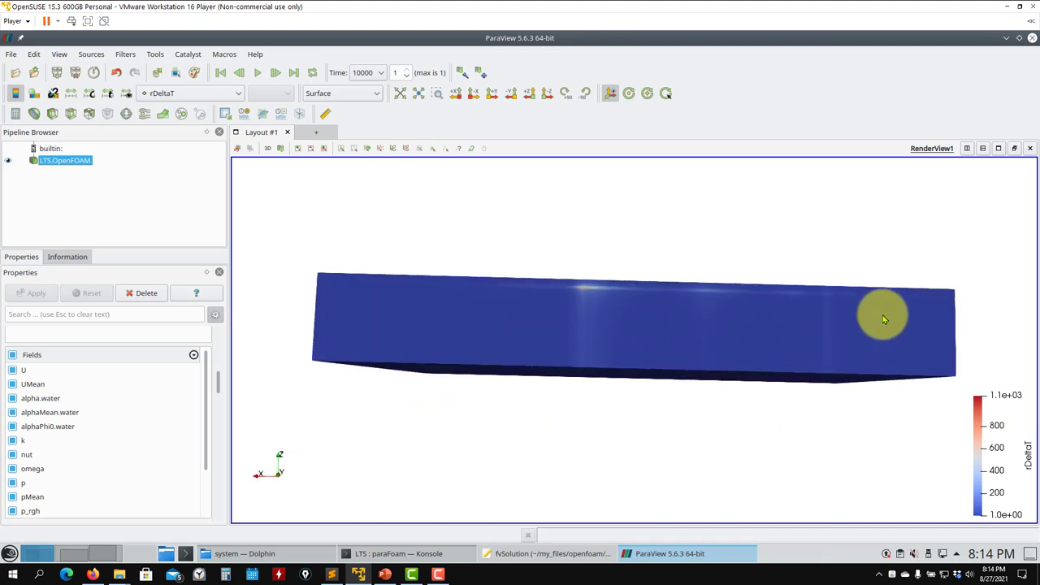
{"action": "left_click_drag", "start_coordinate": [344, 303], "coordinate": [580, 355]}
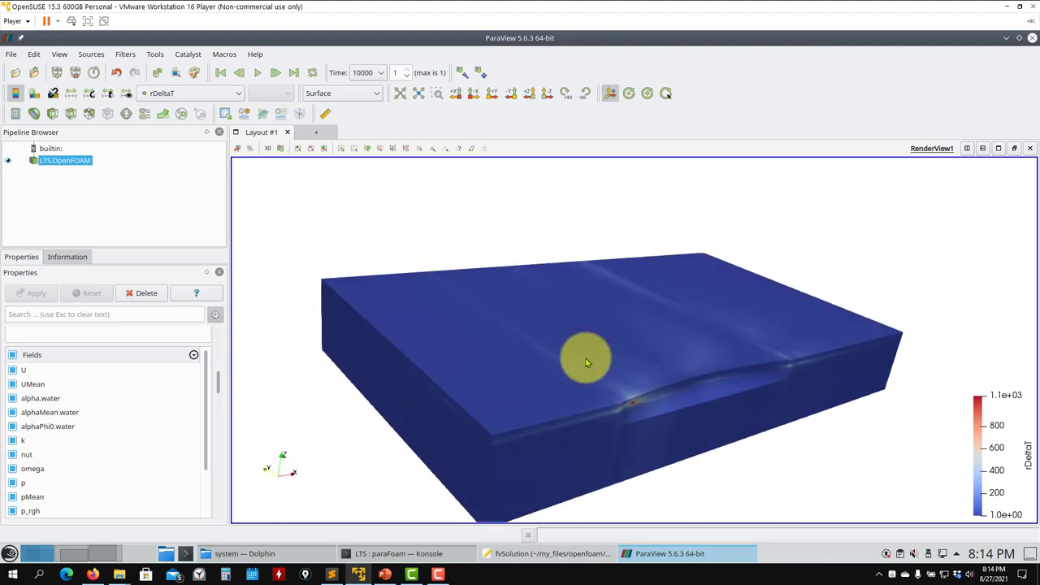
Step: Create a Contour of LTS.OpenFOAM by alpha.water at the default mid-range isovalue to extract the free surface
{"action": "left_click", "coordinate": [34, 118]}
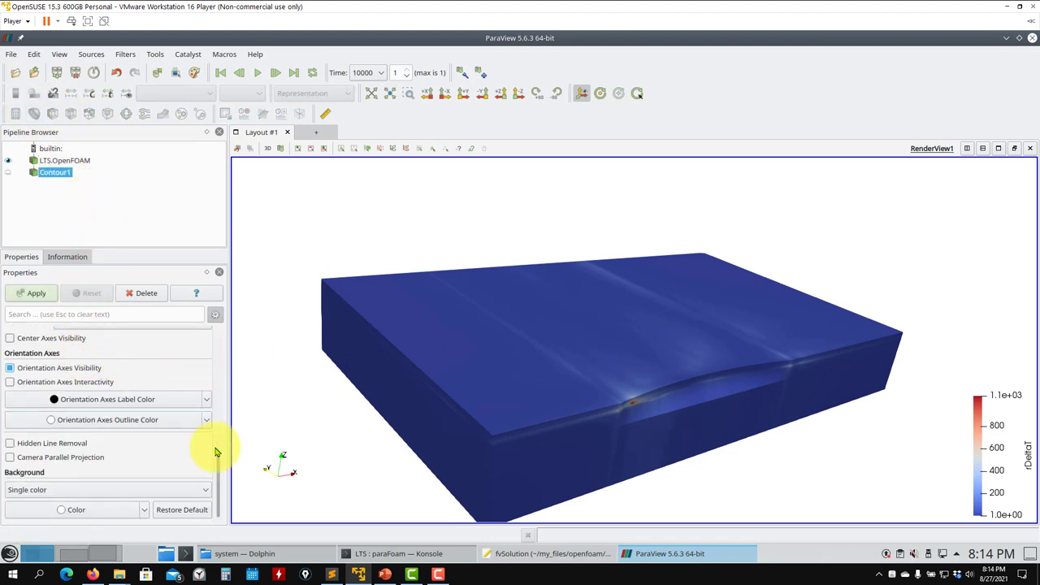
{"action": "left_click_drag", "start_coordinate": [216, 452], "coordinate": [232, 326]}
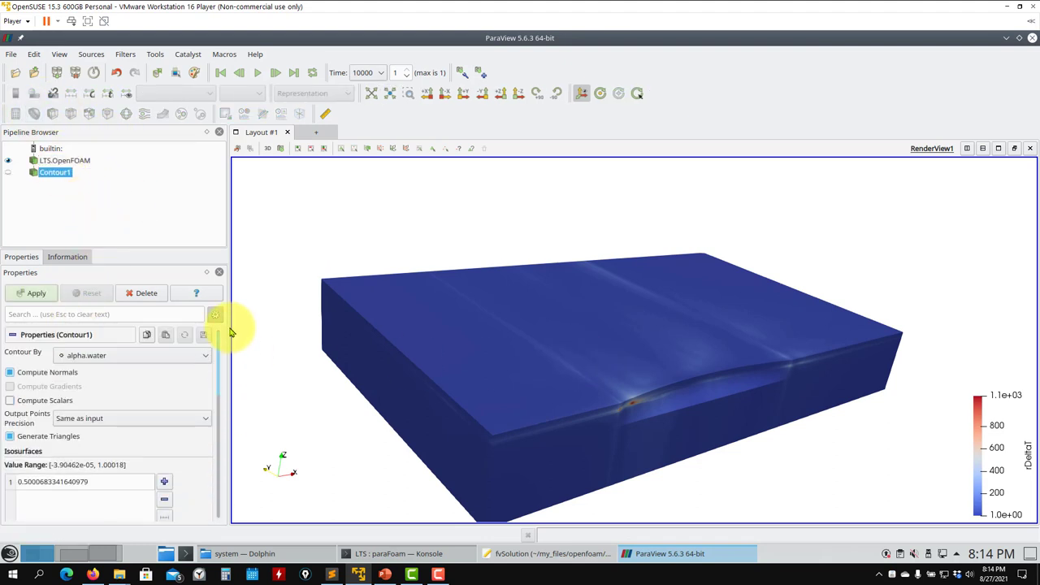
{"action": "left_click", "coordinate": [43, 298]}
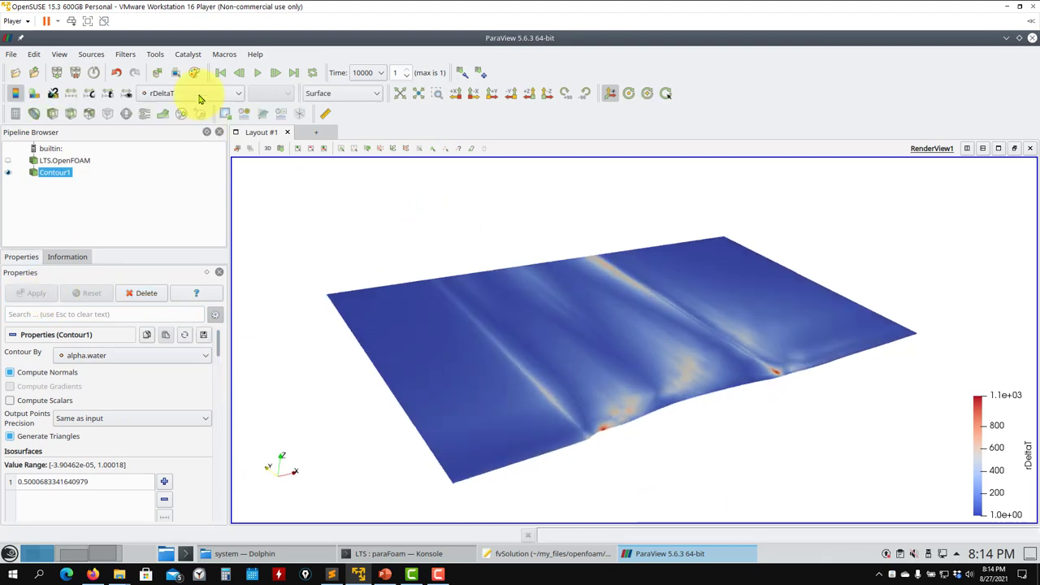
Step: Examine the rDeltaT distribution on the free-surface contour, close up at both ends of the hull and over the whole surface
{"action": "left_click_drag", "start_coordinate": [522, 320], "coordinate": [529, 342]}
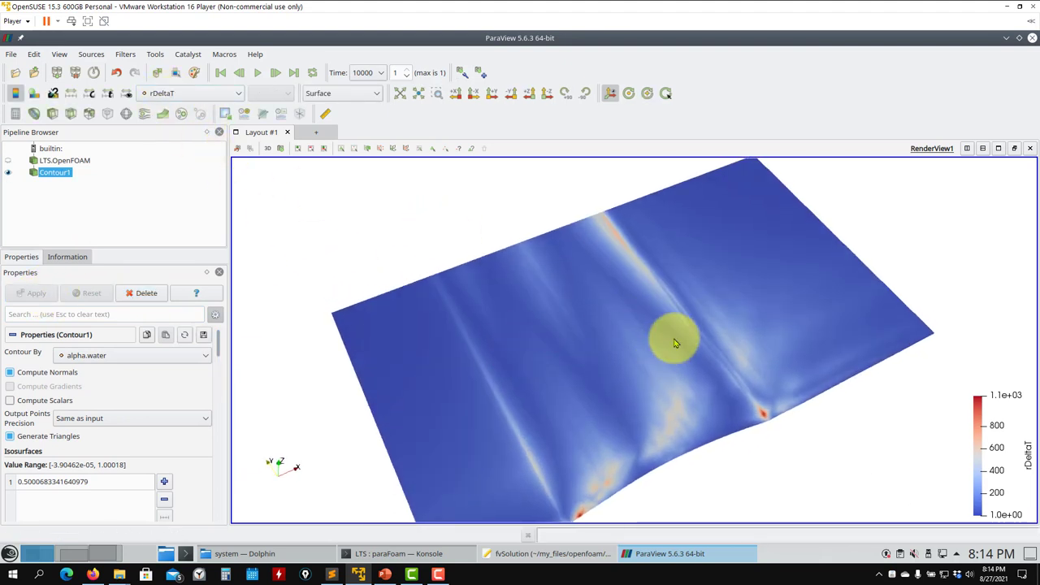
{"action": "left_click_drag", "start_coordinate": [674, 342], "coordinate": [657, 395]}
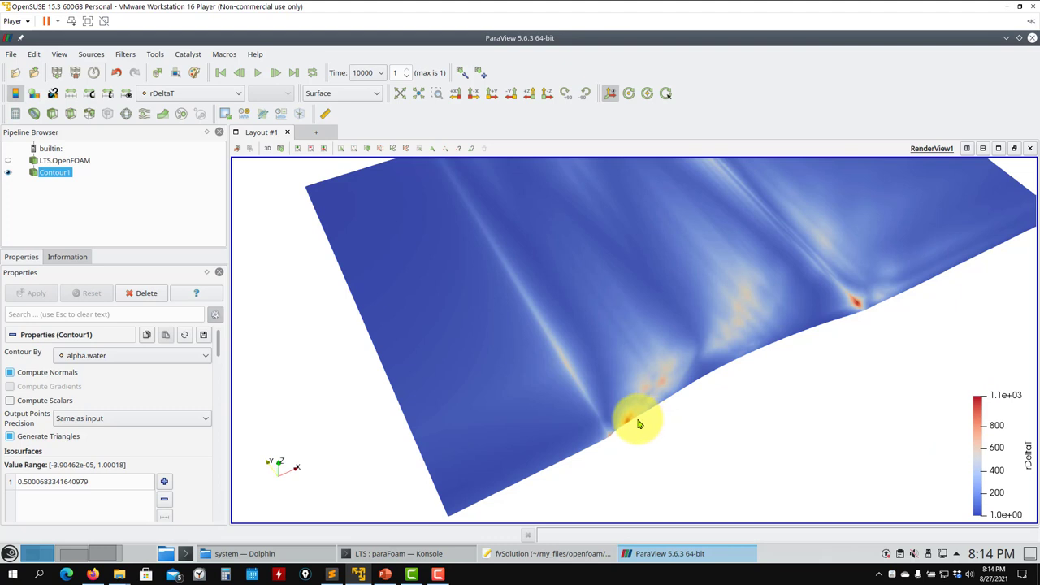
{"action": "mouse_move", "coordinate": [627, 423]}
{"action": "left_mouse_down"}
{"action": "mouse_move", "coordinate": [623, 466]}
{"action": "mouse_move", "coordinate": [623, 442]}
{"action": "left_mouse_up"}
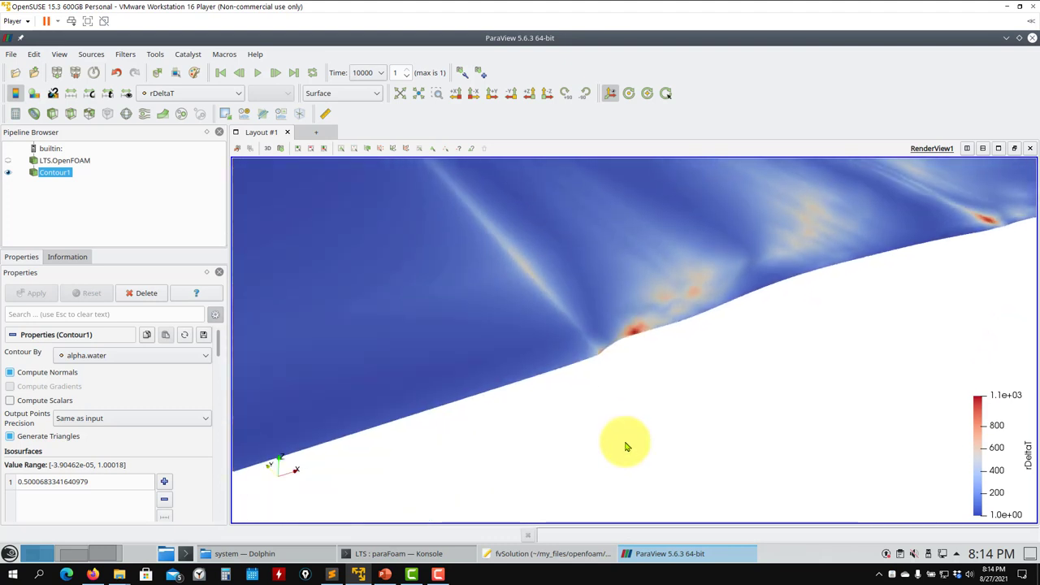
{"action": "left_click_drag", "start_coordinate": [653, 339], "coordinate": [778, 317]}
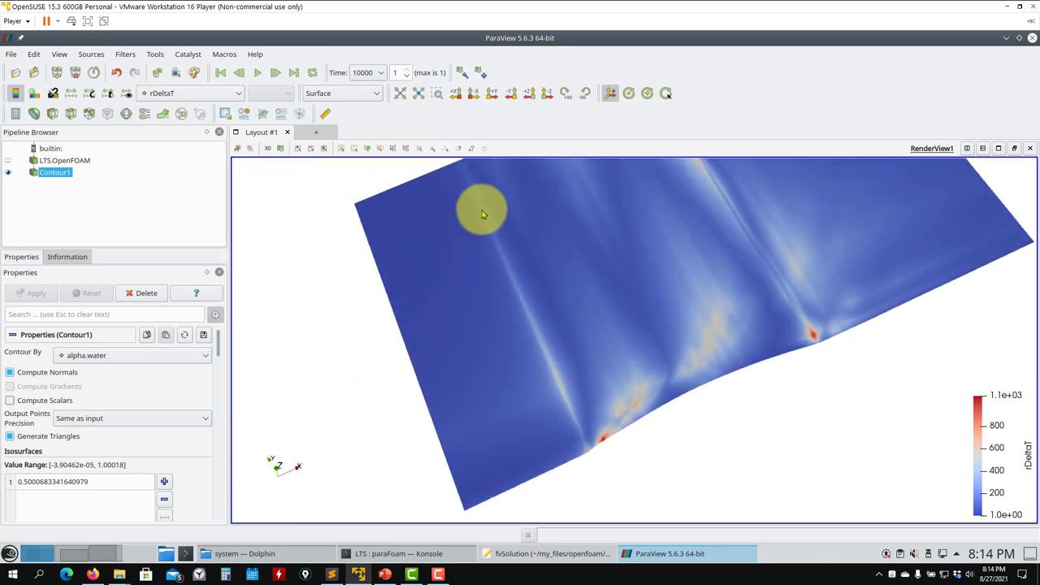
{"action": "left_click_drag", "start_coordinate": [579, 217], "coordinate": [534, 266]}
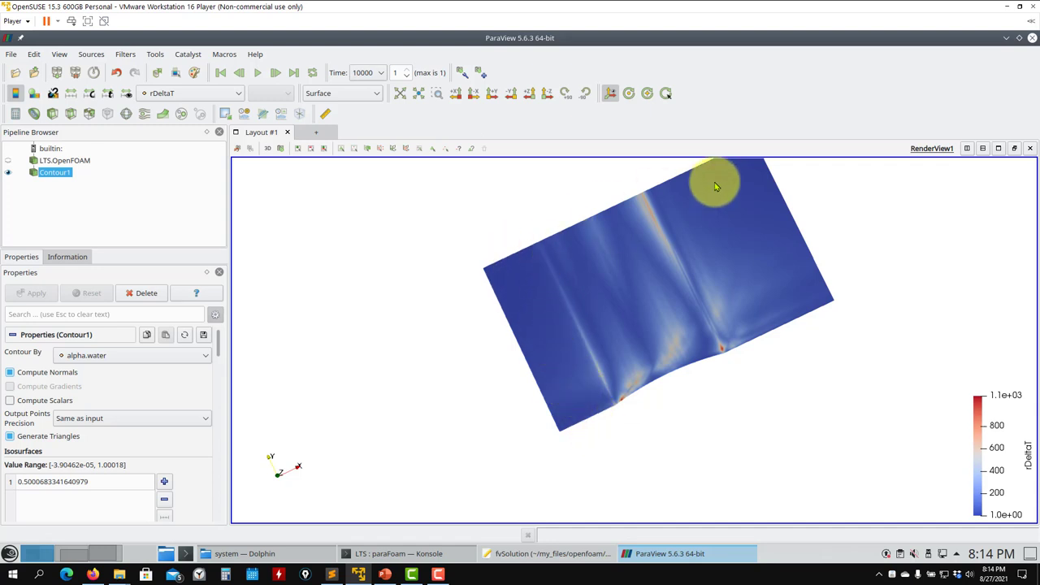
{"action": "left_click_drag", "start_coordinate": [706, 370], "coordinate": [611, 370]}
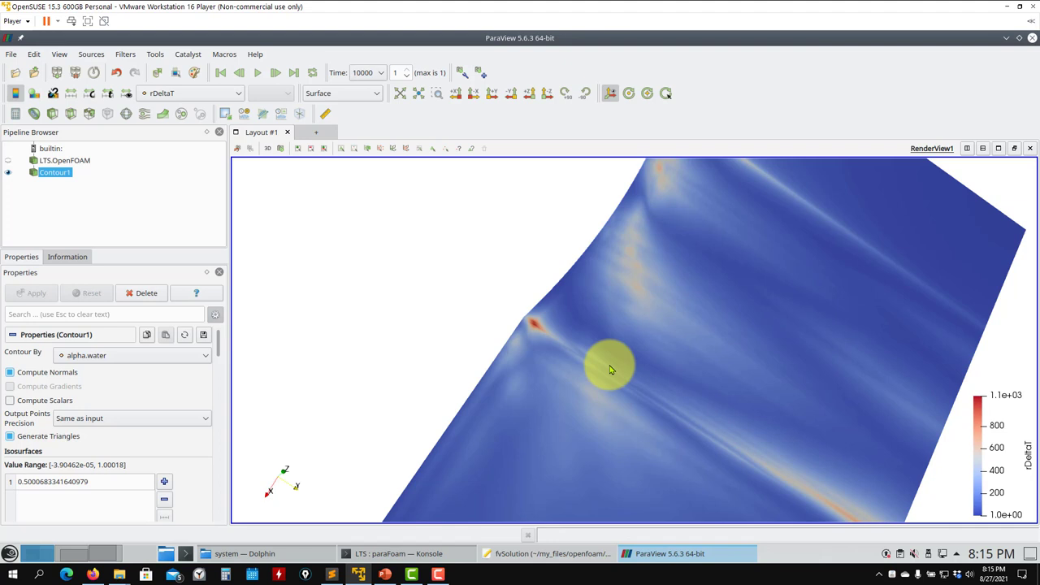
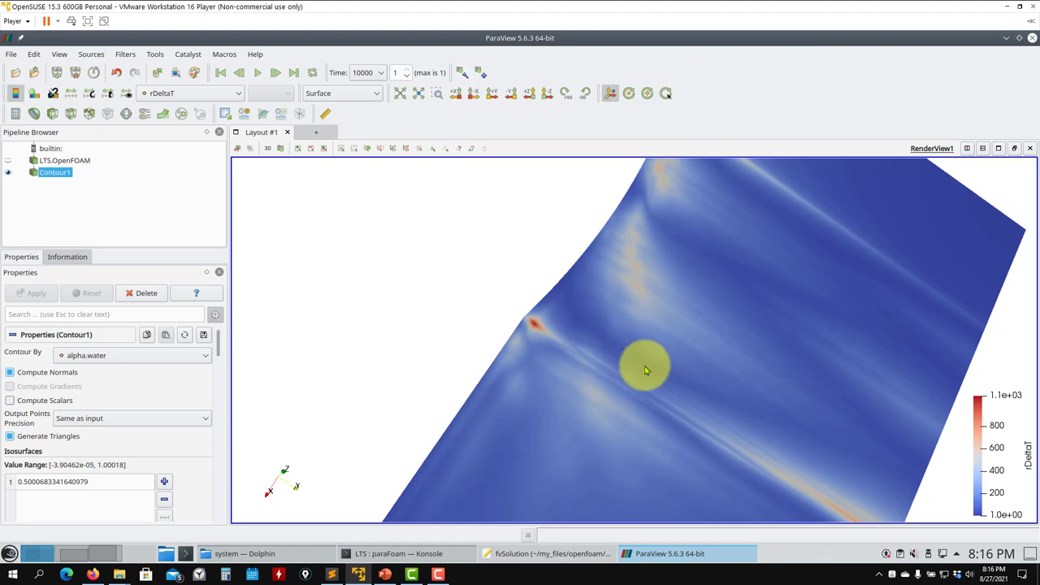
{"action": "left_click_drag", "start_coordinate": [642, 365], "coordinate": [631, 279]}
{"action": "left_click_drag", "start_coordinate": [793, 247], "coordinate": [601, 294]}
Step: Close ParaView and clean the LTS case from the terminal with foamCleanTutorials
{"action": "left_click", "coordinate": [1031, 39]}
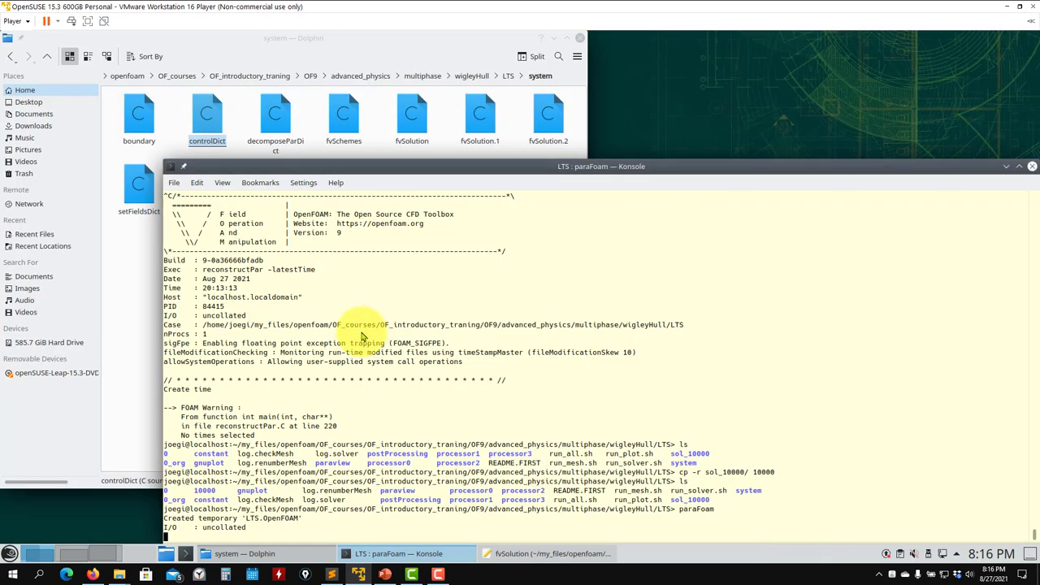
{"action": "type", "text": "foamCl"}
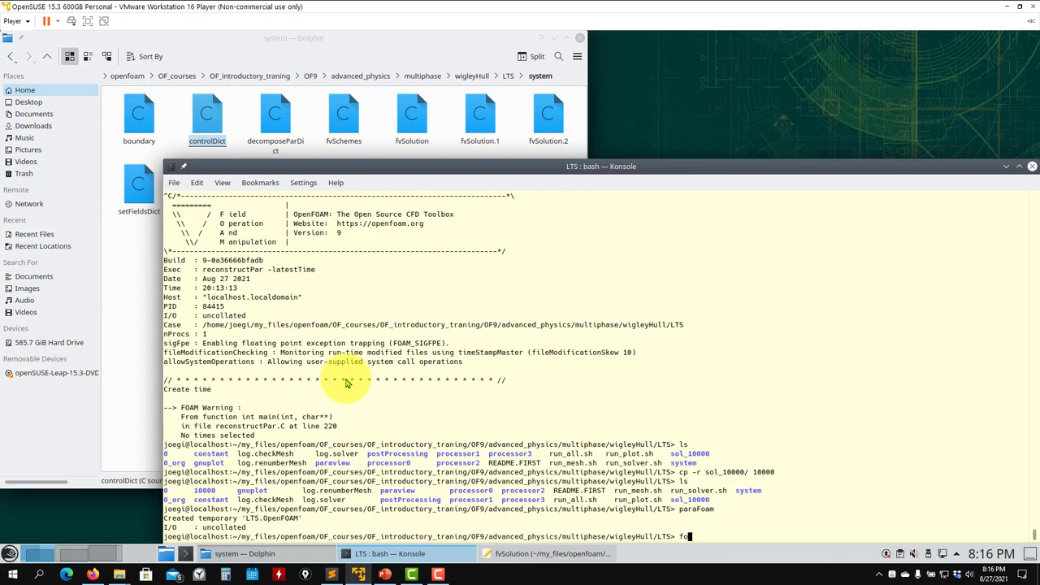
{"action": "type", "text": "eanTutorials"}
{"action": "key", "text": "Return"}
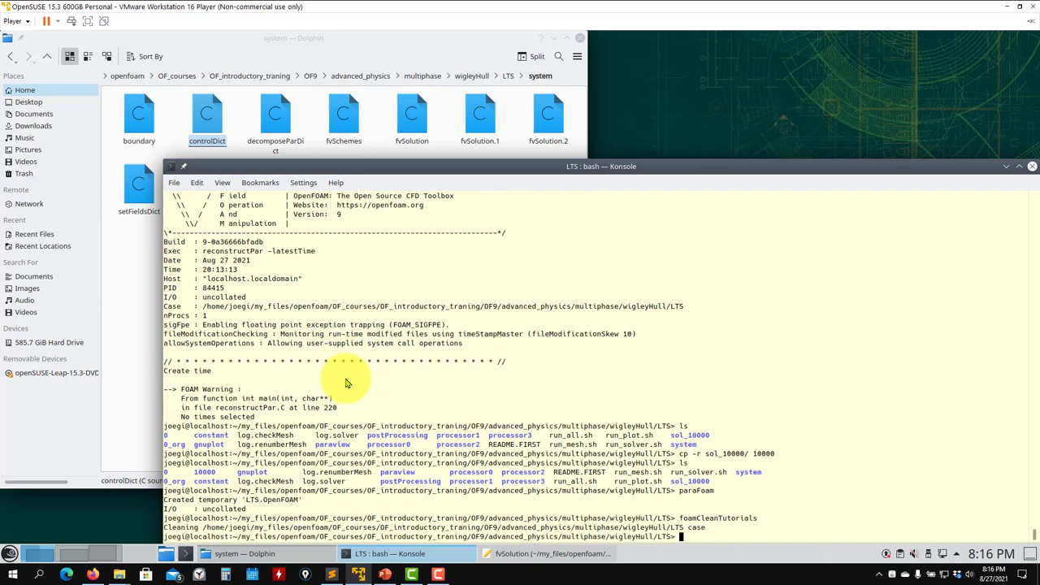